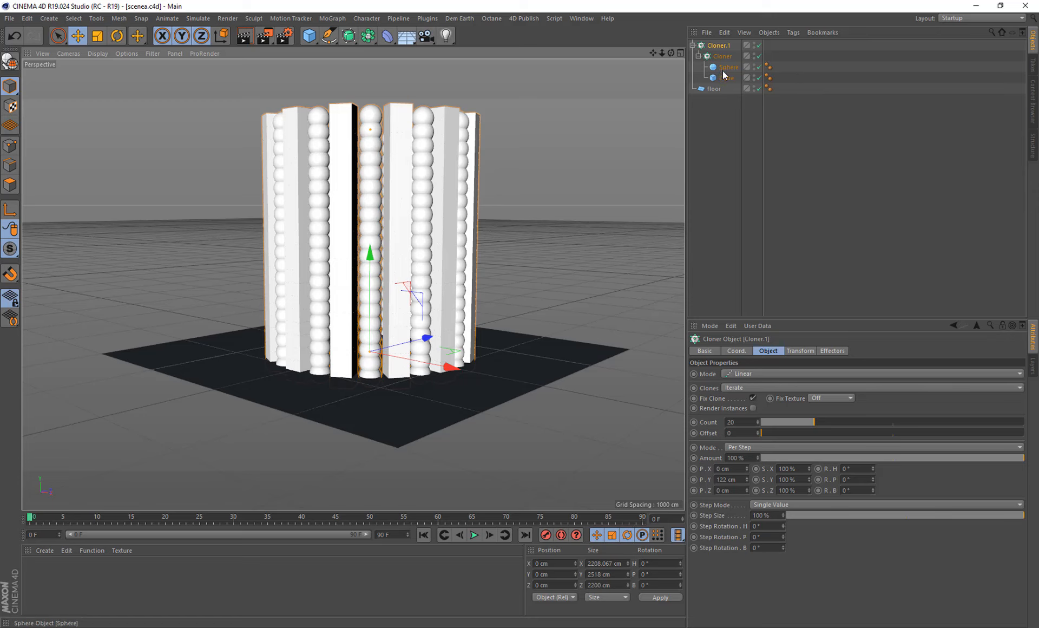
# Step: Disable and re-enable the outer cloner Cloner.1 to compare the scene, and switch to the final.katana project in Katana
pyautogui.click(759, 45)
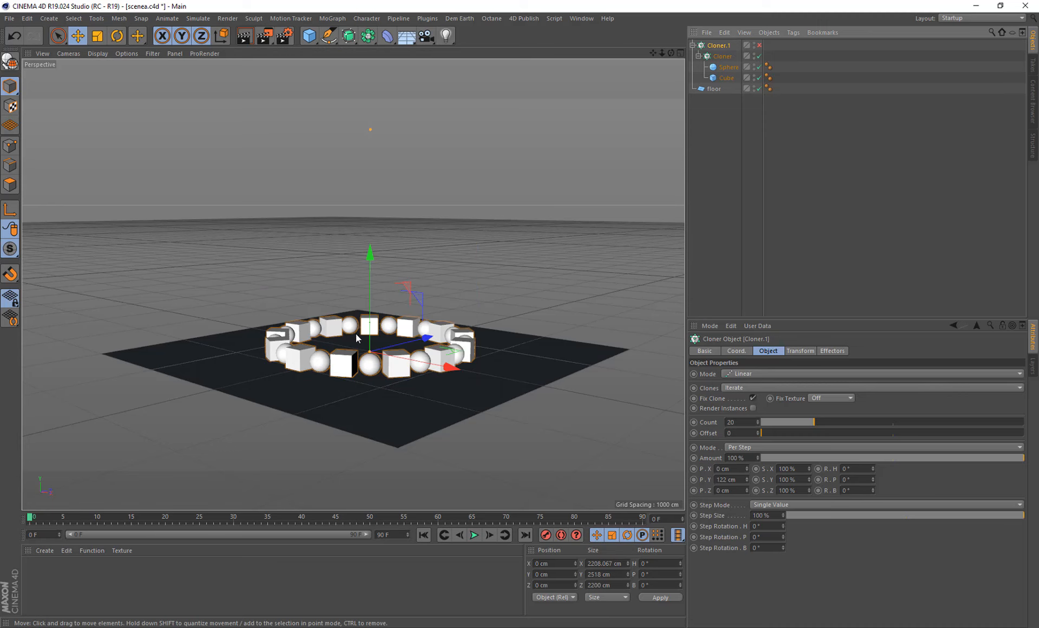
pyautogui.click(760, 45)
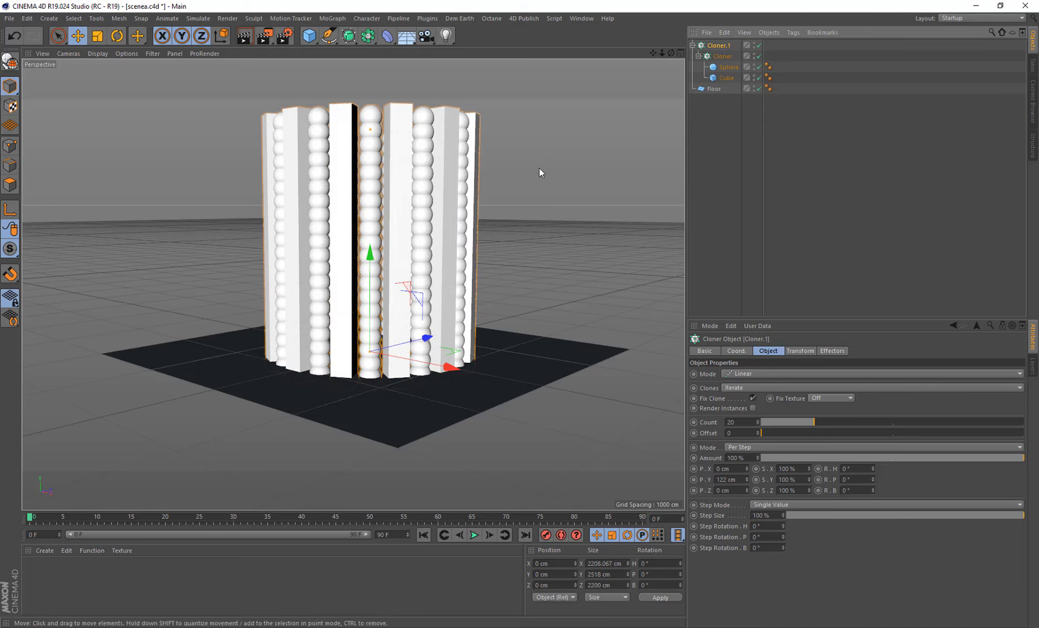
pyautogui.moveTo(719, 607)
pyautogui.click(752, 594)
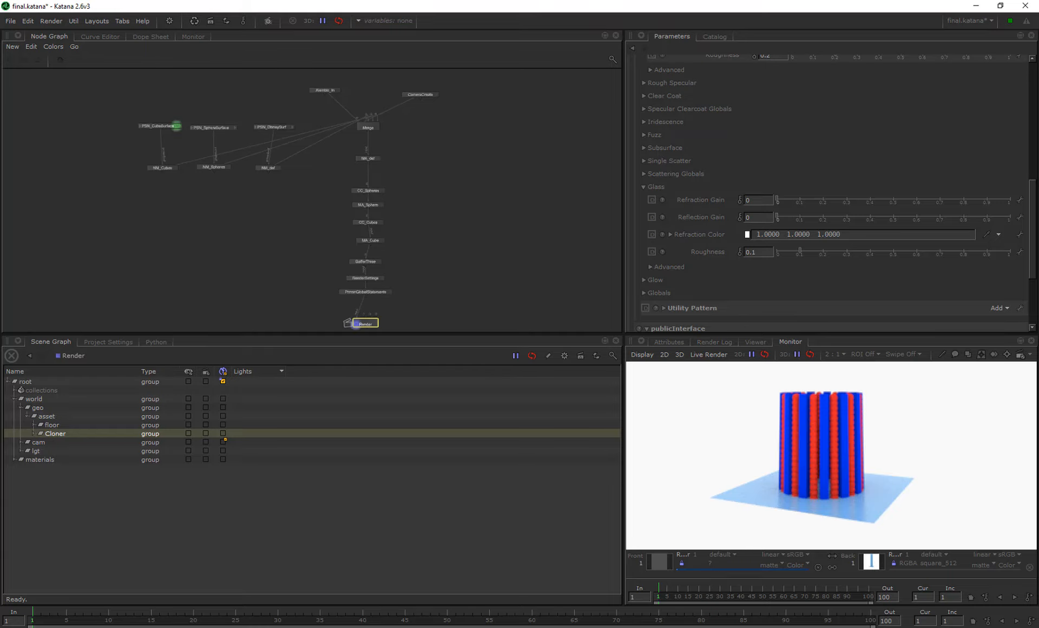
# Step: Switch to the browser and look through the Katana product page on the Foundry website
pyautogui.moveTo(1038, 173); pyautogui.dragTo(384, 1)
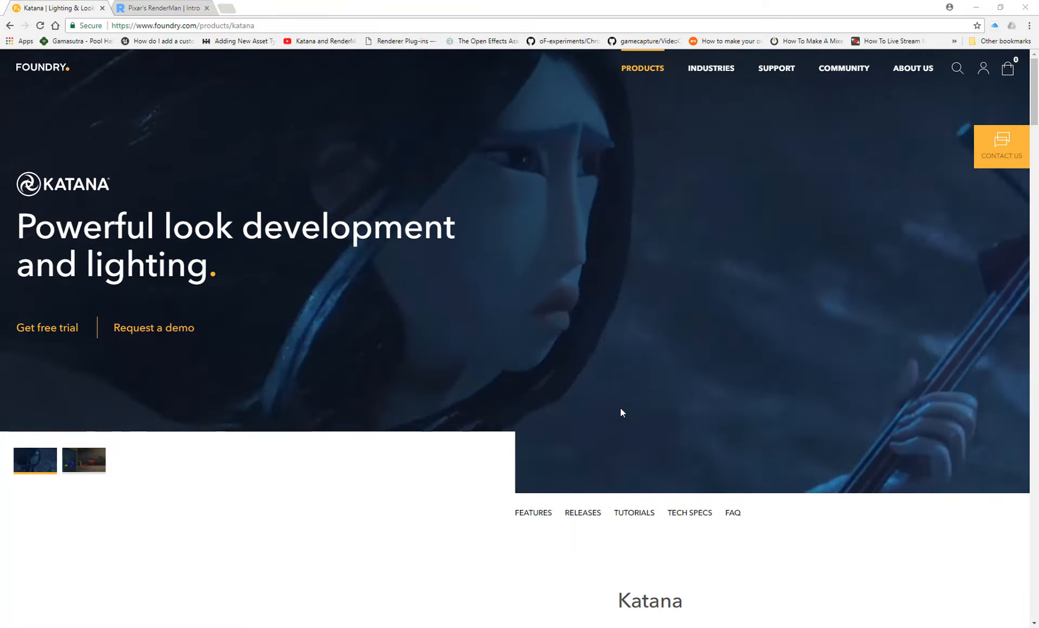
pyautogui.scroll(-4, 461, 309)
pyautogui.scroll(-10, 462, 310)
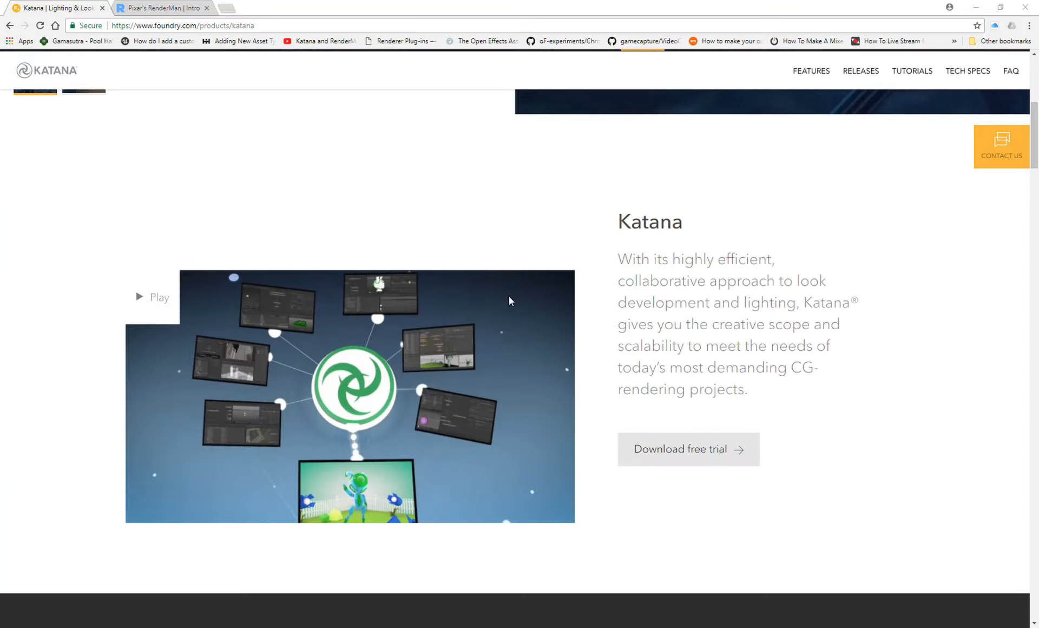
pyautogui.scroll(-7, 548, 309)
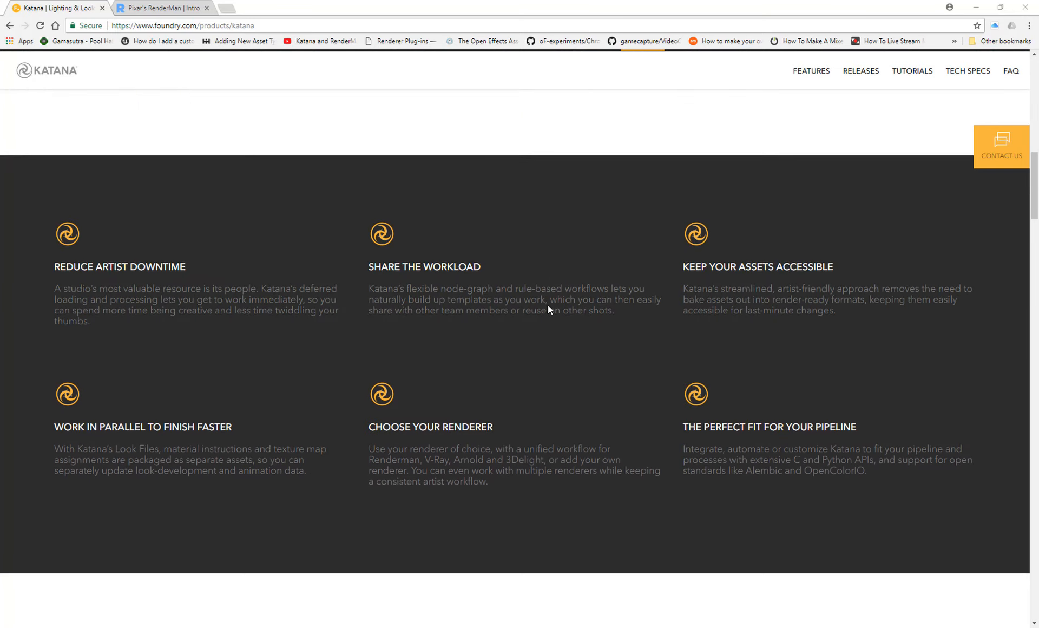
pyautogui.scroll(11, 548, 310)
pyautogui.scroll(-19, 548, 310)
pyautogui.scroll(-2, 549, 310)
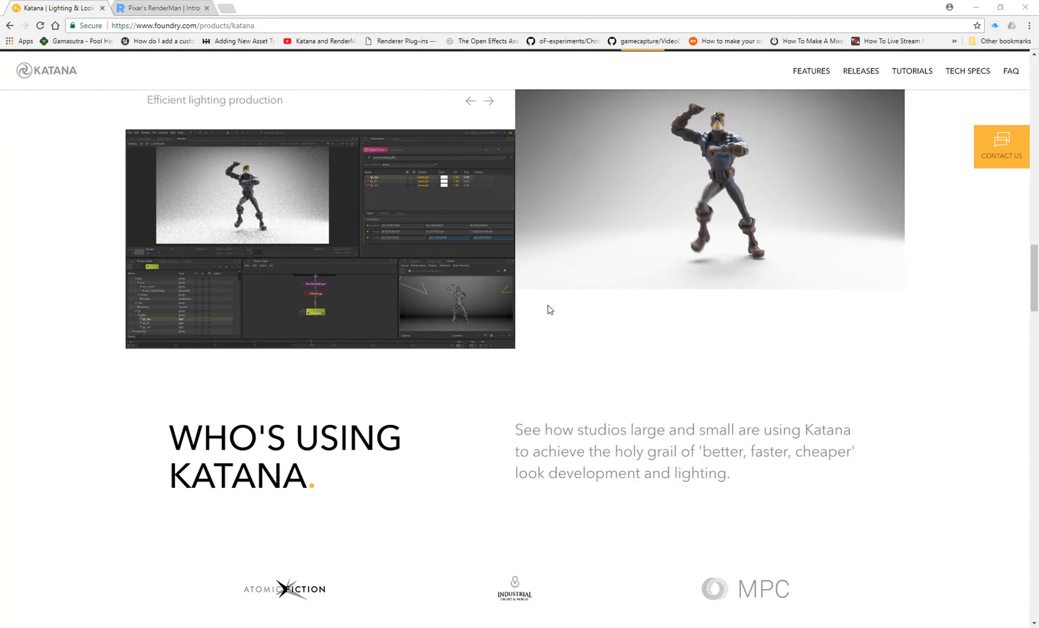
pyautogui.scroll(20, 548, 282)
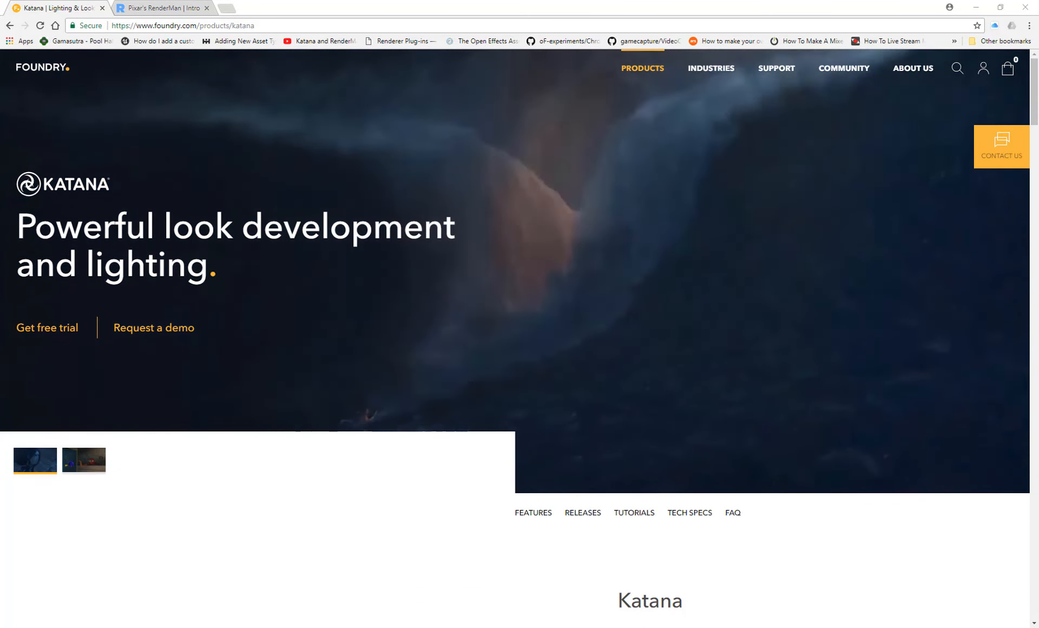
# Step: Switch to Katana to view the finished render of the scene, and return to Cinema 4D
pyautogui.moveTo(700, 604)
pyautogui.click(749, 592)
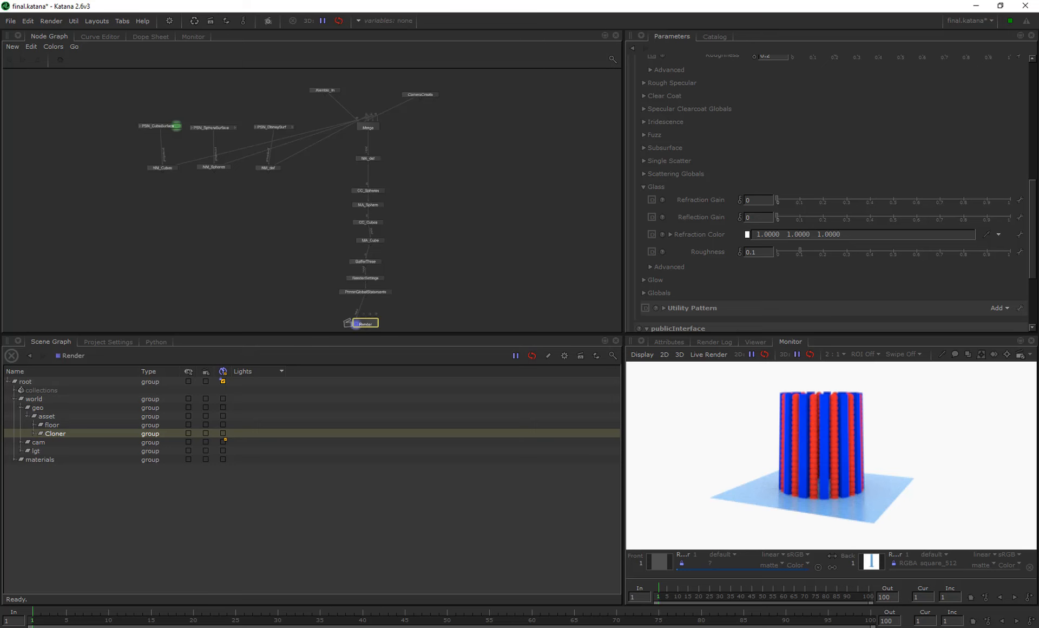
pyautogui.click(363, 627)
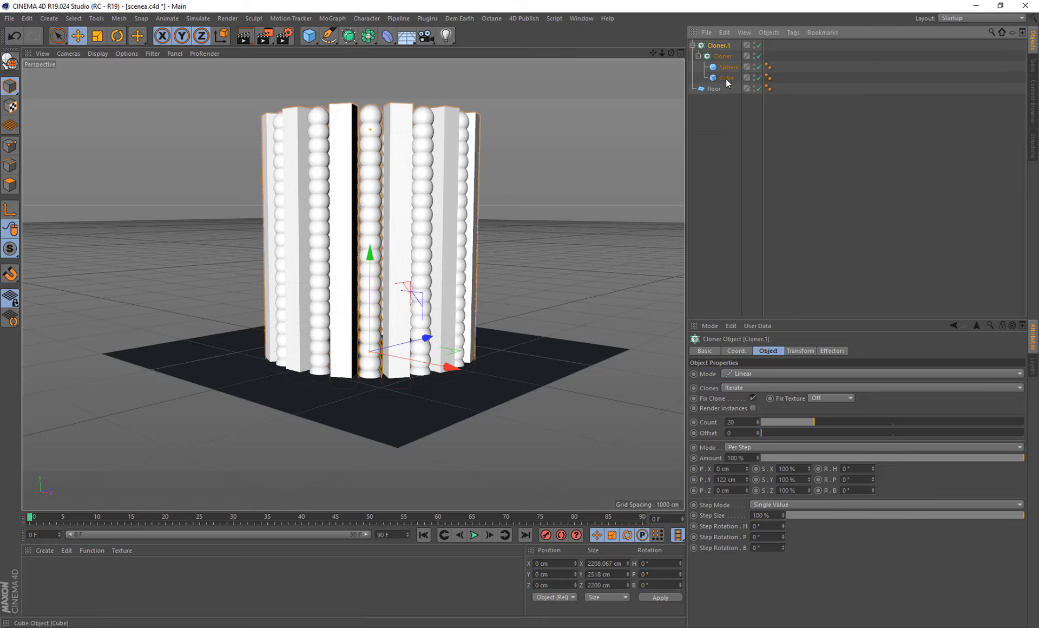
# Step: Inspect the nested Cloner, its Sphere and Cube children and the floor object, and clear the selection
pyautogui.click(724, 56)
pyautogui.click(724, 45)
pyautogui.click(724, 54)
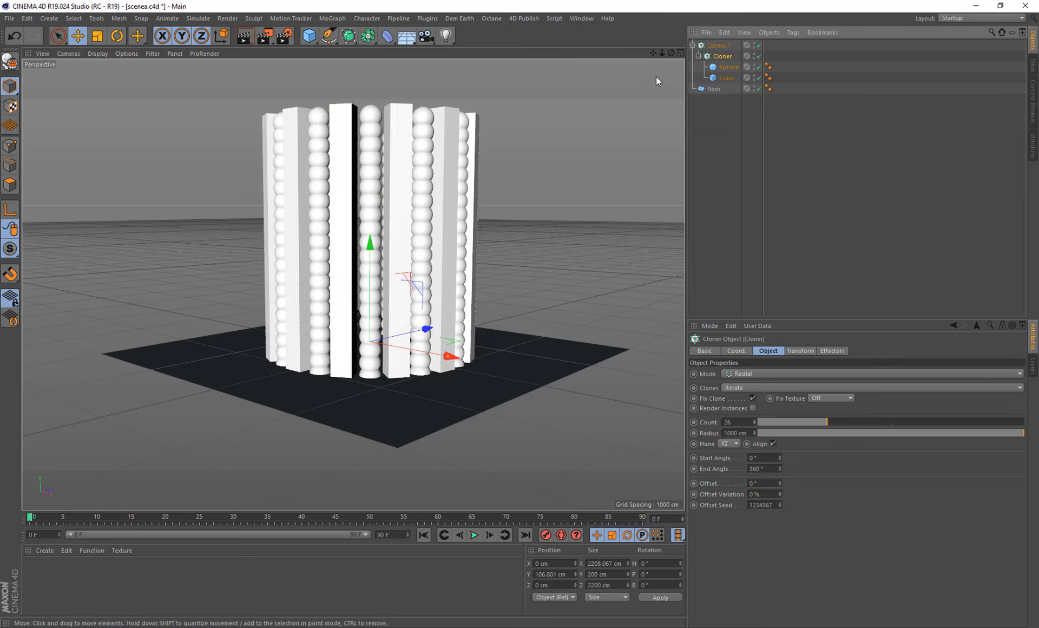
pyautogui.moveTo(671, 53); pyautogui.dragTo(695, 53)
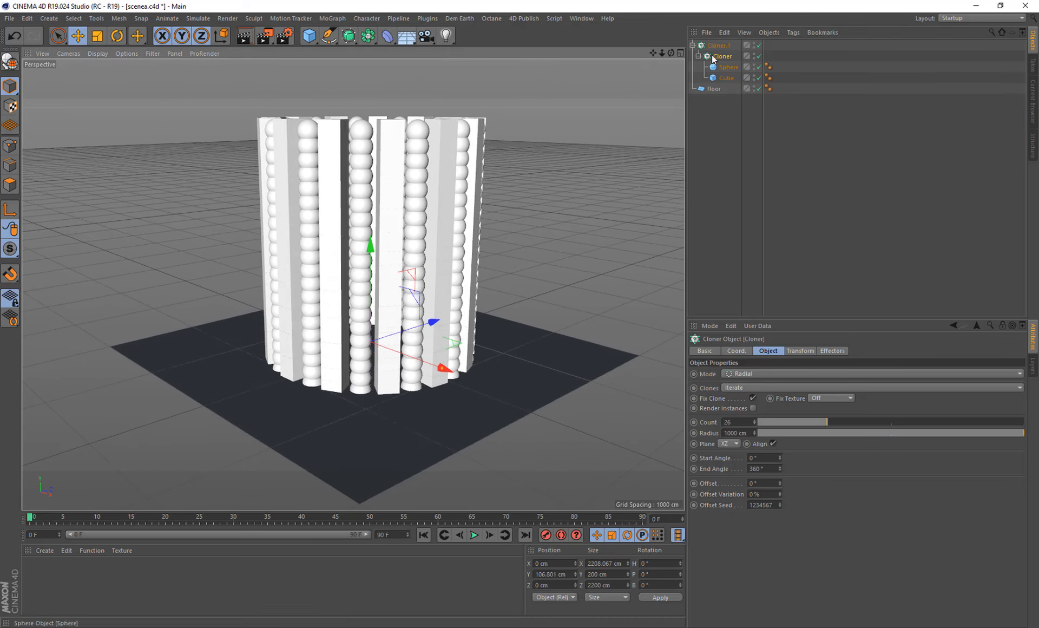
pyautogui.click(727, 67)
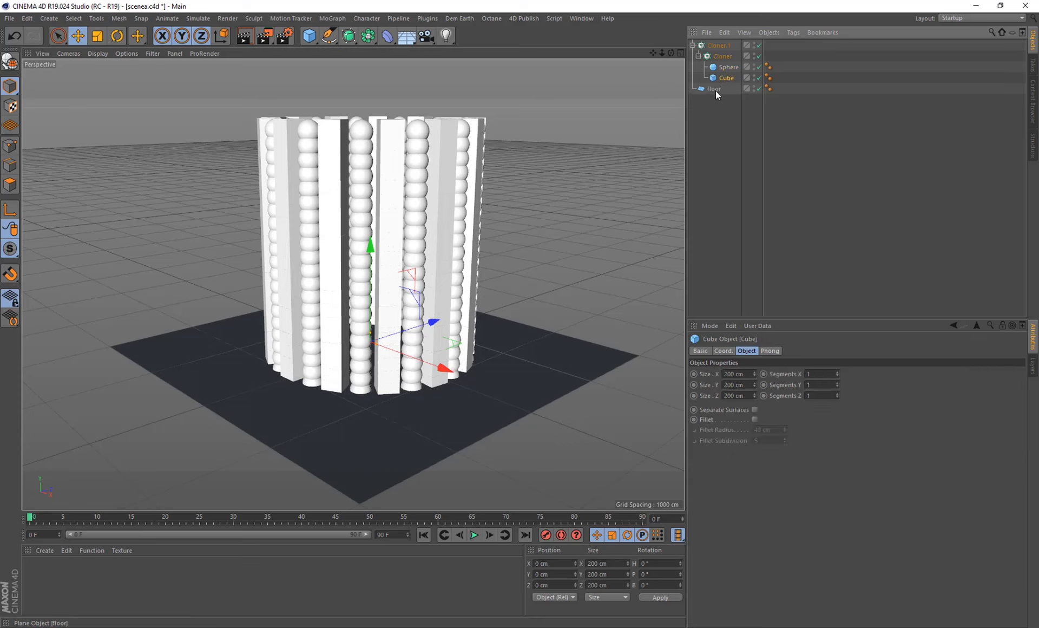
pyautogui.click(713, 89)
pyautogui.click(499, 204)
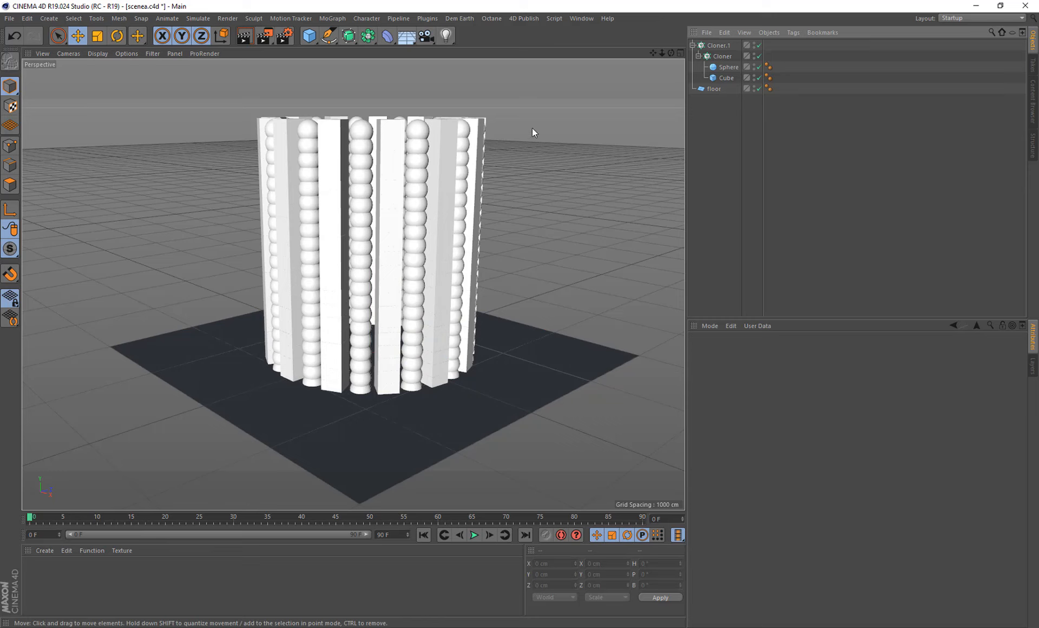
# Step: Export the scene in Alembic format to the katana/scene1 folder, overwriting the existing scene.abc
pyautogui.click(9, 19)
pyautogui.moveTo(37, 215)
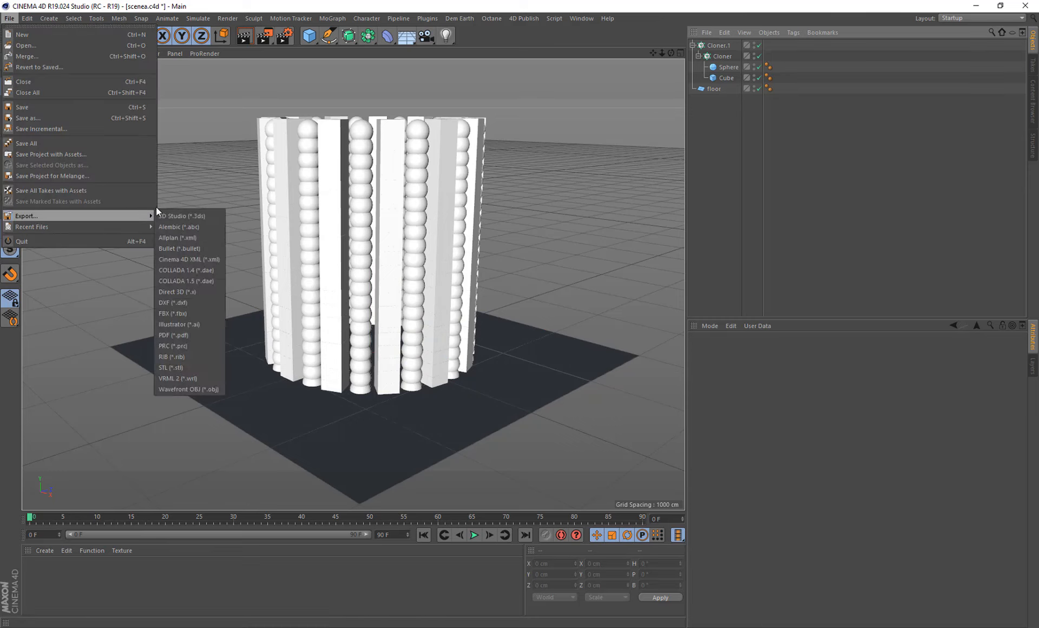
pyautogui.click(202, 227)
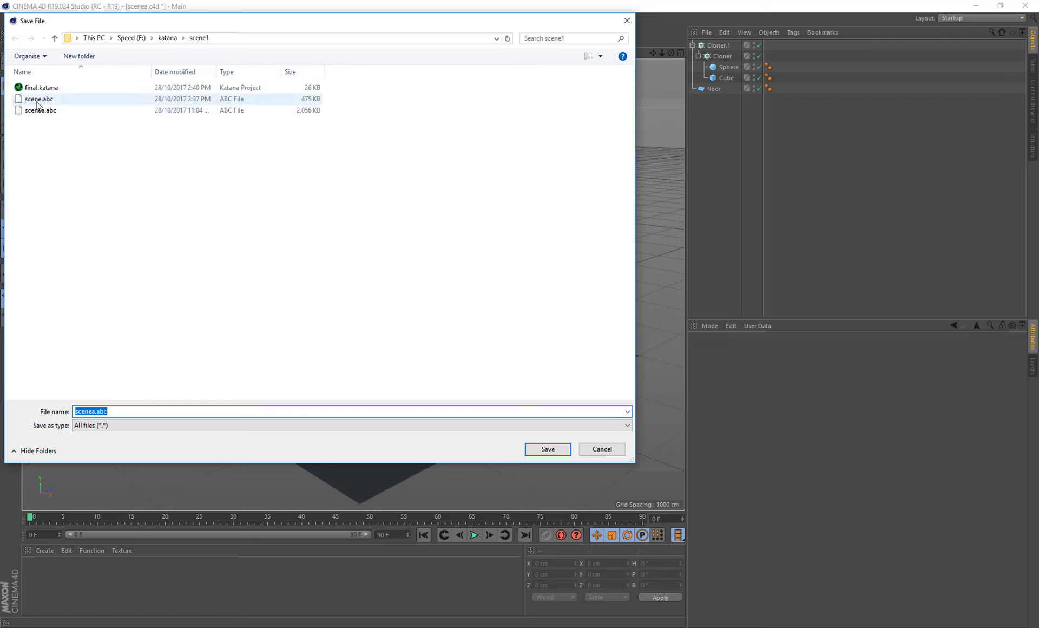
pyautogui.click(38, 99)
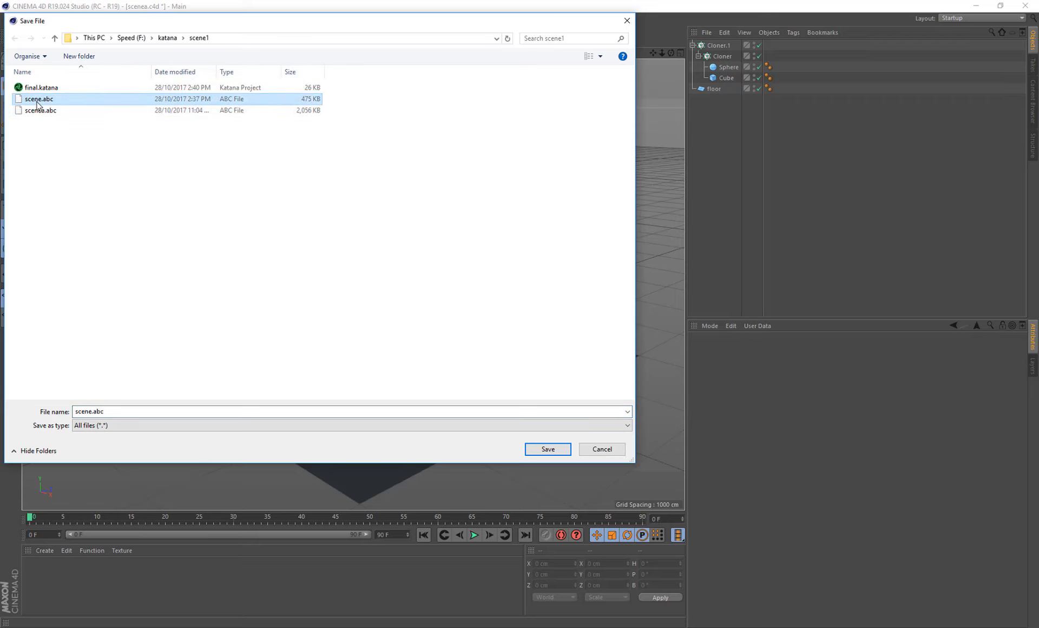
pyautogui.click(558, 452)
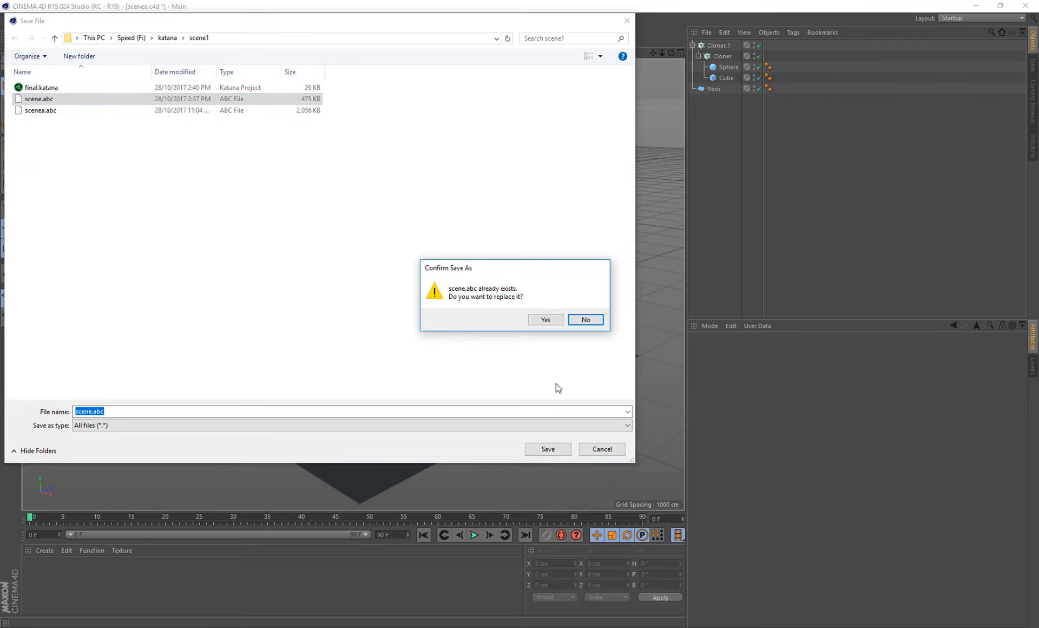
pyautogui.click(542, 320)
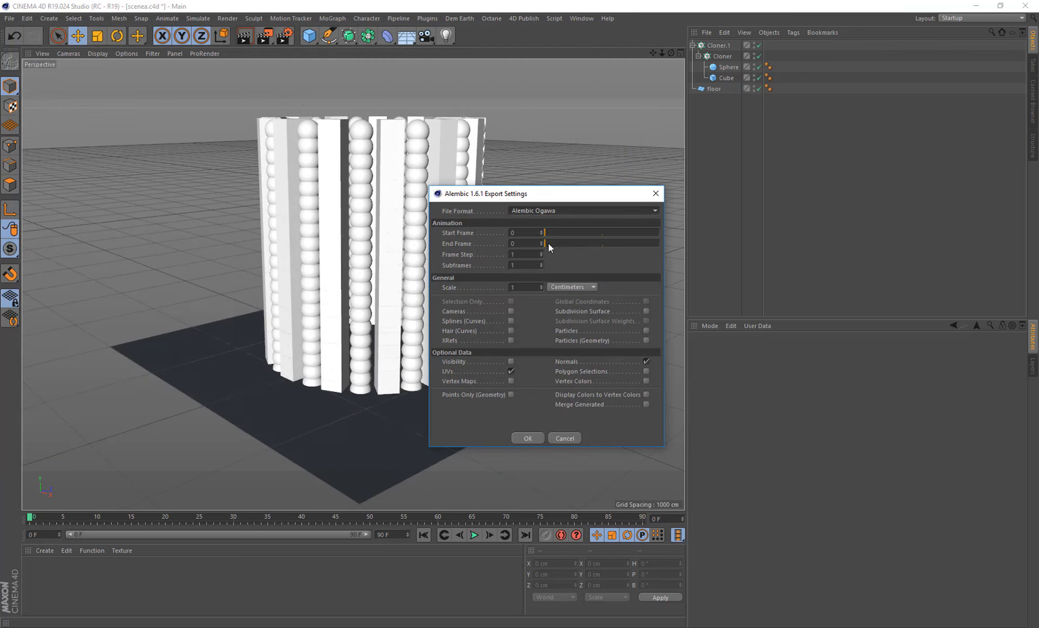
# Step: Set the Alembic export's end frame to 0 and run the export
pyautogui.moveTo(548, 243); pyautogui.dragTo(672, 255)
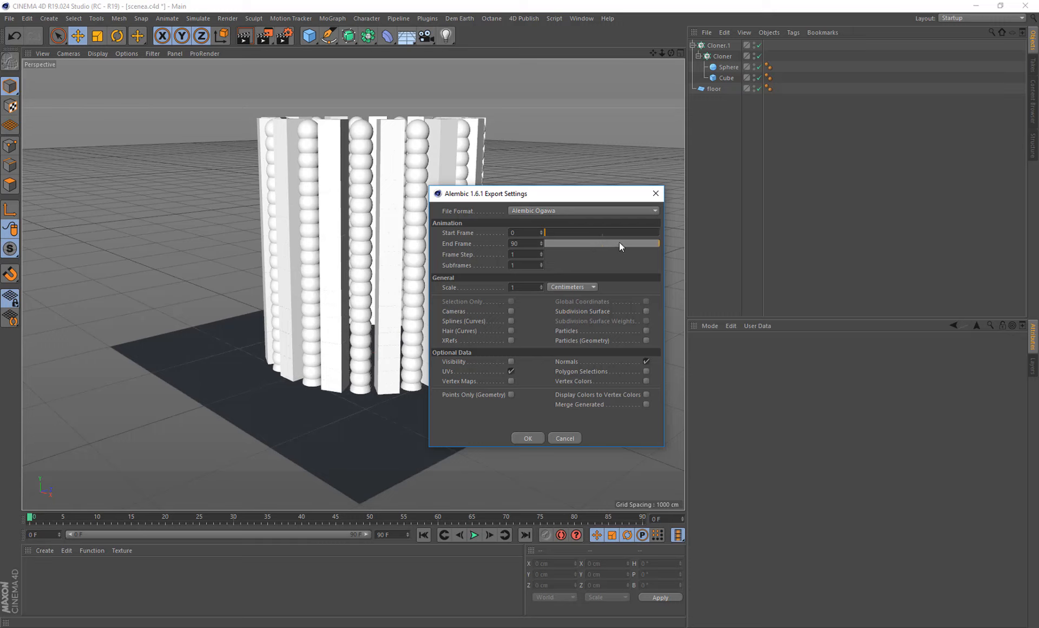
pyautogui.moveTo(619, 243); pyautogui.dragTo(525, 241)
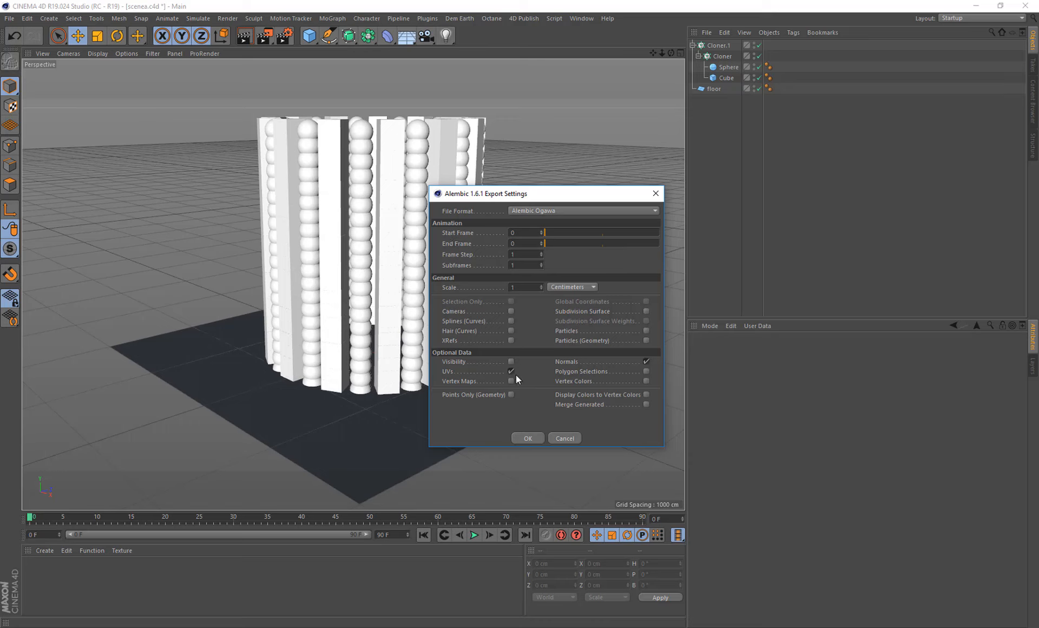
pyautogui.click(528, 438)
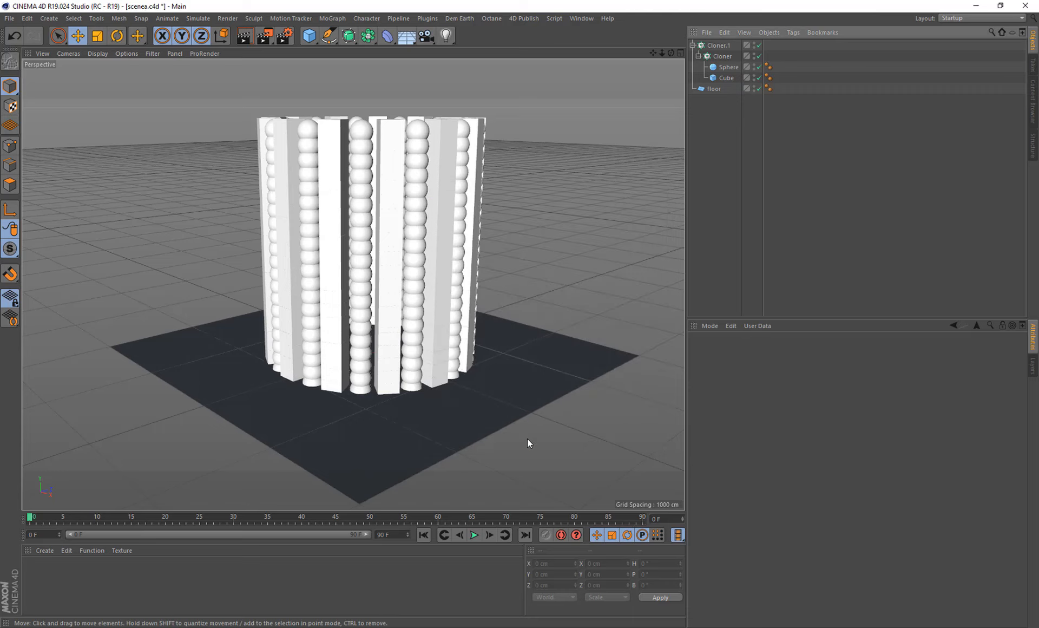
# Step: Switch to Katana and create a new project, saving the changes to final.katana
pyautogui.moveTo(763, 623)
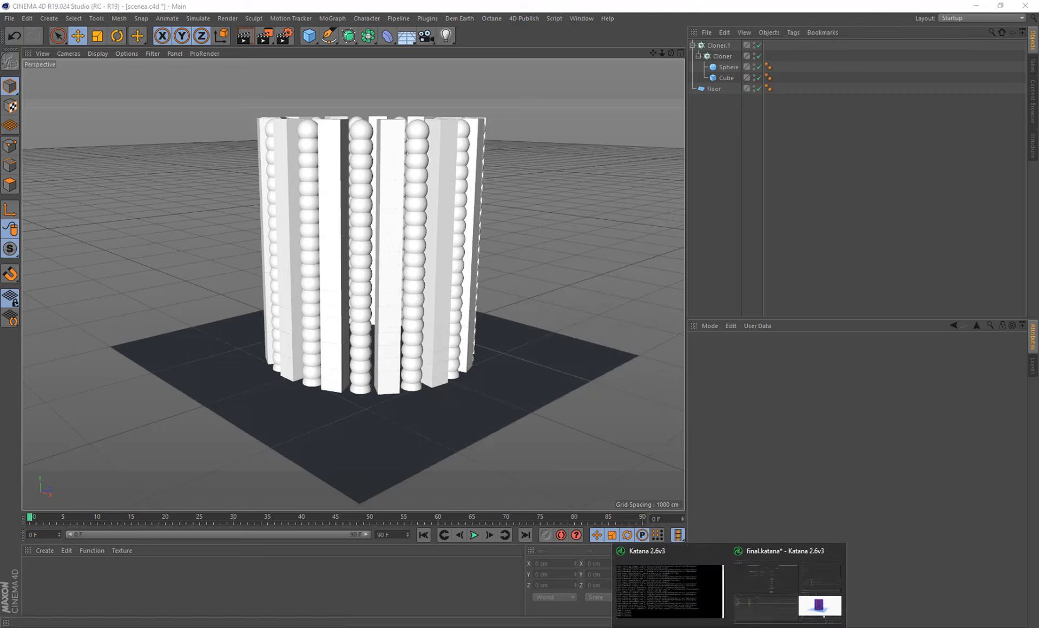
pyautogui.click(761, 589)
pyautogui.click(10, 20)
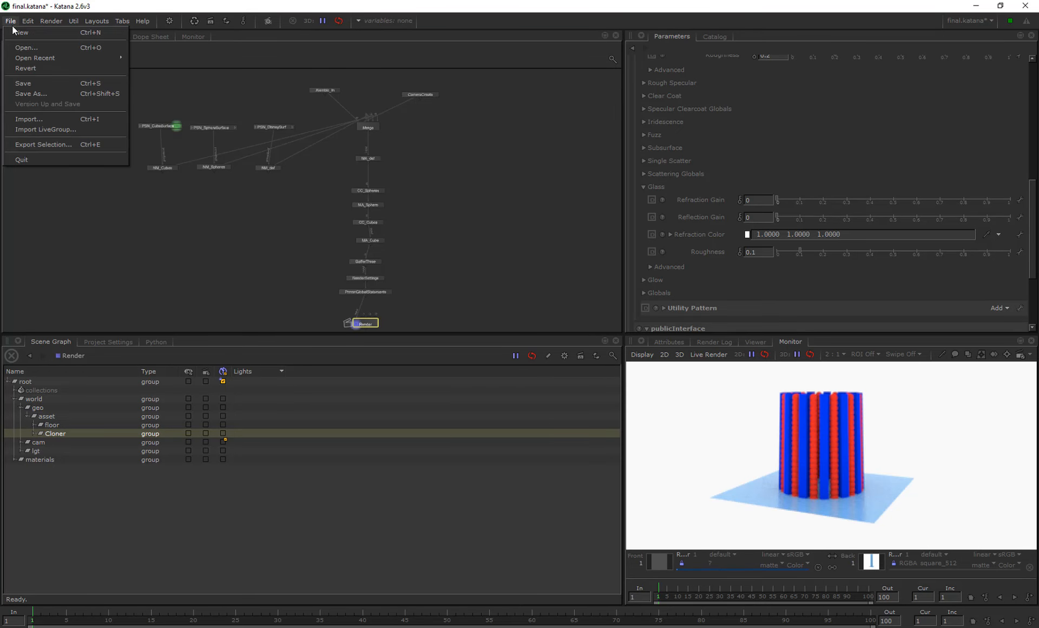
pyautogui.click(18, 34)
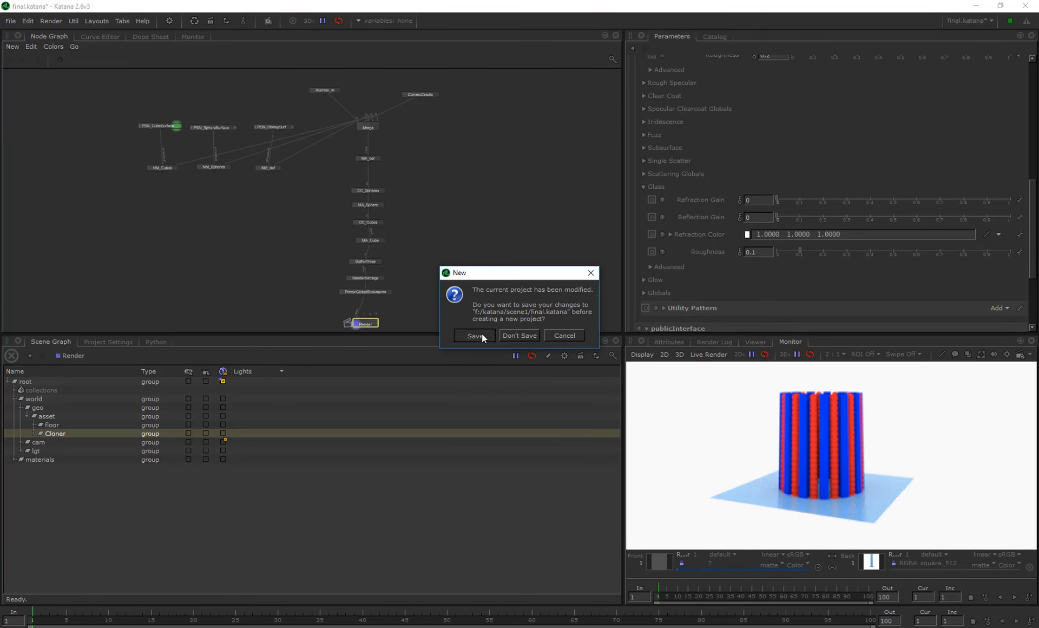
pyautogui.click(482, 333)
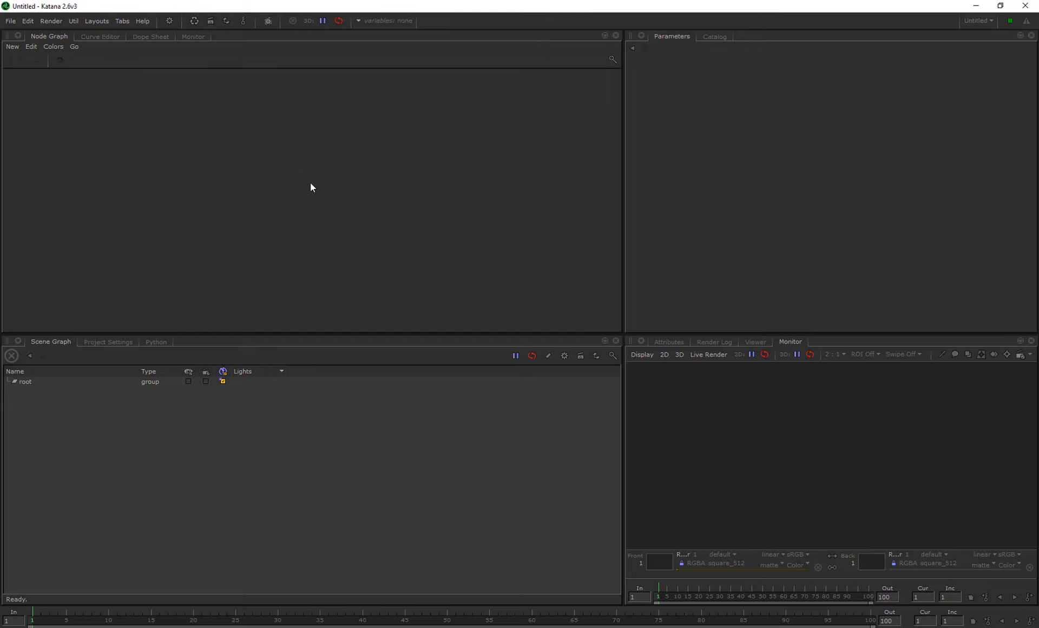
# Step: Add an Alembic_In node to the empty node graph and open its parameters
pyautogui.rightClick(310, 183)
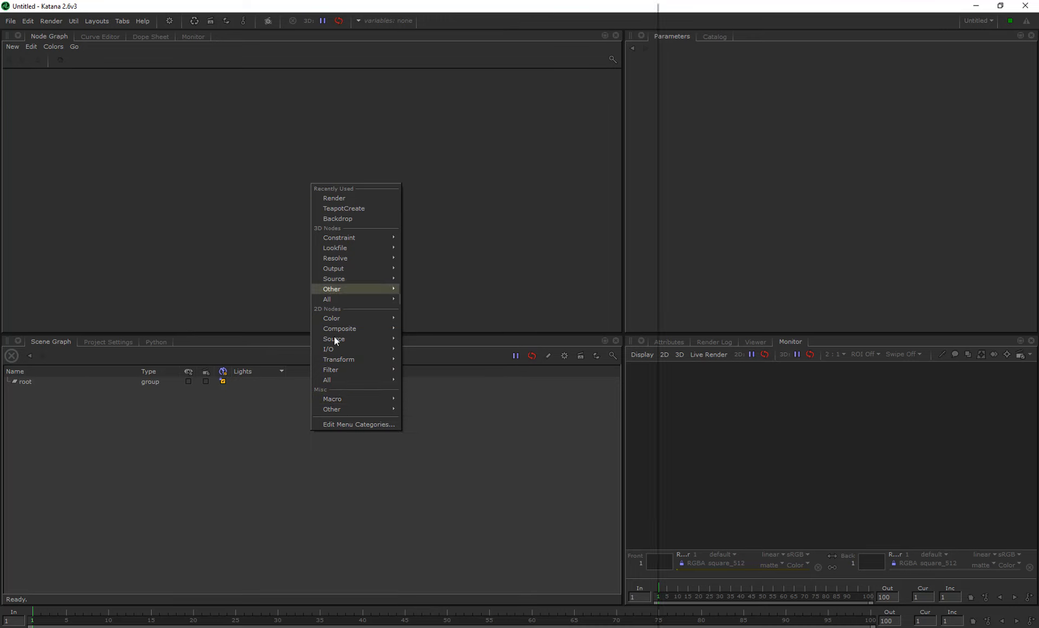
pyautogui.click(300, 154)
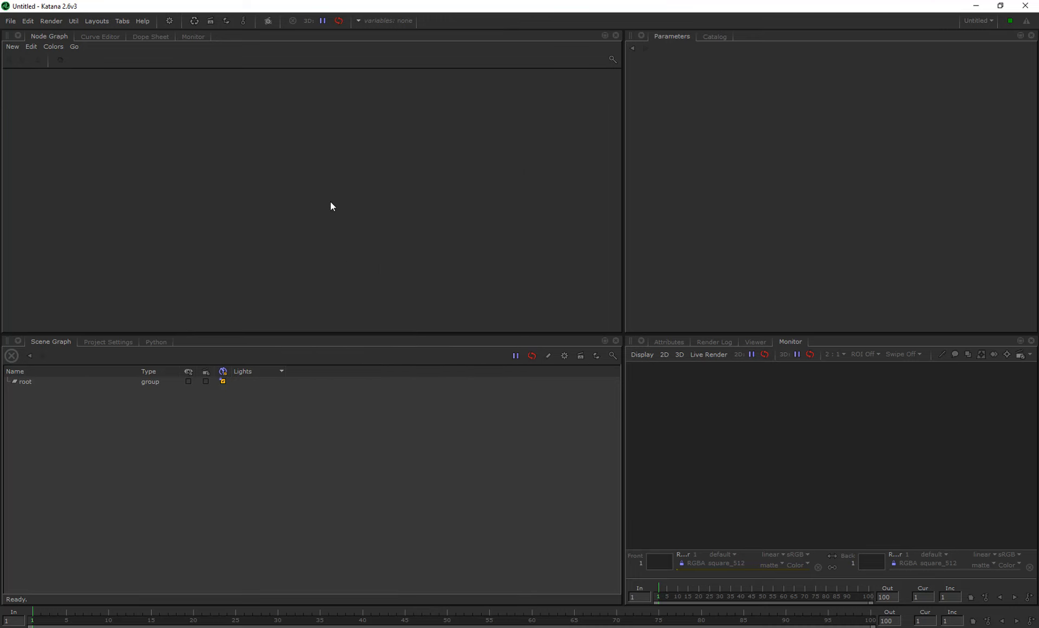
pyautogui.press('Tab')
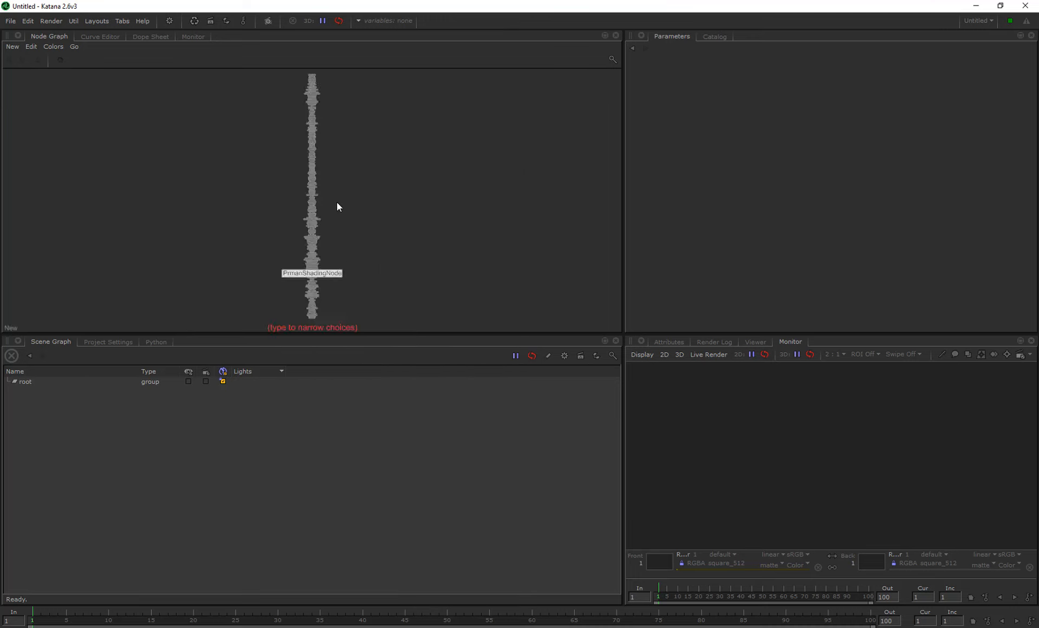
pyautogui.write('ale')
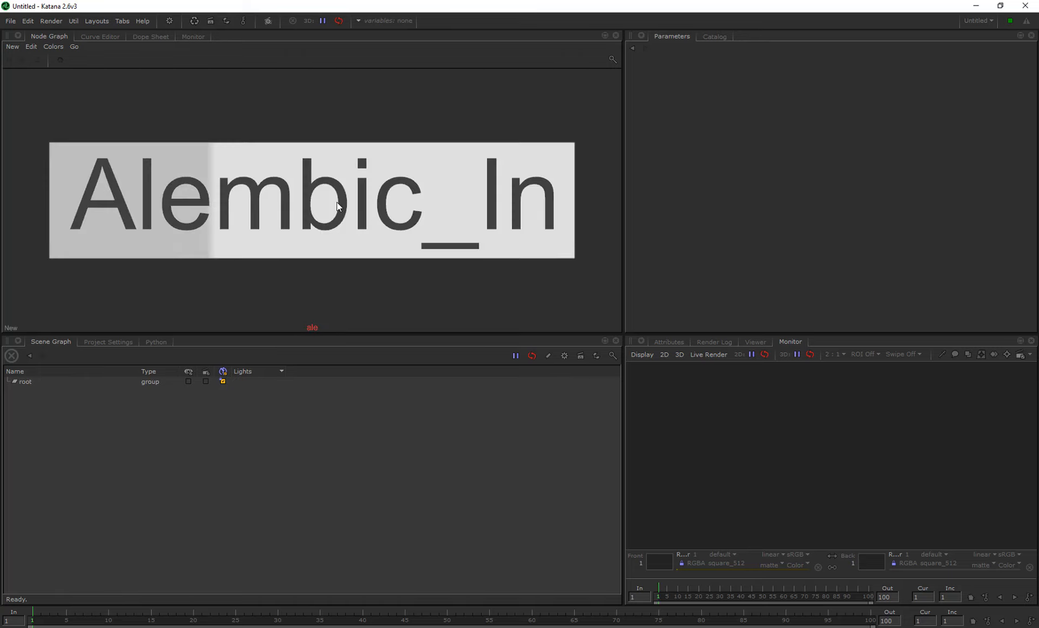
pyautogui.press('Return')
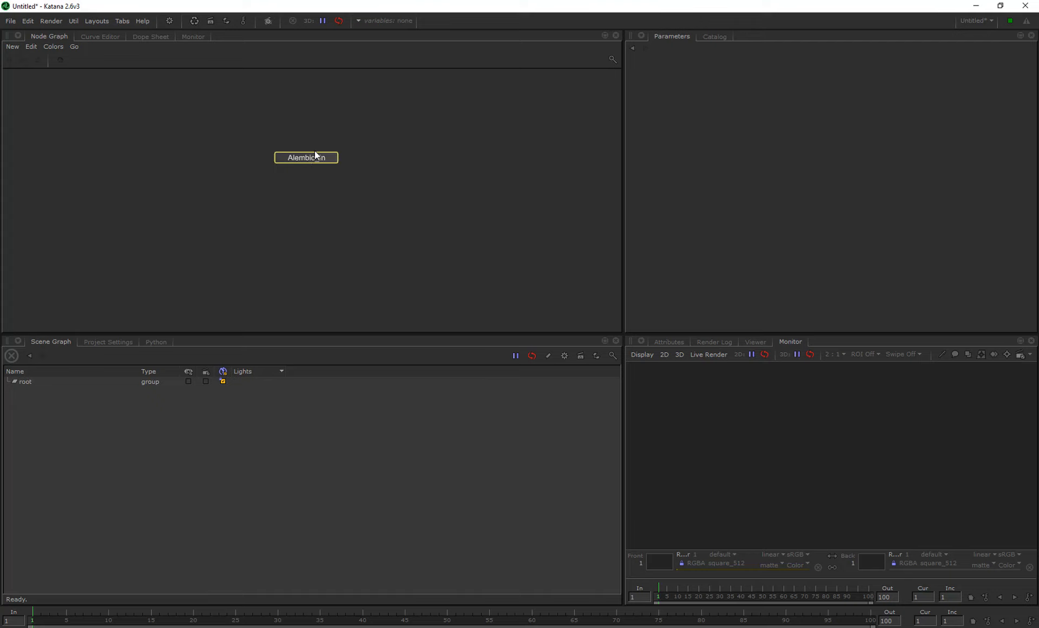
pyautogui.click(294, 158)
pyautogui.doubleClick(287, 156)
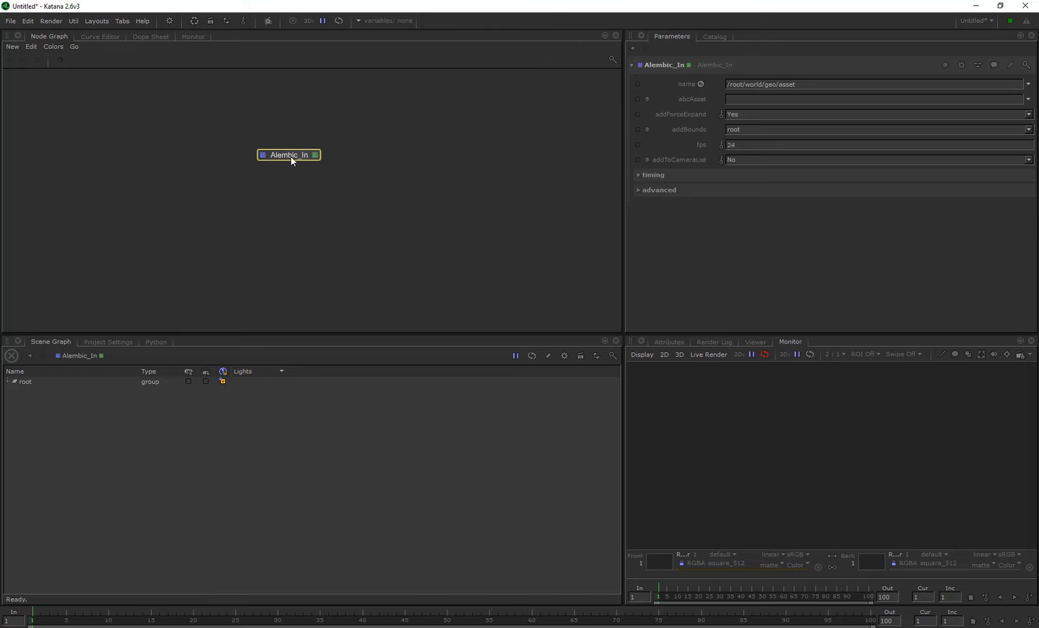
# Step: Load scene.abc from f:/katana/scene1 as the Alembic_In node's abcAsset
pyautogui.moveTo(293, 160); pyautogui.dragTo(284, 135)
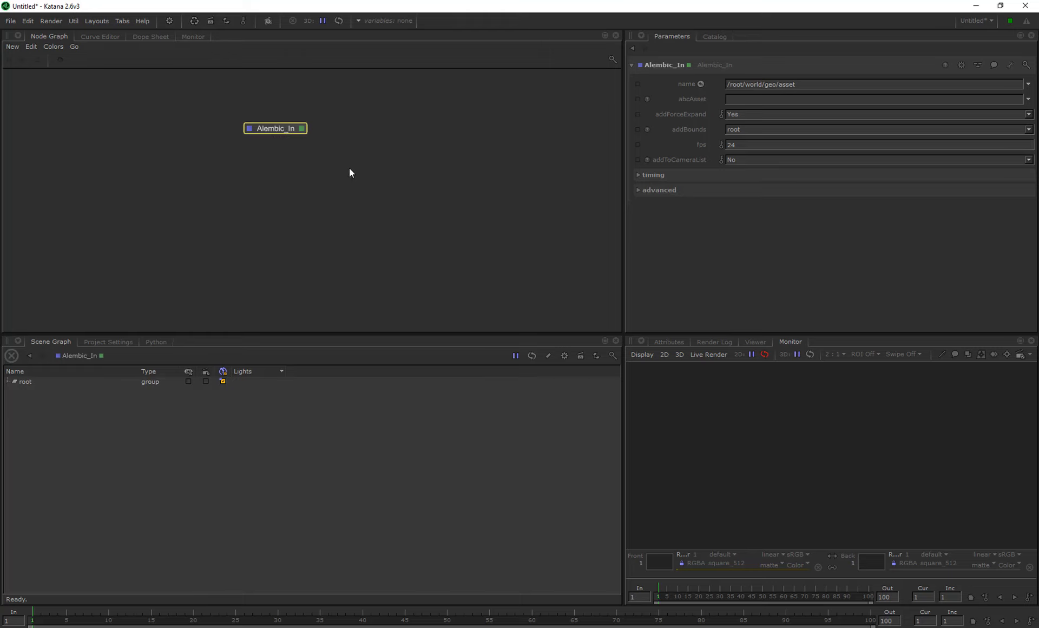
pyautogui.click(1028, 99)
pyautogui.click(976, 110)
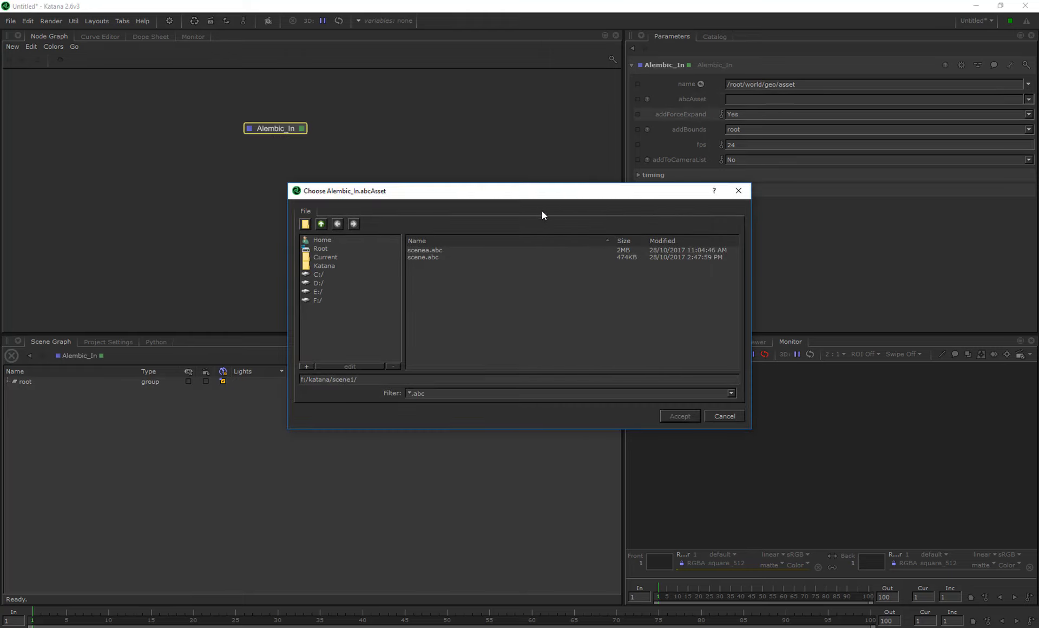
pyautogui.click(418, 257)
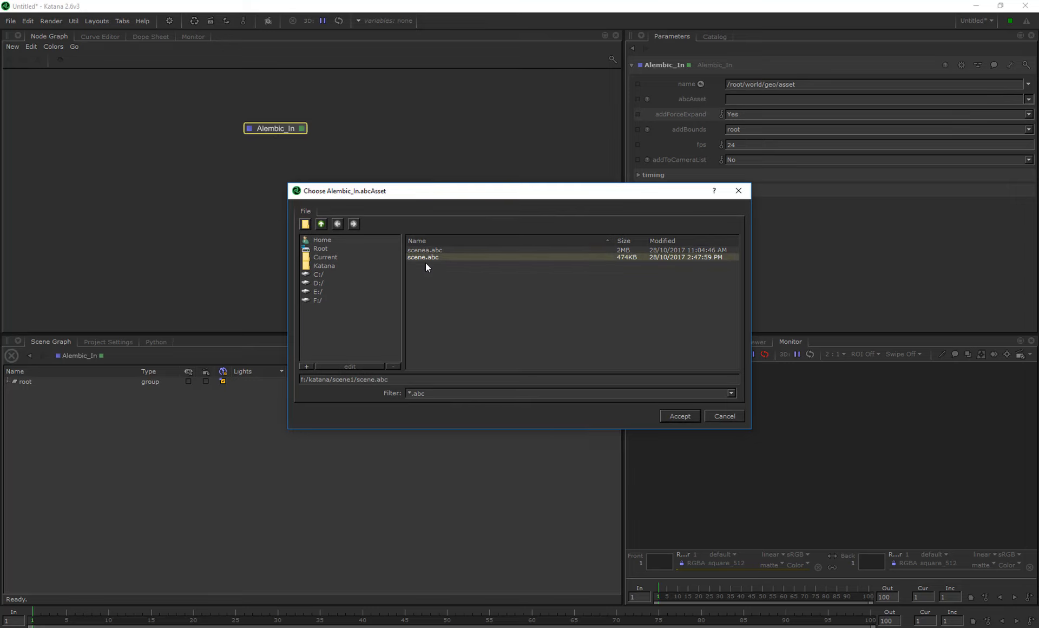
pyautogui.click(681, 417)
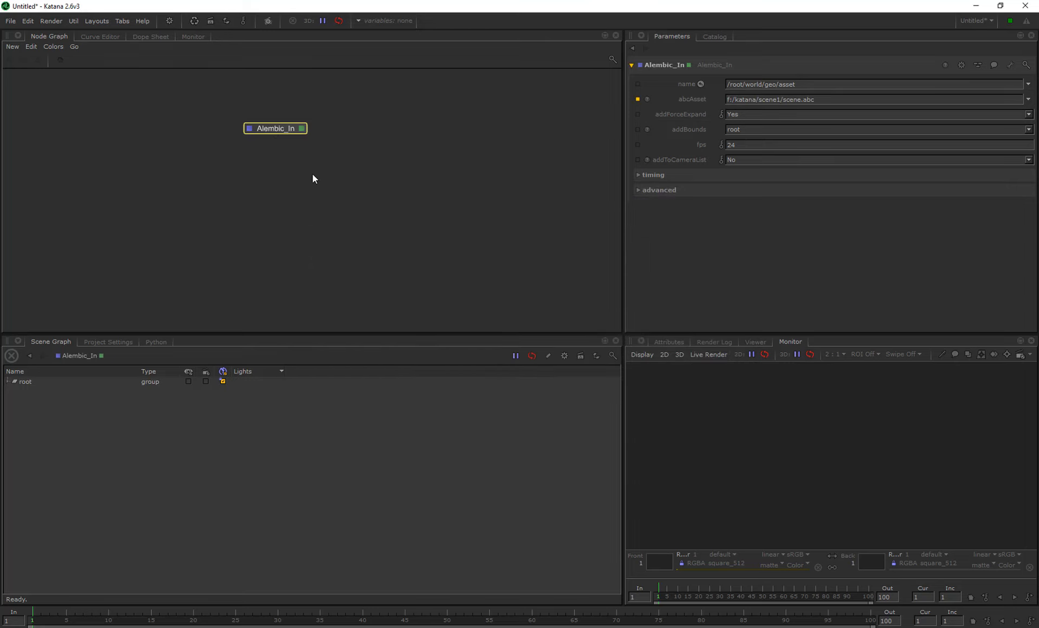
# Step: Show the 3D Viewer and expand the scene graph from root through world and geo to the asset's children
pyautogui.click(756, 343)
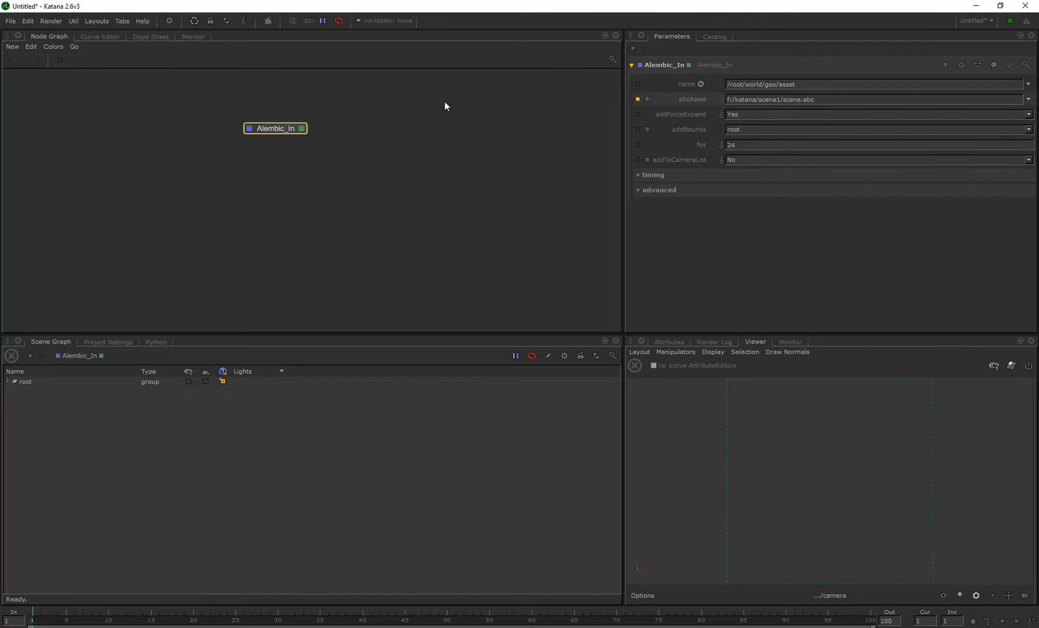
pyautogui.click(285, 138)
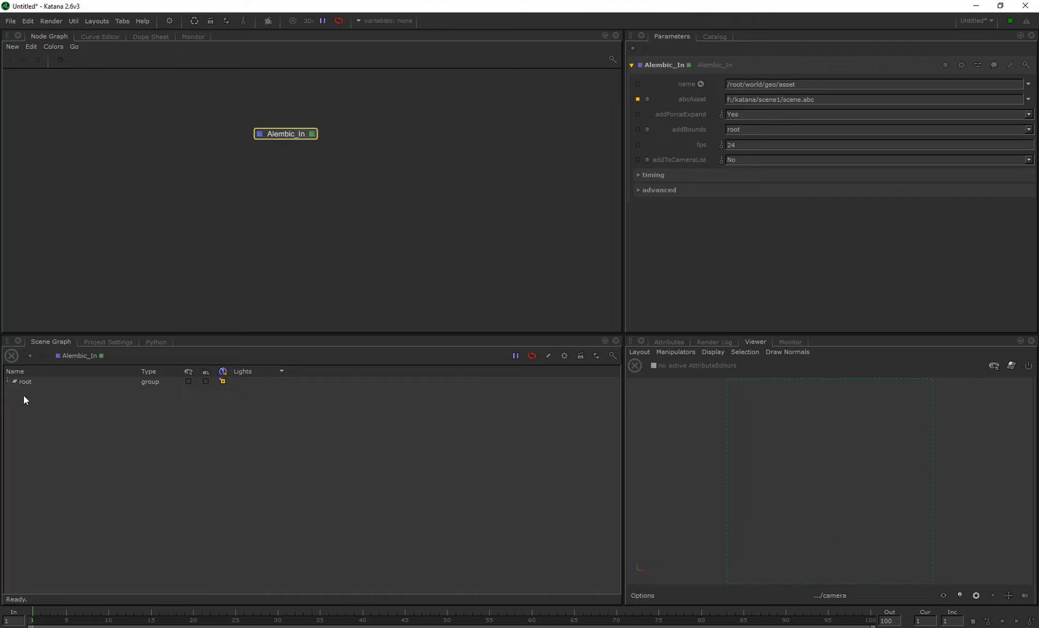
pyautogui.click(8, 383)
pyautogui.click(13, 391)
pyautogui.click(20, 400)
pyautogui.click(26, 407)
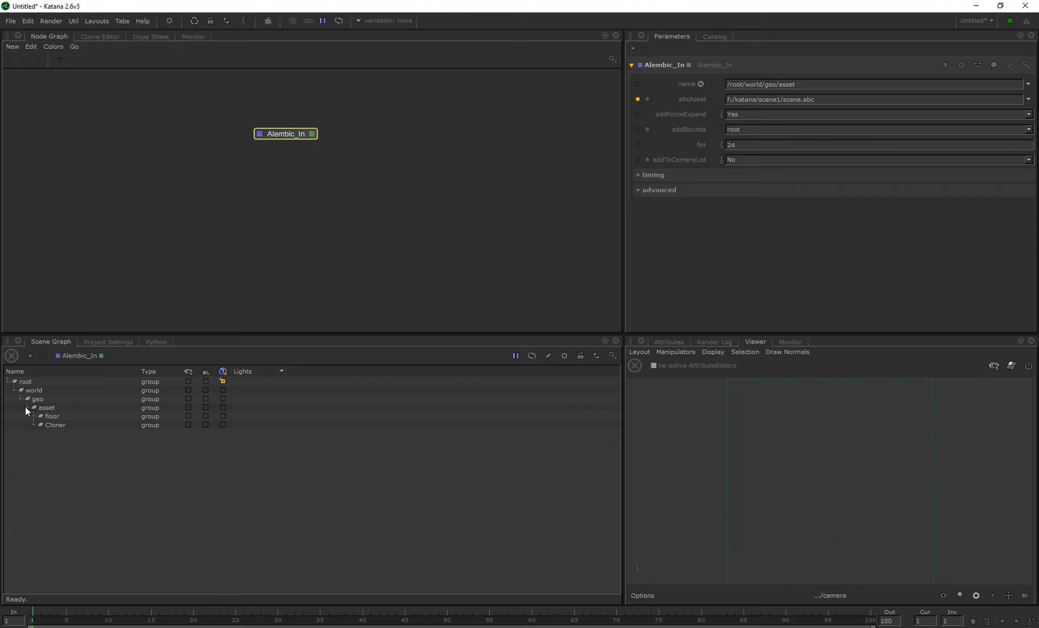
# Step: Expand the floor group, select its floorShape polymesh to check it in the viewer, and collapse the group again
pyautogui.click(33, 414)
pyautogui.click(33, 414)
pyautogui.click(34, 415)
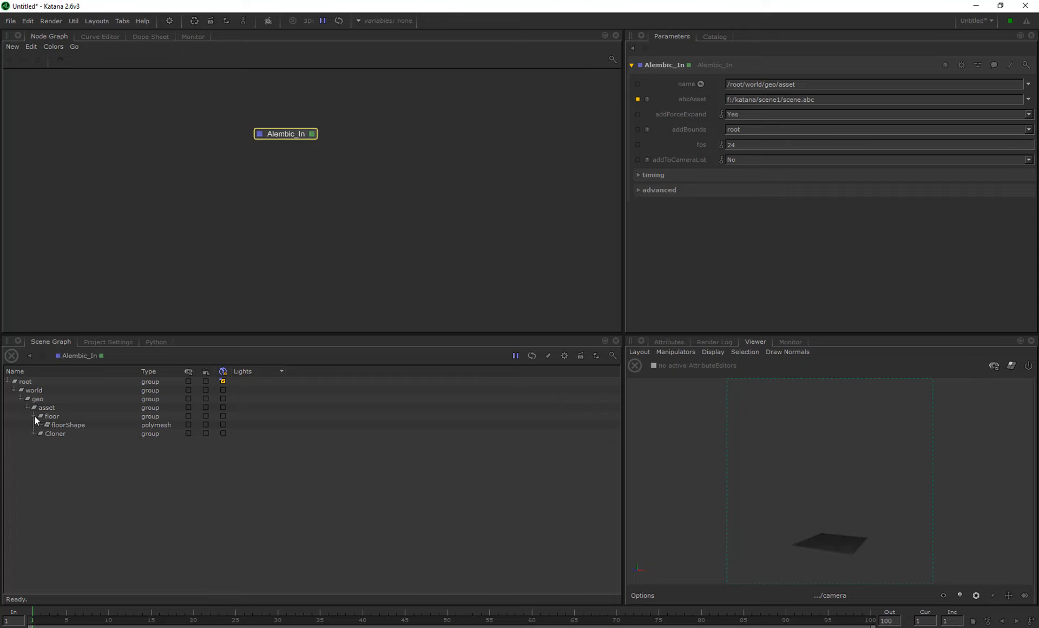
pyautogui.click(68, 425)
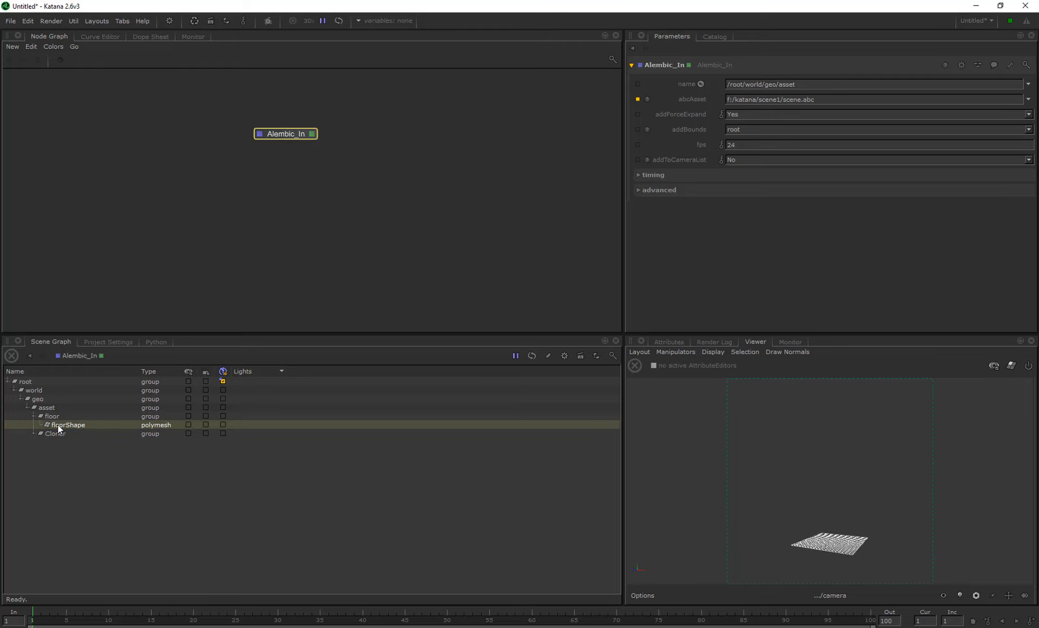
pyautogui.click(35, 415)
pyautogui.click(34, 414)
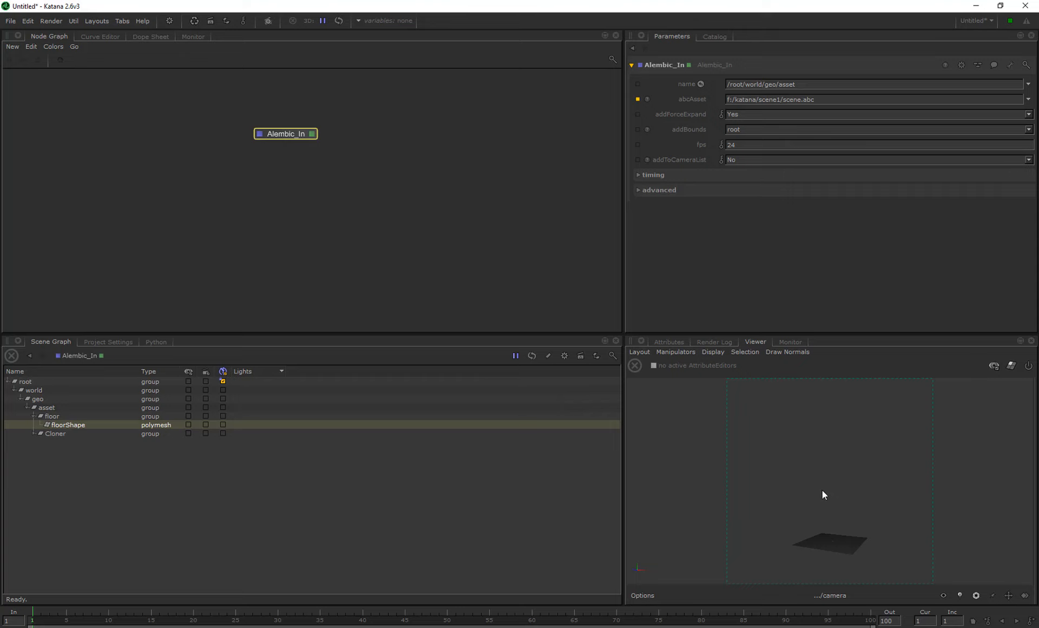
pyautogui.click(33, 416)
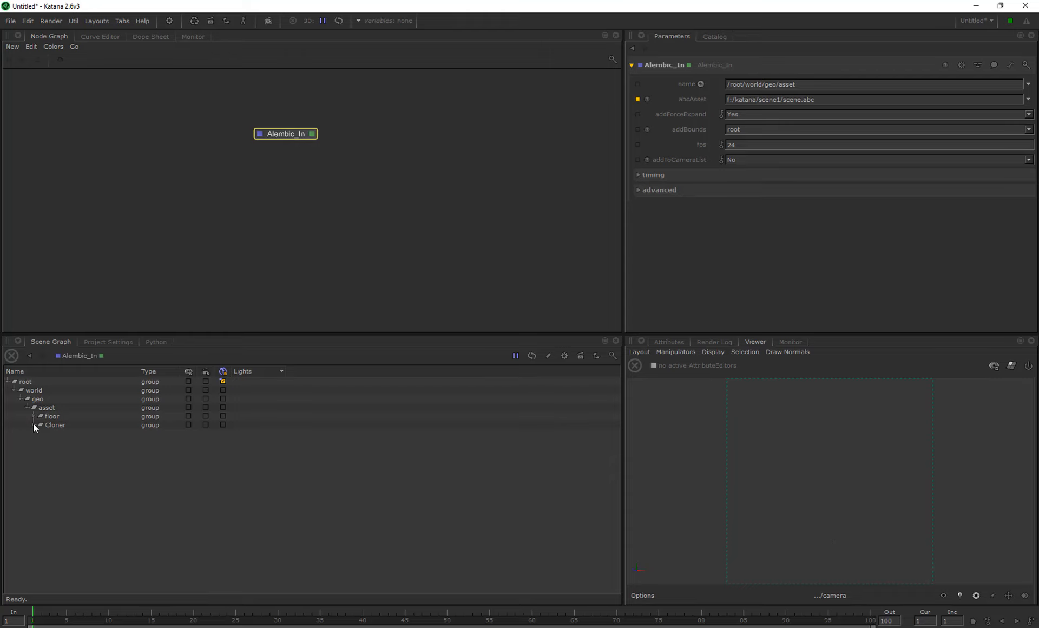
# Step: Expand Cloner down through Cloner_1_0Null and open its Cube_25 and Sphere_24 groups to inspect their polymeshes
pyautogui.click(33, 425)
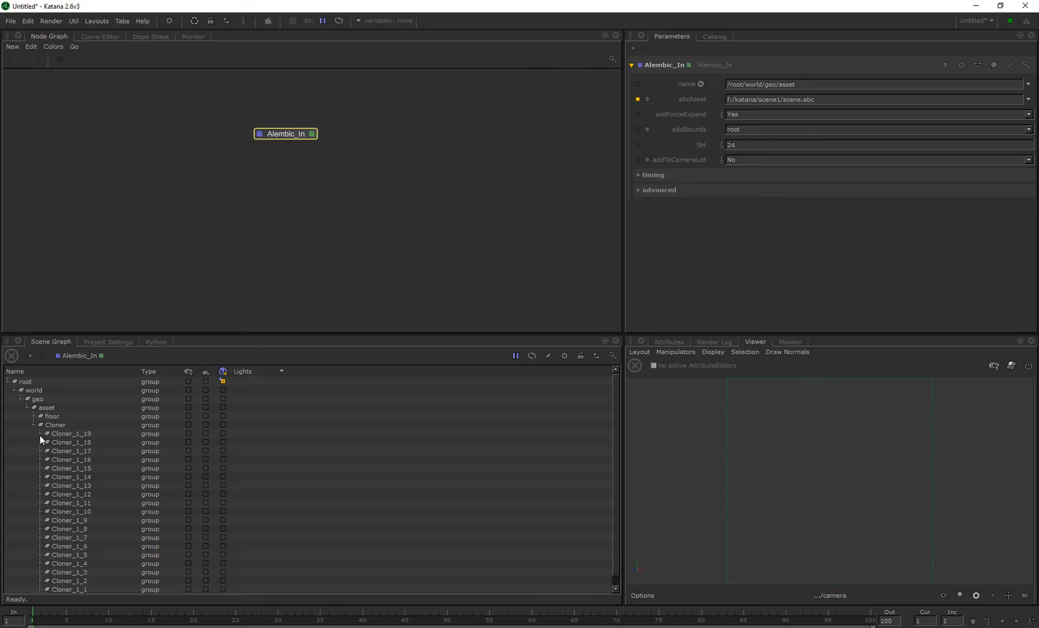
pyautogui.scroll(-1, 72, 496)
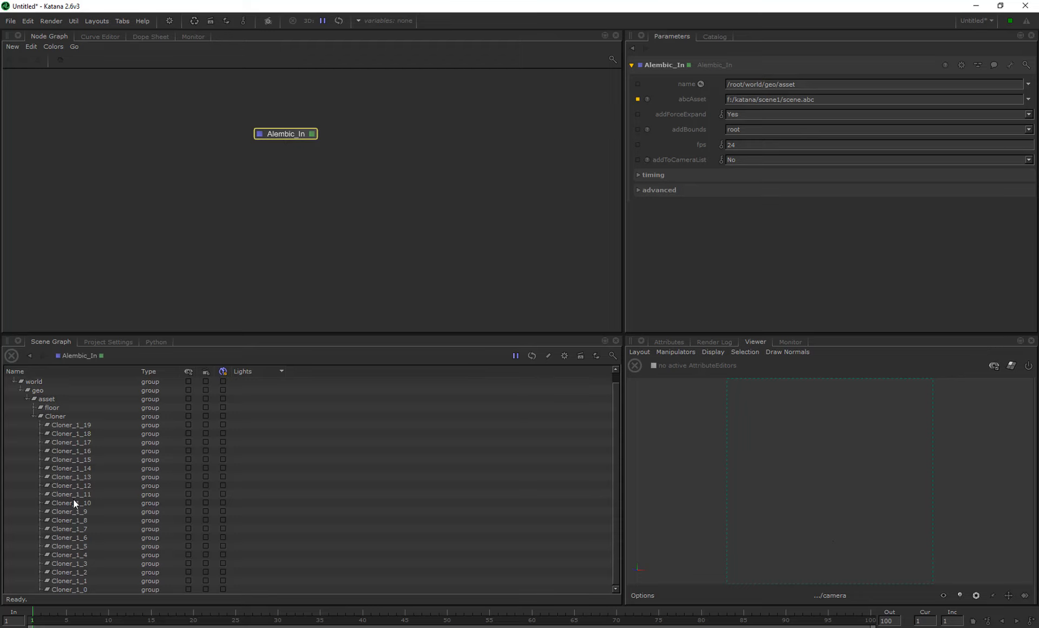
pyautogui.click(39, 589)
pyautogui.scroll(-1, 80, 566)
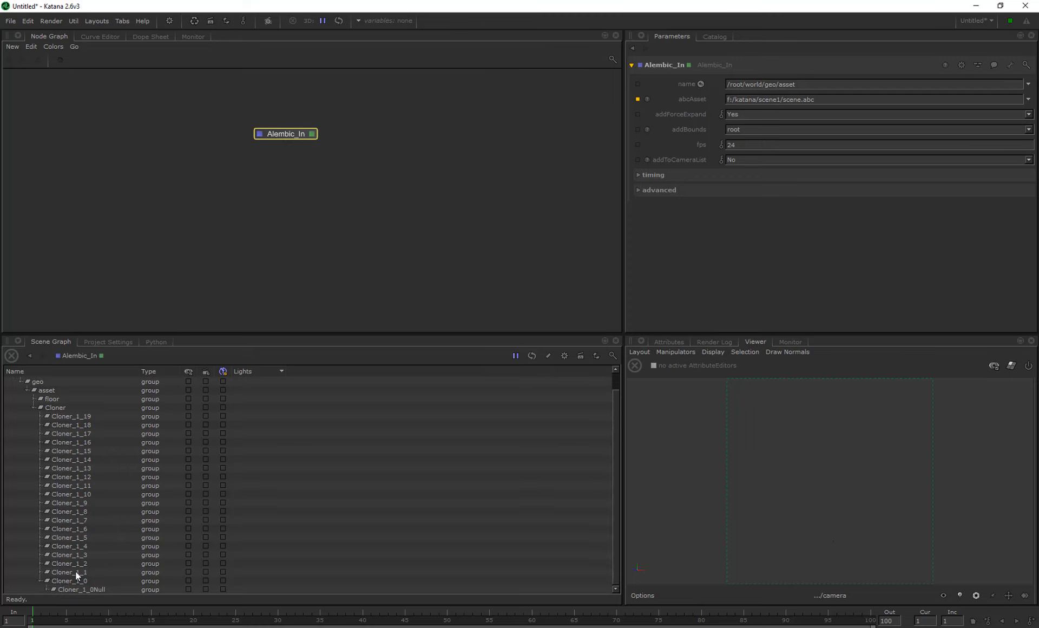
pyautogui.click(46, 590)
pyautogui.scroll(-5, 87, 567)
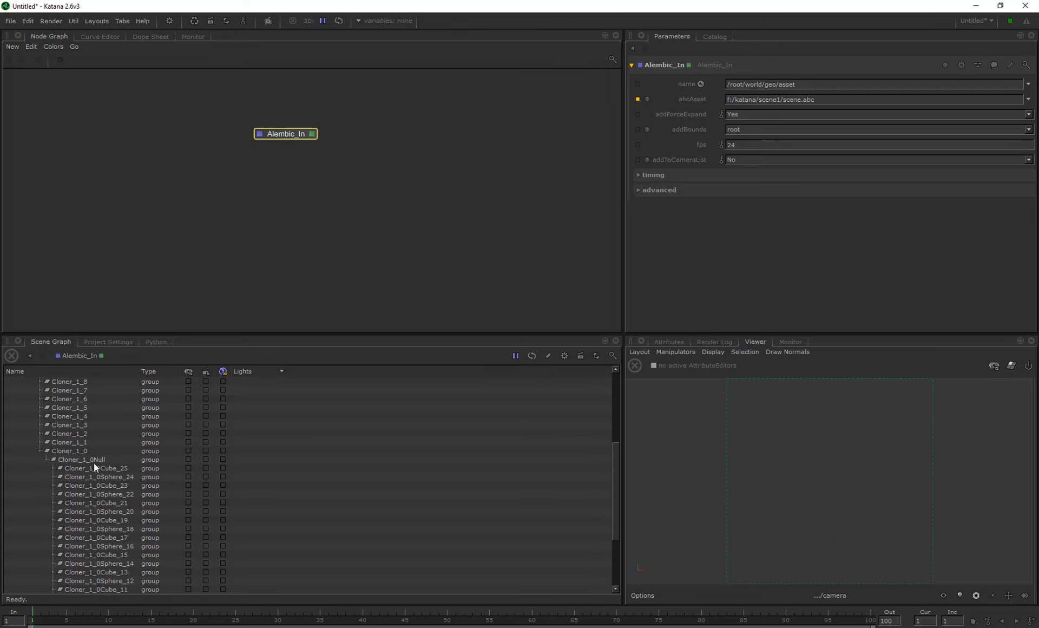
pyautogui.click(54, 469)
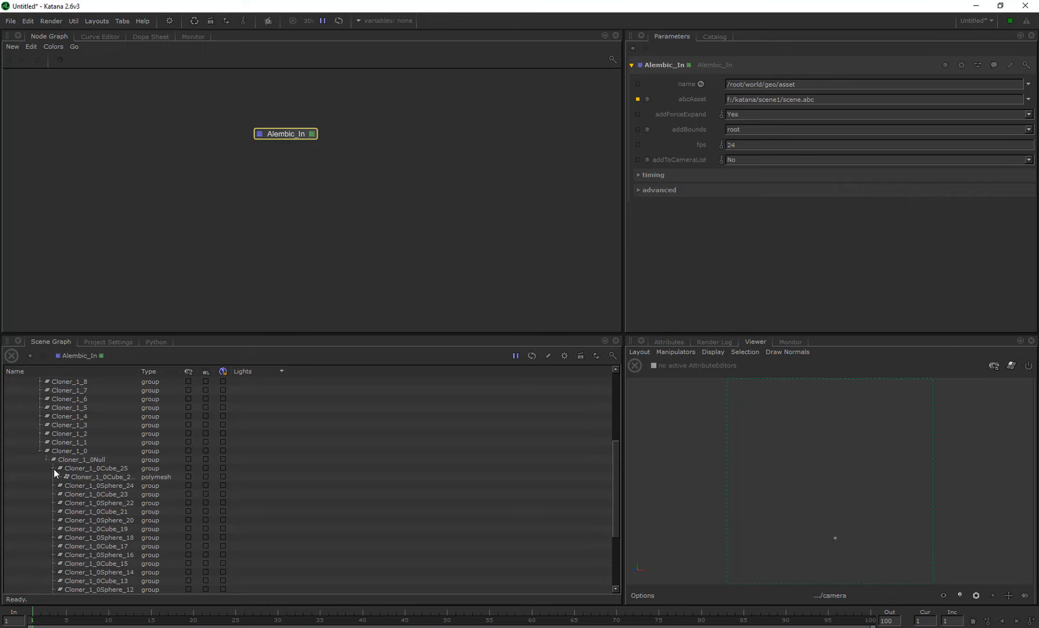
pyautogui.click(106, 477)
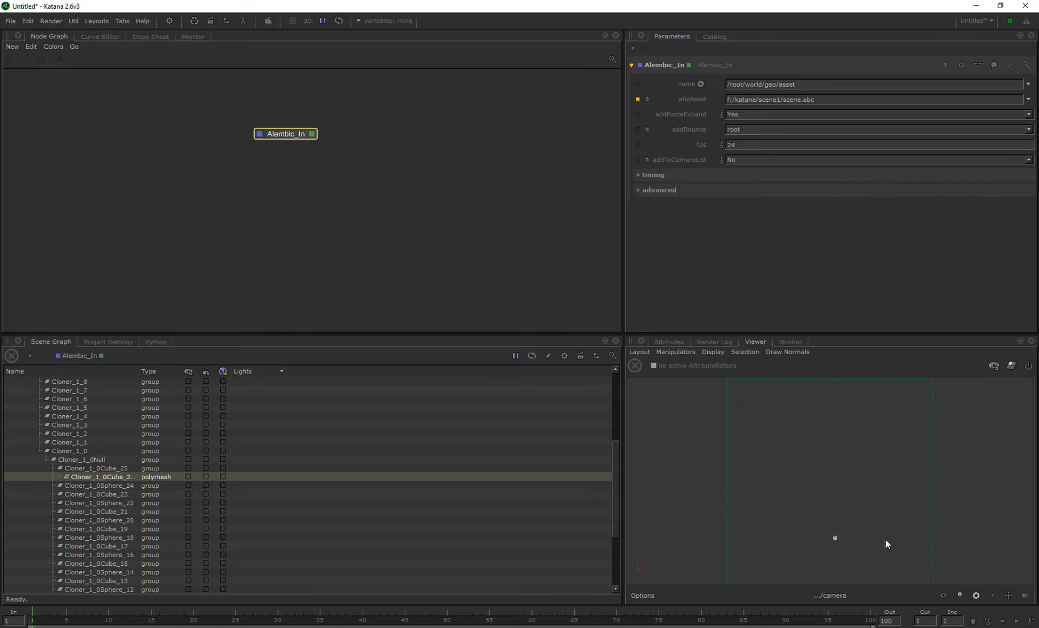
pyautogui.click(53, 486)
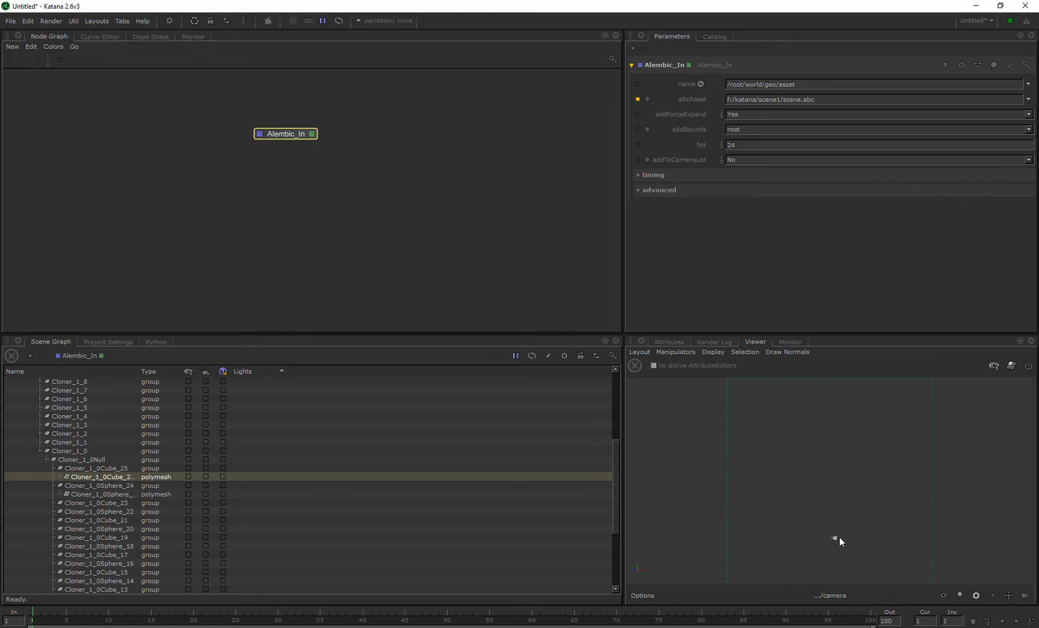
# Step: Switch the viewer to the persp camera for a closer view of the loaded cube and sphere
pyautogui.click(833, 594)
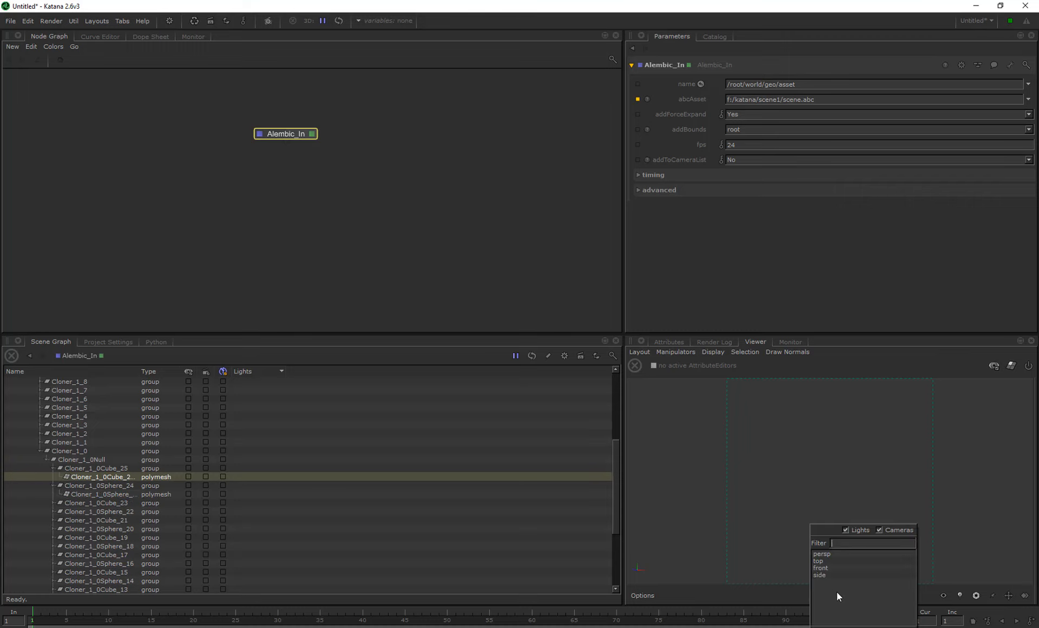
pyautogui.click(832, 554)
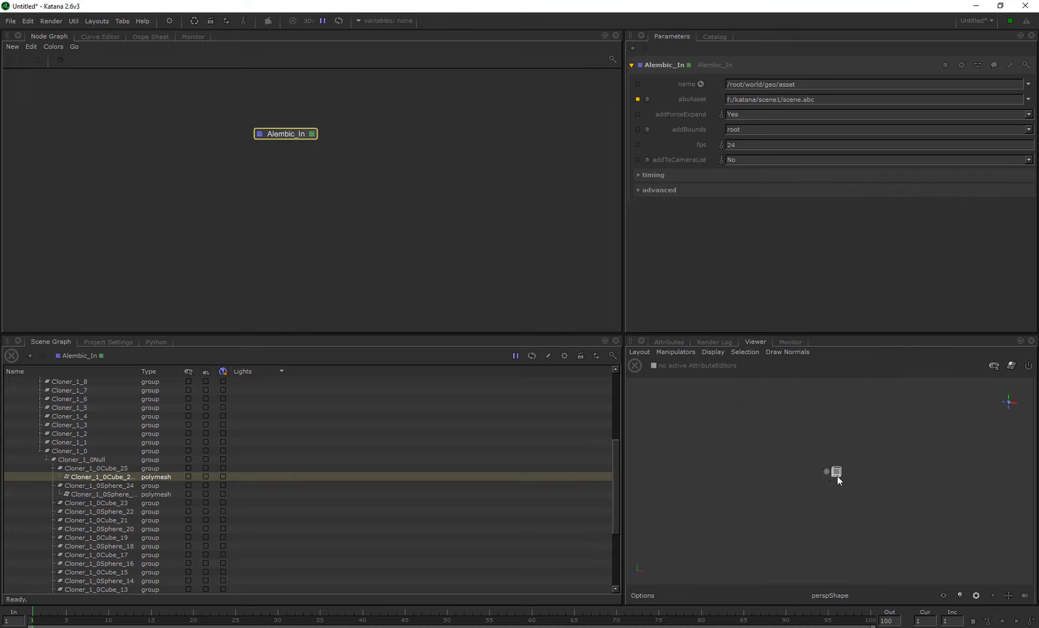
pyautogui.scroll(5, 837, 476)
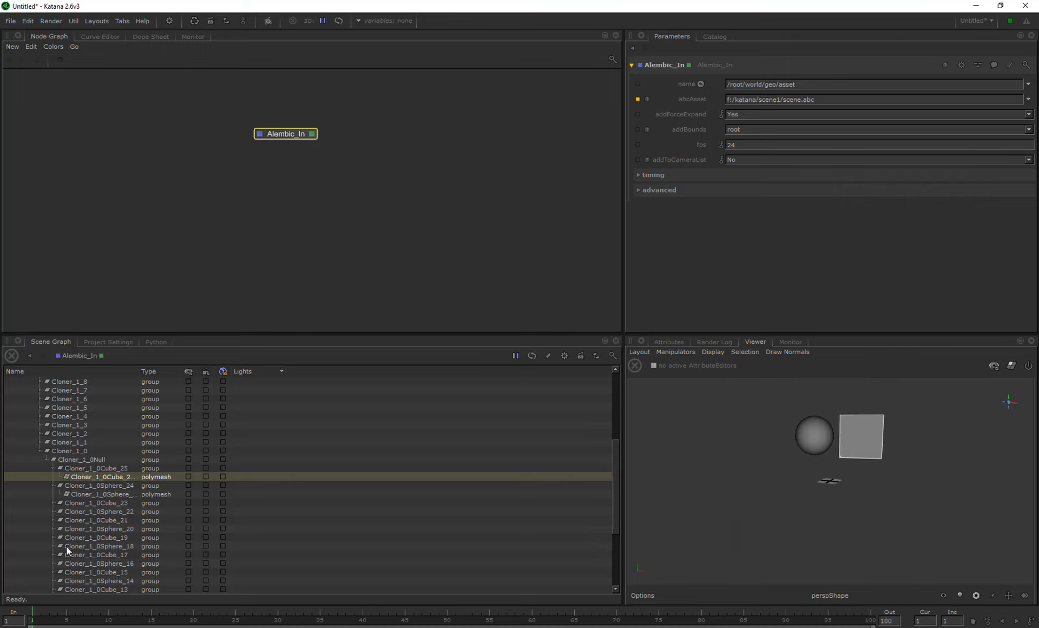
# Step: Collapse the open cube and sphere groups and expand the entire Cloner_1_0Null branch to view its ring of clones
pyautogui.click(53, 467)
pyautogui.click(54, 476)
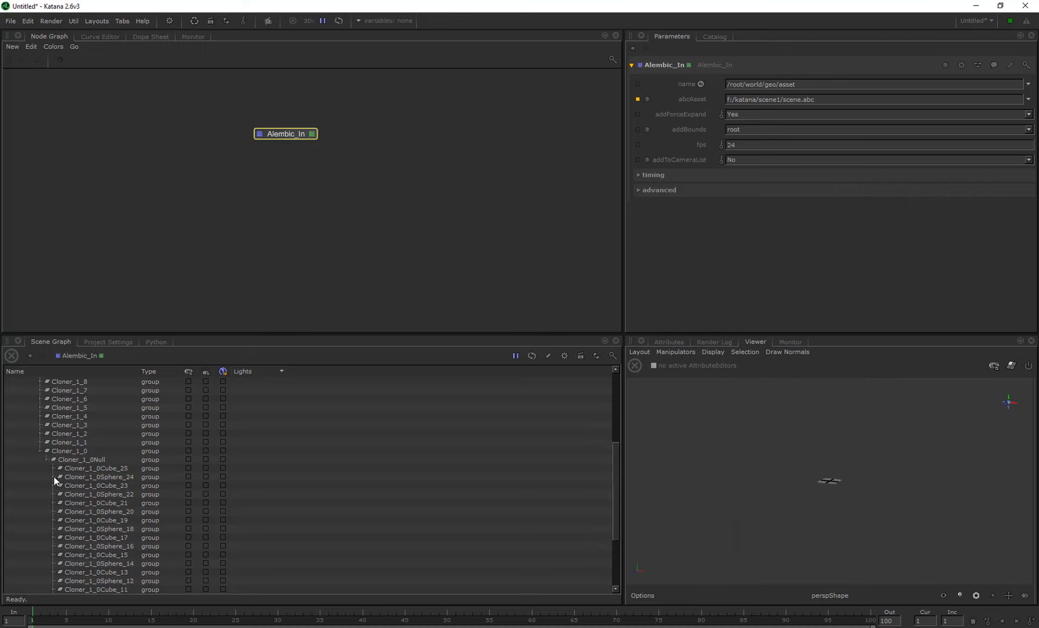
pyautogui.click(78, 459)
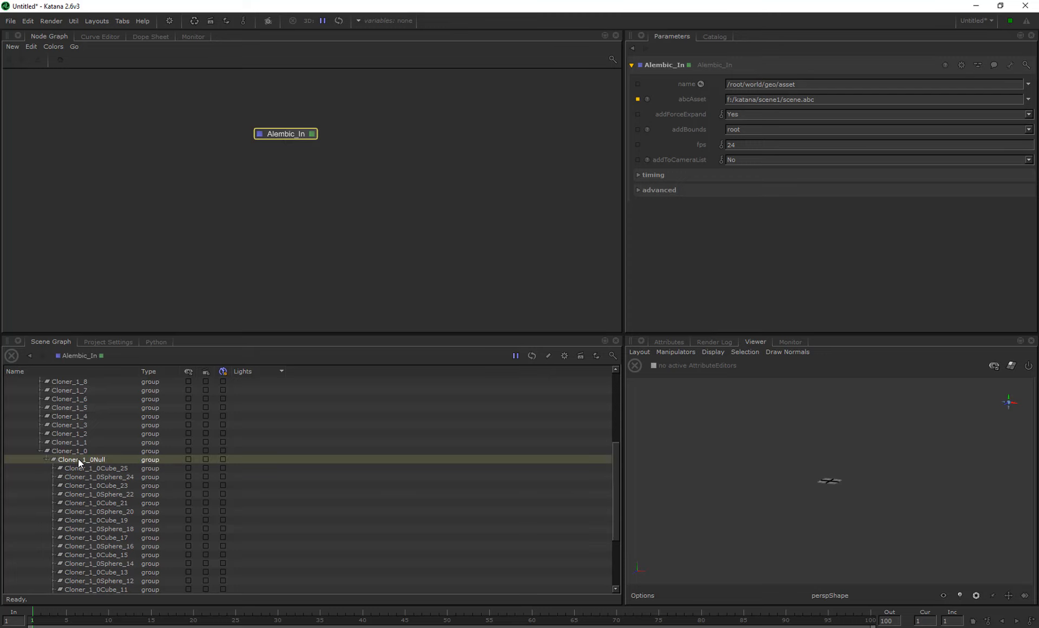
pyautogui.click(44, 459)
pyautogui.rightClick(76, 589)
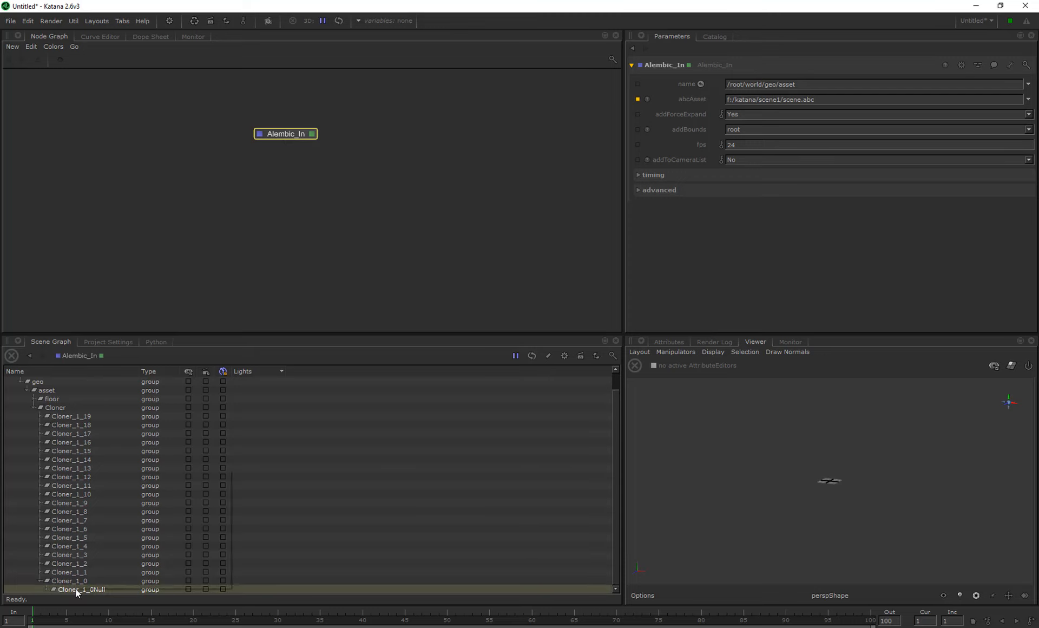
pyautogui.click(128, 476)
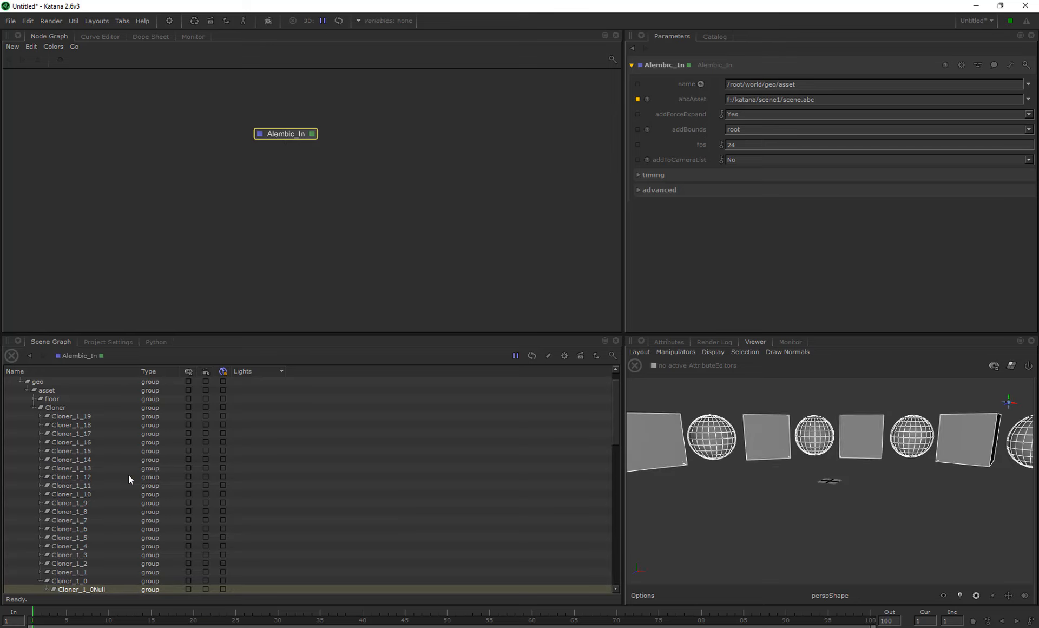
pyautogui.scroll(-8, 869, 475)
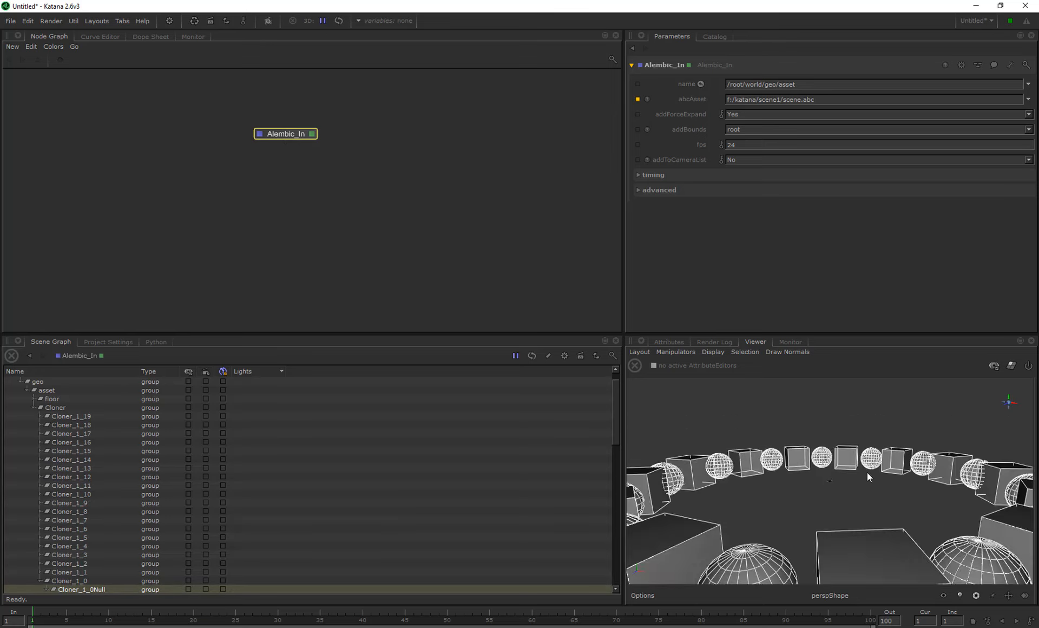
pyautogui.scroll(1, 867, 474)
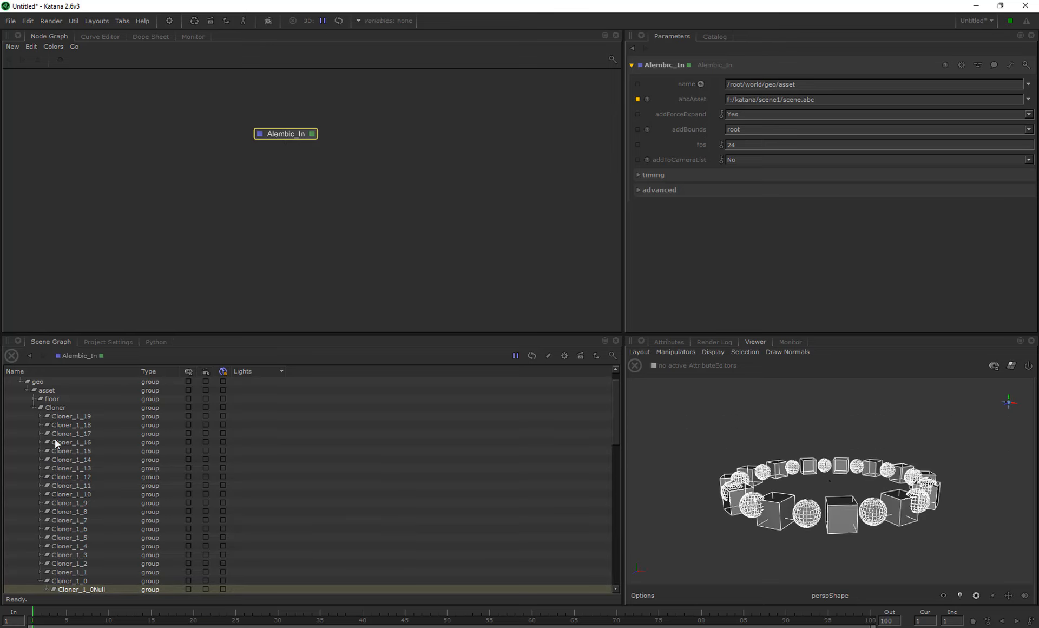
# Step: Expand the entire Cloner branch to view the full cloned structure in the viewer
pyautogui.click(57, 407)
pyautogui.rightClick(58, 407)
pyautogui.click(83, 414)
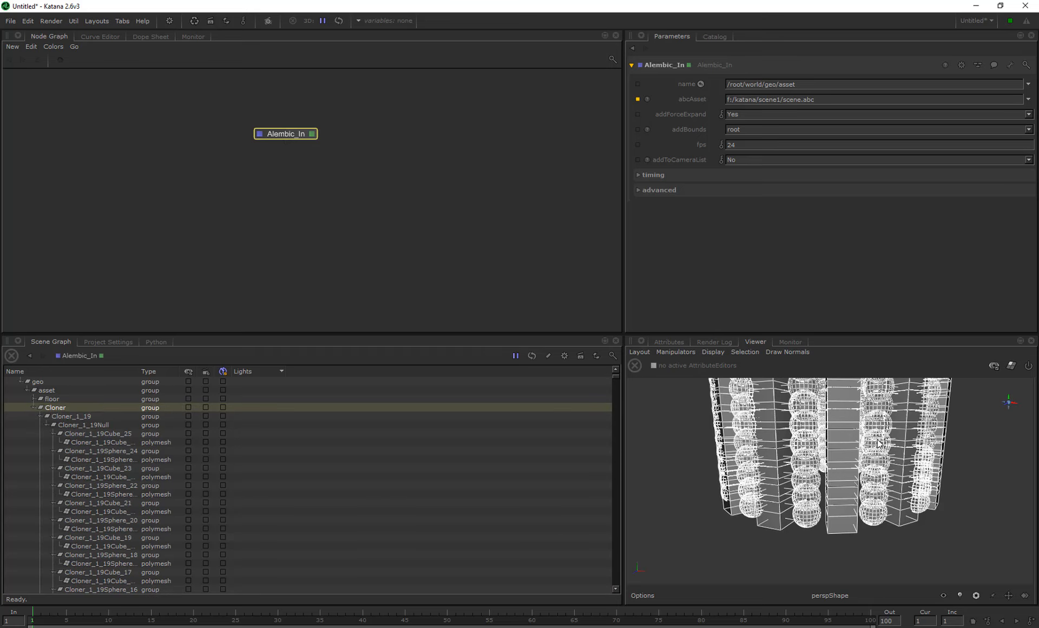
pyautogui.scroll(-6, 878, 439)
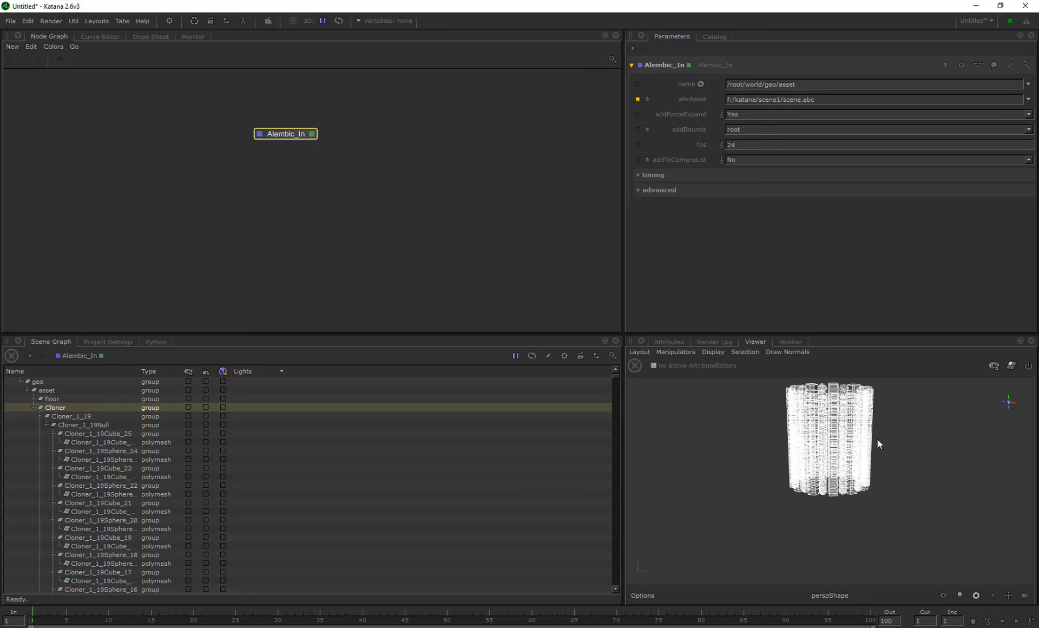
# Step: Collapse the Cloner branch, reopen it down to Cloner_1_19Cube_25, and select that cube's polymesh
pyautogui.rightClick(55, 407)
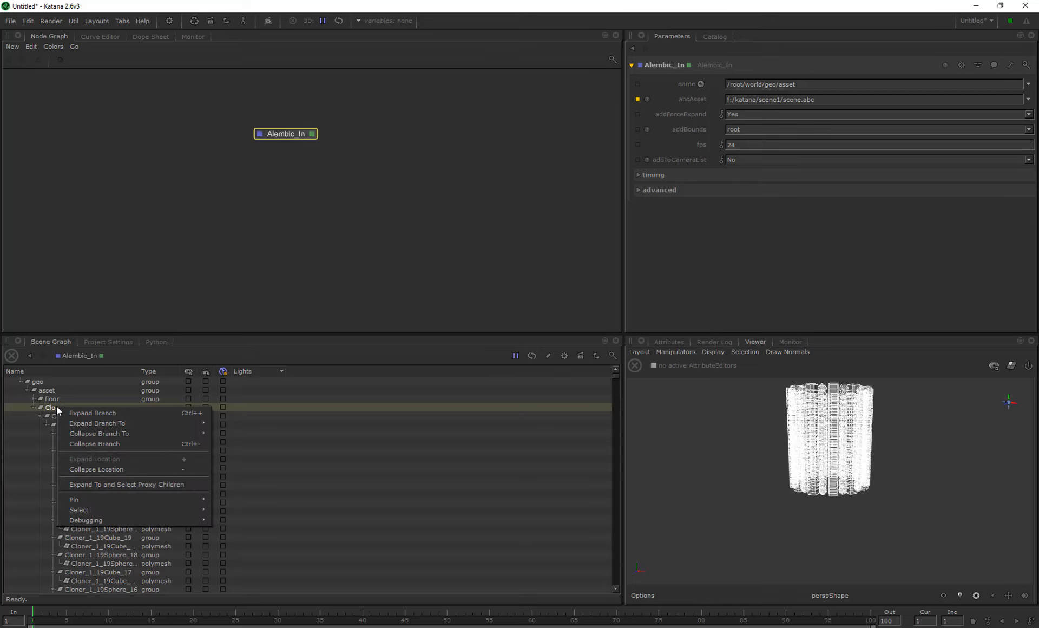
pyautogui.click(86, 443)
pyautogui.click(32, 424)
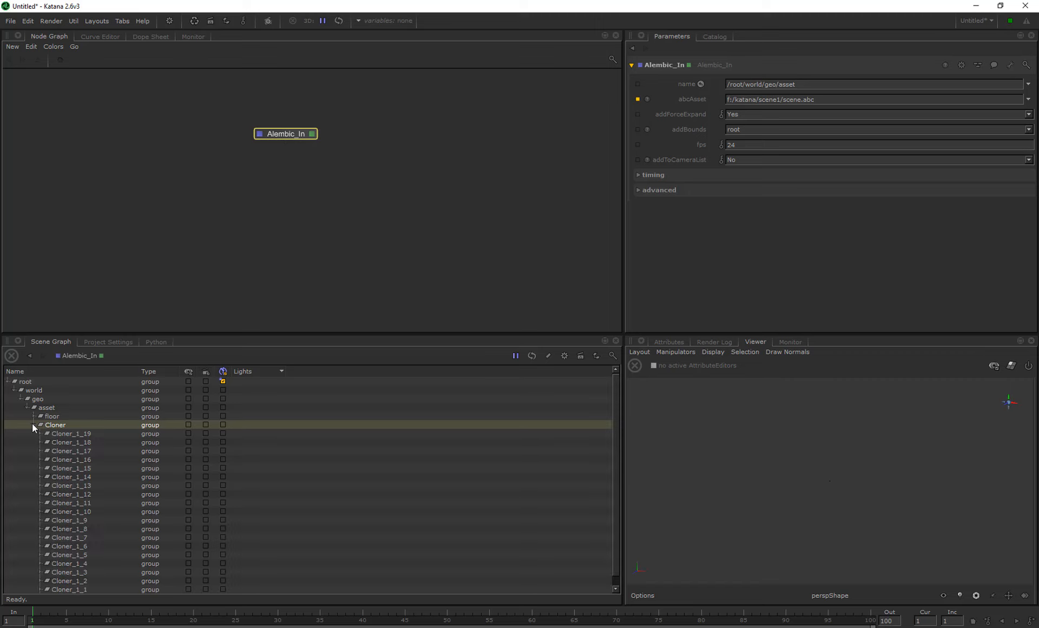
pyautogui.click(47, 441)
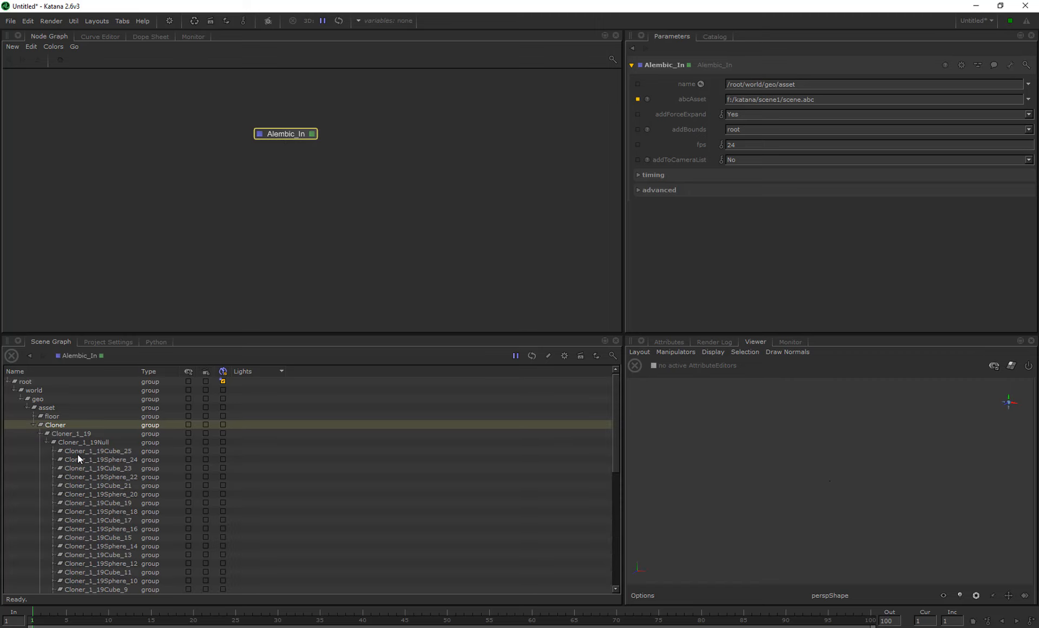
pyautogui.click(54, 451)
pyautogui.click(96, 459)
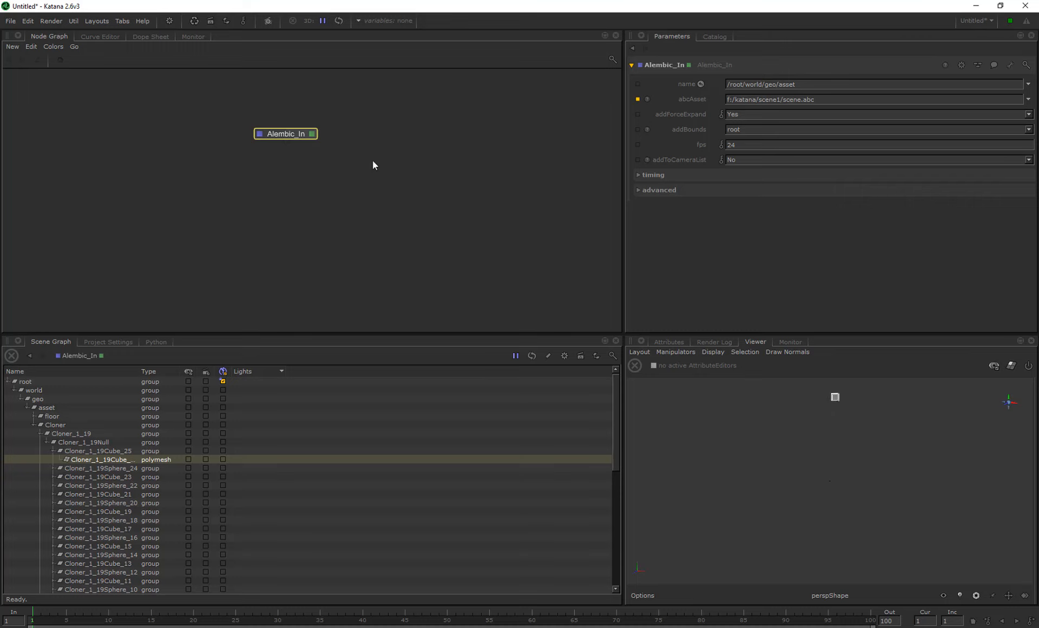
# Step: Reposition the Alembic_In node in the node graph and collapse the Cloner_1_19Cube_25 and Cloner_1_19Null groups
pyautogui.moveTo(287, 131); pyautogui.dragTo(271, 120)
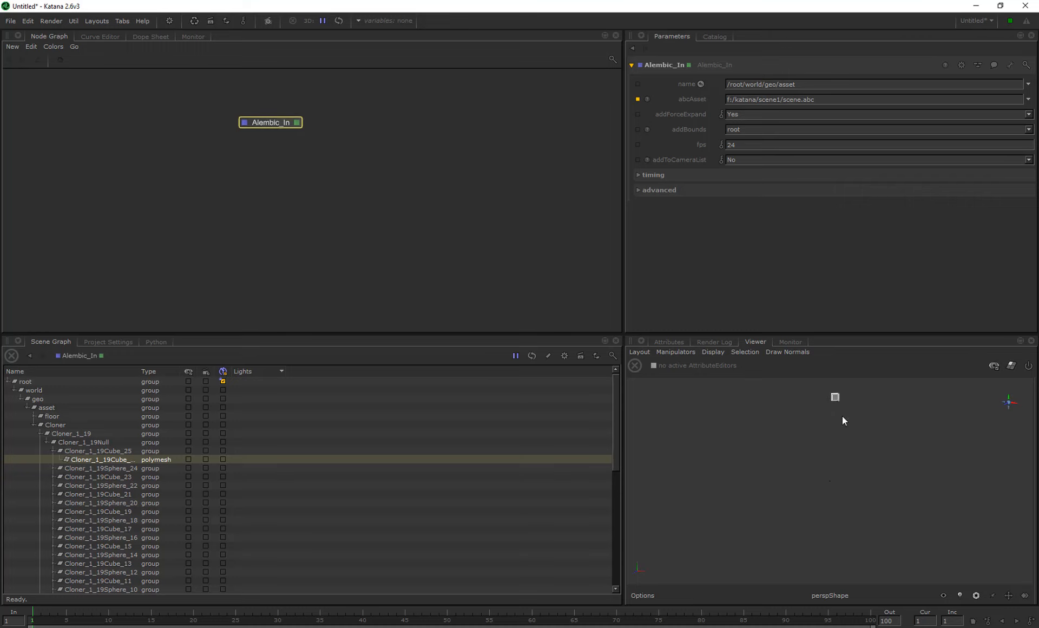
pyautogui.click(53, 450)
pyautogui.click(48, 442)
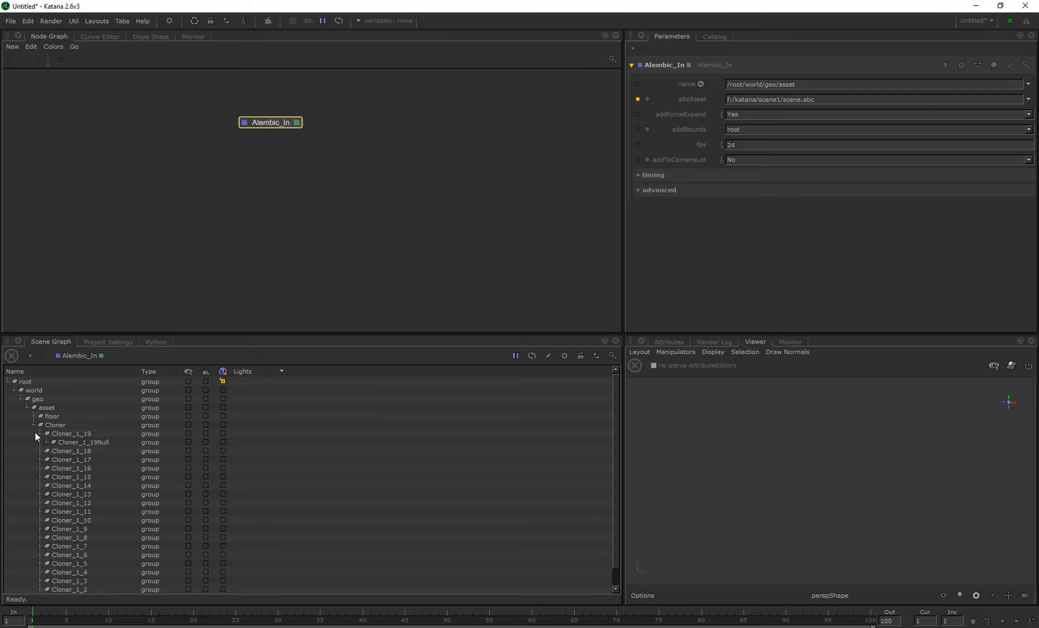
# Step: Collapse and reopen the Cloner_1_19 group, and expand the entire Cloner_1_19Null branch to view its clones
pyautogui.click(38, 433)
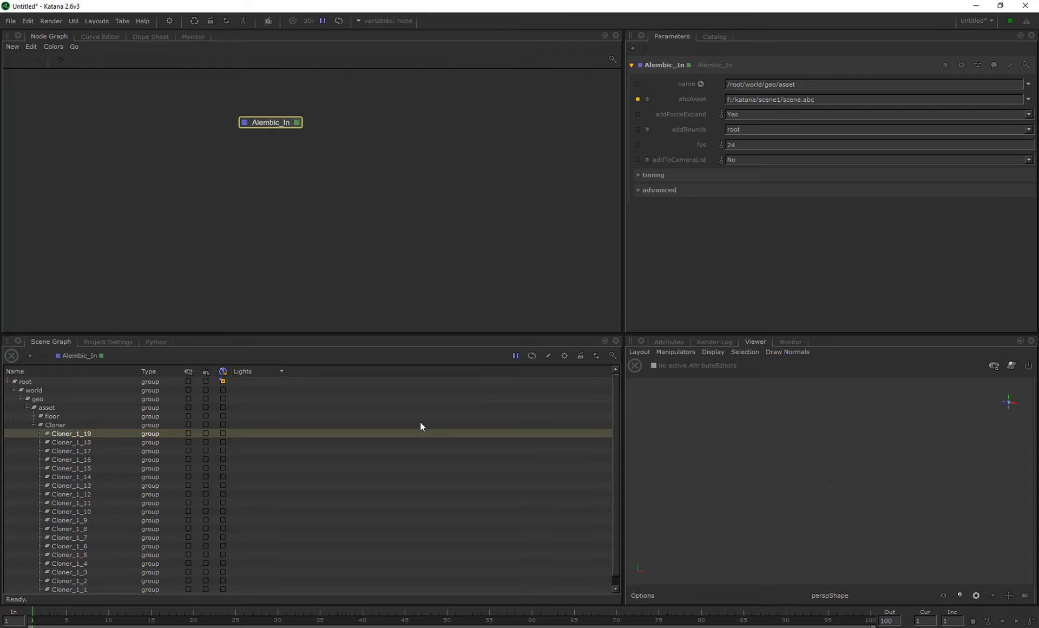
pyautogui.click(40, 434)
pyautogui.click(47, 442)
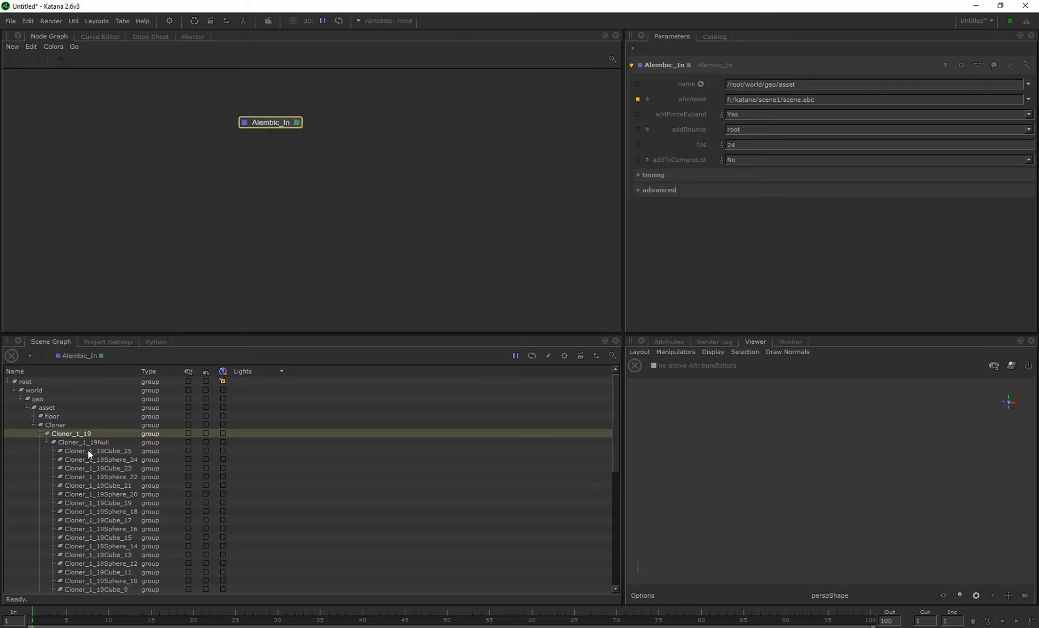
pyautogui.click(54, 451)
pyautogui.click(76, 444)
pyautogui.rightClick(76, 444)
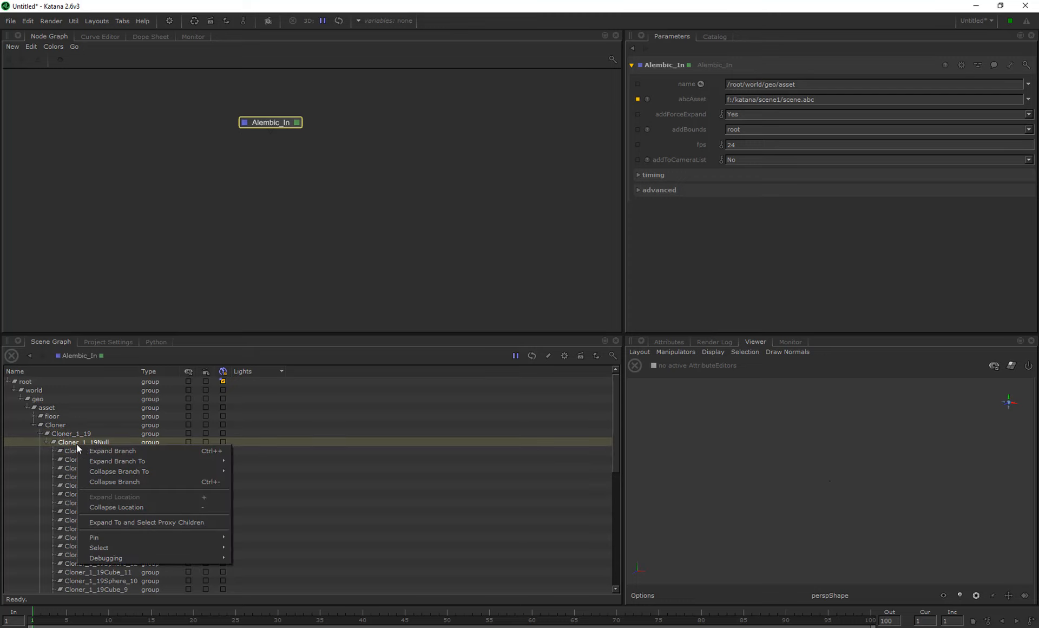
pyautogui.click(103, 451)
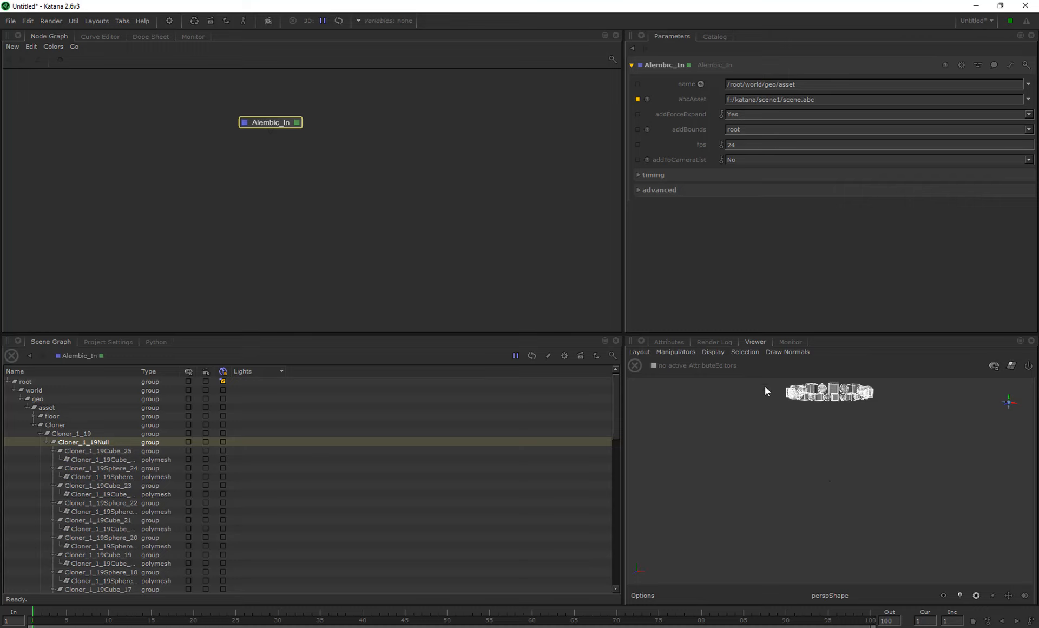
# Step: Collapse the Cloner_1_19Null, Cloner_1_19 and Cloner groups in the scene graph
pyautogui.click(47, 440)
pyautogui.click(39, 433)
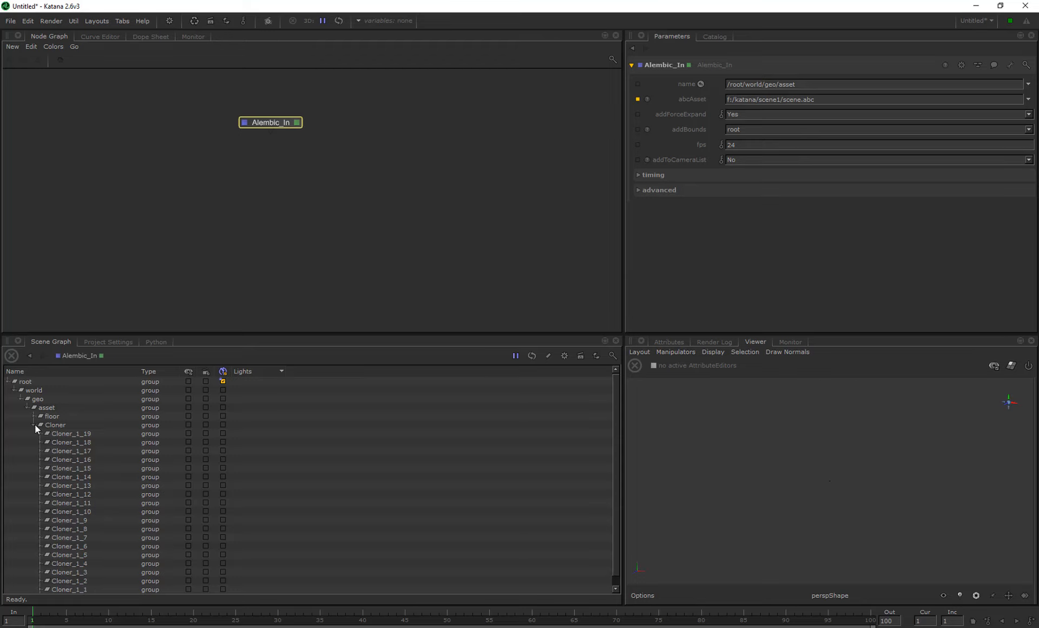
pyautogui.click(36, 426)
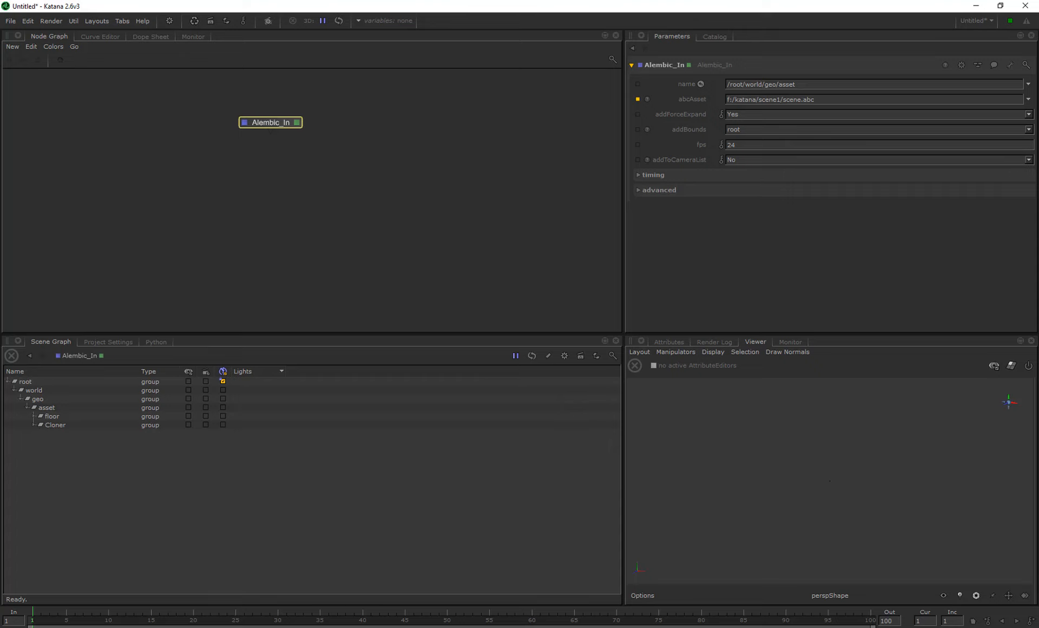
# Step: Move the Alembic_In node aside and add a CameraCreate node to its right in the node graph
pyautogui.moveTo(264, 122); pyautogui.dragTo(216, 116)
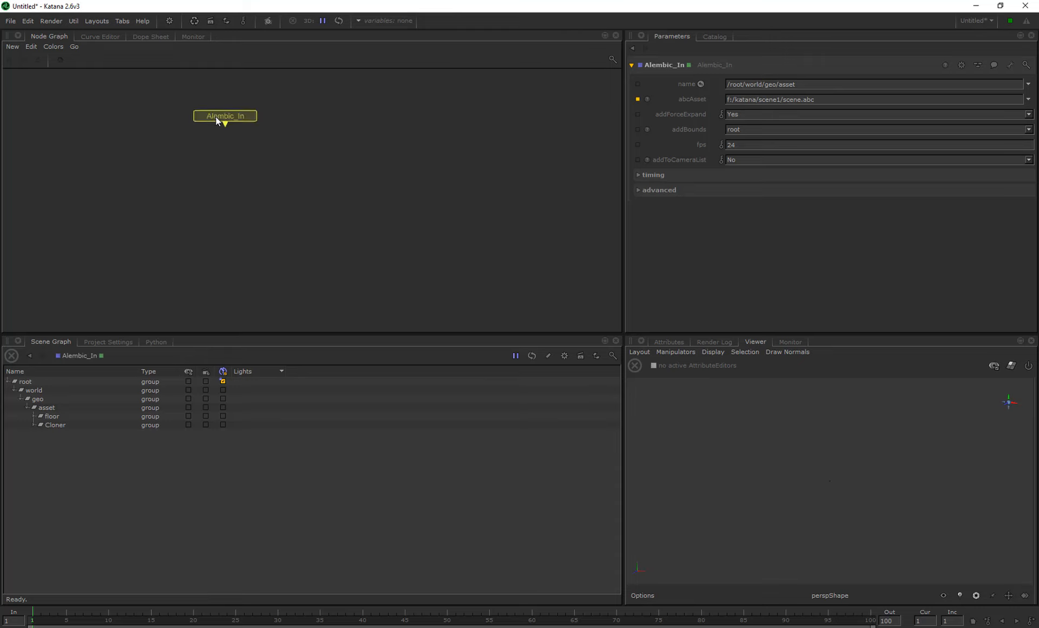
pyautogui.rightClick(312, 124)
pyautogui.click(314, 113)
pyautogui.press('Tab')
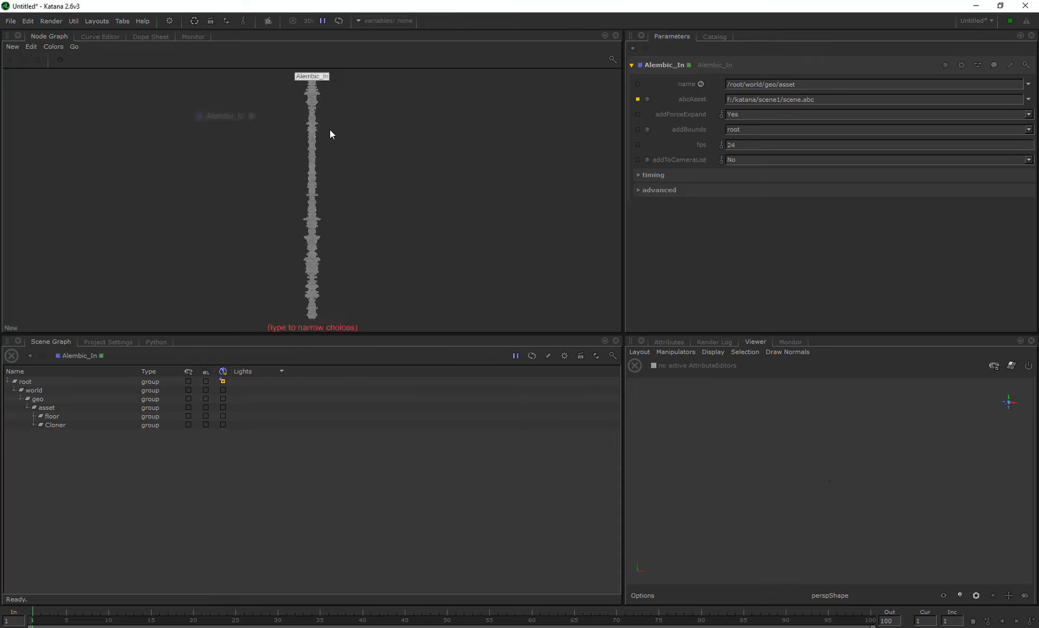
pyautogui.write('camje')
pyautogui.press('BackSpace')
pyautogui.press('BackSpace')
pyautogui.press('BackSpace')
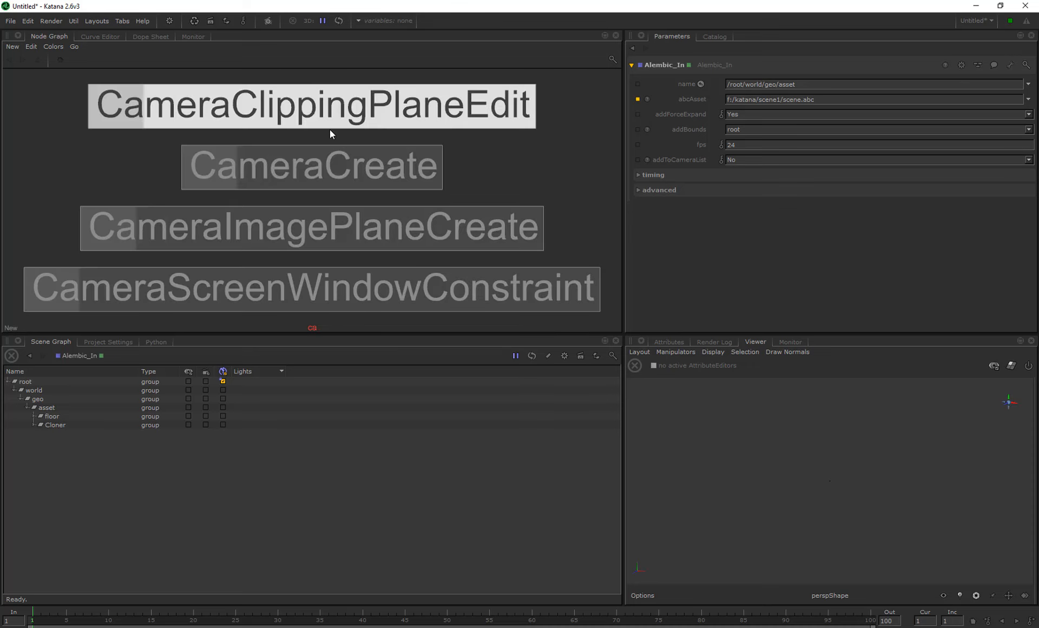
pyautogui.write('mera')
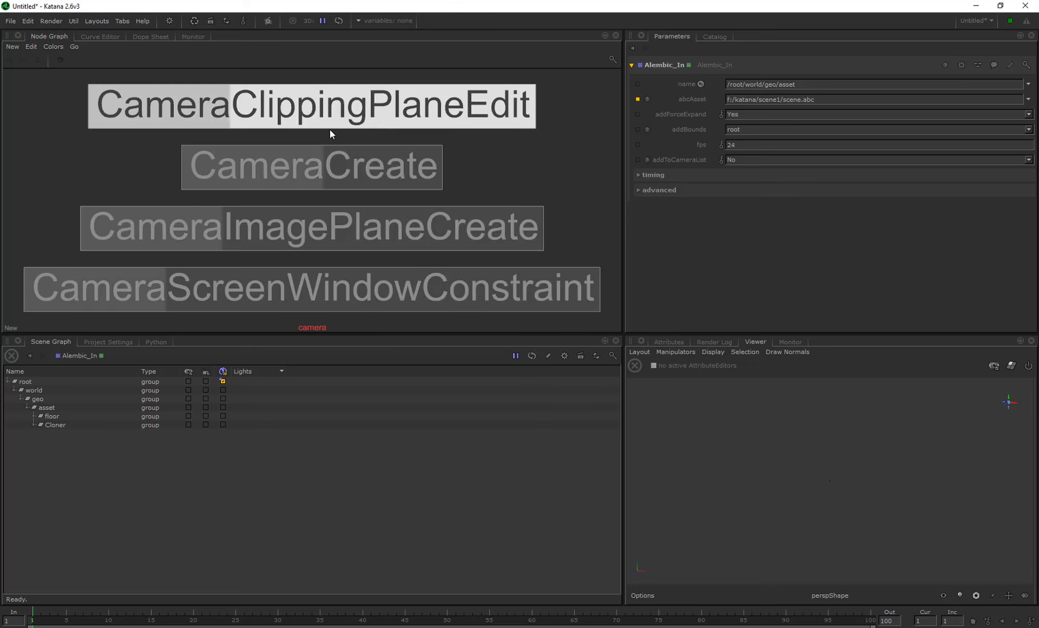
pyautogui.click(329, 173)
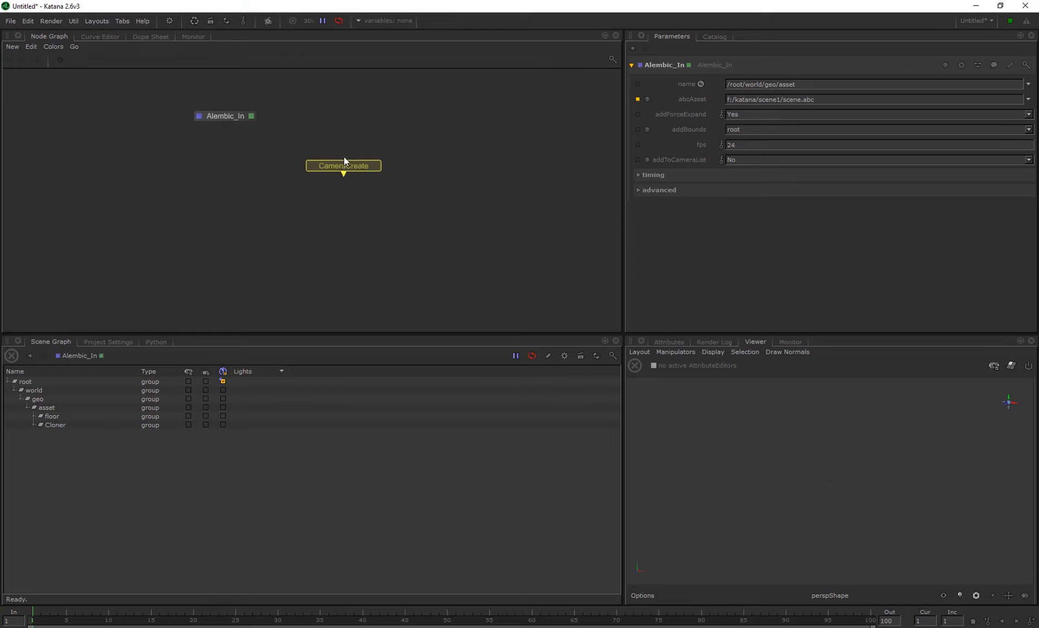
pyautogui.click(389, 118)
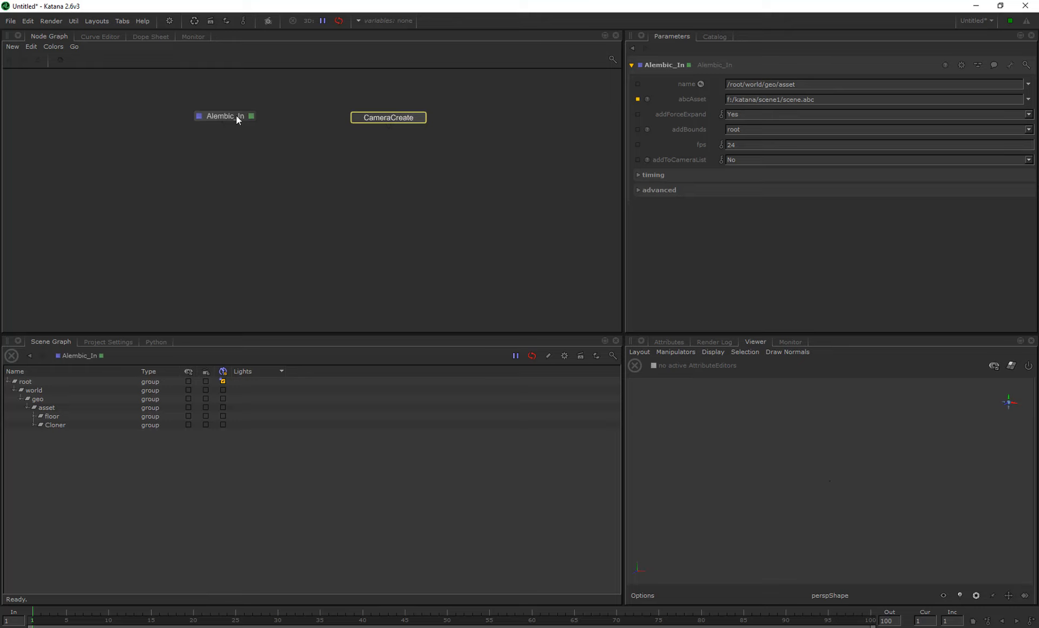
# Step: Add a Merge node below and between the Alembic_In and CameraCreate nodes
pyautogui.rightClick(305, 214)
pyautogui.click(294, 192)
pyautogui.press('Tab')
pyautogui.write('merge')
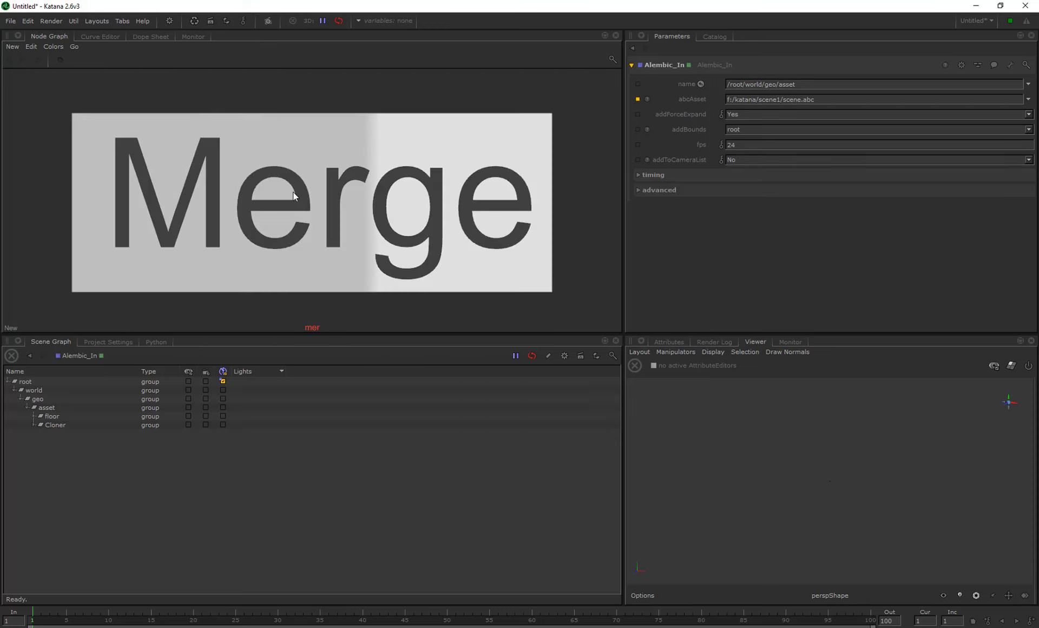
pyautogui.press('Return')
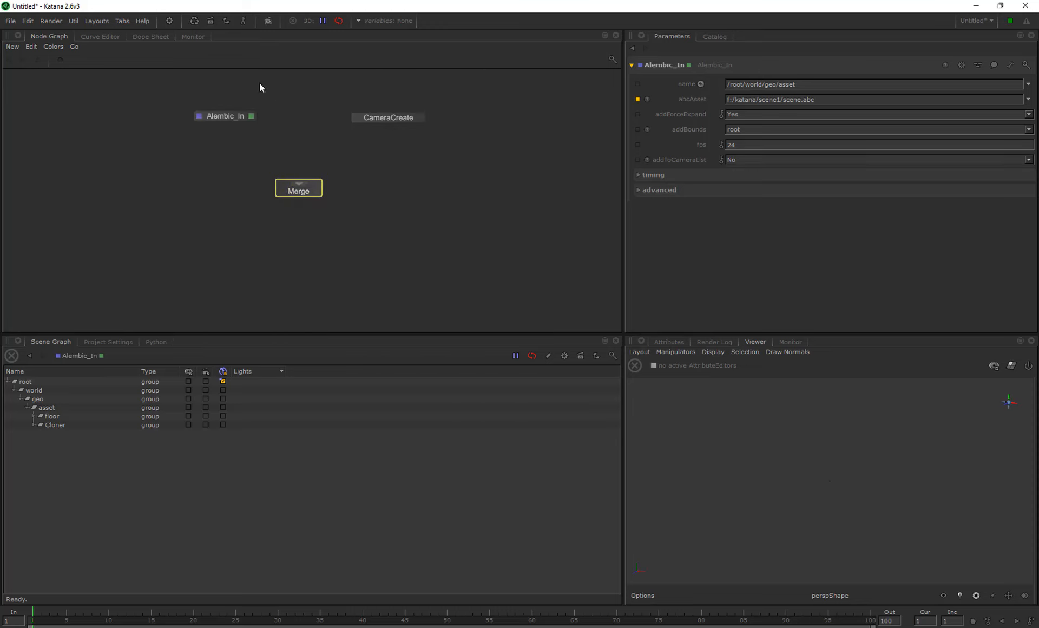
# Step: Connect the Alembic_In and CameraCreate outputs to the Merge node, and open Merge's scene graph and parameters
pyautogui.click(226, 120)
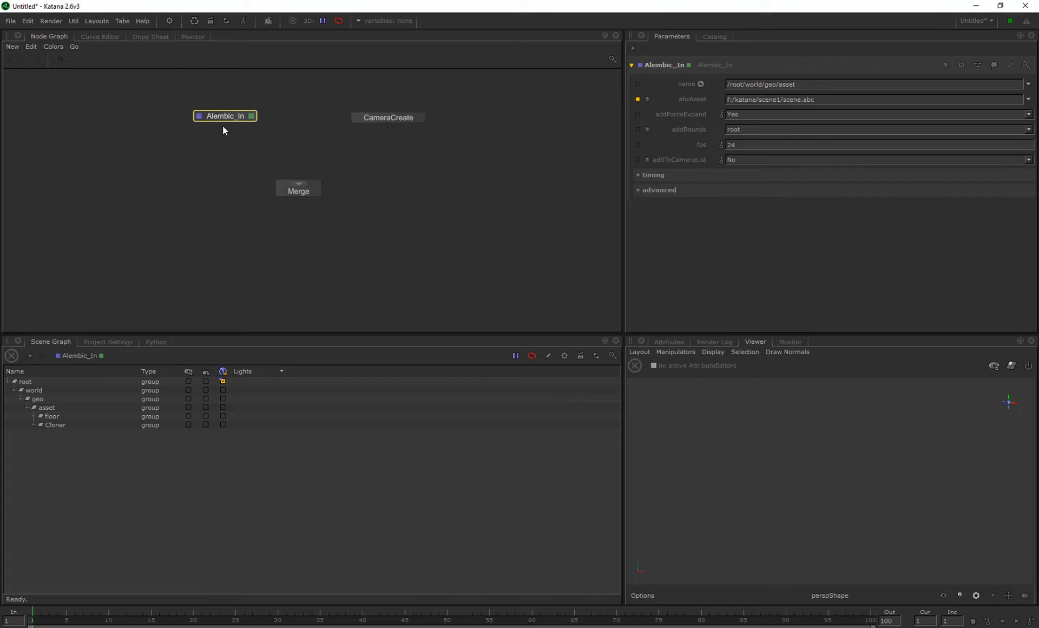
pyautogui.moveTo(226, 124); pyautogui.dragTo(301, 185)
pyautogui.click(396, 120)
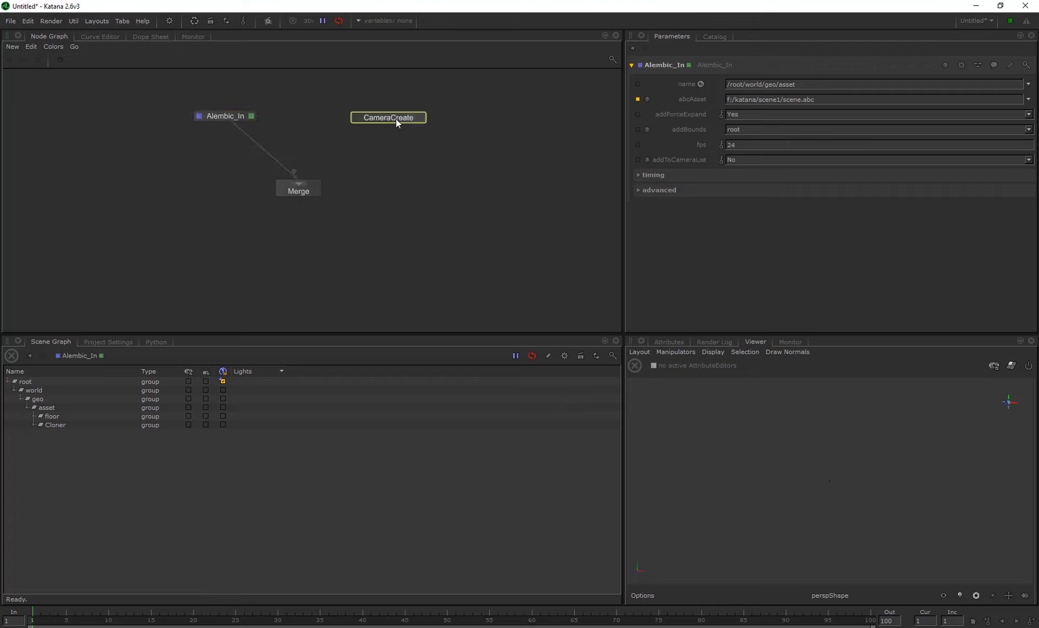
pyautogui.moveTo(389, 125); pyautogui.dragTo(300, 184)
pyautogui.click(301, 192)
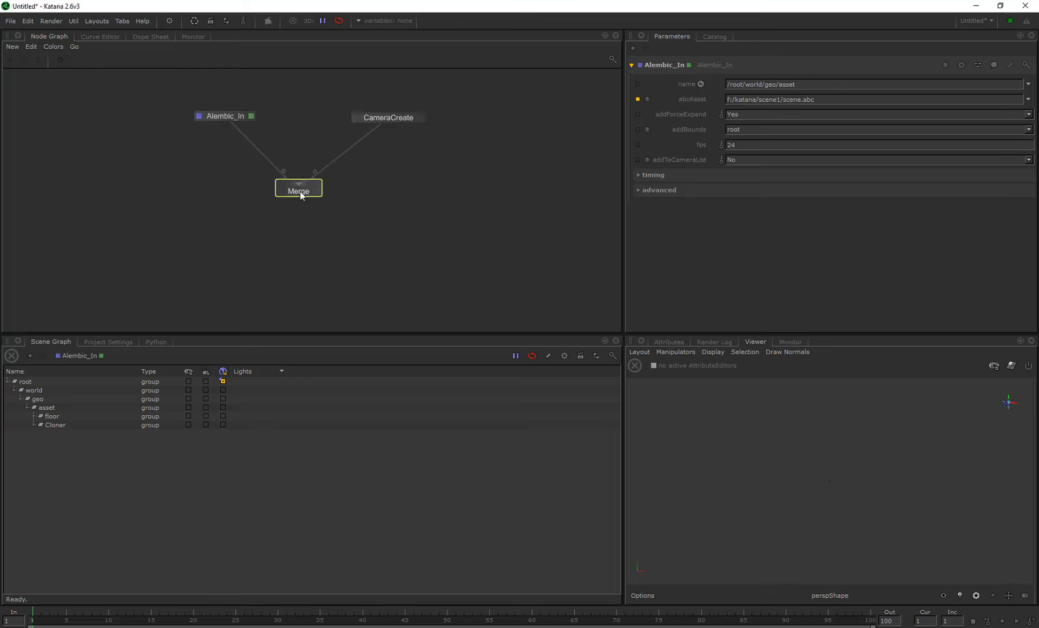
pyautogui.doubleClick(300, 192)
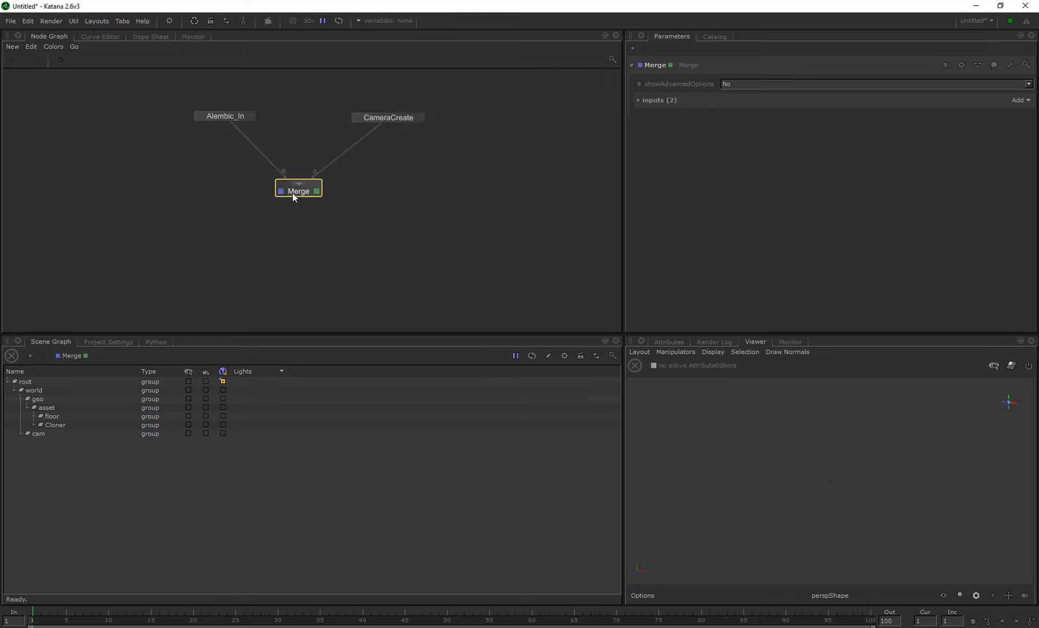
# Step: Rename the Alembic_In node as Scene_In
pyautogui.click(387, 120)
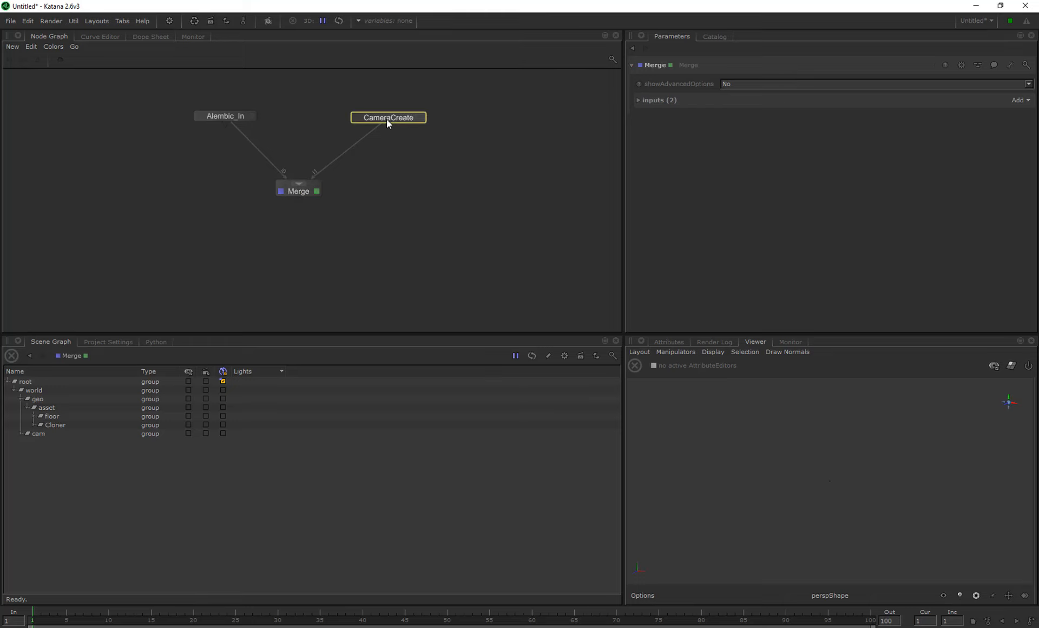
pyautogui.click(221, 118)
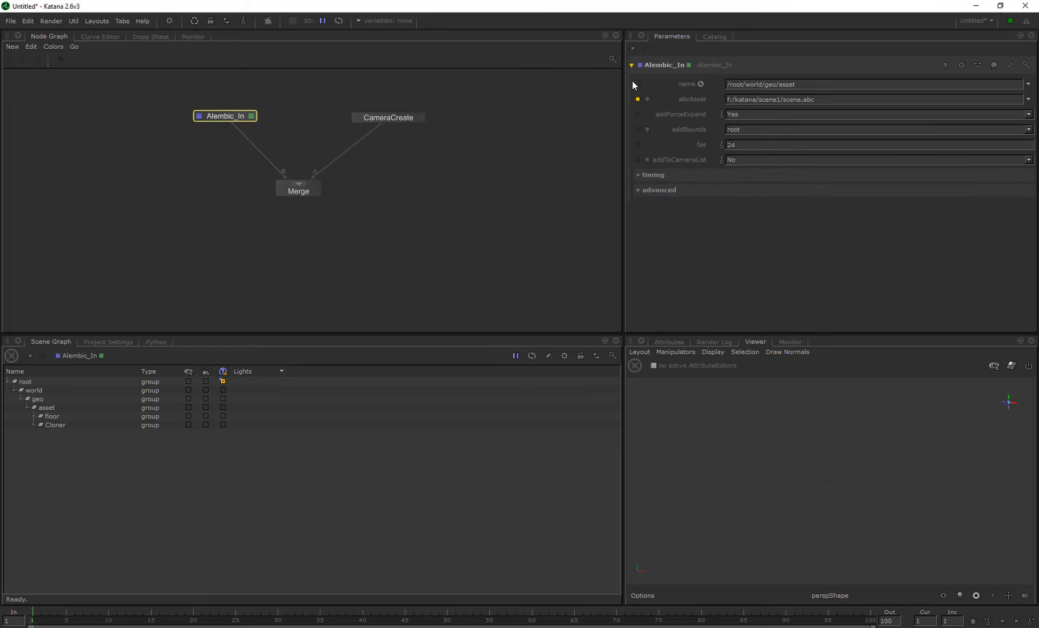
pyautogui.click(667, 67)
pyautogui.hotkey('ctrl', 'a')
pyautogui.write('Scene_In')
pyautogui.press('Return')
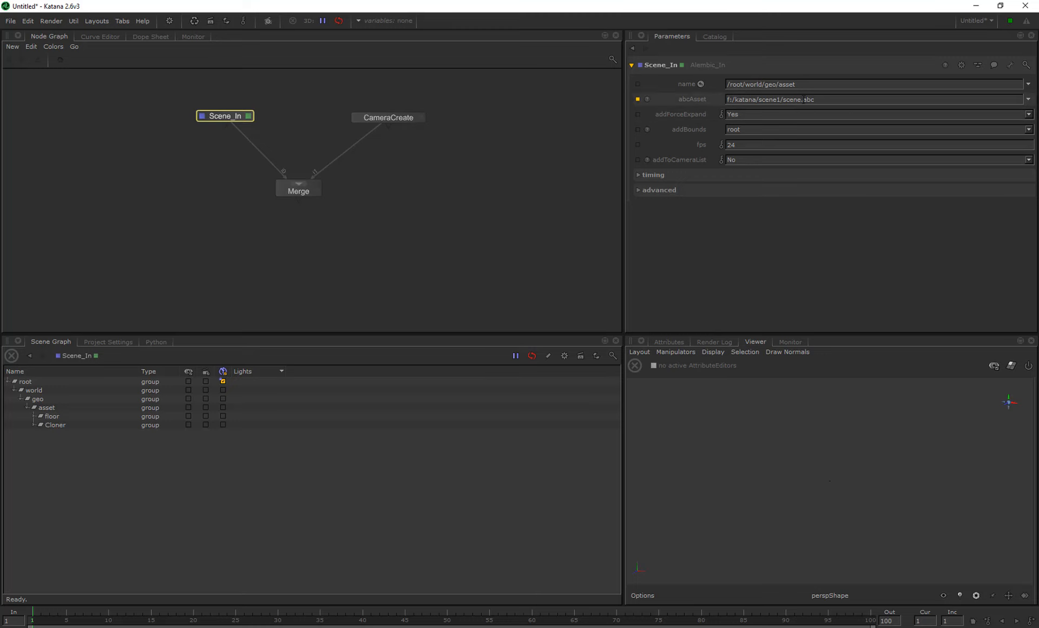
# Step: Open the CameraCreate node's parameters and rename the node as mainCamera
pyautogui.doubleClick(401, 116)
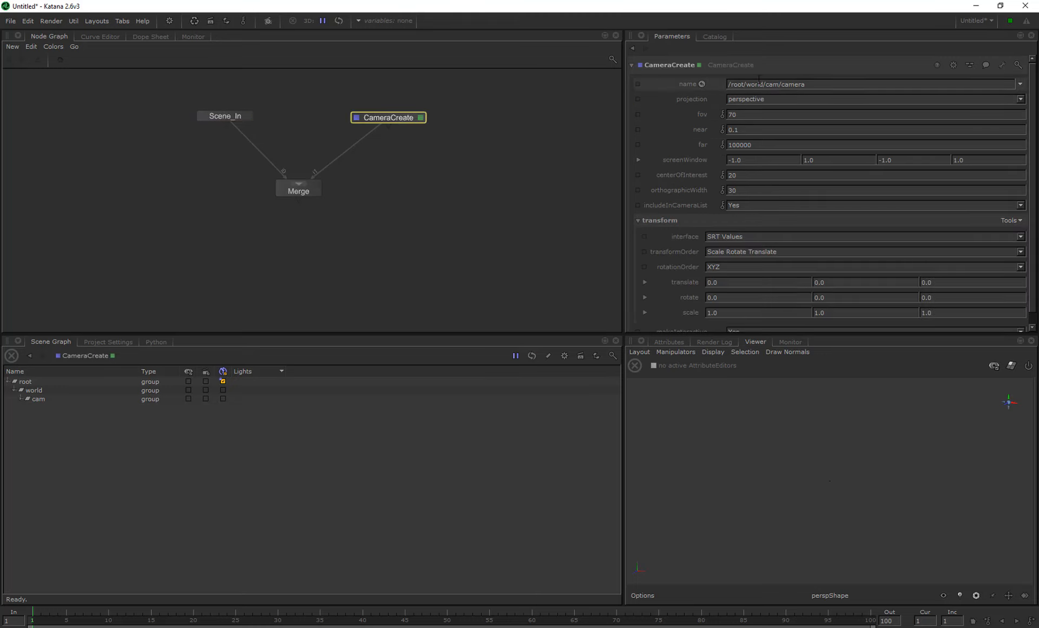
pyautogui.click(663, 65)
pyautogui.hotkey('shift', 'Home')
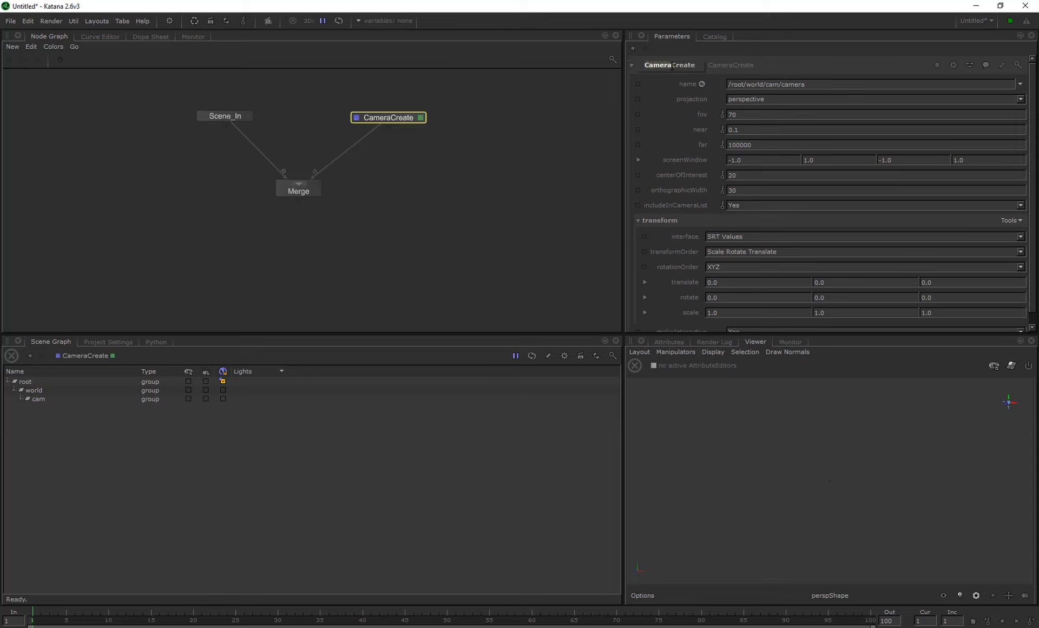
pyautogui.write('mainCamera')
pyautogui.hotkey('shift', 'End')
pyautogui.press('Delete')
pyautogui.press('Return')
pyautogui.click(606, 132)
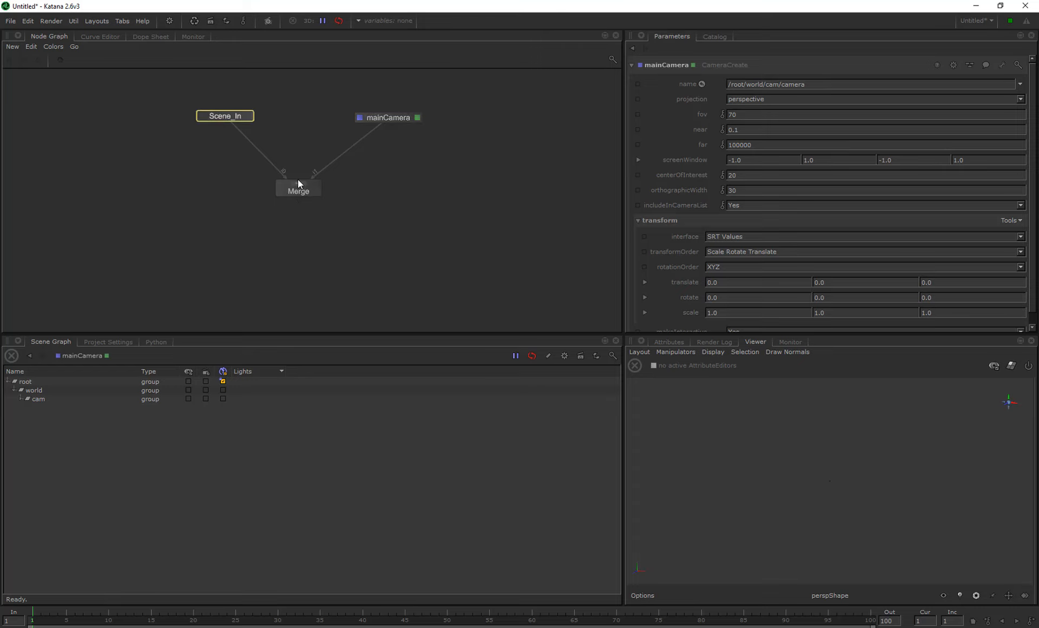
# Step: Expand the cam group in mainCamera's scene graph to show its camera location
pyautogui.click(310, 190)
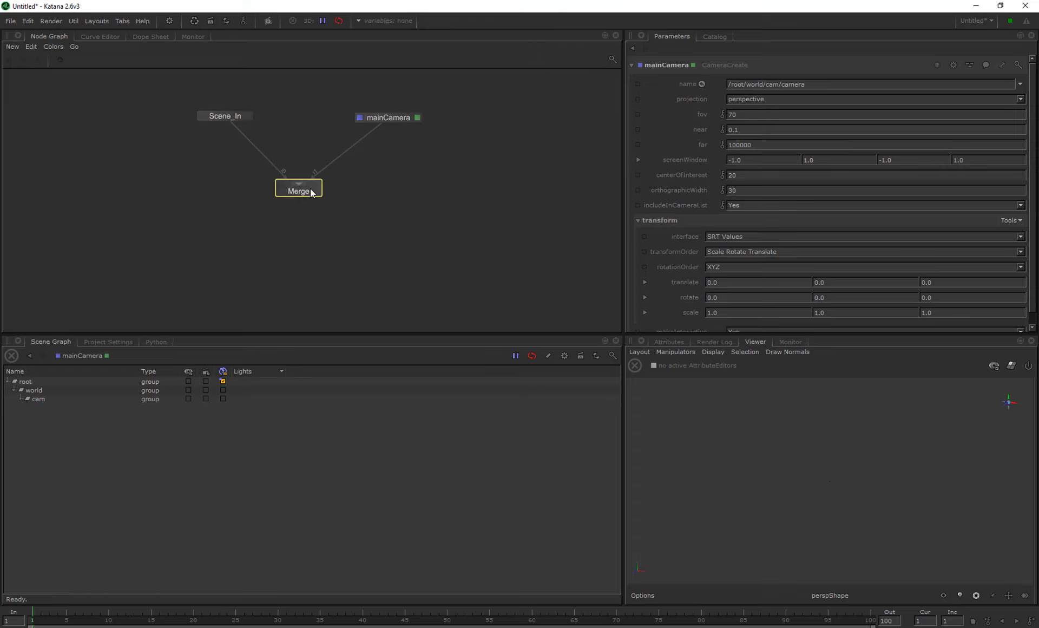
pyautogui.click(15, 389)
pyautogui.click(21, 398)
pyautogui.click(21, 398)
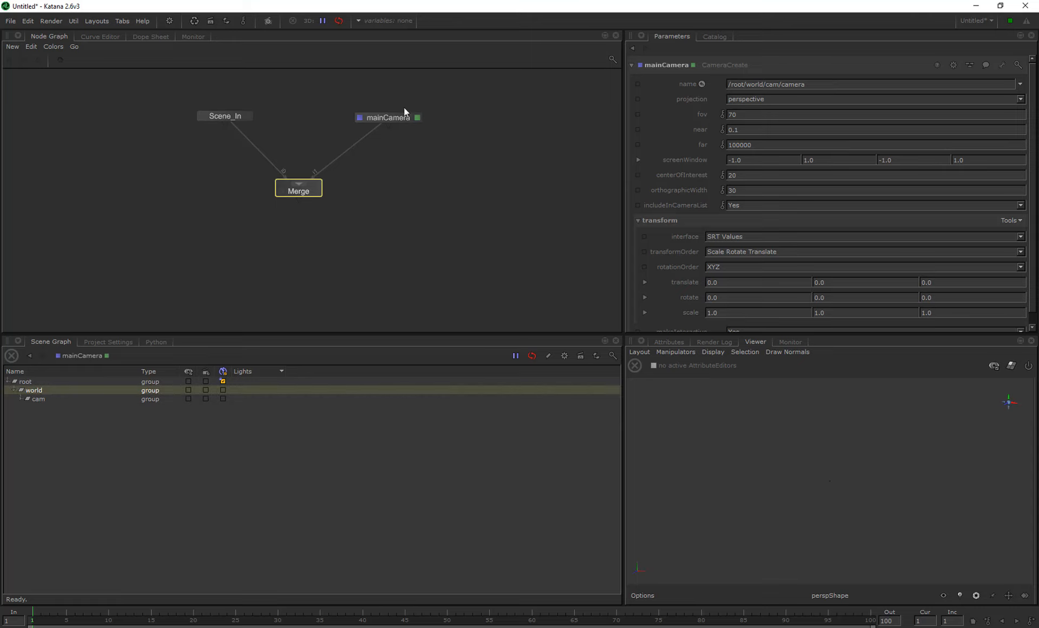
pyautogui.click(21, 399)
# Step: View the scene graph hierarchy at the Scene_In node, at mainCamera and at the Merge node
pyautogui.click(220, 117)
pyautogui.click(202, 116)
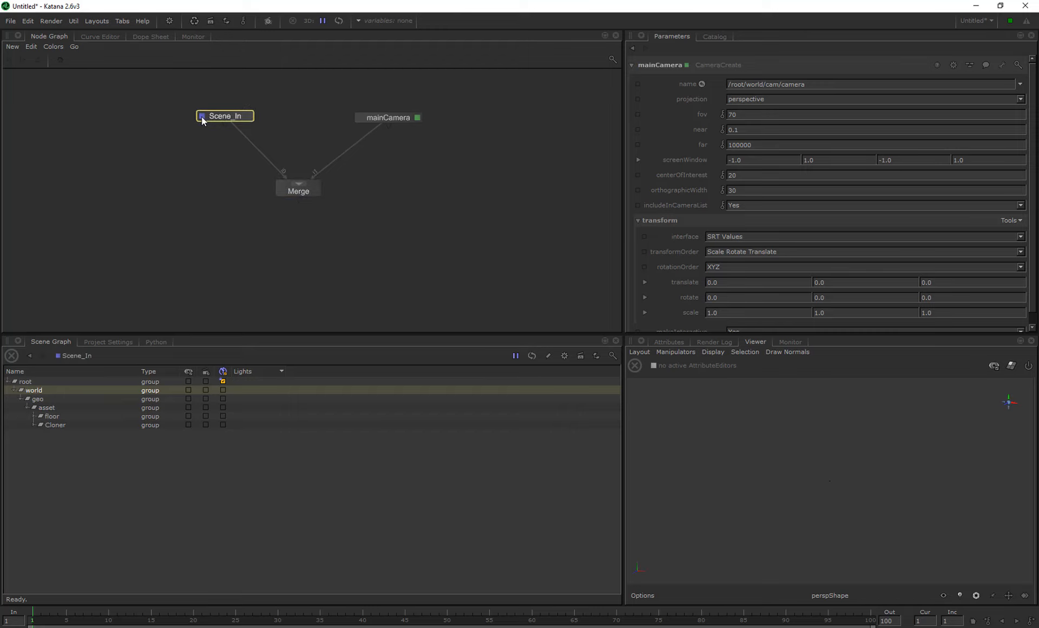
pyautogui.click(36, 398)
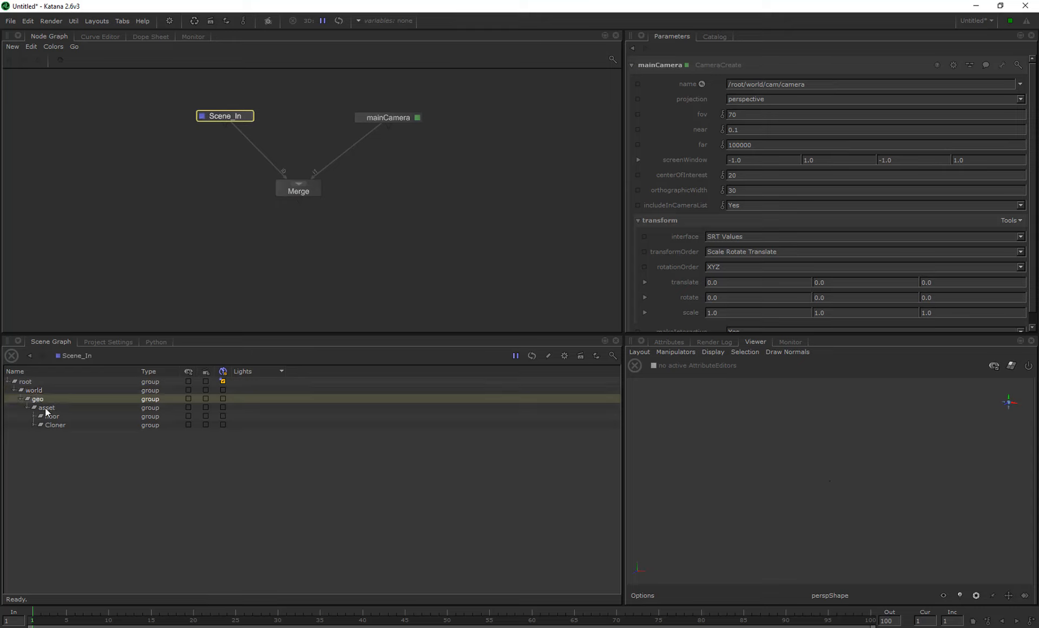
pyautogui.click(360, 117)
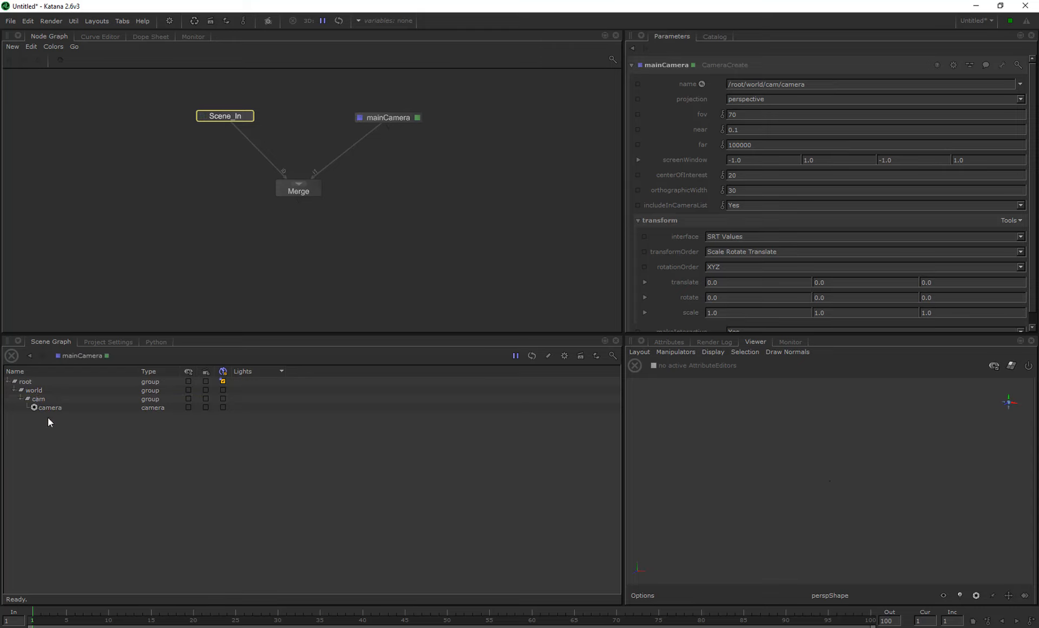
pyautogui.click(301, 192)
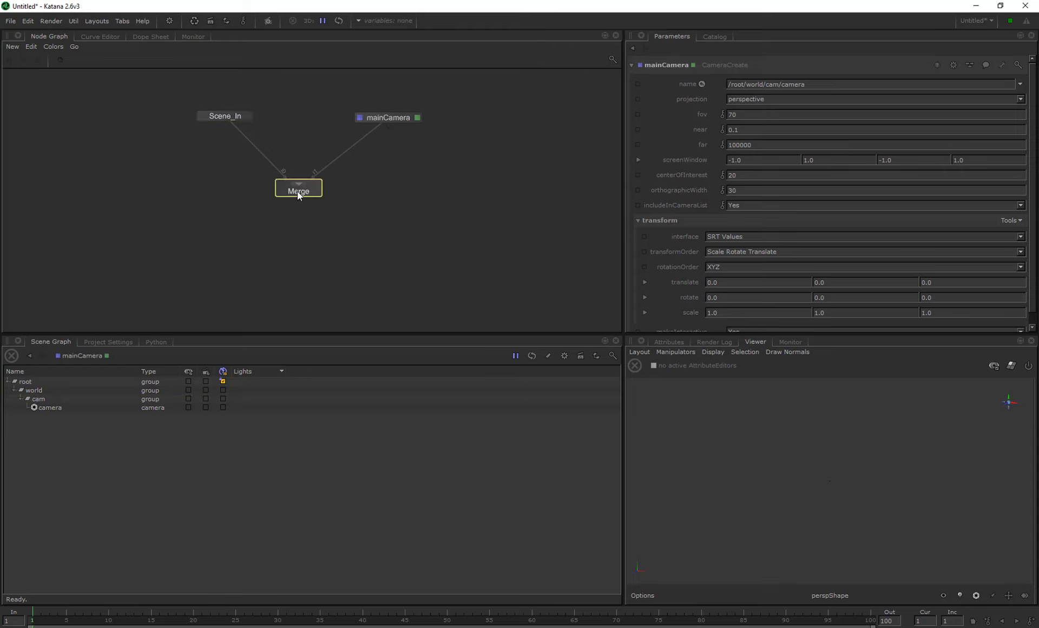
pyautogui.click(282, 192)
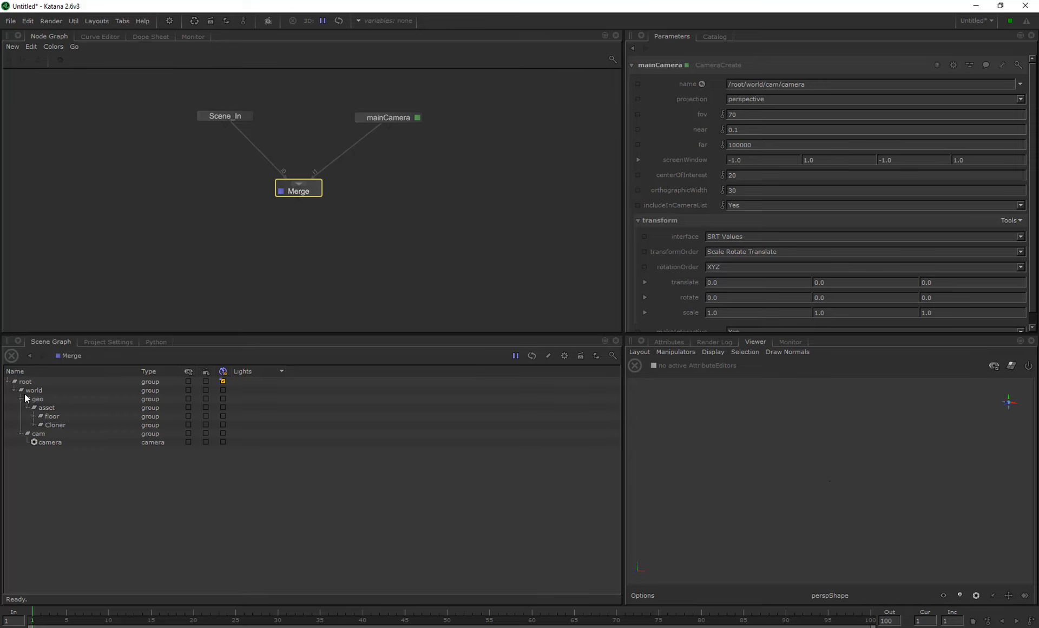
# Step: Compare the Scene_In and mainCamera hierarchies once more, leave the scene graph viewing Merge, and deselect the node
pyautogui.click(221, 115)
pyautogui.click(203, 115)
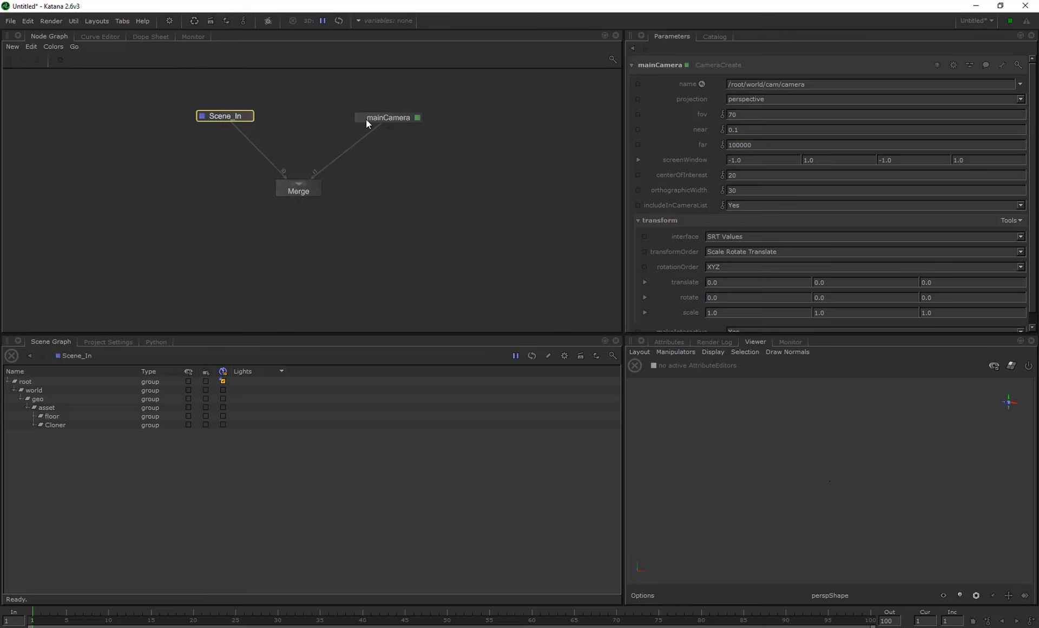
pyautogui.click(366, 119)
pyautogui.click(361, 118)
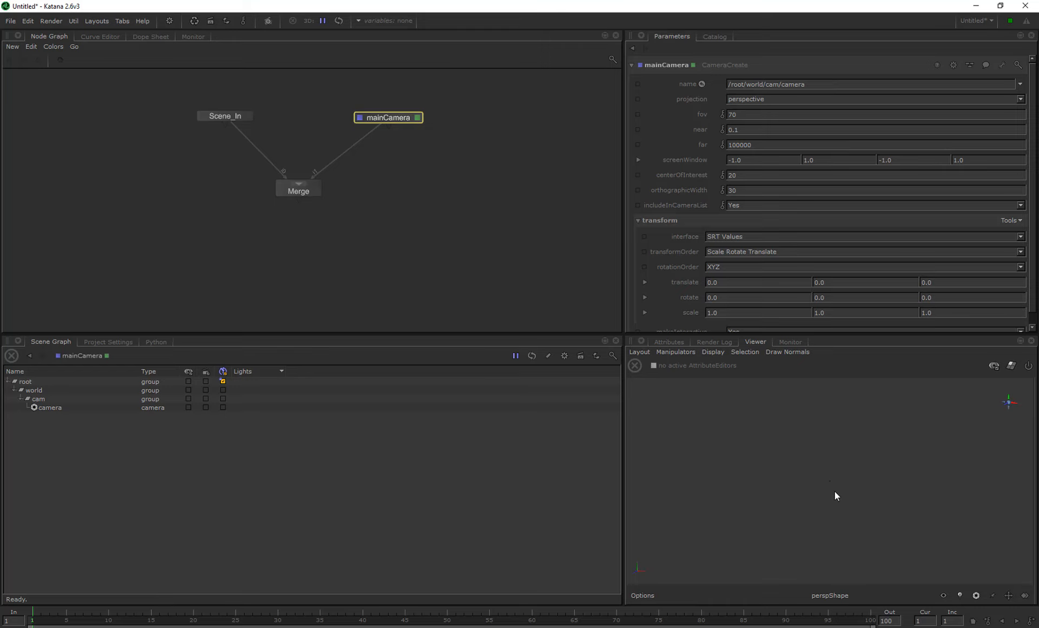
pyautogui.click(223, 117)
pyautogui.click(295, 191)
pyautogui.click(281, 191)
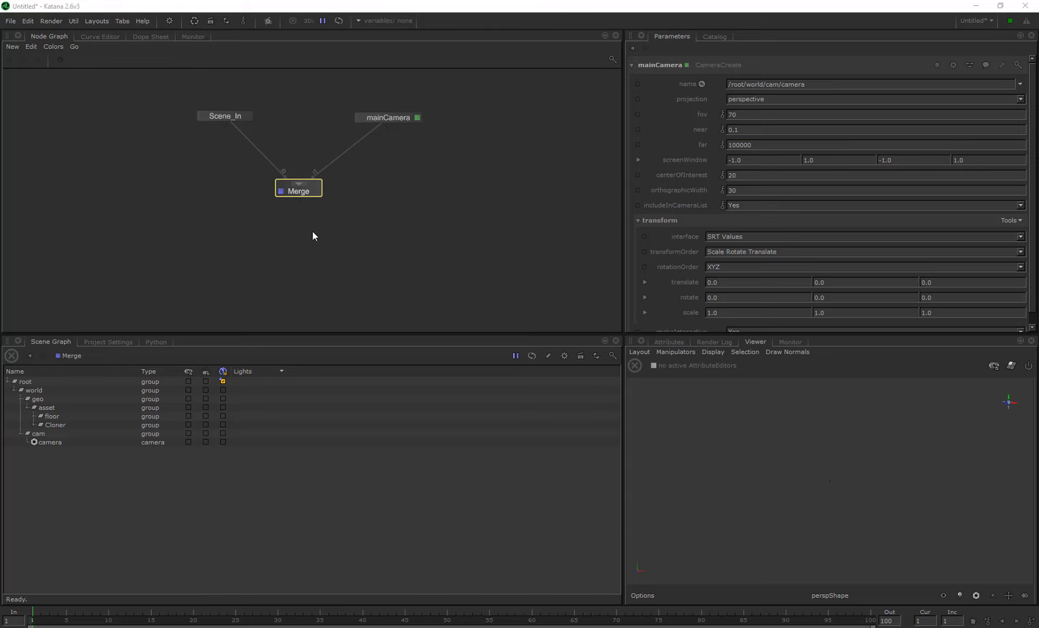
pyautogui.click(329, 232)
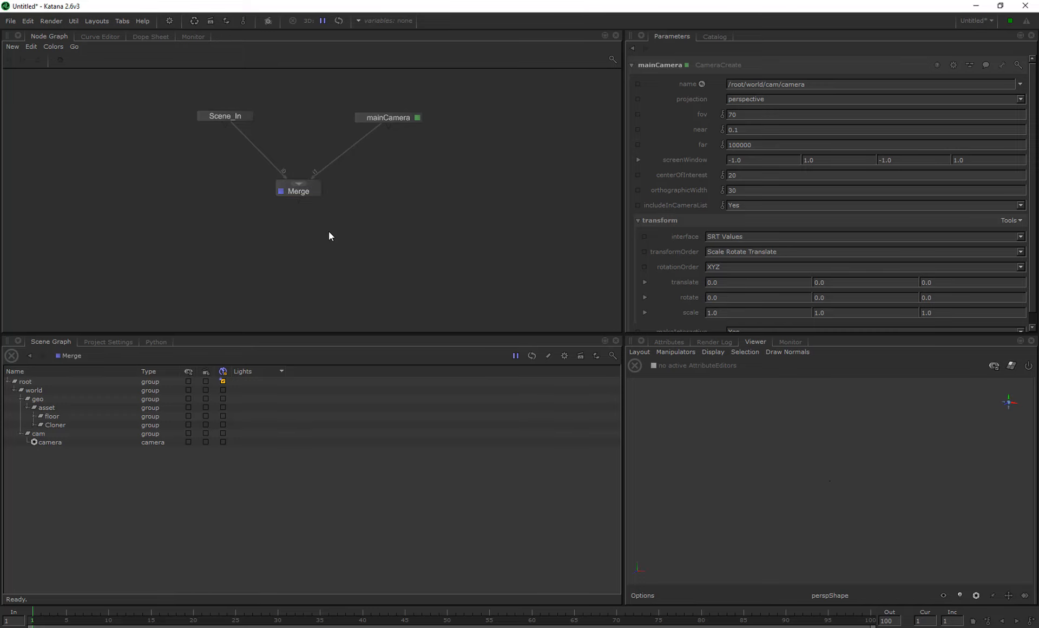
# Step: Add a PrmanGlobalStatements node to the node graph below the Merge node
pyautogui.press('Tab')
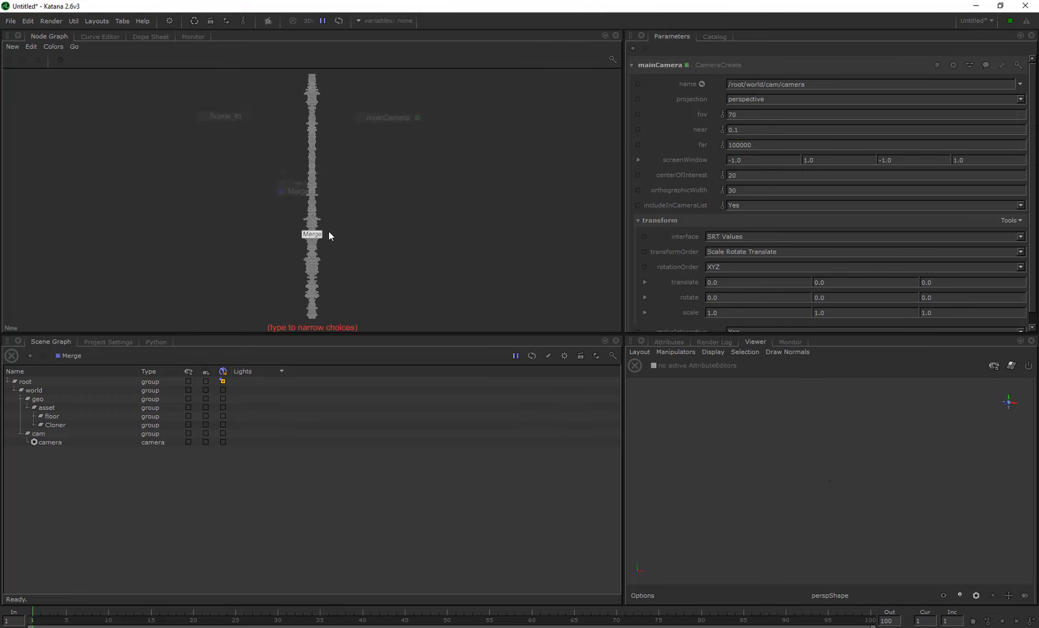
pyautogui.write('prmag')
pyautogui.press('BackSpace')
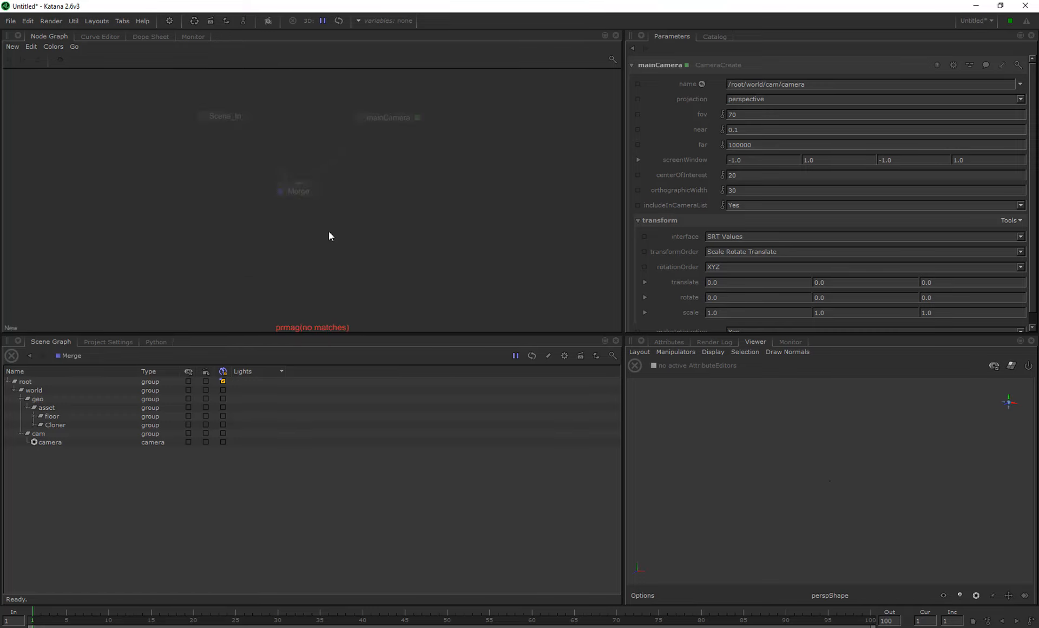
pyautogui.write('nglo')
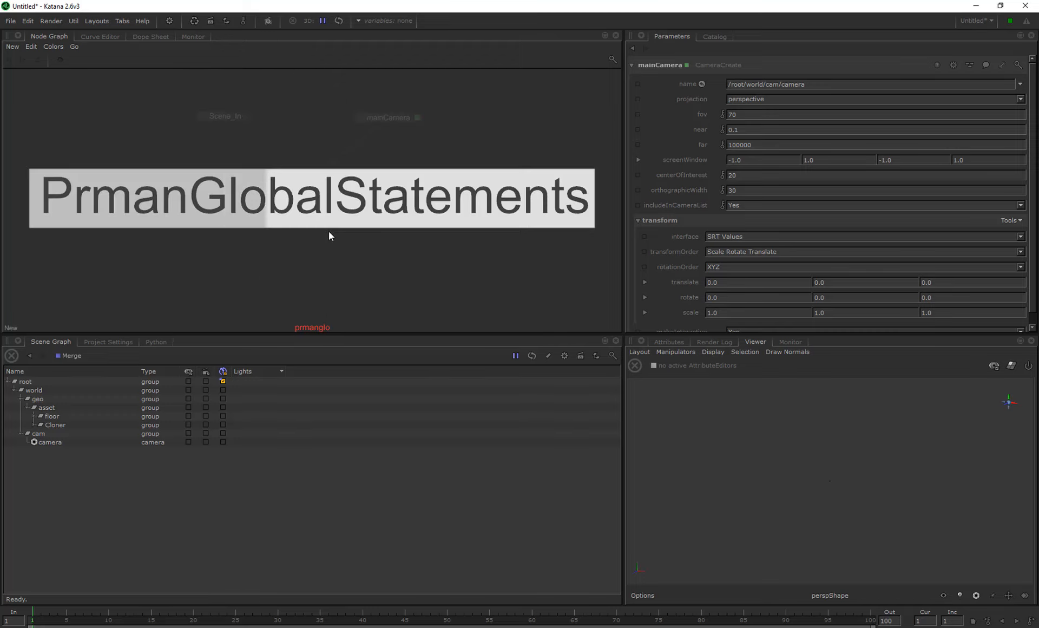
pyautogui.press('Return')
pyautogui.click(300, 259)
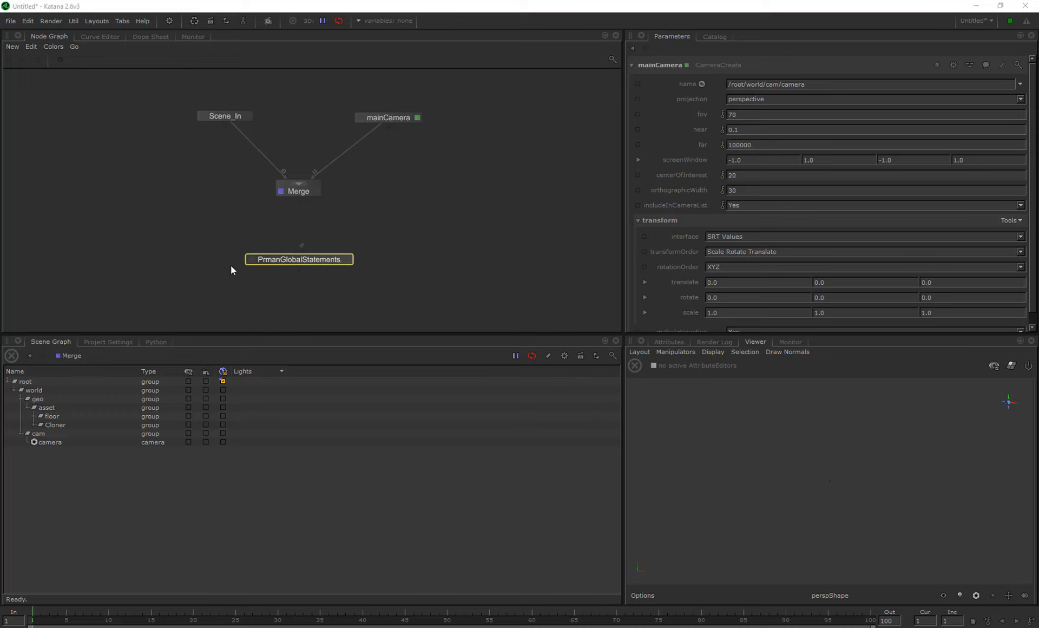
# Step: Connect Merge's output to PrmanGlobalStatements, and make that node the viewed node with its parameters open
pyautogui.click(252, 262)
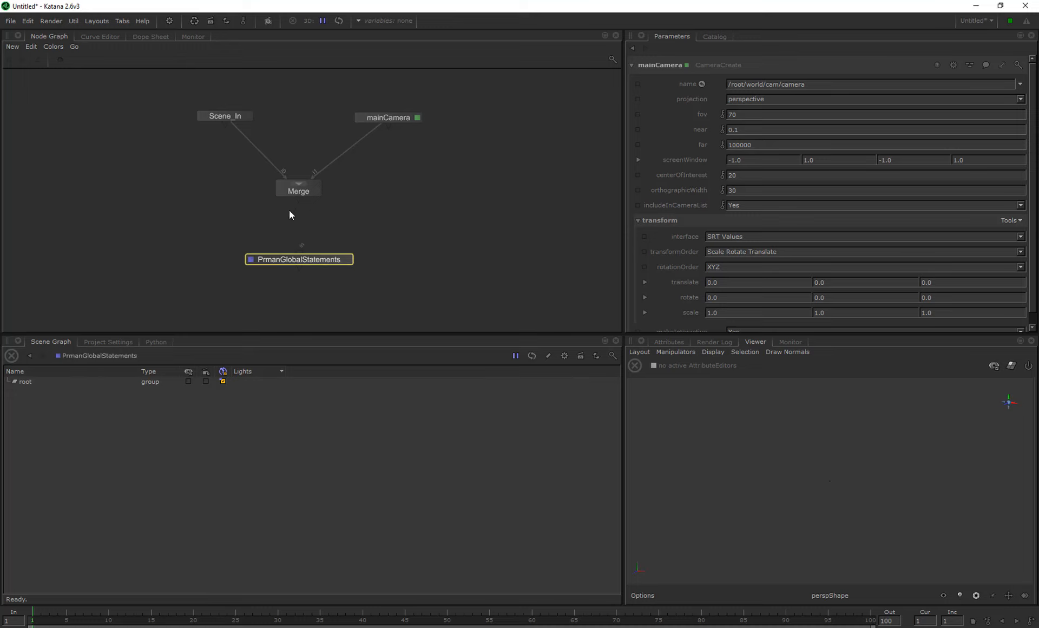
pyautogui.click(301, 254)
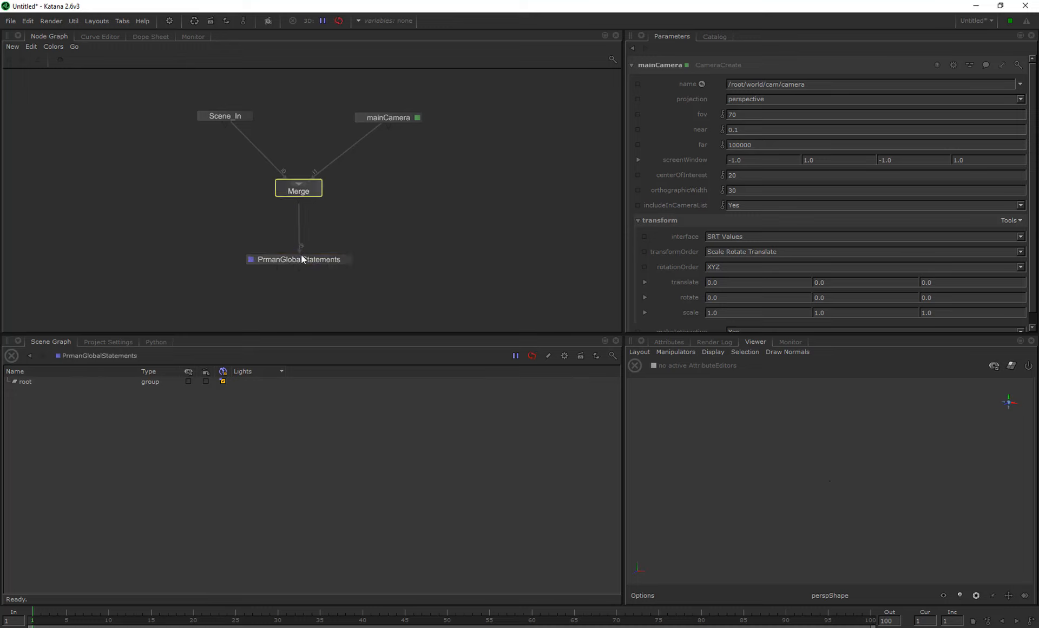
pyautogui.click(301, 259)
pyautogui.press('e')
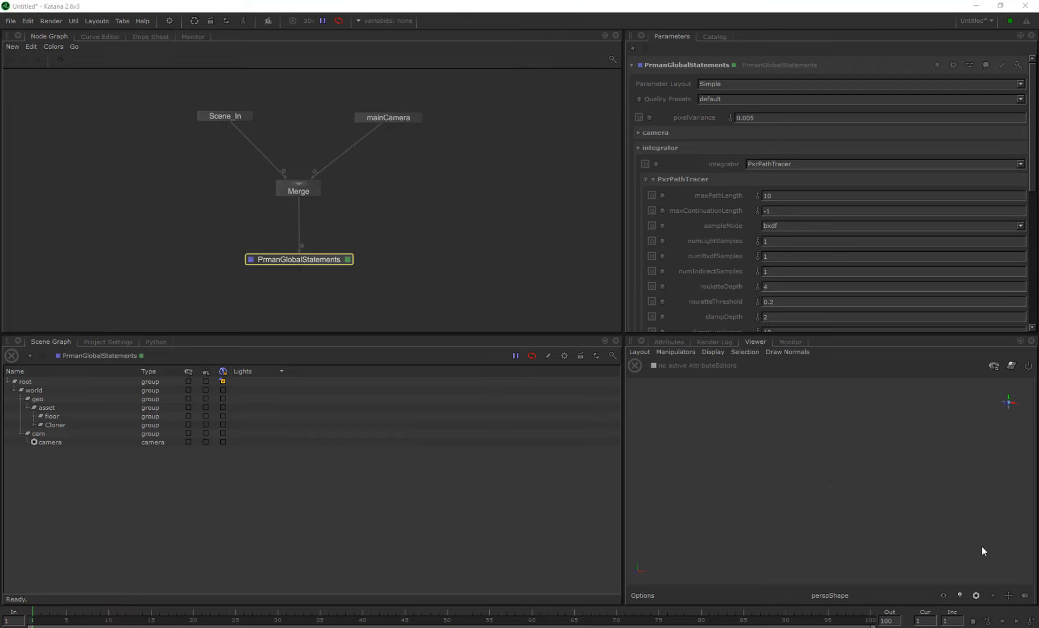
# Step: Switch to the web browser, look over RenderMan's non-commercial download page and the Katana product page, and return to Katana
pyautogui.hotkey('alt', 'Tab')
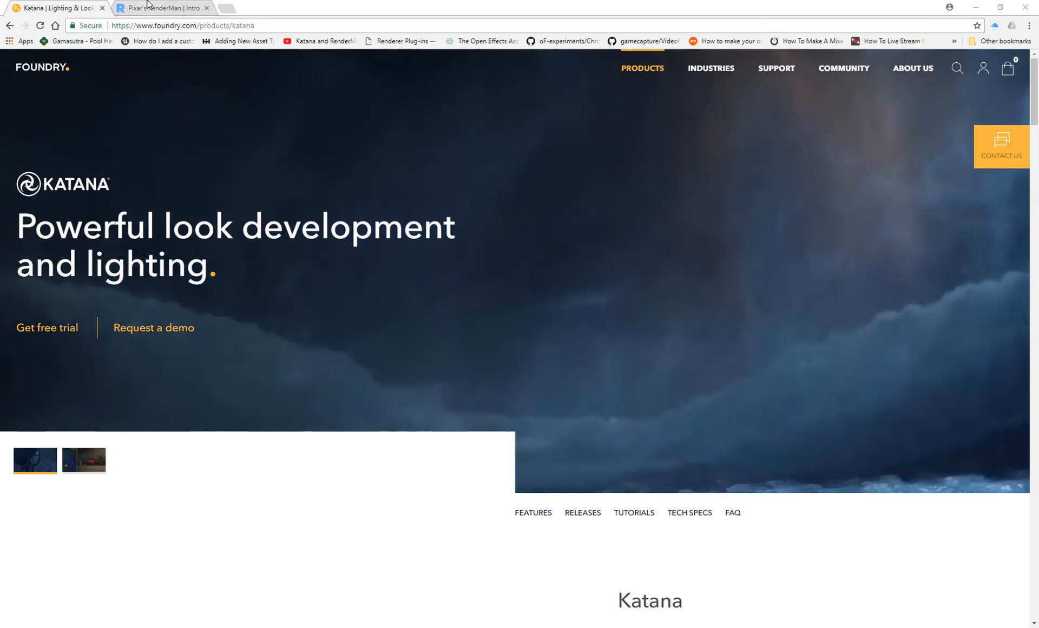
pyautogui.click(150, 8)
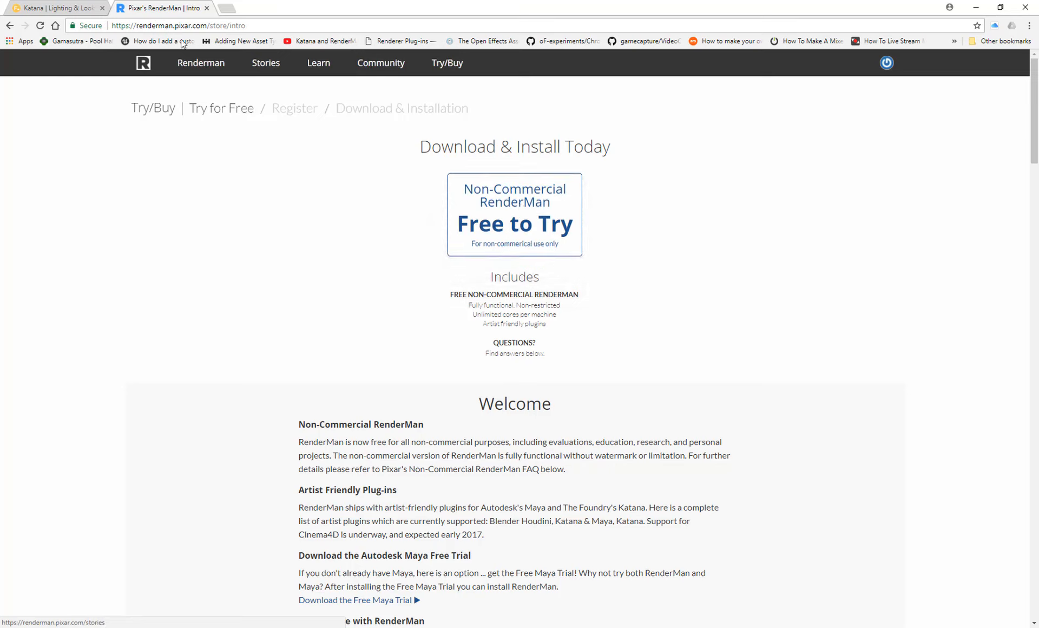
pyautogui.scroll(-2, 622, 213)
pyautogui.scroll(2, 625, 214)
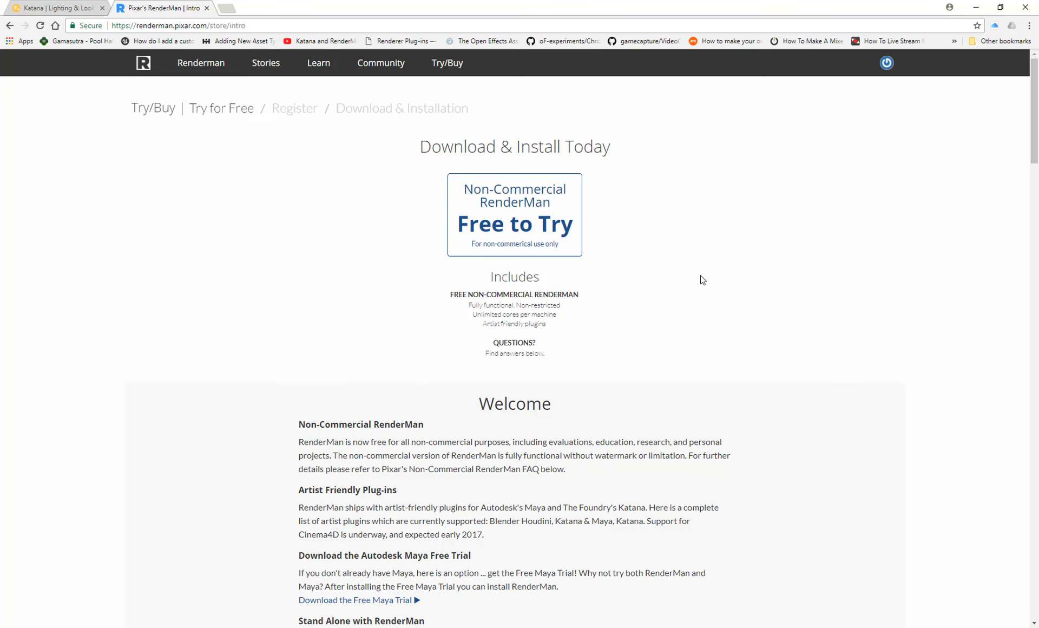
pyautogui.scroll(-4, 703, 280)
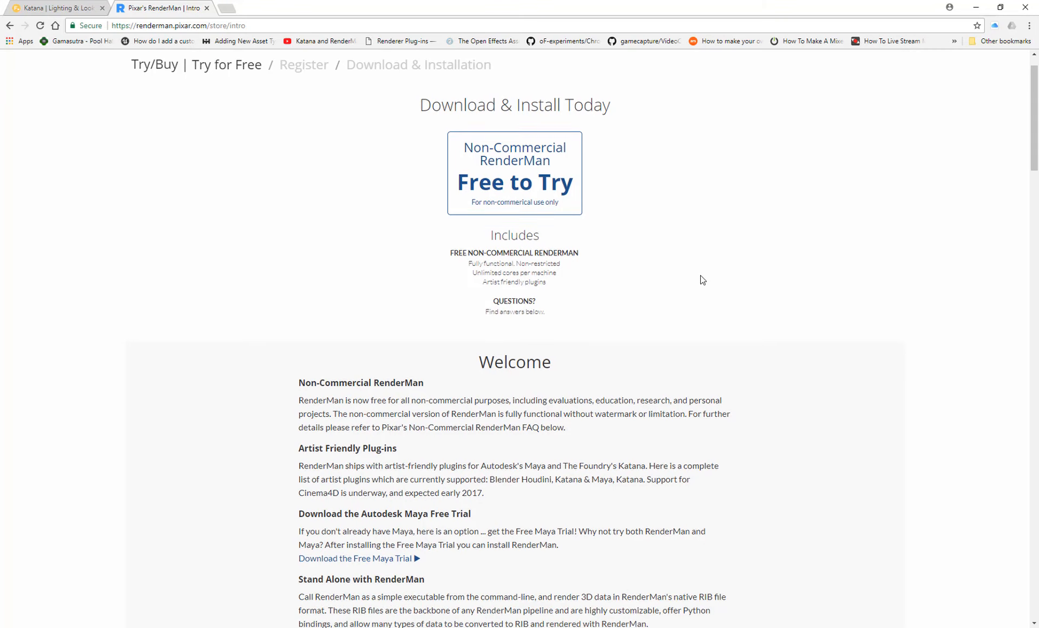
pyautogui.scroll(4, 702, 280)
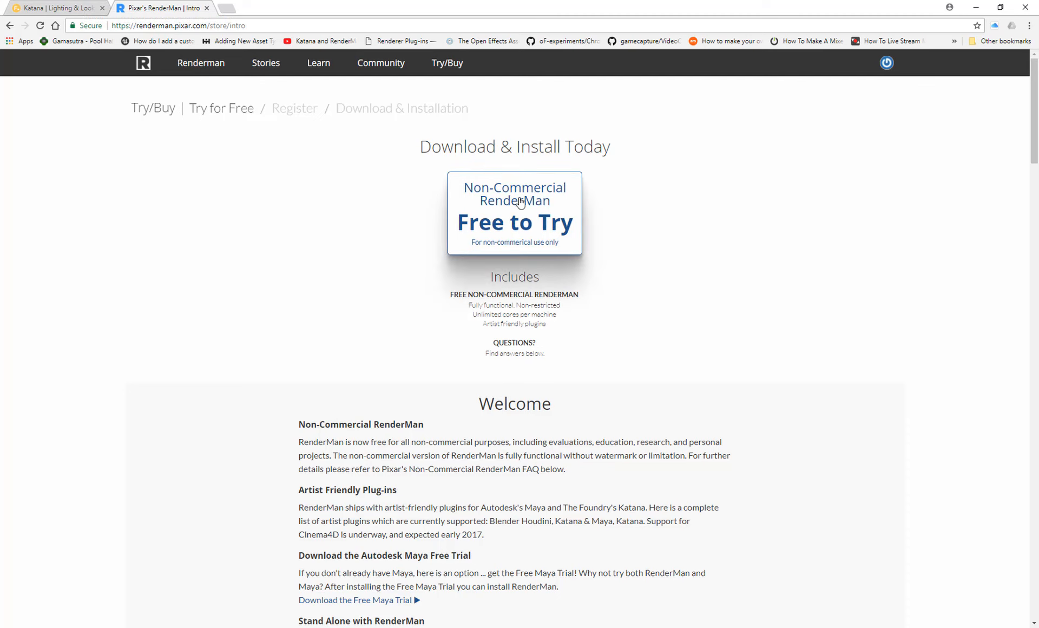
pyautogui.click(73, 7)
pyautogui.click(1016, 6)
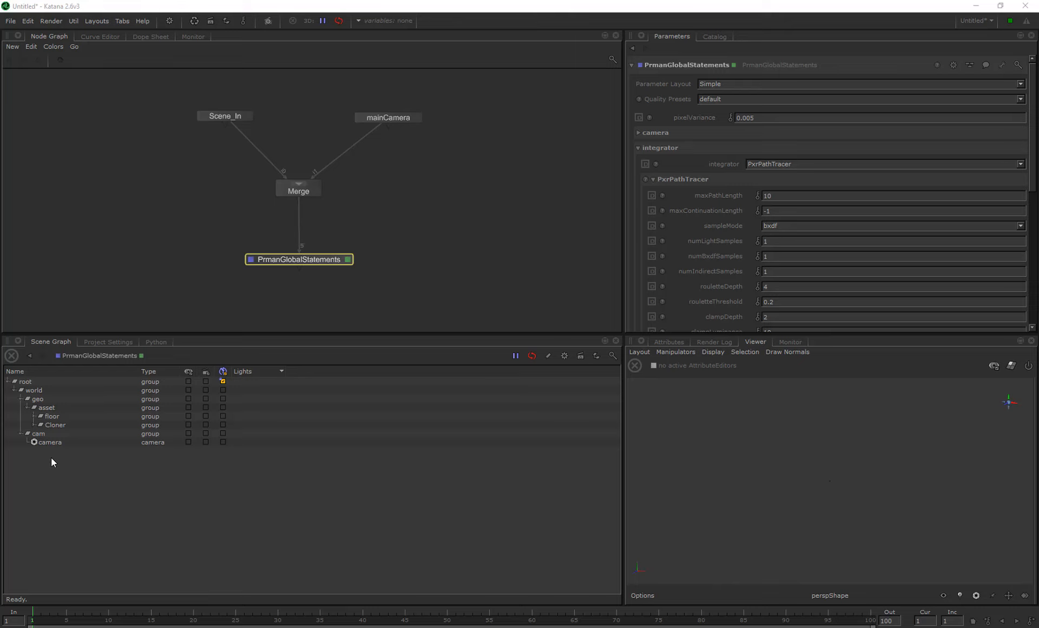
# Step: Expand the whole asset hierarchy in the scene graph and frame the cloner and floor geometry in the viewer
pyautogui.click(40, 409)
pyautogui.rightClick(40, 408)
pyautogui.click(69, 416)
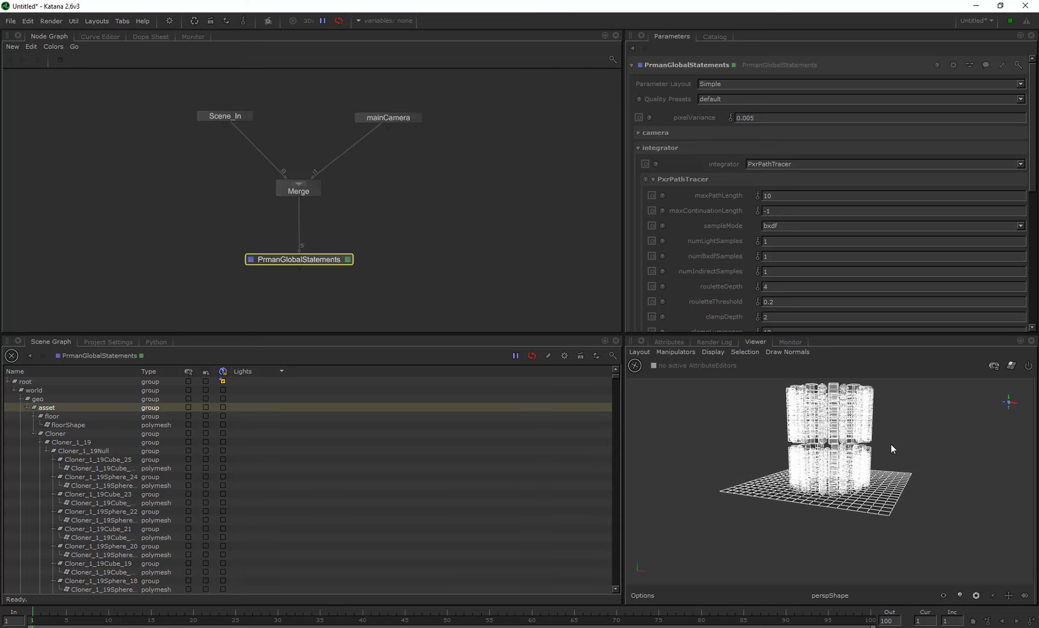
pyautogui.keyDown('alt'); pyautogui.moveTo(829, 436); pyautogui.dragTo(835, 487); pyautogui.keyUp('alt')
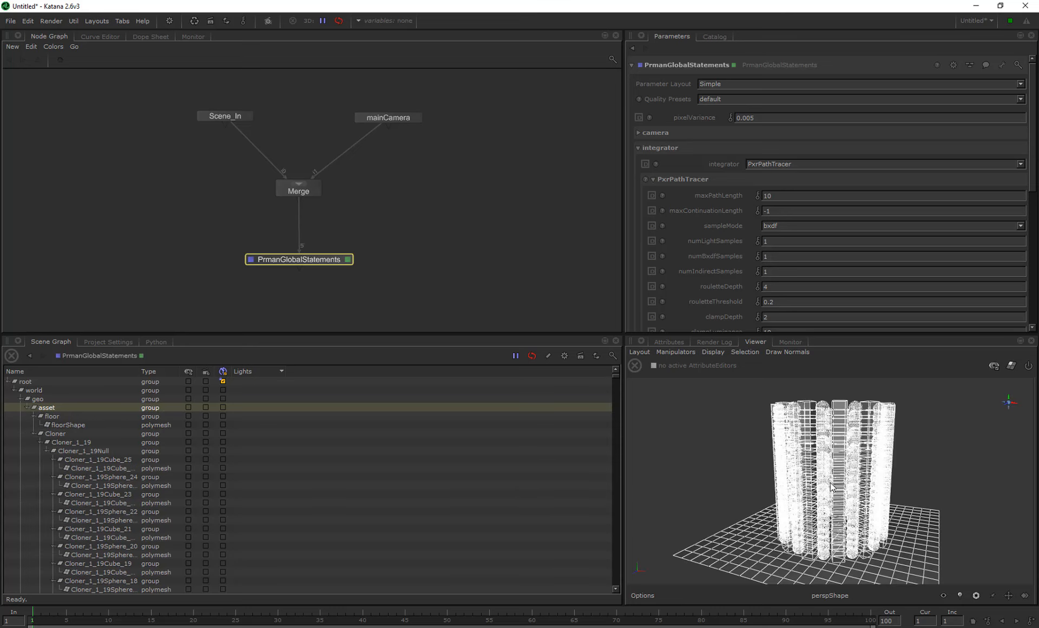
pyautogui.keyDown('alt'); pyautogui.moveTo(846, 487); pyautogui.dragTo(842, 463, button='middle'); pyautogui.keyUp('alt')
pyautogui.click(900, 451)
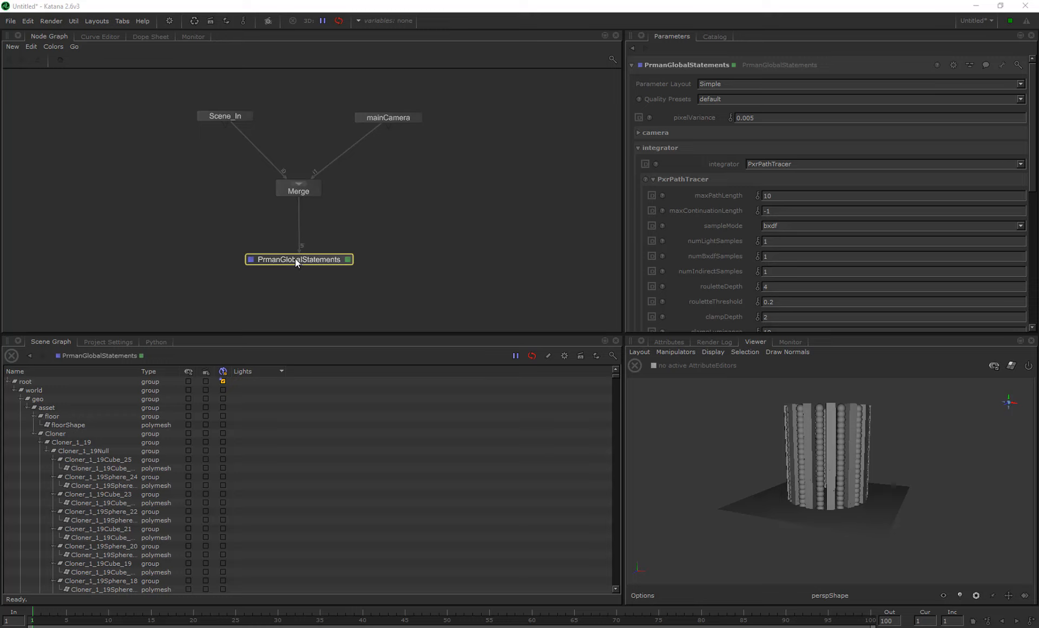
# Step: Look through the PrmanGlobalStatements parameters, including its camera group
pyautogui.moveTo(1032, 152); pyautogui.dragTo(1033, 104)
pyautogui.click(429, 253)
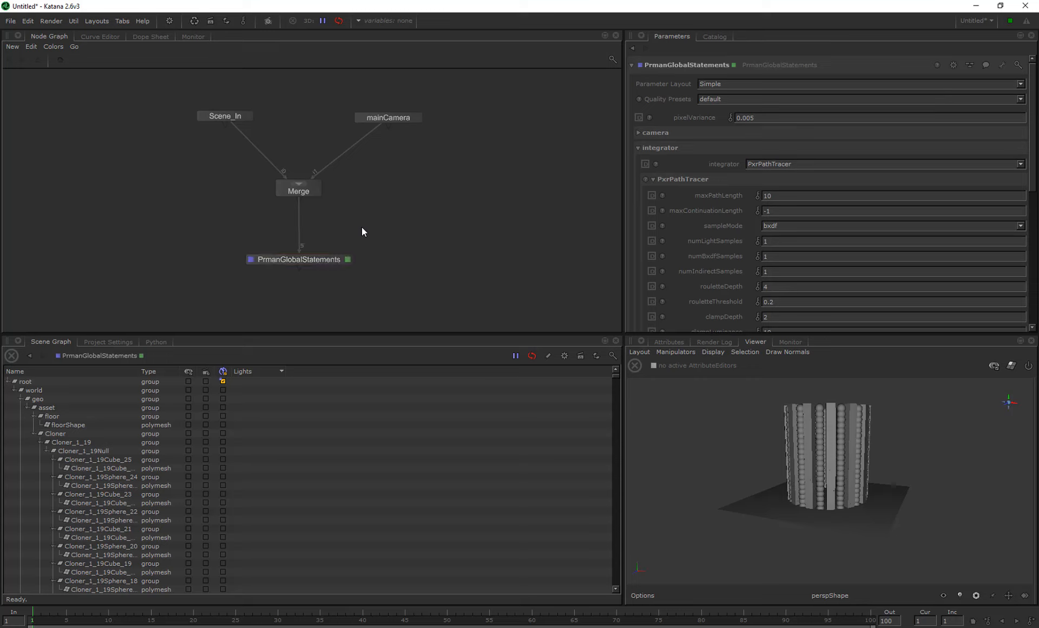
pyautogui.click(639, 133)
pyautogui.click(638, 133)
# Step: Create a RenderSettings node in the node graph
pyautogui.rightClick(424, 242)
pyautogui.click(428, 232)
pyautogui.press('Tab')
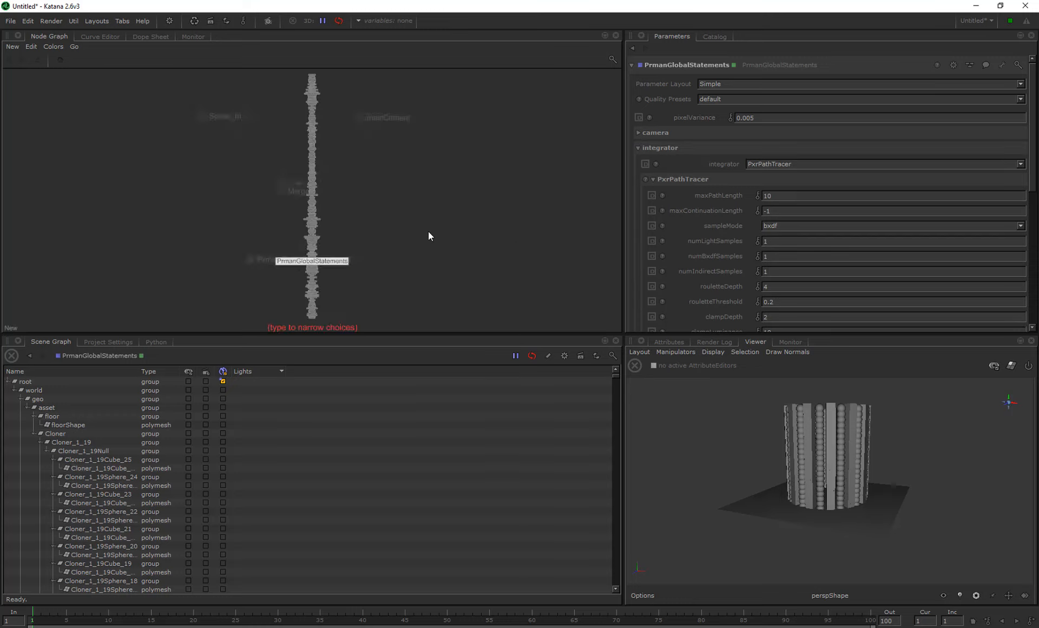
pyautogui.write('rehder')
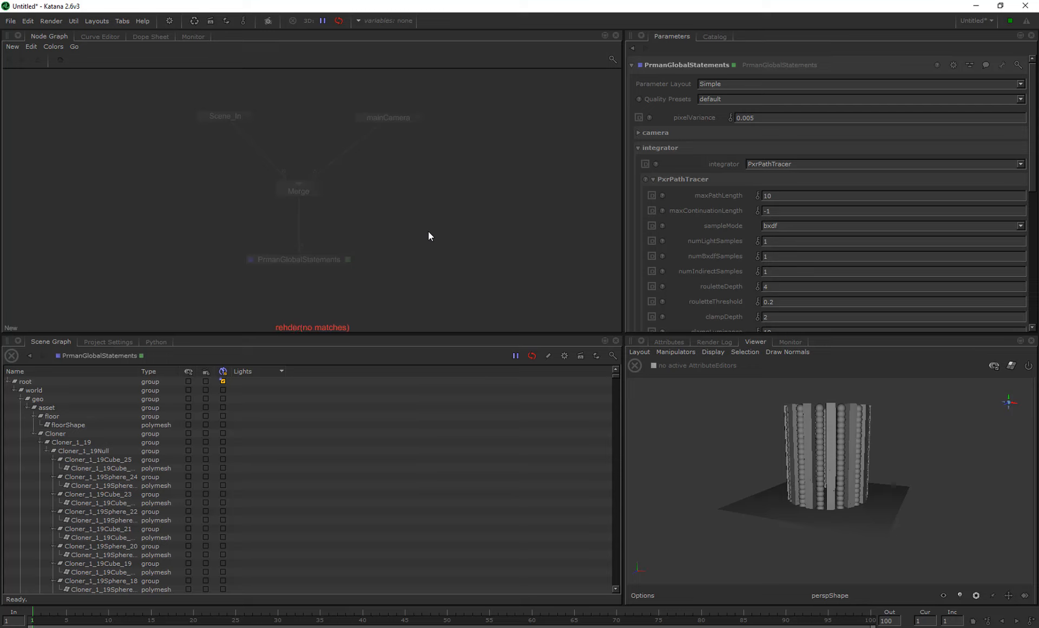
pyautogui.press('BackSpace')
pyautogui.press('BackSpace')
pyautogui.press('BackSpace')
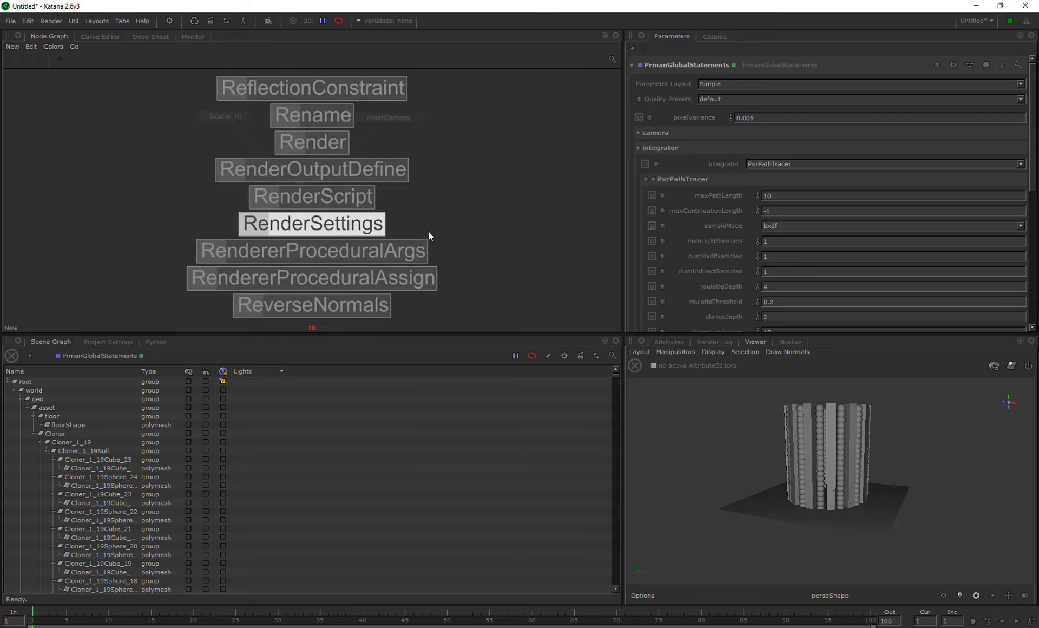
pyautogui.press('Return')
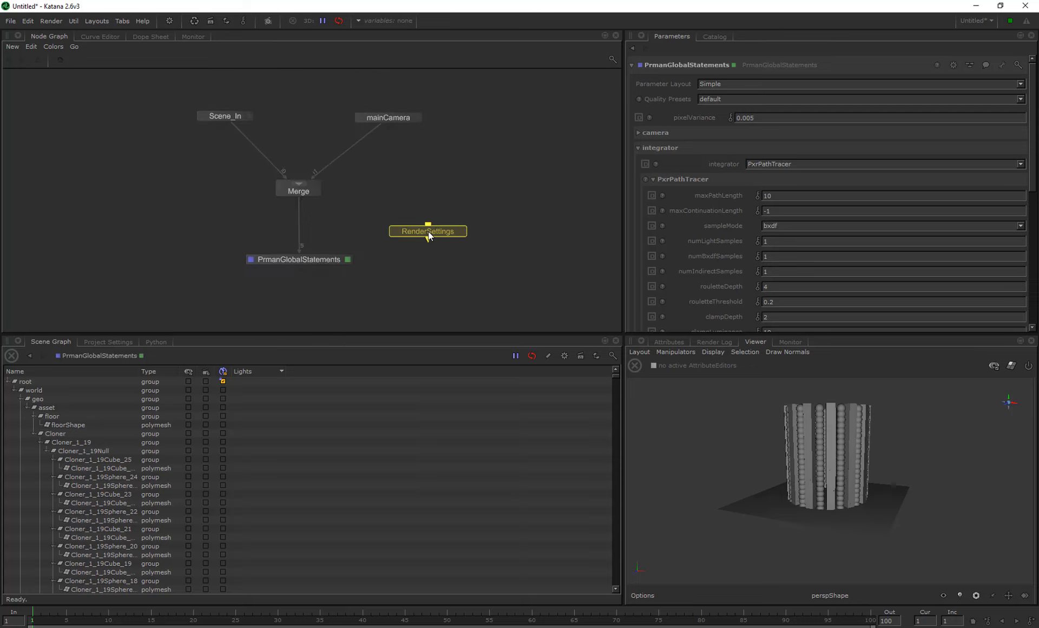
# Step: Insert RenderSettings between Merge and PrmanGlobalStatements, and open its parameters and scene graph view
pyautogui.click(300, 224)
pyautogui.moveTo(302, 227); pyautogui.dragTo(294, 225)
pyautogui.doubleClick(302, 227)
pyautogui.click(424, 262)
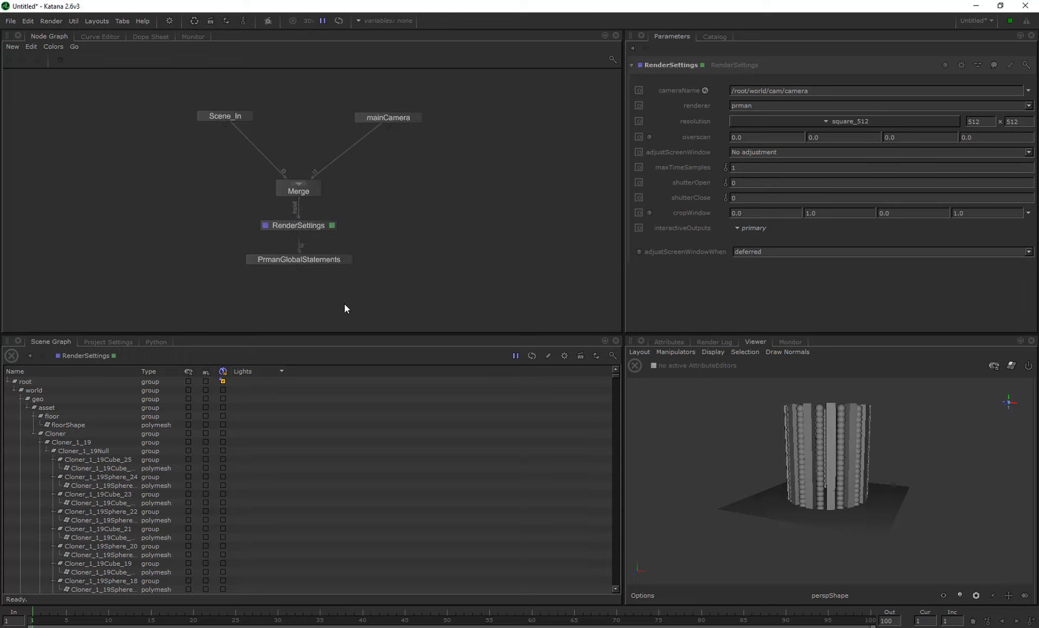
# Step: Add a Render node below PrmanGlobalStatements and connect its input to that node's output
pyautogui.press('Tab')
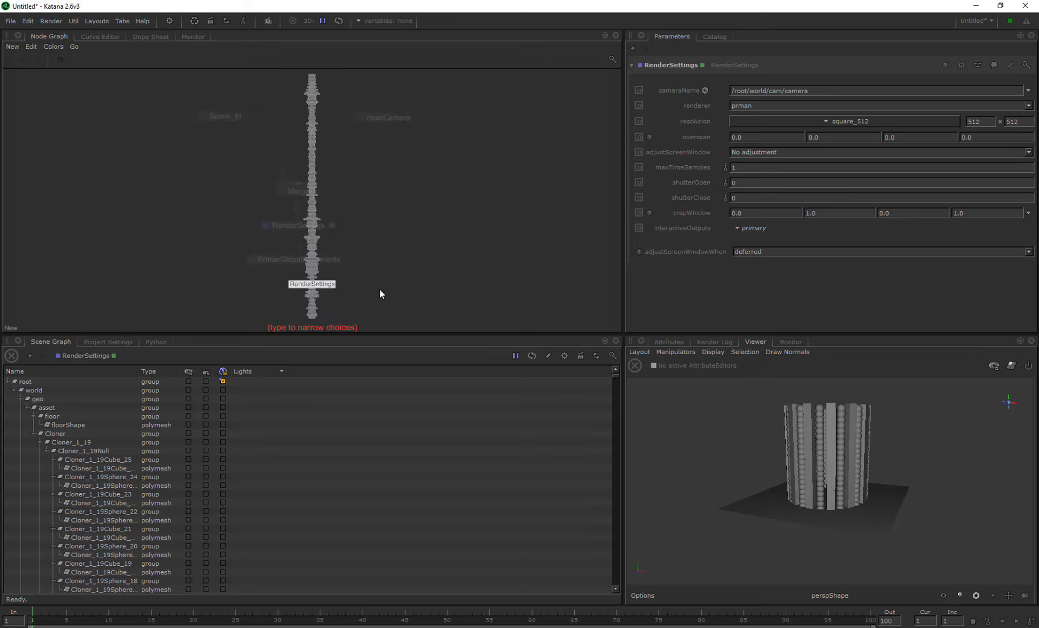
pyautogui.write('red')
pyautogui.press('BackSpace')
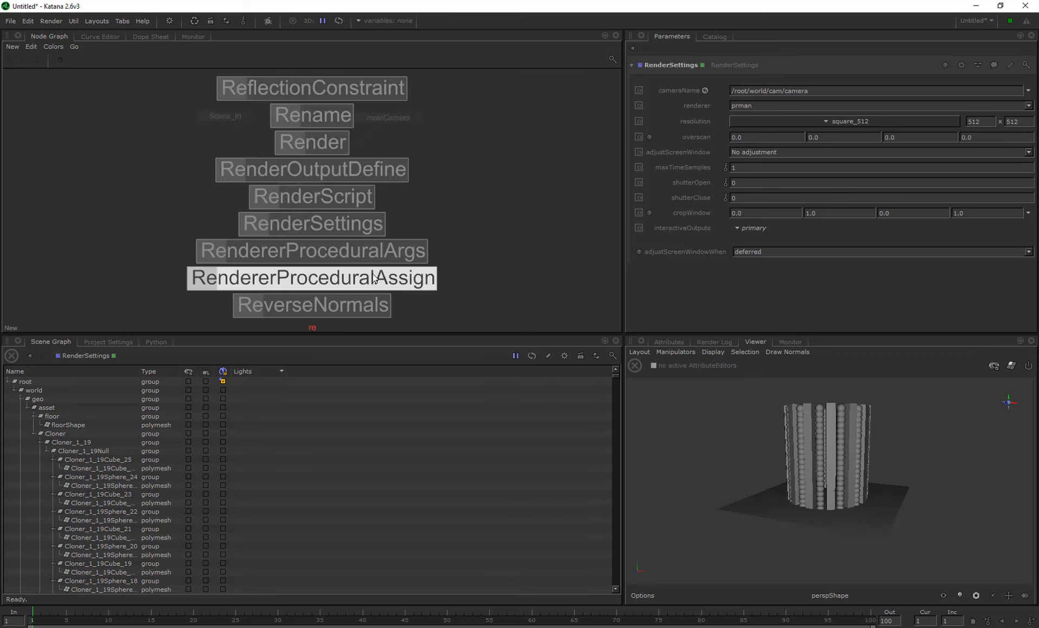
pyautogui.press('Up')
pyautogui.press('Up')
pyautogui.press('Up')
pyautogui.press('Up')
pyautogui.press('Up')
pyautogui.press('Return')
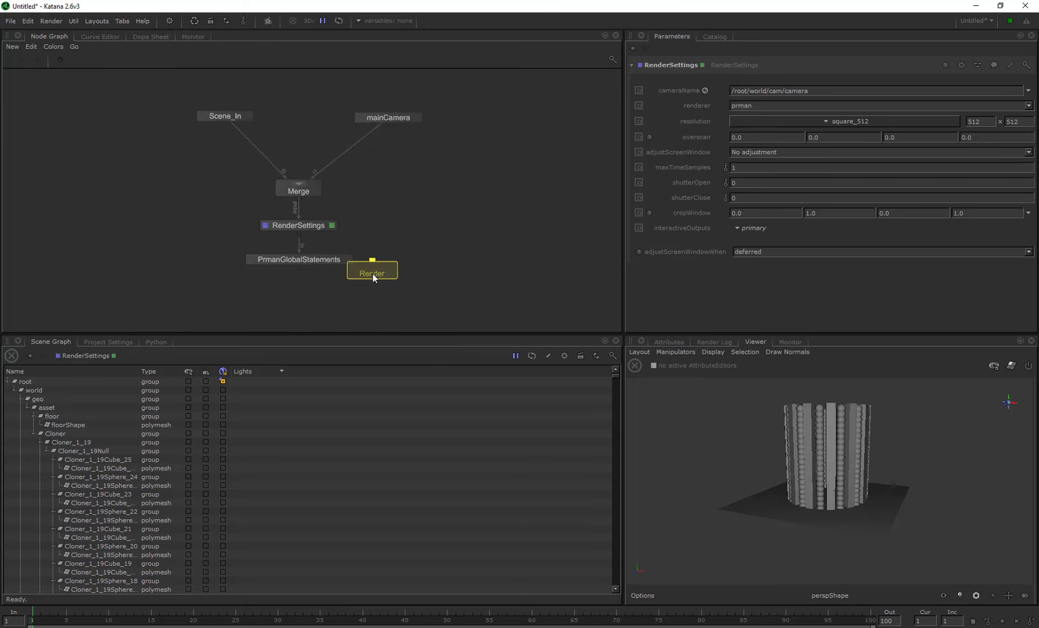
pyautogui.click(316, 313)
pyautogui.click(308, 262)
pyautogui.moveTo(310, 290)
pyautogui.mouseDown()
pyautogui.moveTo(322, 311)
pyautogui.moveTo(303, 311)
pyautogui.mouseUp()
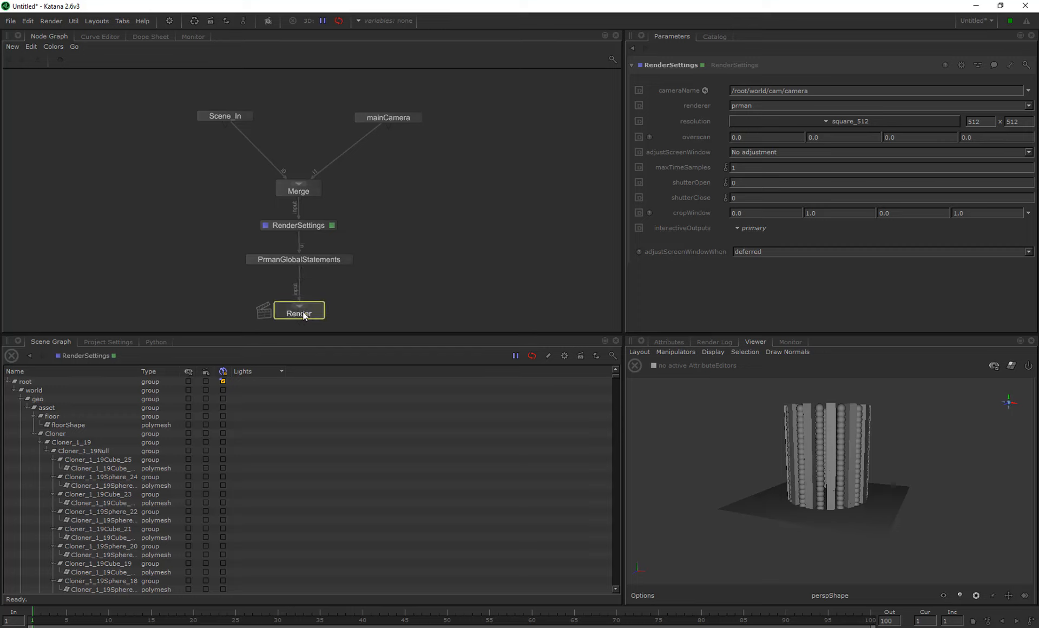
# Step: Review the parameters of RenderSettings and PrmanGlobalStatements, ending with the Render node's parameters and scene graph view open
pyautogui.click(289, 226)
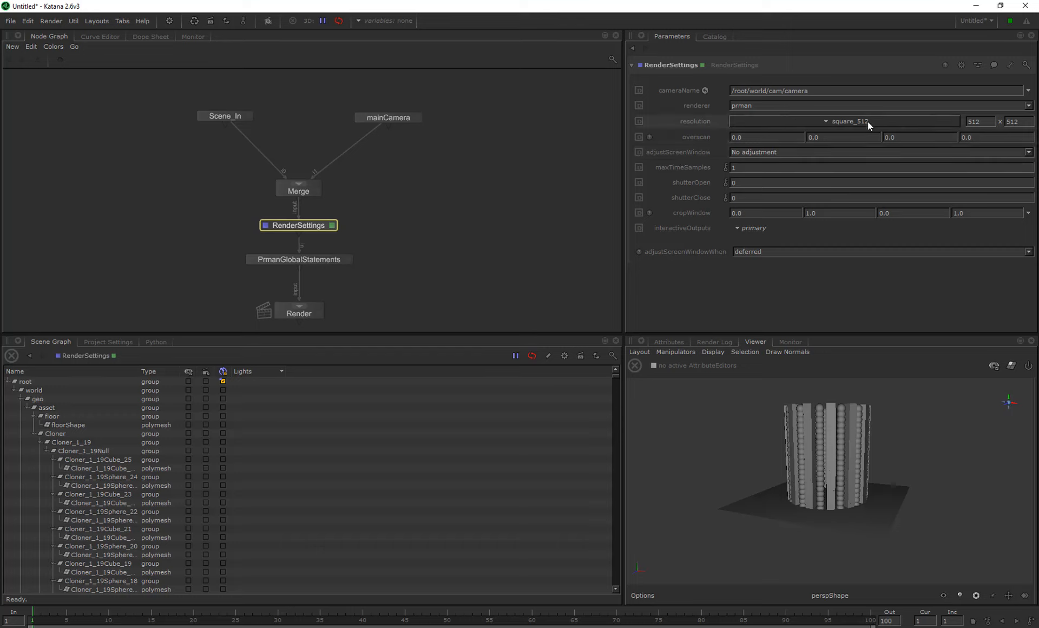
pyautogui.click(295, 259)
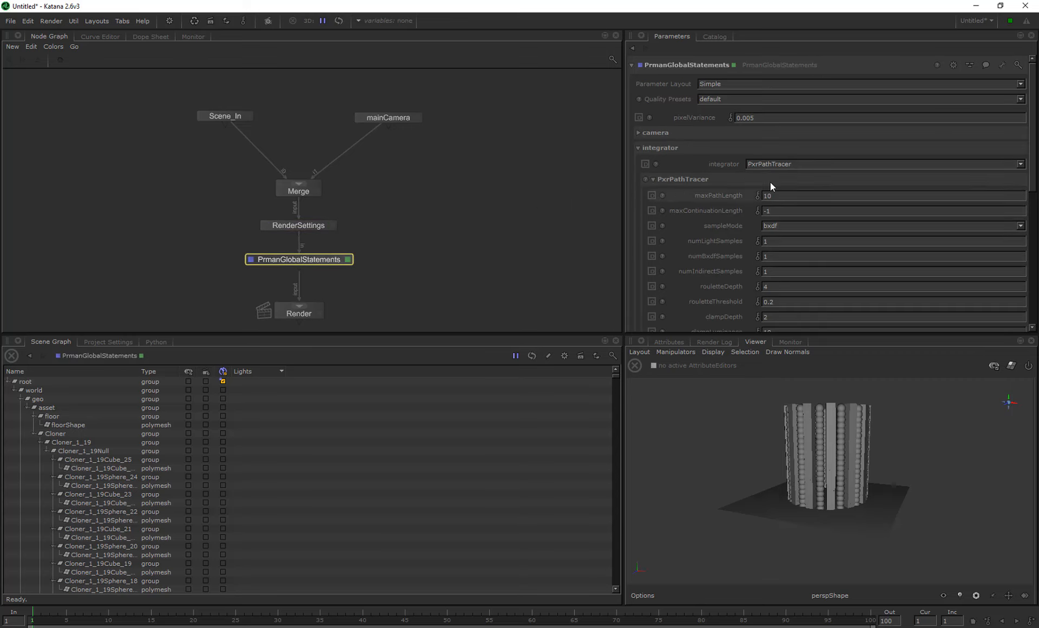
pyautogui.click(296, 312)
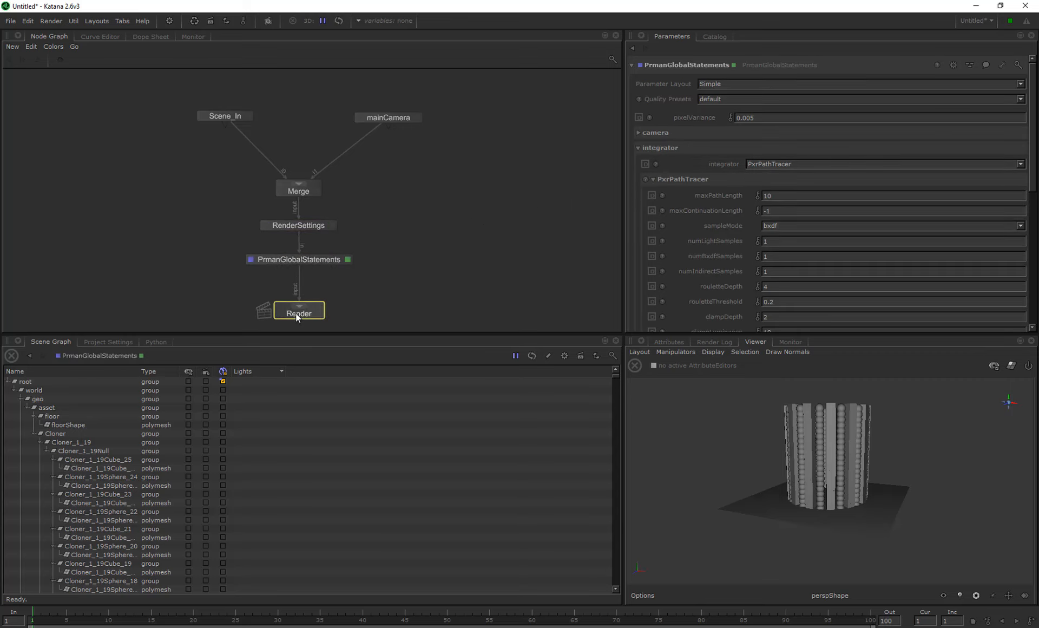
pyautogui.doubleClick(296, 313)
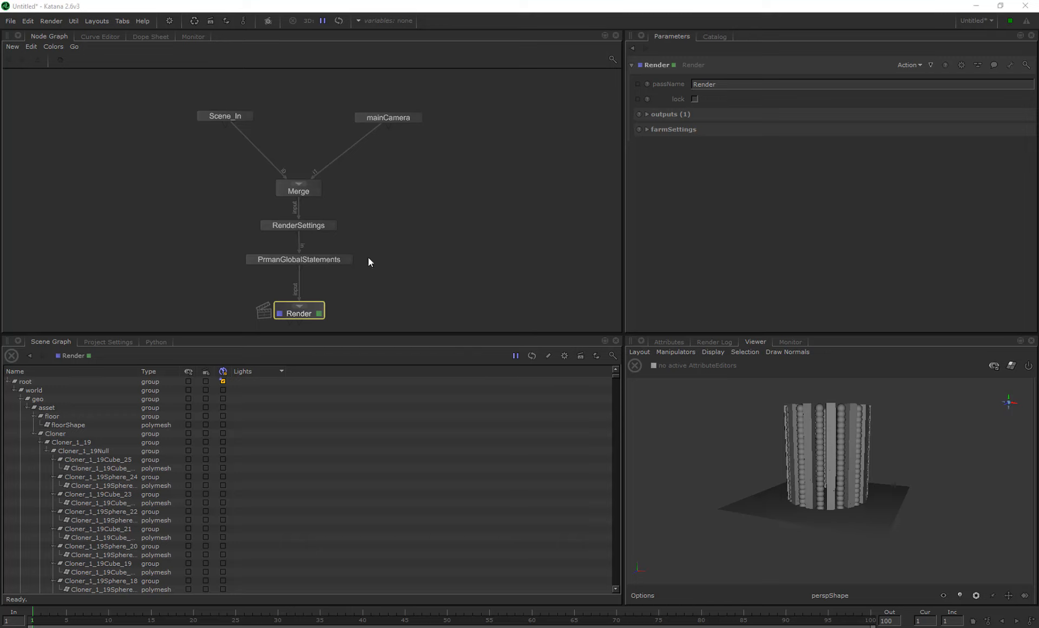
# Step: Create a PrmanShadingNode in the node graph beside Scene_In
pyautogui.scroll(-5, 370, 261)
pyautogui.moveTo(386, 243); pyautogui.dragTo(384, 224, button='middle')
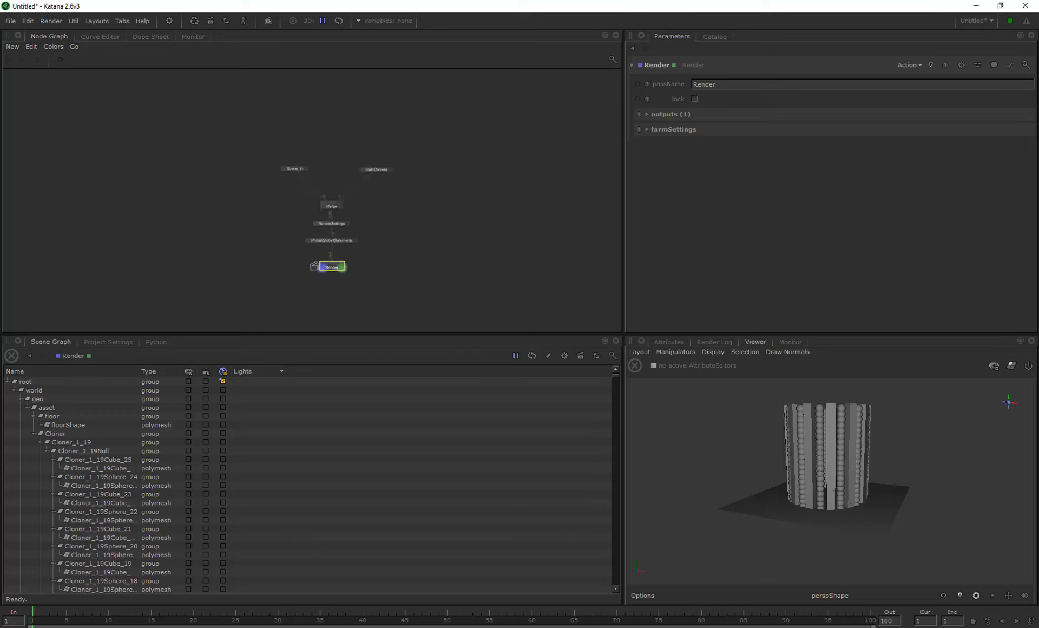
pyautogui.click(225, 184)
pyautogui.press('Tab')
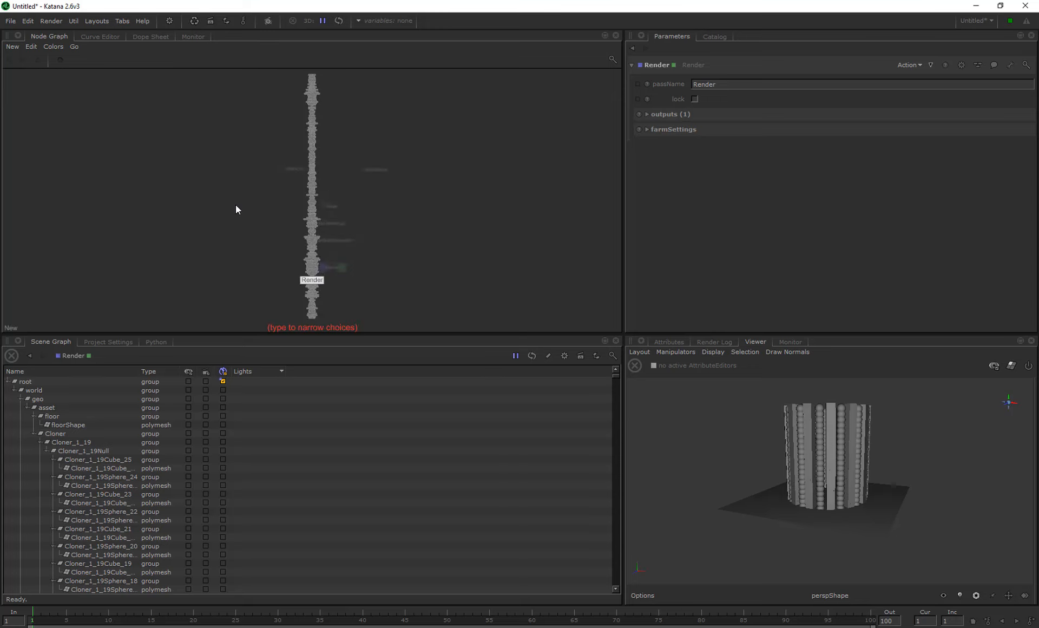
pyautogui.write('o')
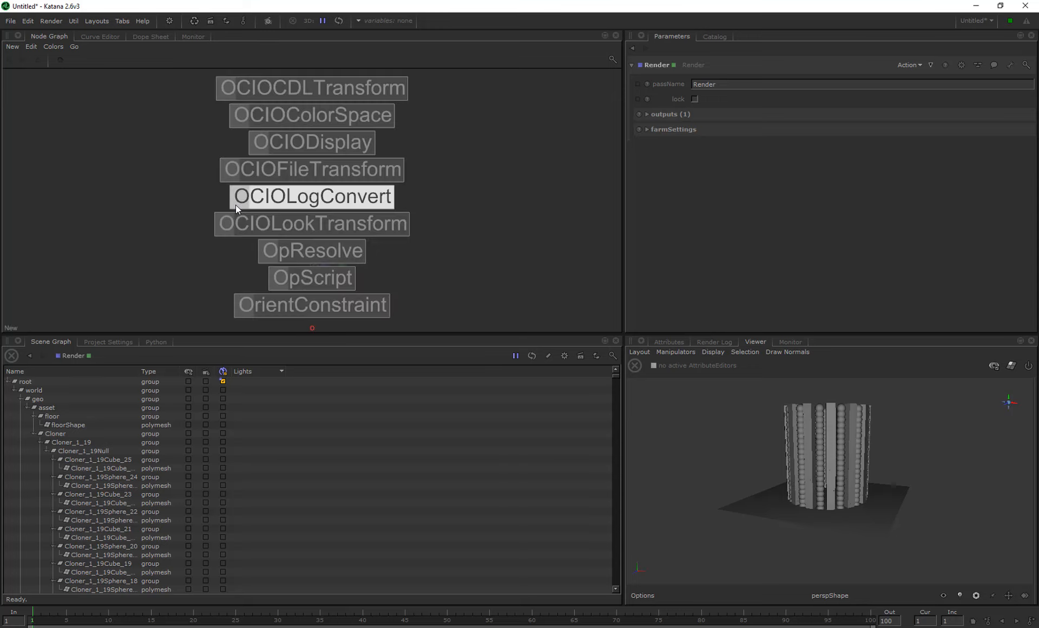
pyautogui.press('BackSpace')
pyautogui.write('pr')
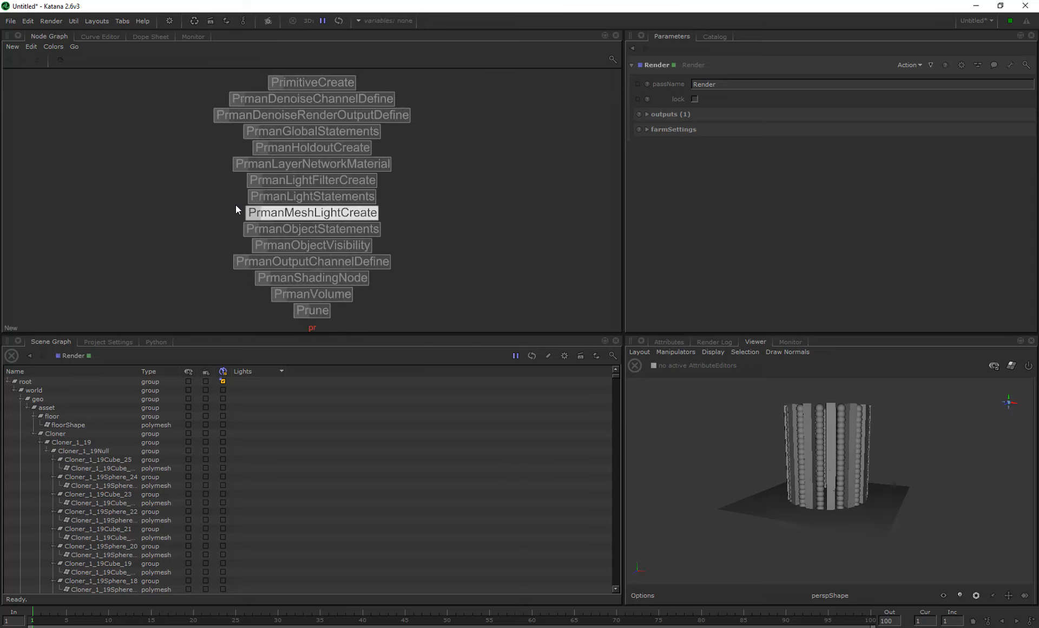
pyautogui.write('mans')
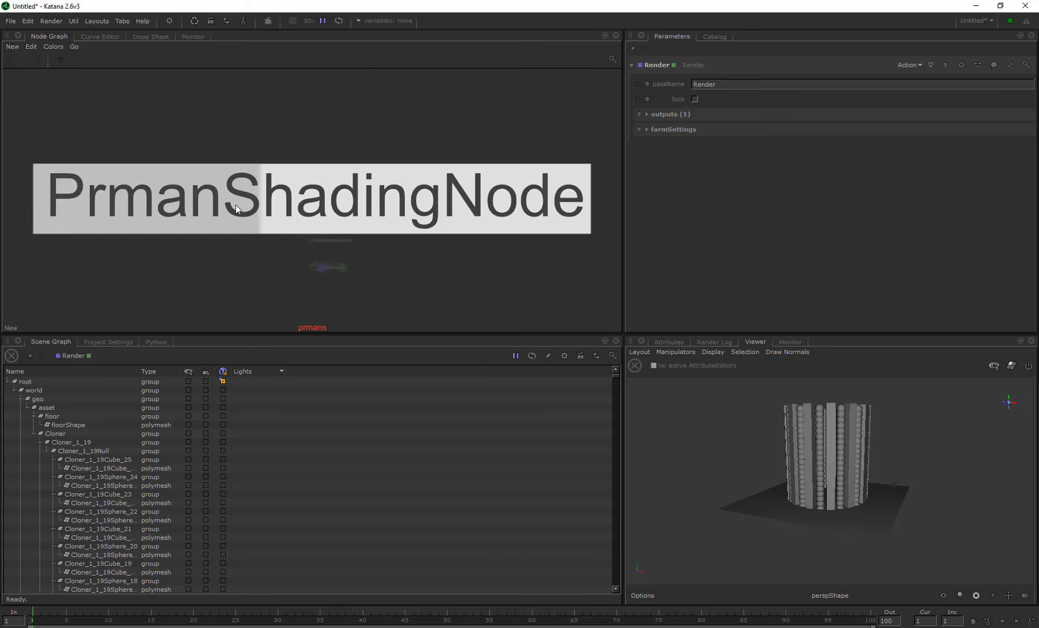
pyautogui.press('Return')
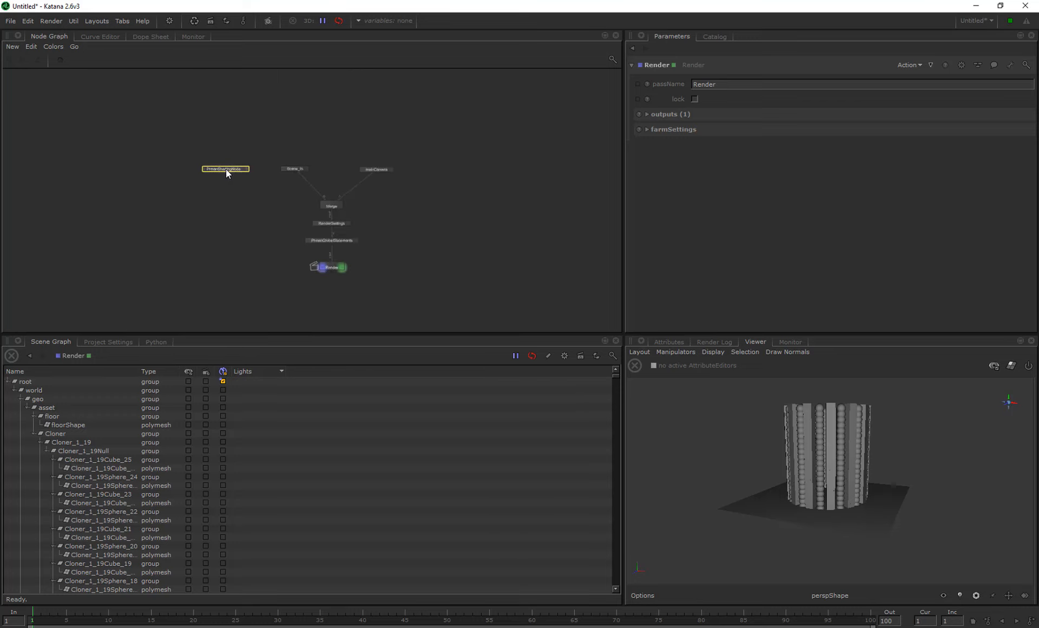
# Step: Open the parameters of PrmanShadingNode and set its nodeType to PxrDisney
pyautogui.click(225, 169)
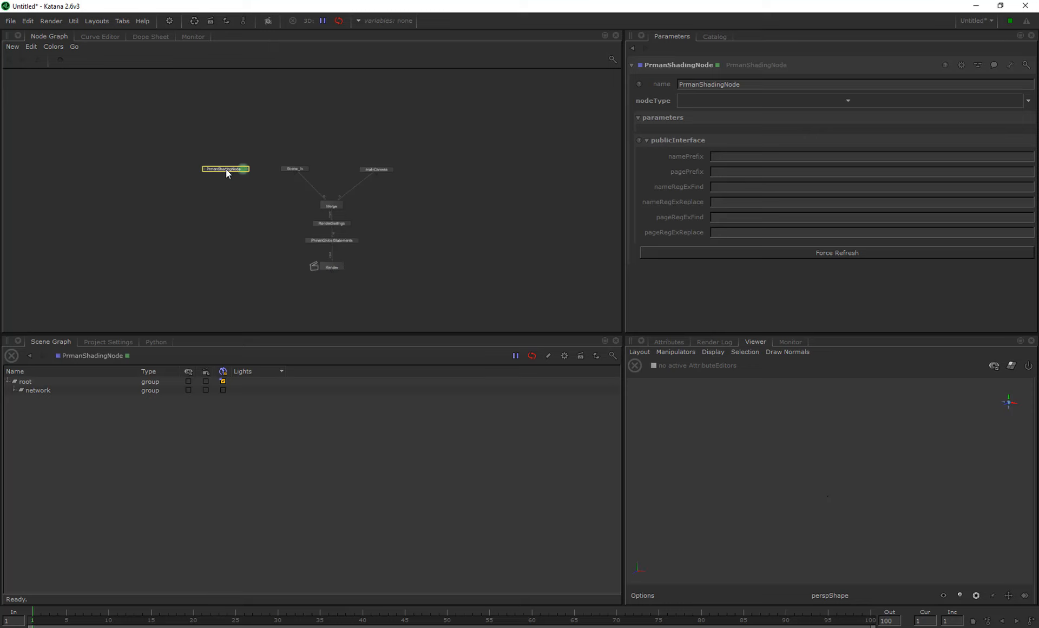
pyautogui.click(855, 98)
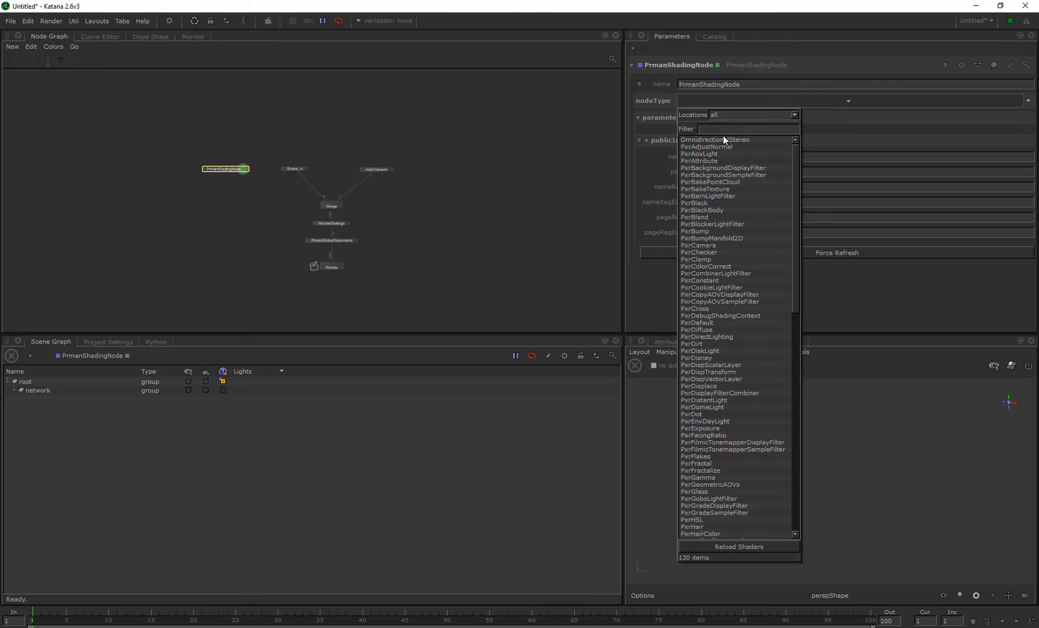
pyautogui.click(698, 358)
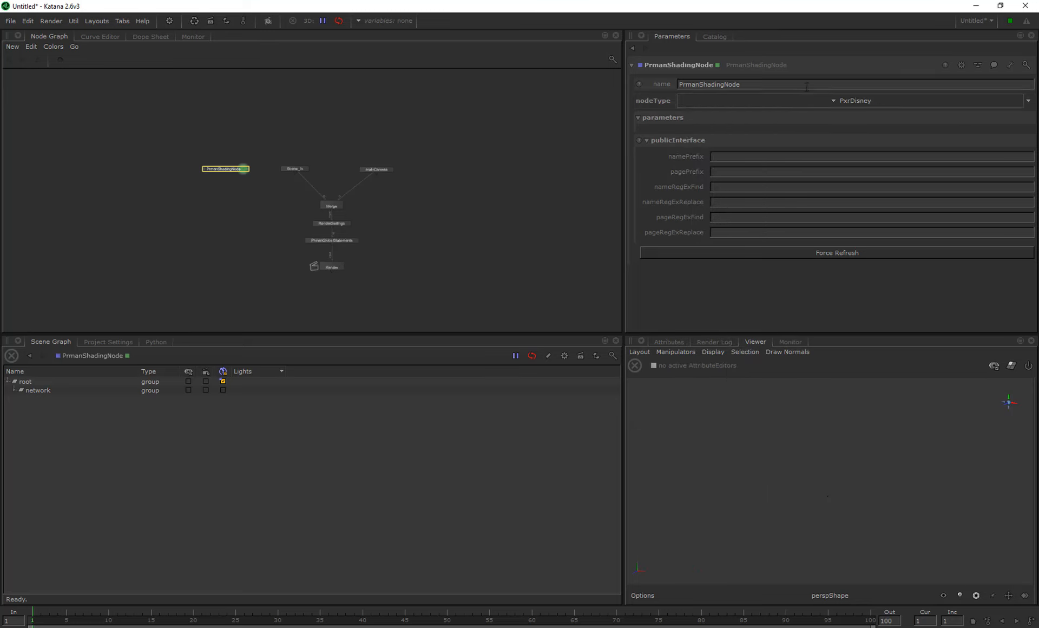
pyautogui.click(834, 101)
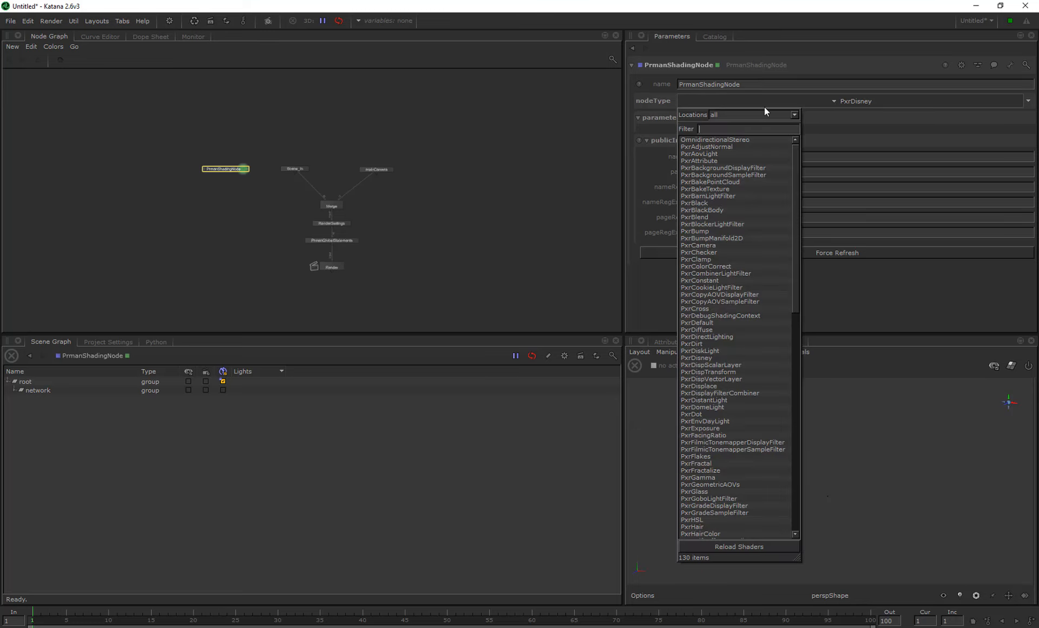
pyautogui.click(880, 112)
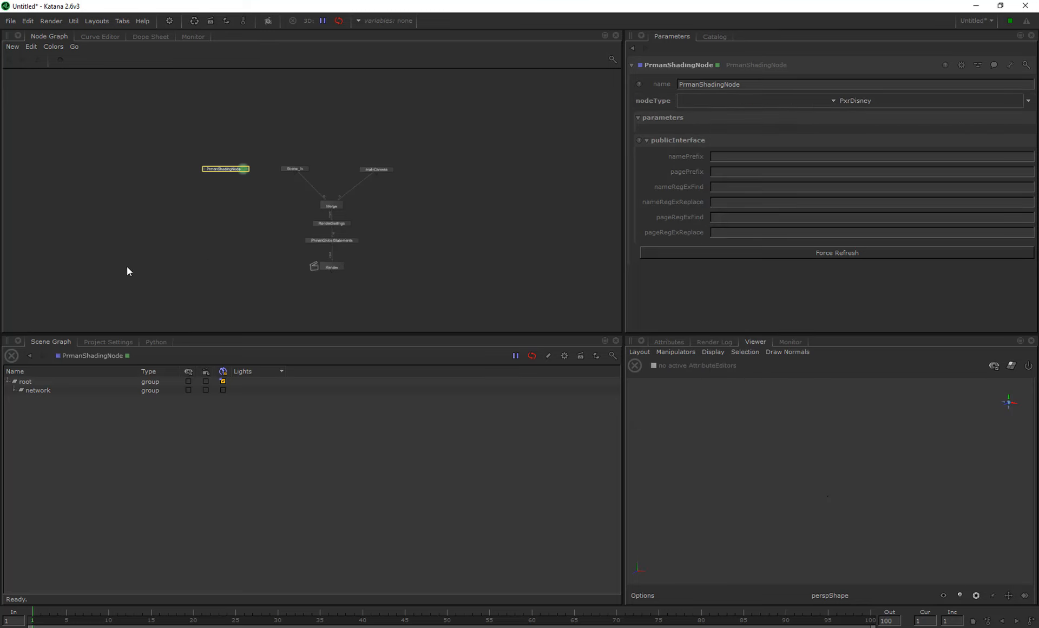
# Step: Create a NetworkMaterial node below PrmanShadingNode and open its parameters and scene graph view
pyautogui.press('Tab')
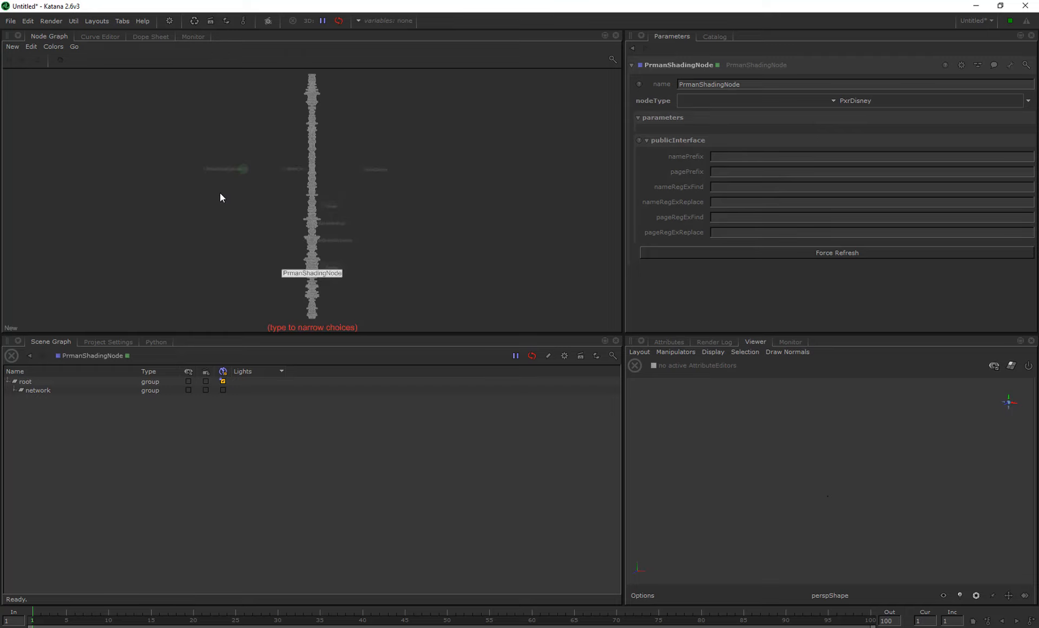
pyautogui.write('nod')
pyautogui.press('BackSpace')
pyautogui.press('BackSpace')
pyautogui.write('et')
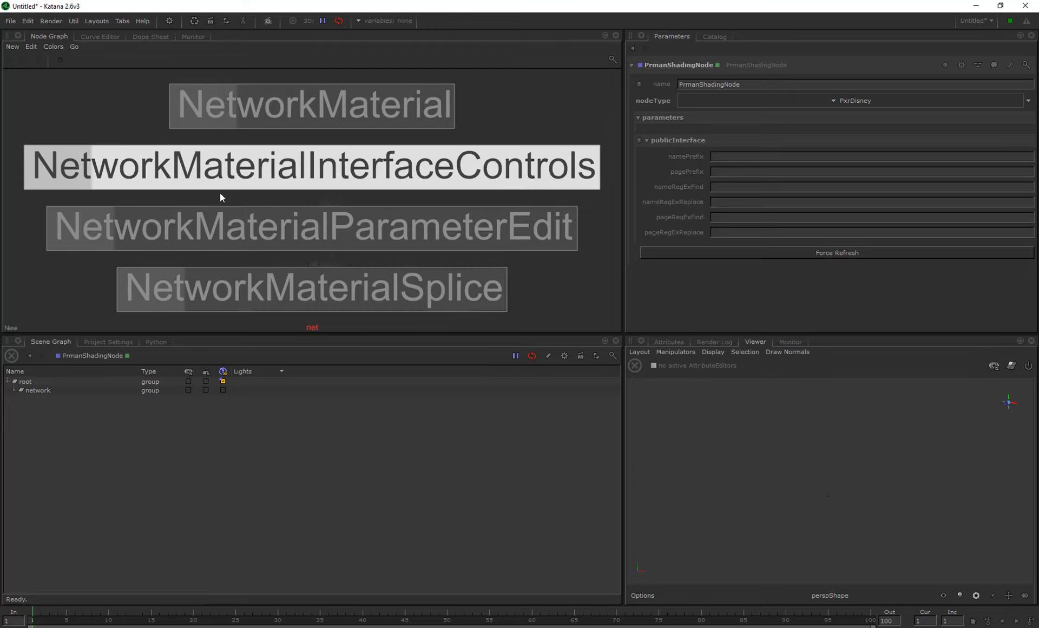
pyautogui.press('Escape')
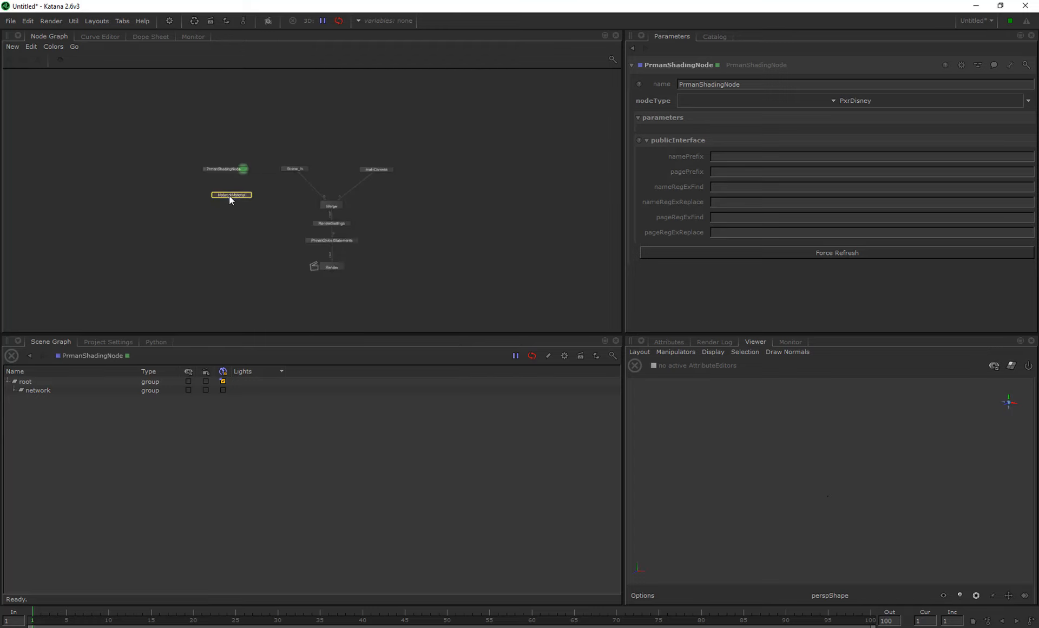
pyautogui.click(229, 197)
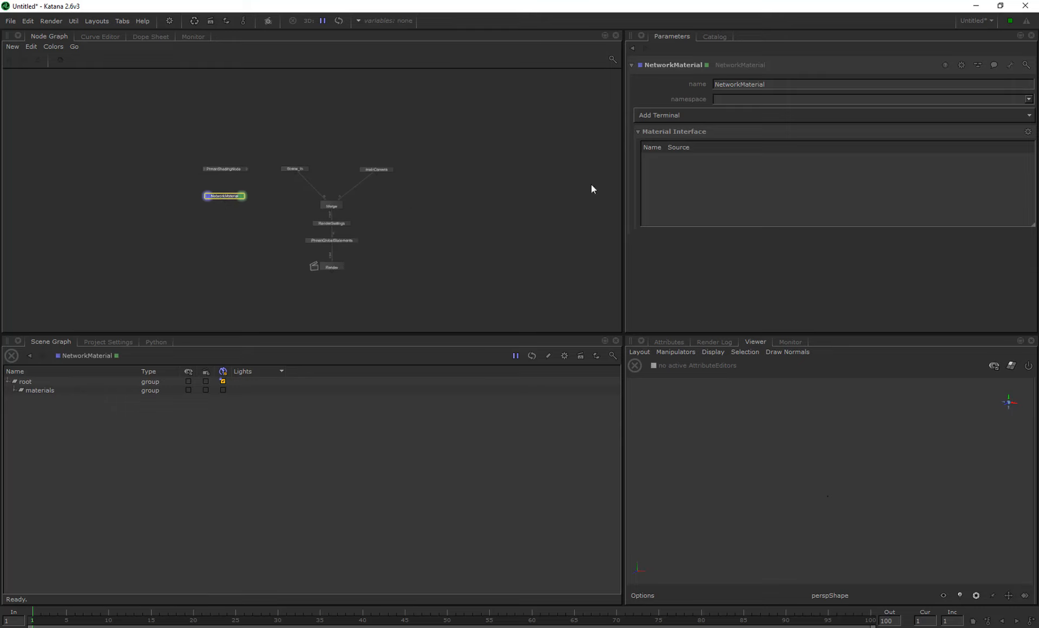
# Step: Examine the terminal types available for NetworkMaterial and the options of its material interface
pyautogui.click(1029, 115)
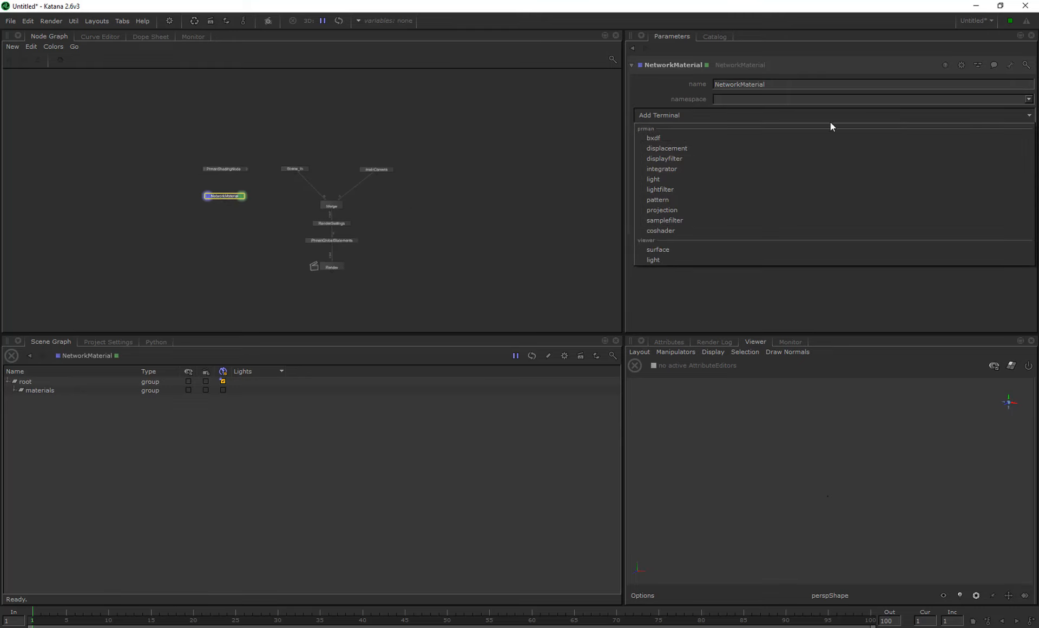
pyautogui.click(654, 137)
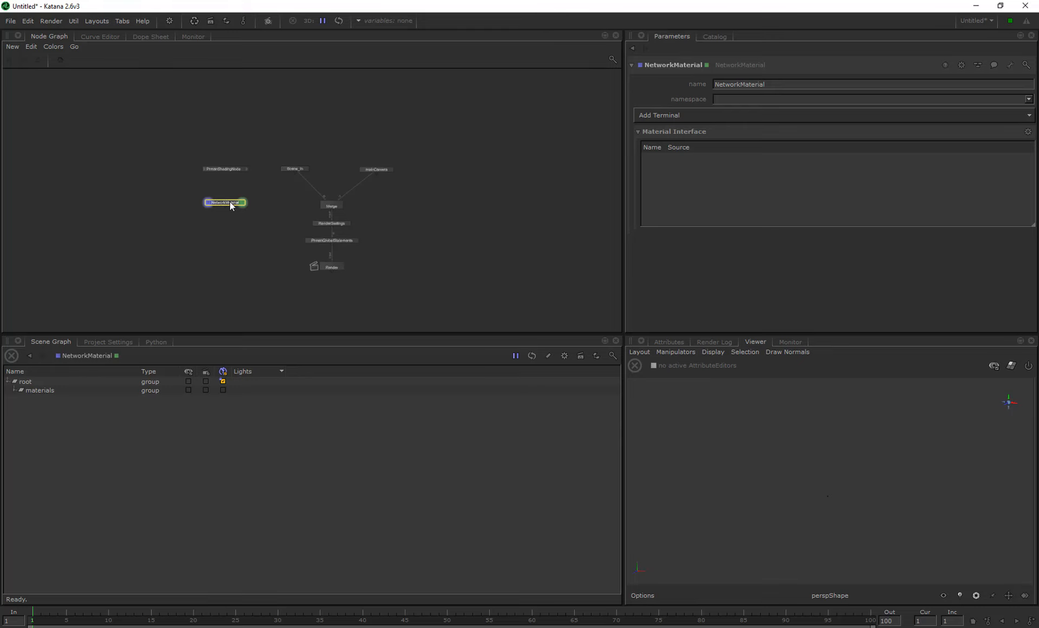
pyautogui.click(1011, 113)
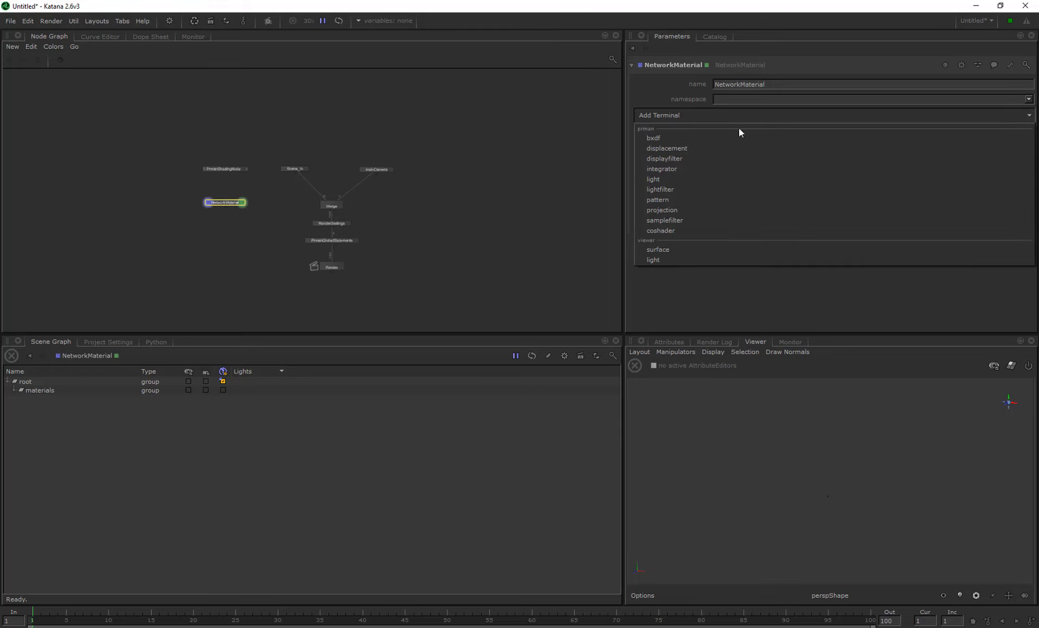
pyautogui.click(662, 307)
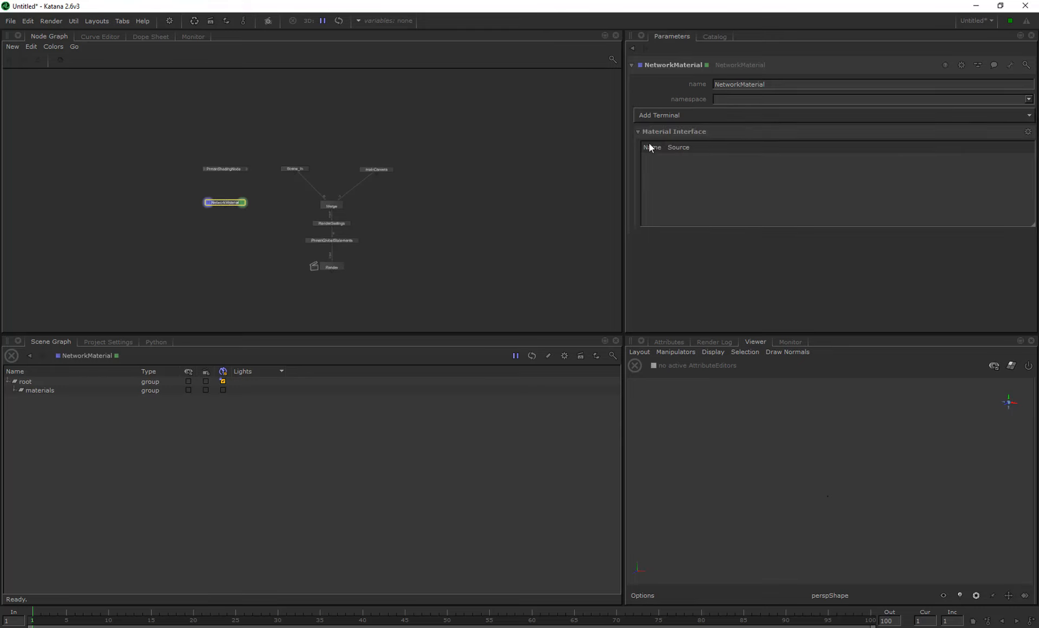
pyautogui.scroll(5, 230, 203)
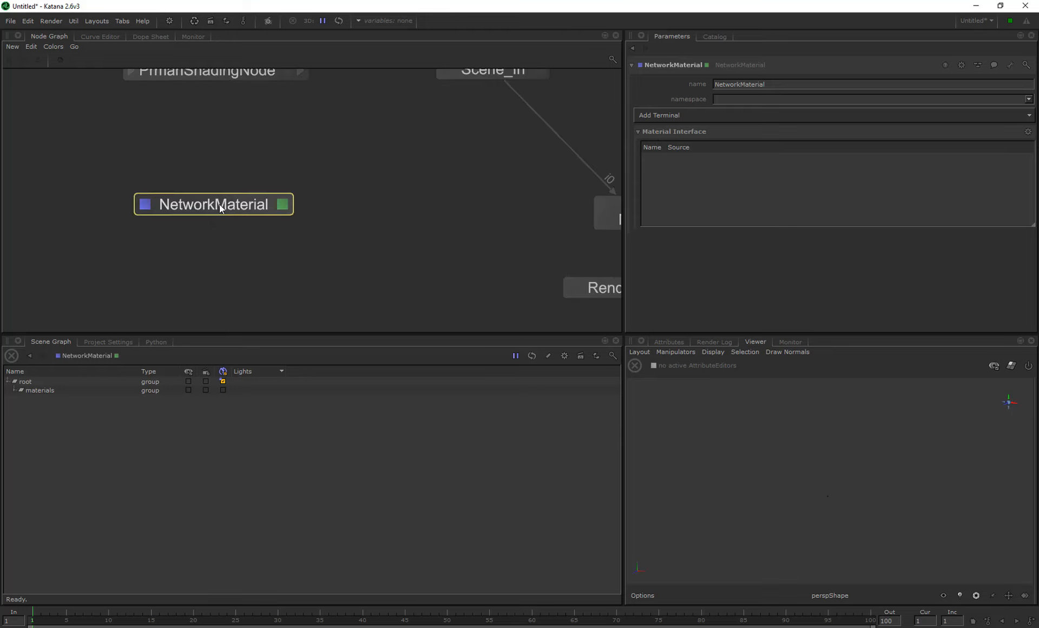
pyautogui.rightClick(682, 172)
pyautogui.click(684, 157)
pyautogui.rightClick(648, 155)
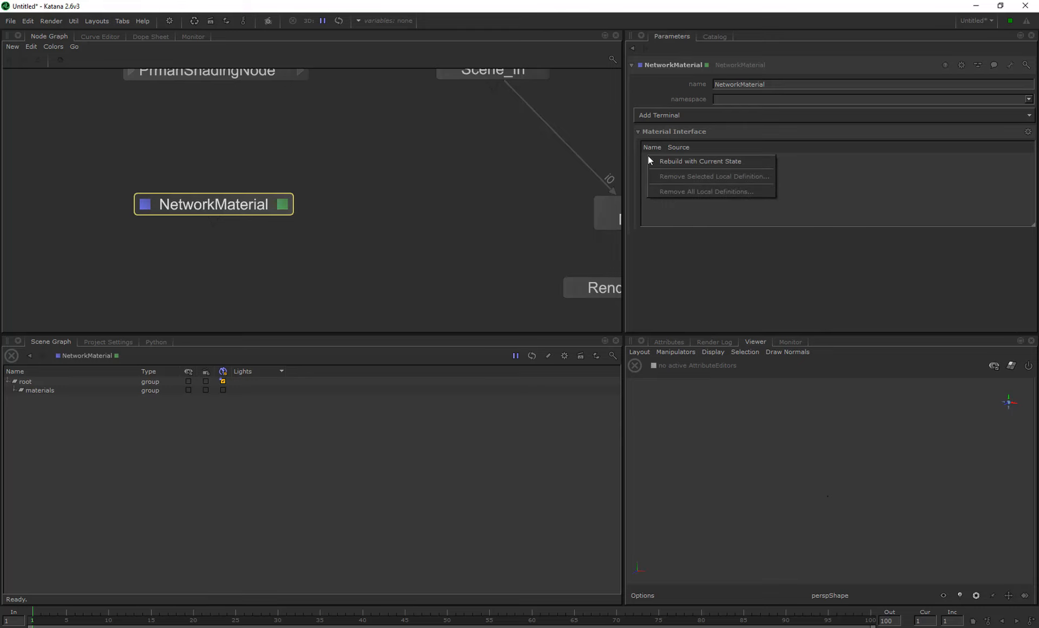
# Step: Add a prman bxdf terminal to NetworkMaterial and connect PrmanShadingNode's out port to it
pyautogui.click(849, 117)
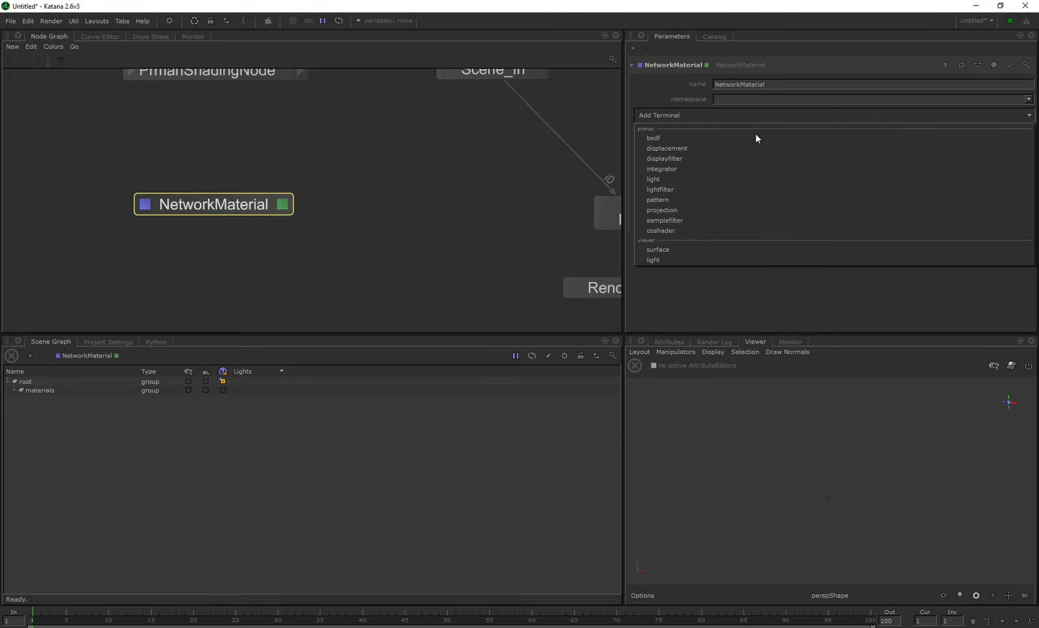
pyautogui.click(669, 140)
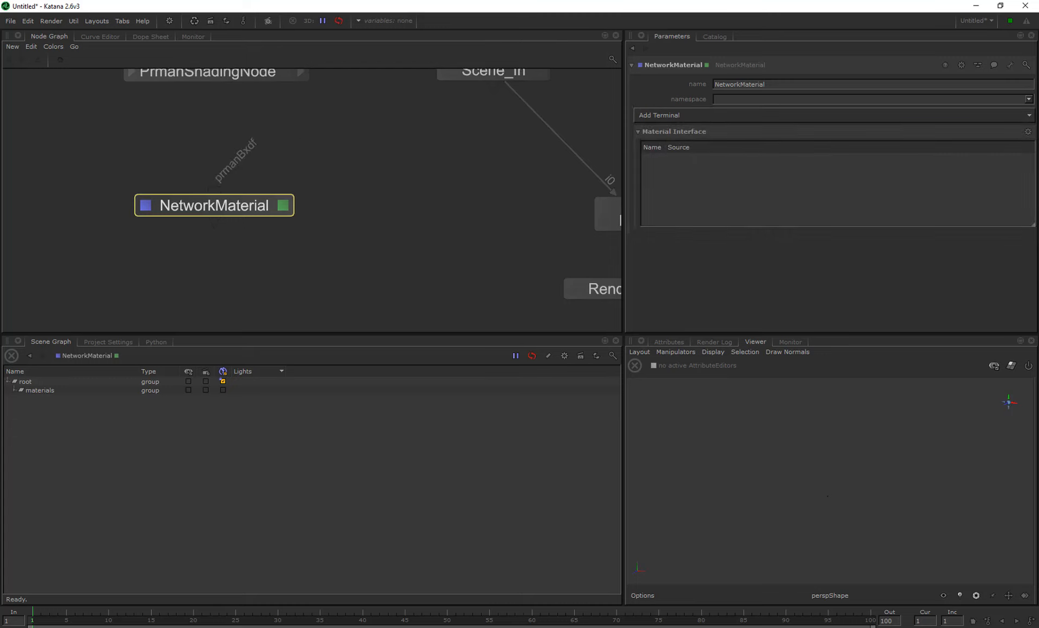
pyautogui.moveTo(283, 114); pyautogui.dragTo(284, 139, button='middle')
pyautogui.click(244, 94)
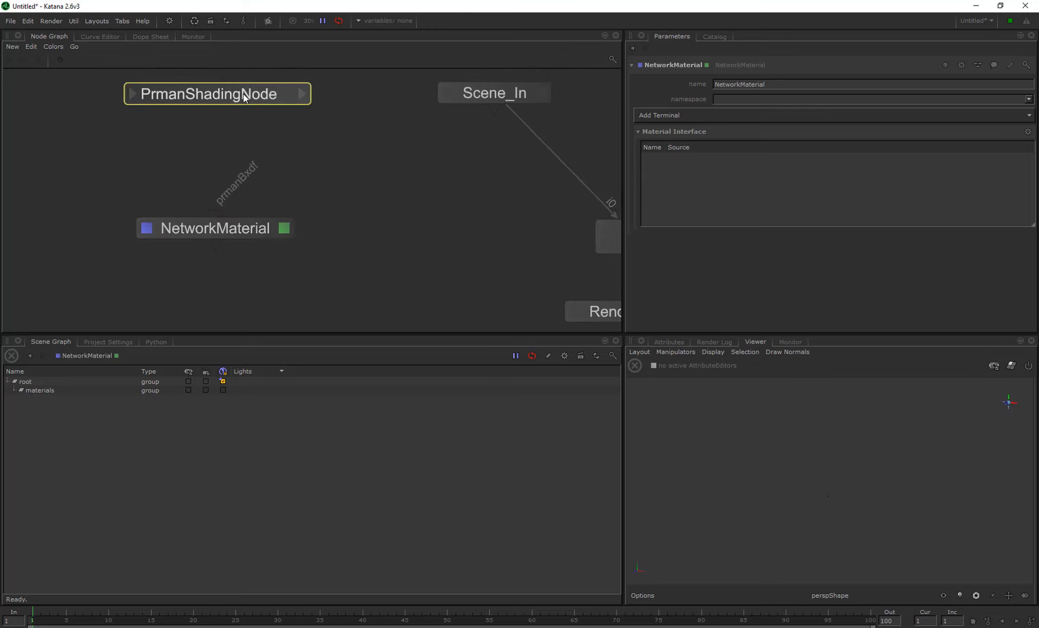
pyautogui.click(300, 94)
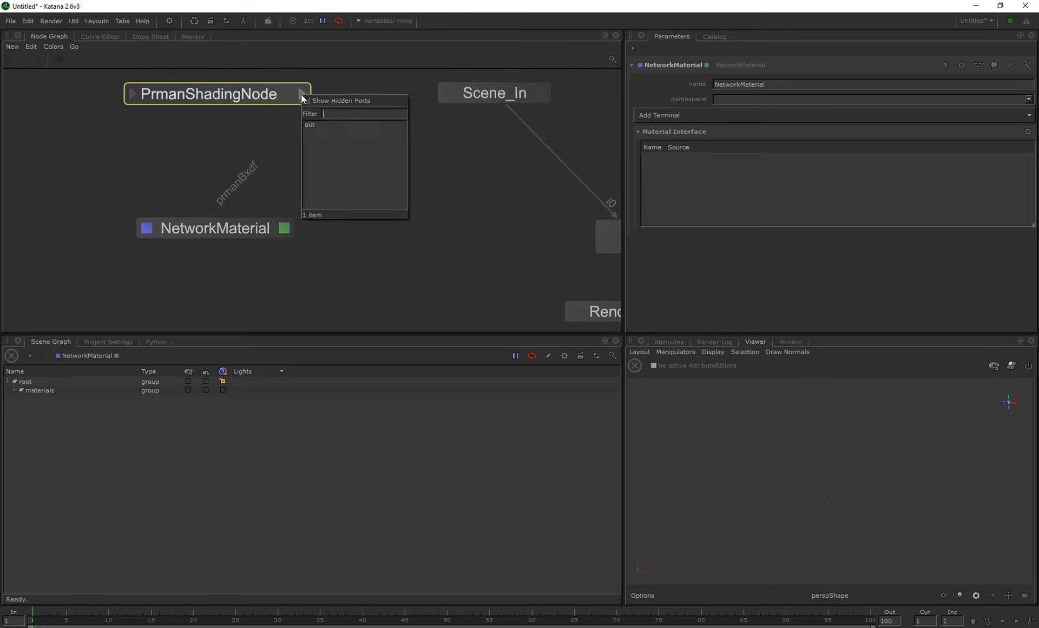
pyautogui.click(313, 124)
pyautogui.click(215, 213)
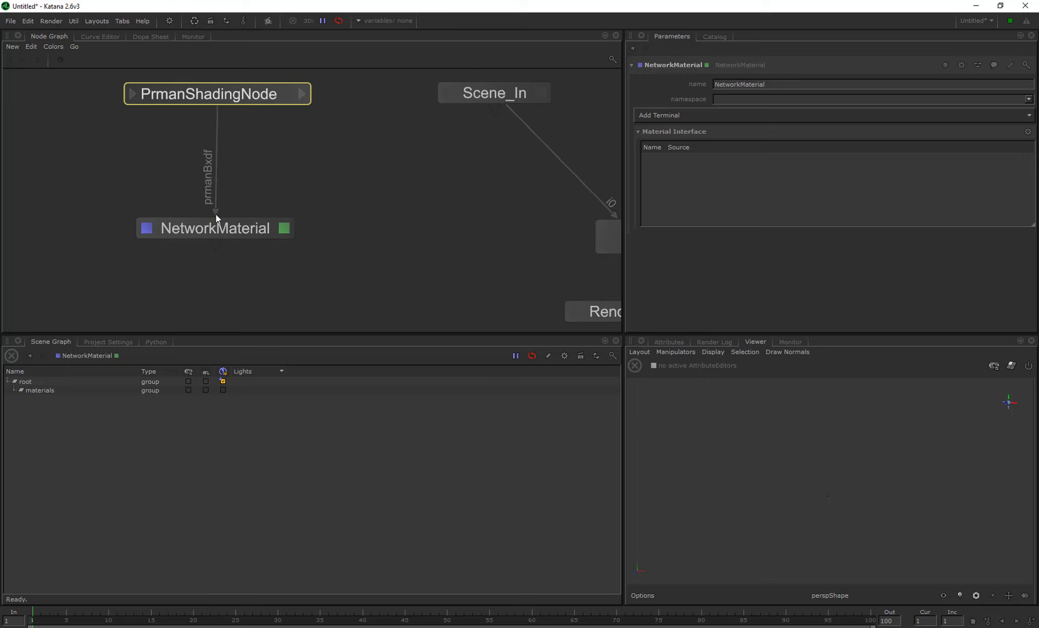
# Step: Rename PrmanShadingNode to PSN_def
pyautogui.doubleClick(242, 95)
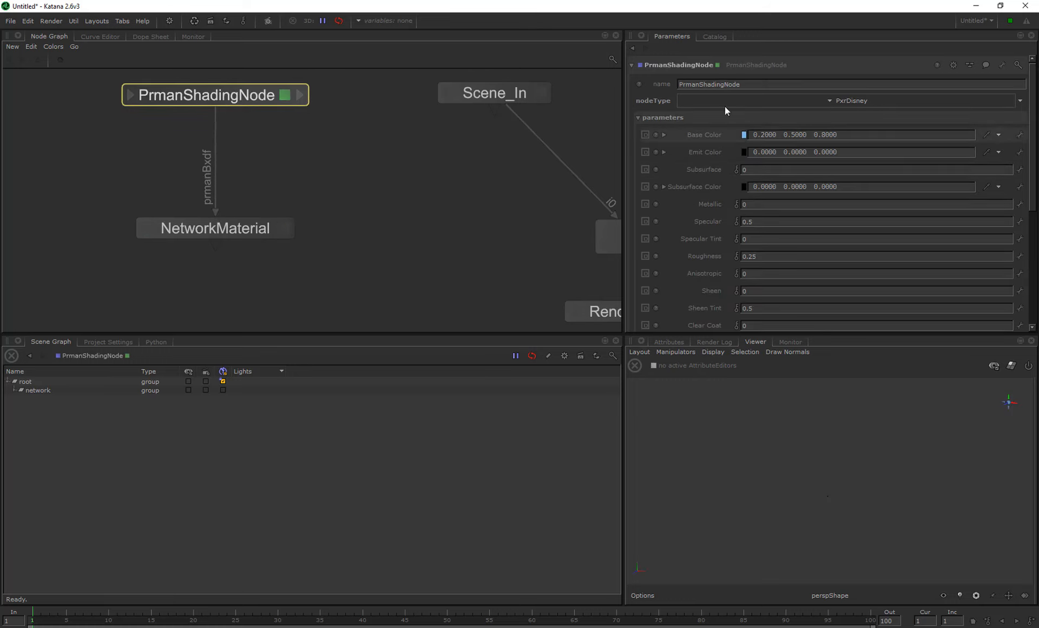
pyautogui.click(677, 66)
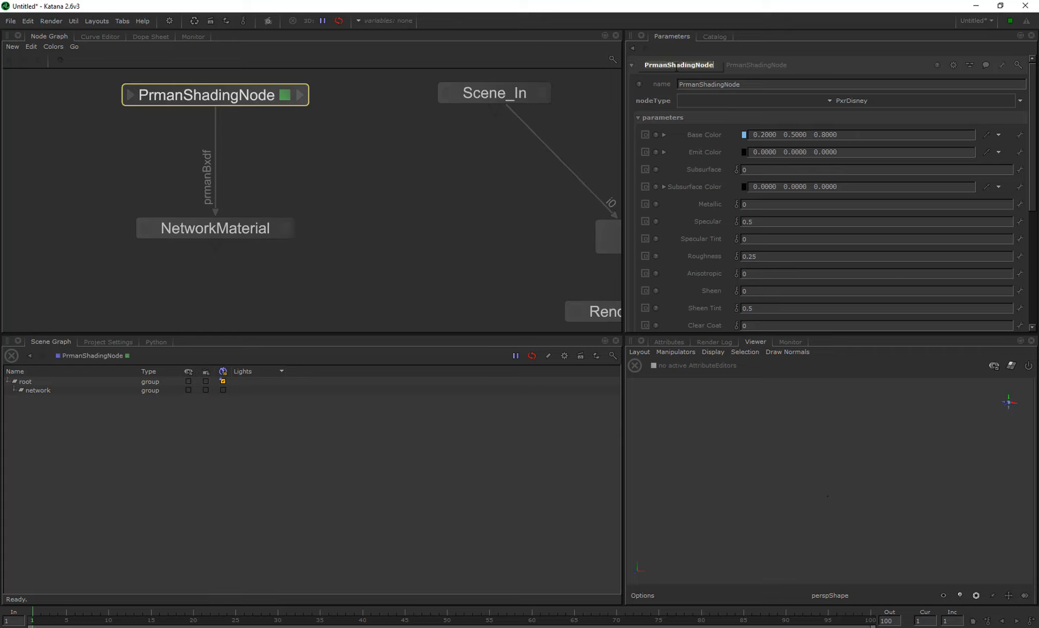
pyautogui.press('Escape')
pyautogui.click(676, 65)
pyautogui.hotkey('ctrl', 'a')
pyautogui.write('PSN_def')
pyautogui.press('Return')
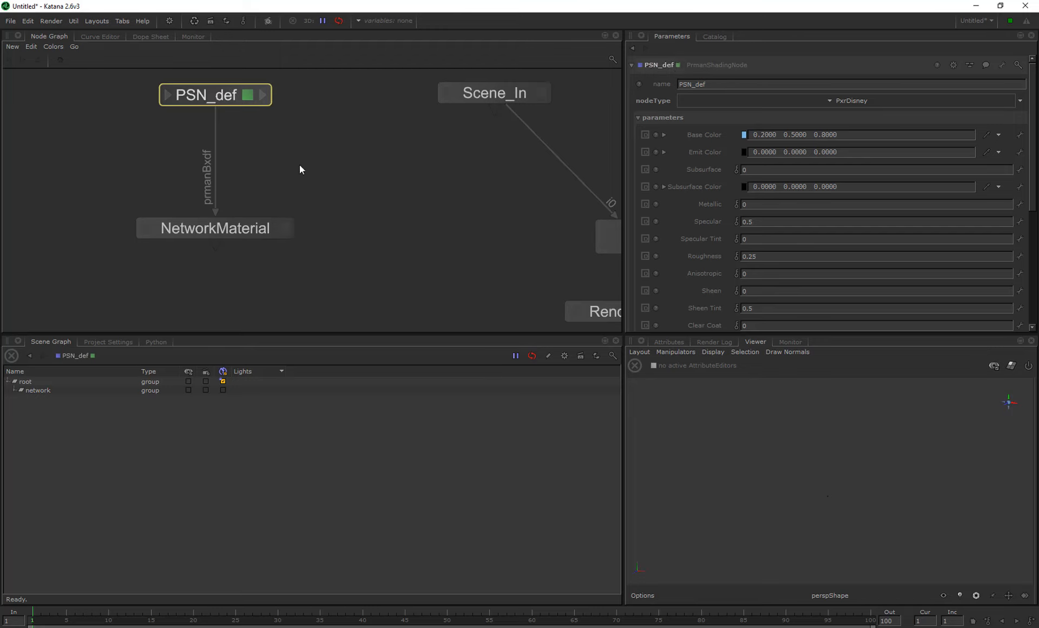
# Step: Rename NetworkMaterial to NM_def
pyautogui.click(212, 231)
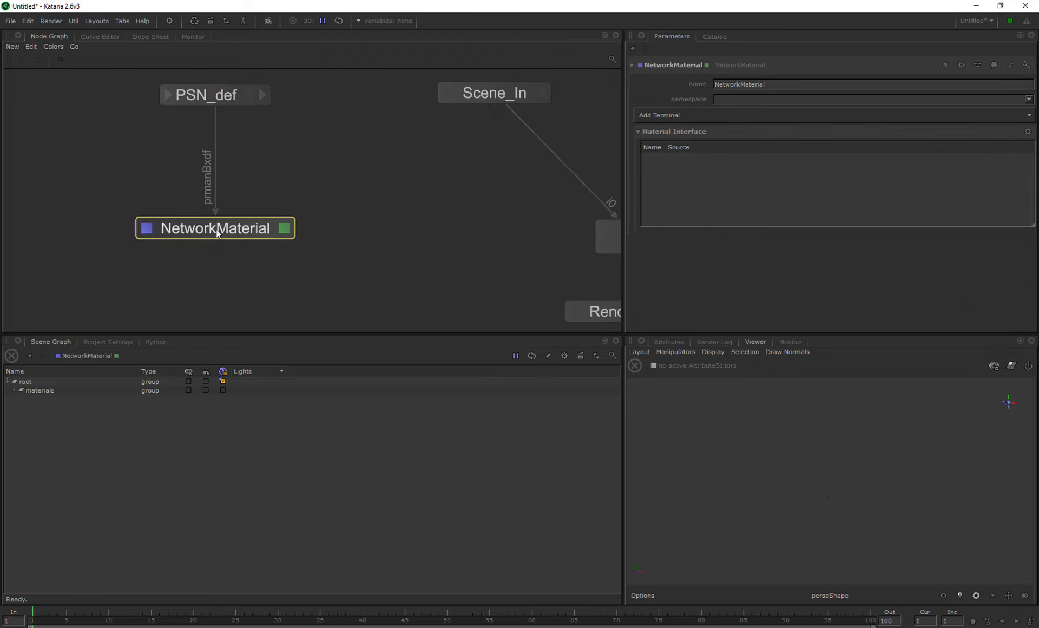
pyautogui.click(660, 66)
pyautogui.hotkey('ctrl', 'a')
pyautogui.write('NM_def')
pyautogui.press('Return')
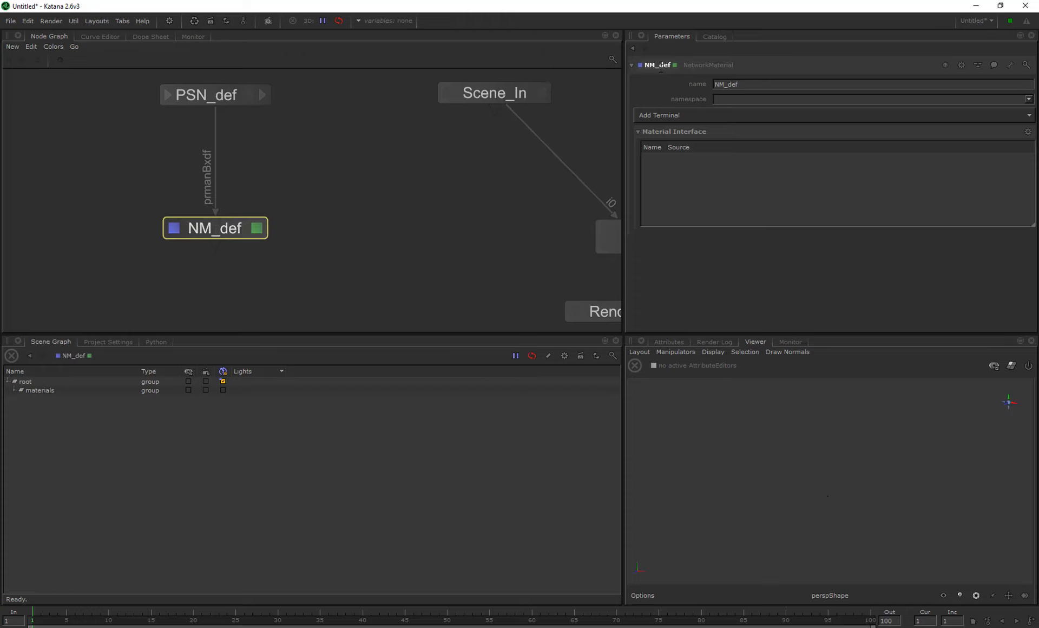
# Step: Connect the output of NM_def to Merge as a third input
pyautogui.moveTo(444, 193); pyautogui.dragTo(467, 188, button='middle')
pyautogui.scroll(3, 466, 188)
pyautogui.scroll(-5, 274, 193)
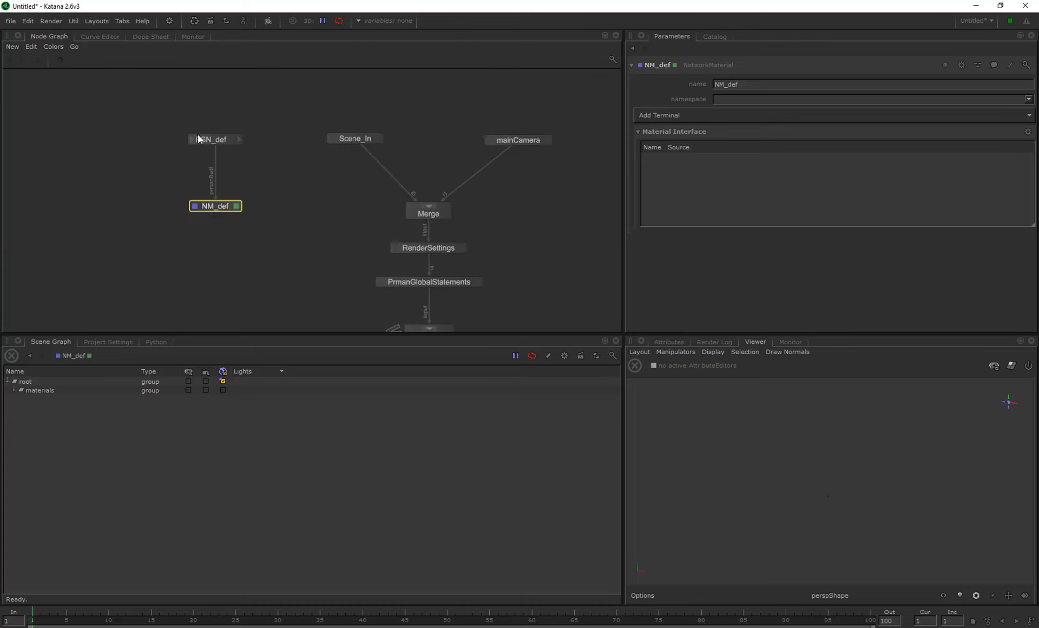
pyautogui.moveTo(296, 164)
pyautogui.mouseDown(button='middle')
pyautogui.moveTo(302, 124)
pyautogui.moveTo(289, 157)
pyautogui.mouseUp(button='middle')
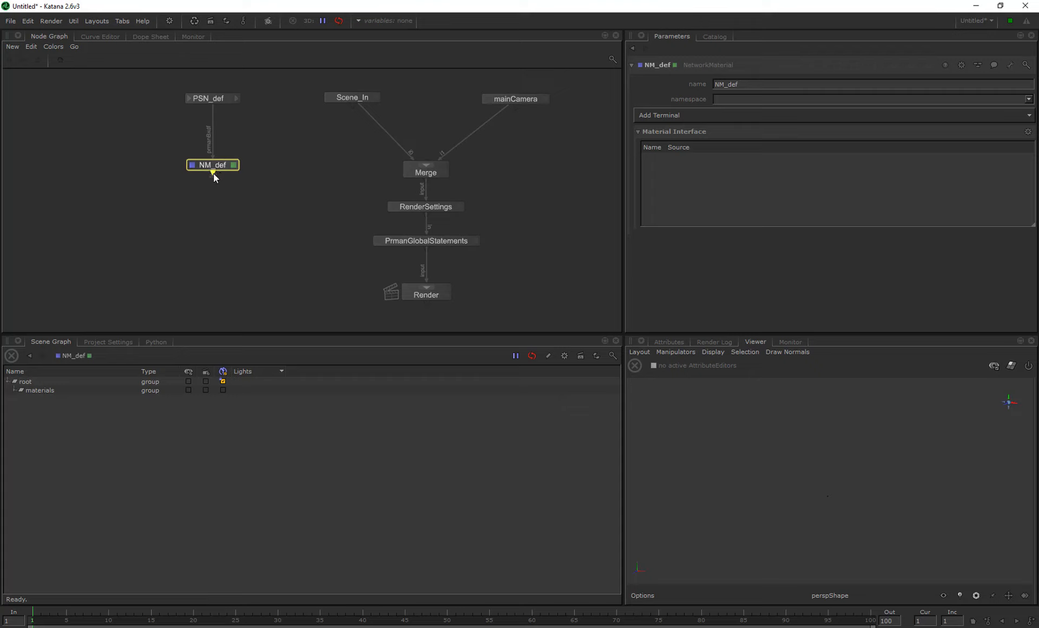
pyautogui.moveTo(213, 173); pyautogui.dragTo(426, 167)
# Step: Move RenderSettings, PrmanGlobalStatements and Render together further down, leaving a gap below Merge
pyautogui.moveTo(540, 319); pyautogui.dragTo(426, 245)
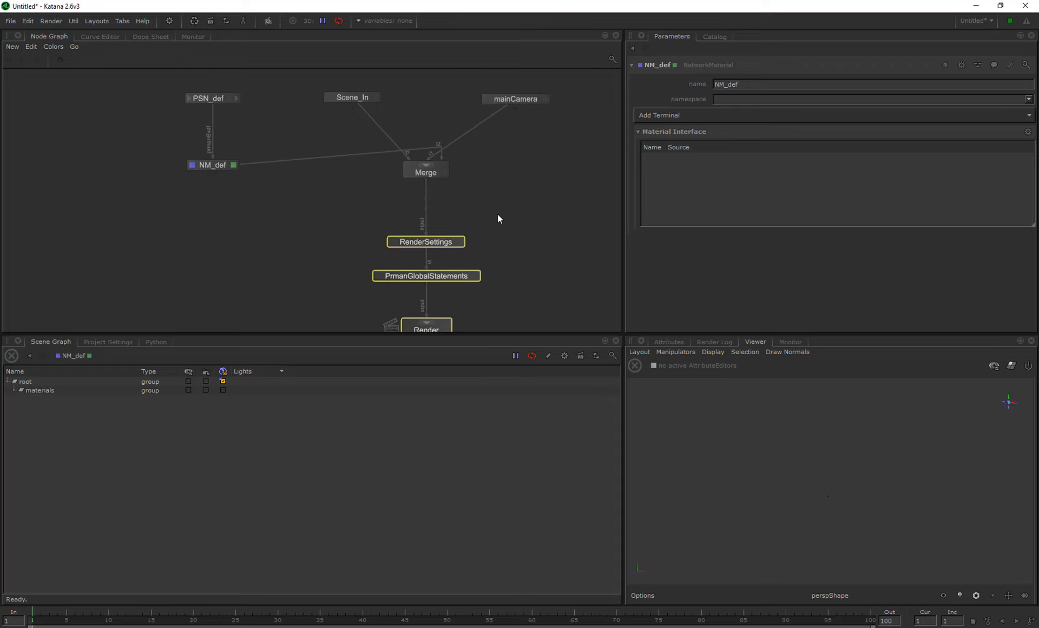
pyautogui.scroll(3, 490, 222)
pyautogui.scroll(-3, 458, 177)
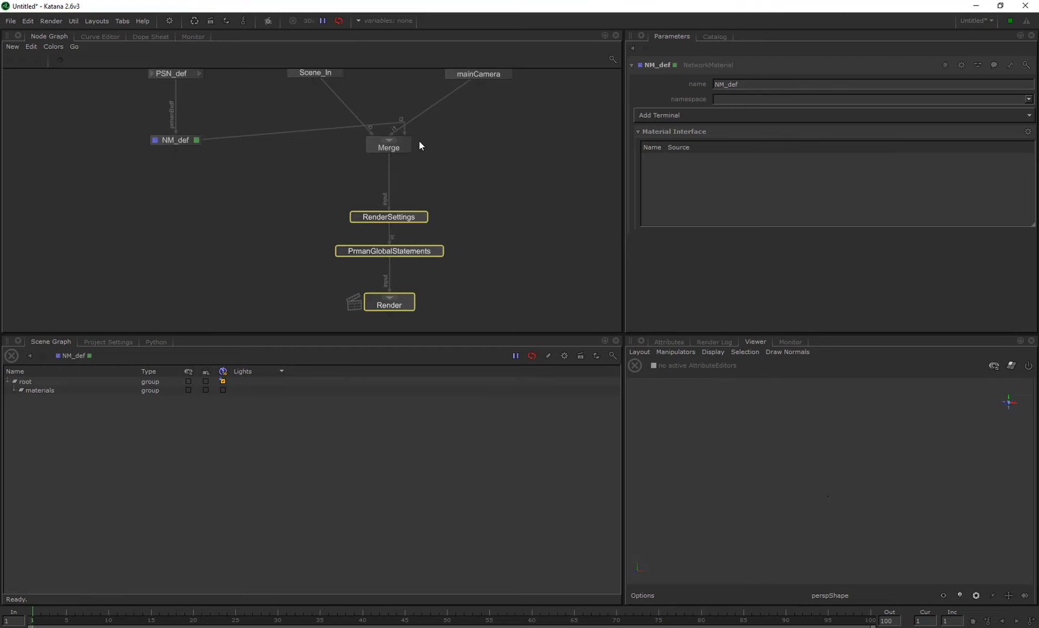
# Step: Add a MaterialAssign node and insert it on the connection between Merge and RenderSettings
pyautogui.click(399, 144)
pyautogui.click(405, 165)
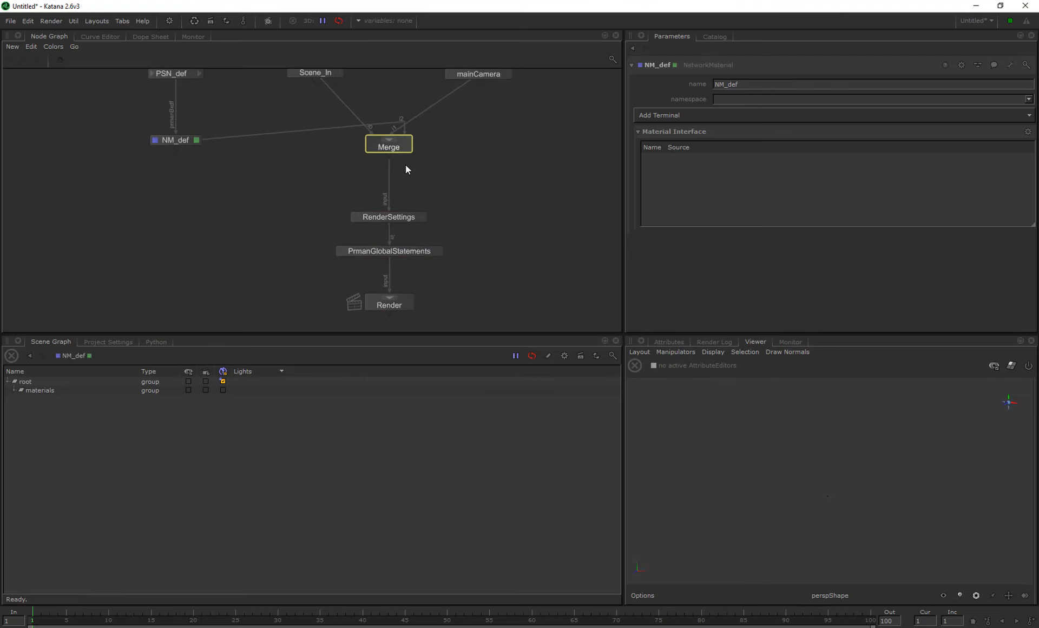
pyautogui.press('Tab')
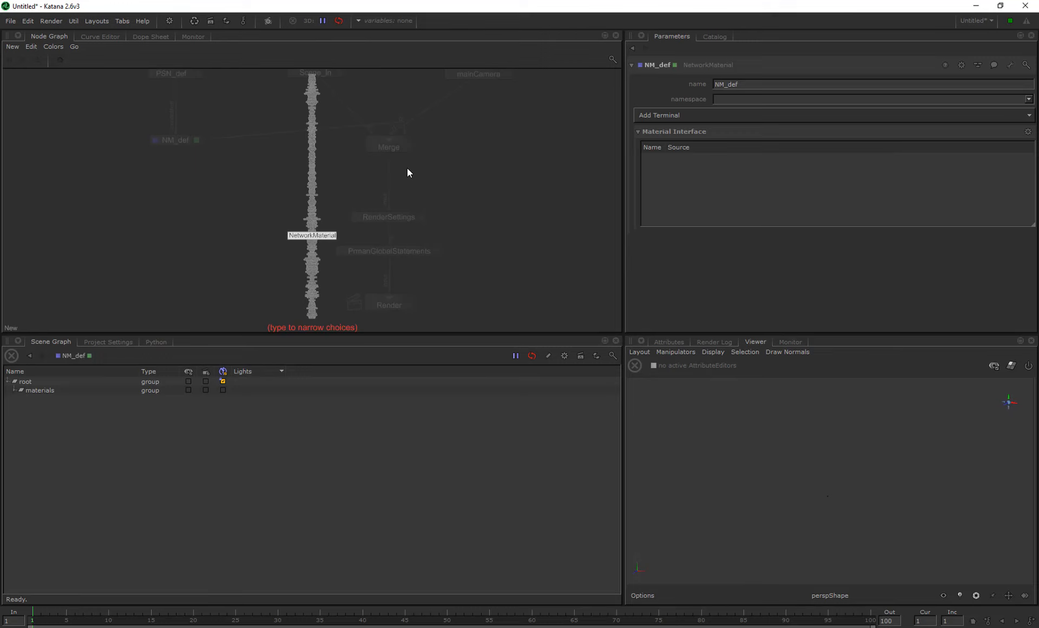
pyautogui.write('ma')
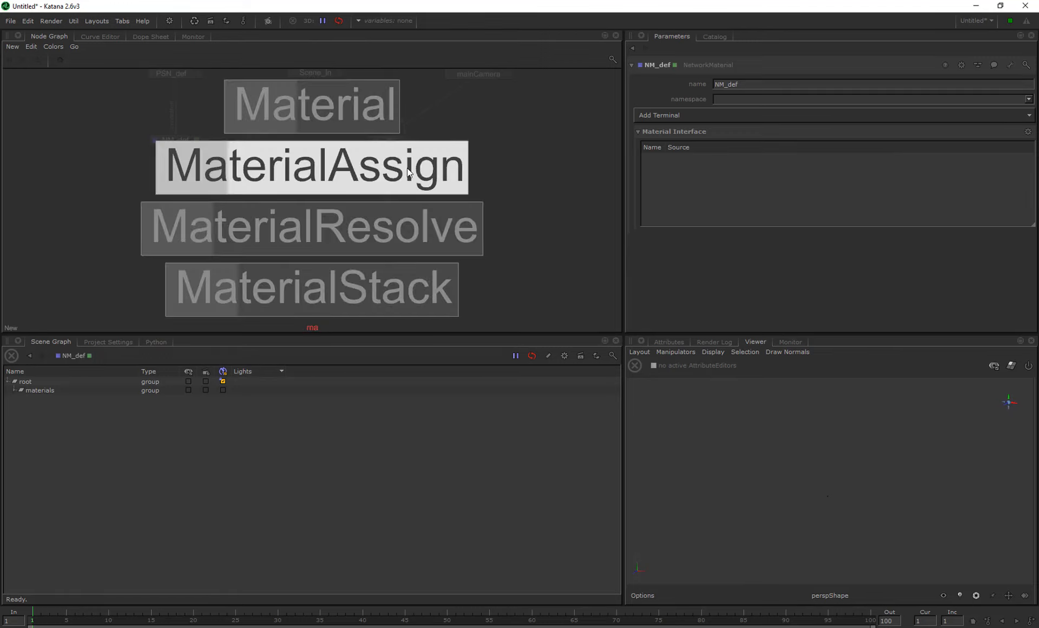
pyautogui.click(407, 167)
pyautogui.click(392, 189)
pyautogui.click(389, 181)
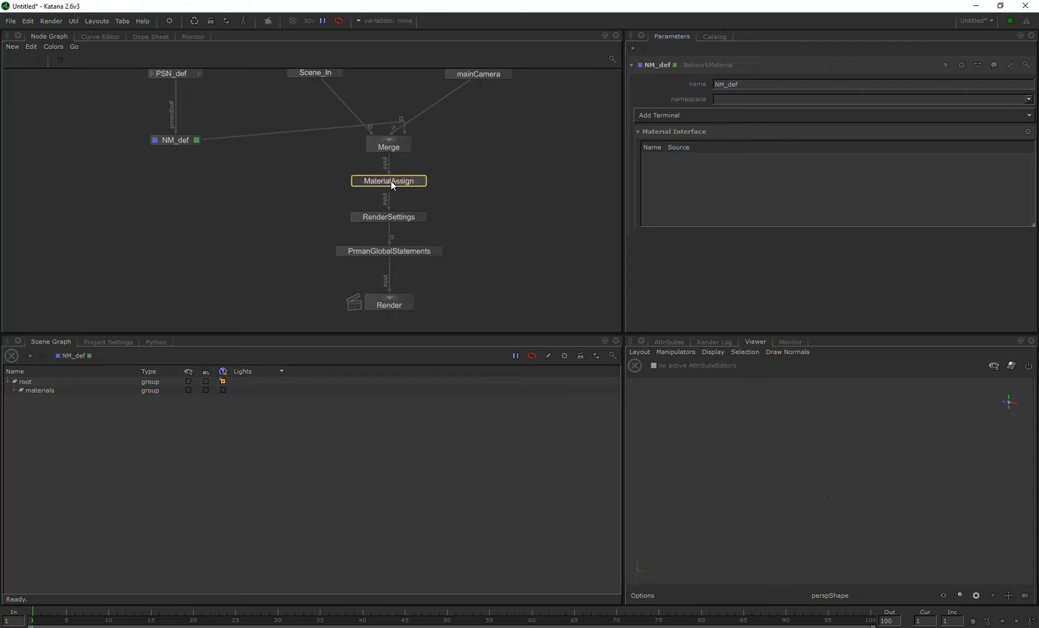
# Step: Set the MaterialAssign node's material to /root/materials/NM_def, taken from the scene graph viewed at Render
pyautogui.click(421, 181)
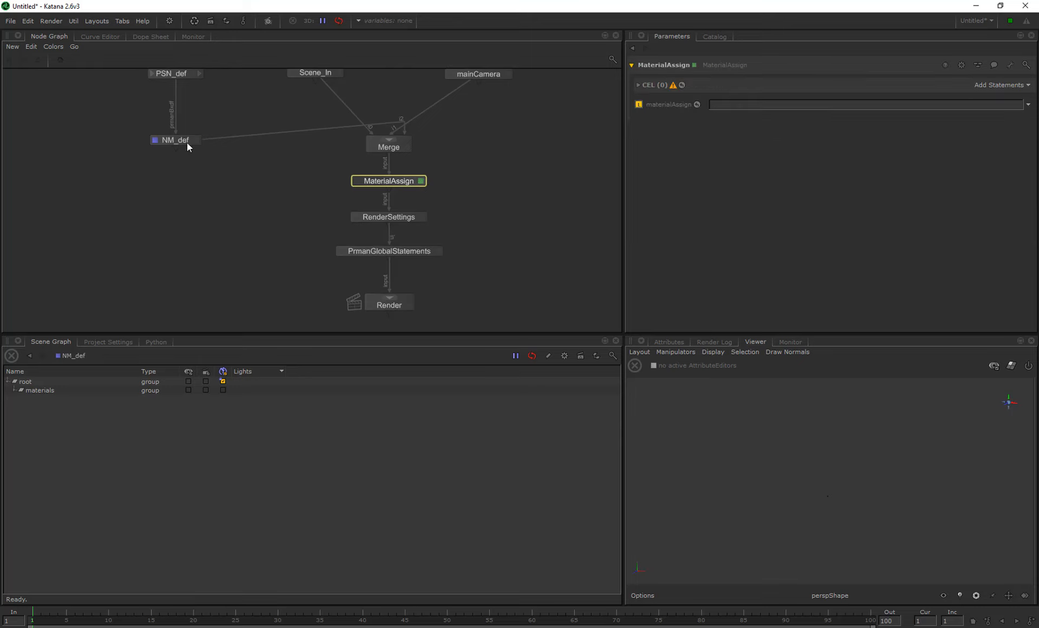
pyautogui.click(13, 391)
pyautogui.click(370, 306)
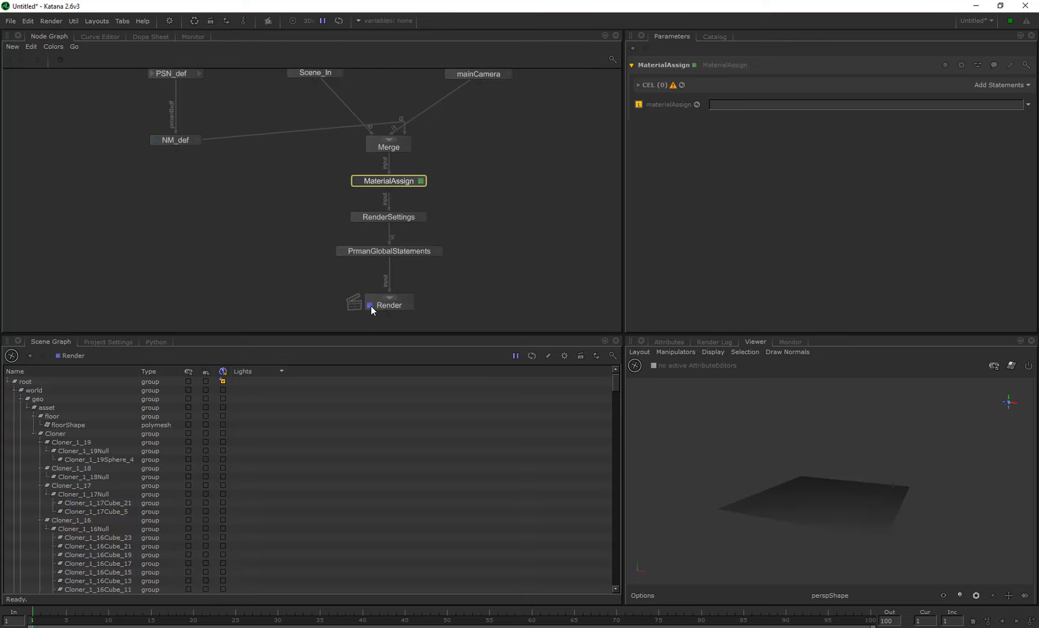
pyautogui.click(27, 404)
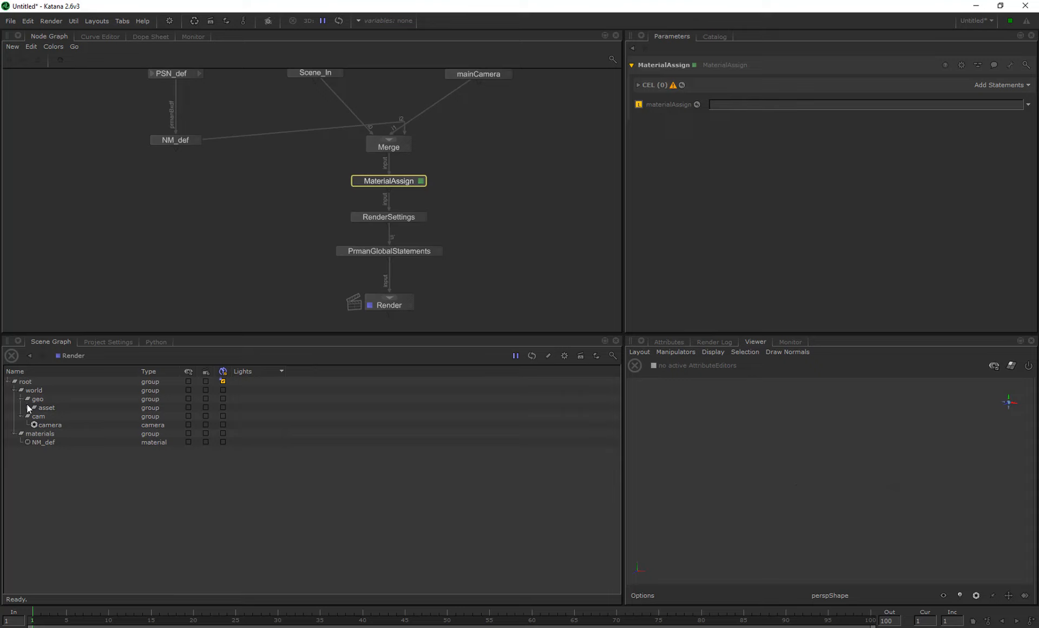
pyautogui.click(43, 443)
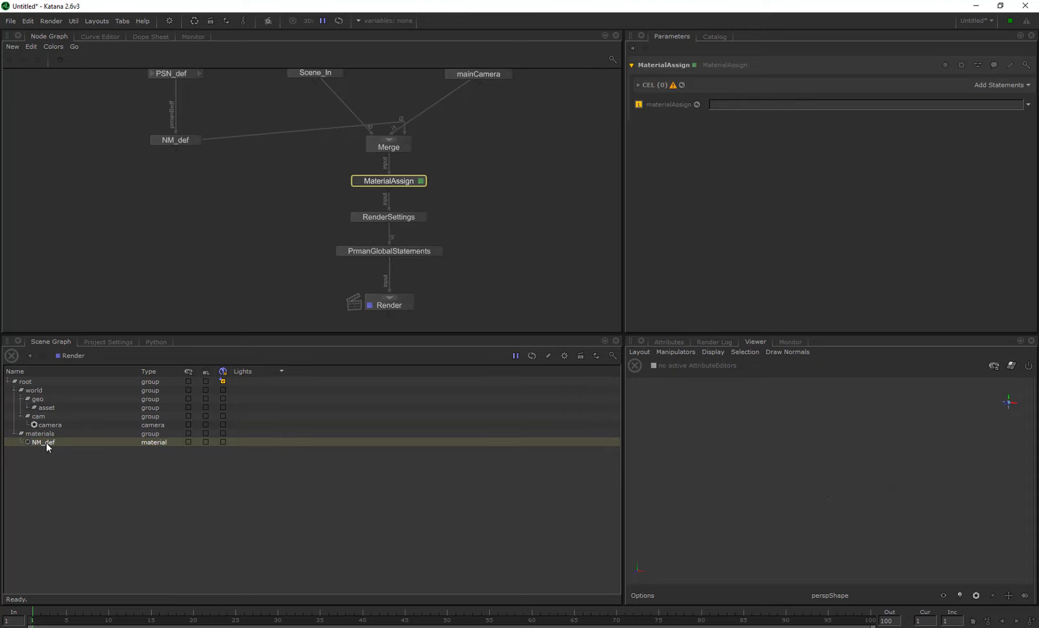
pyautogui.moveTo(47, 443); pyautogui.dragTo(551, 215)
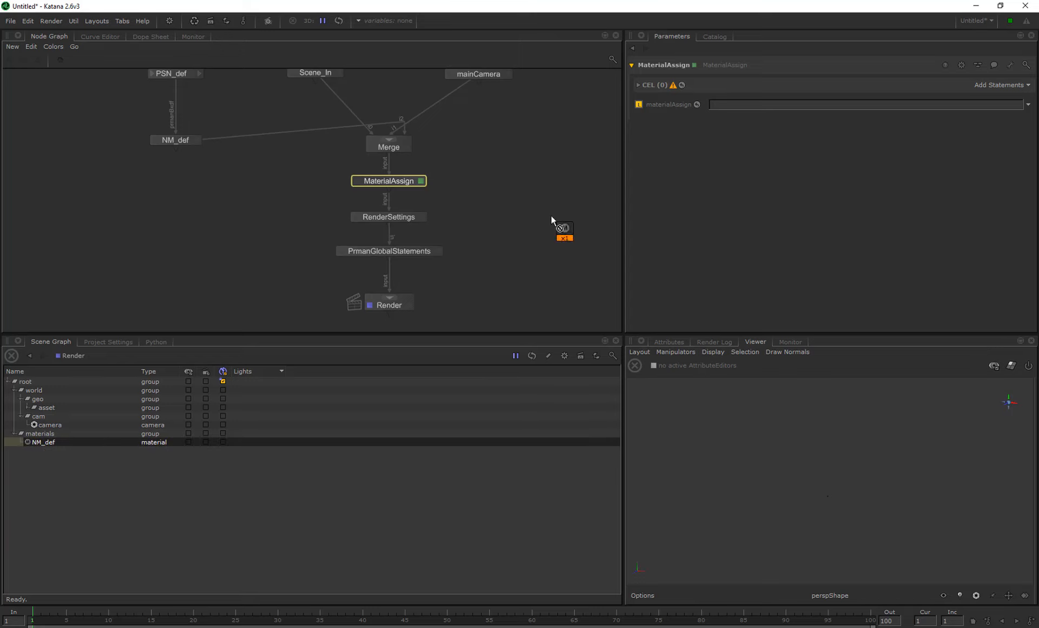
pyautogui.moveTo(726, 109); pyautogui.dragTo(727, 106)
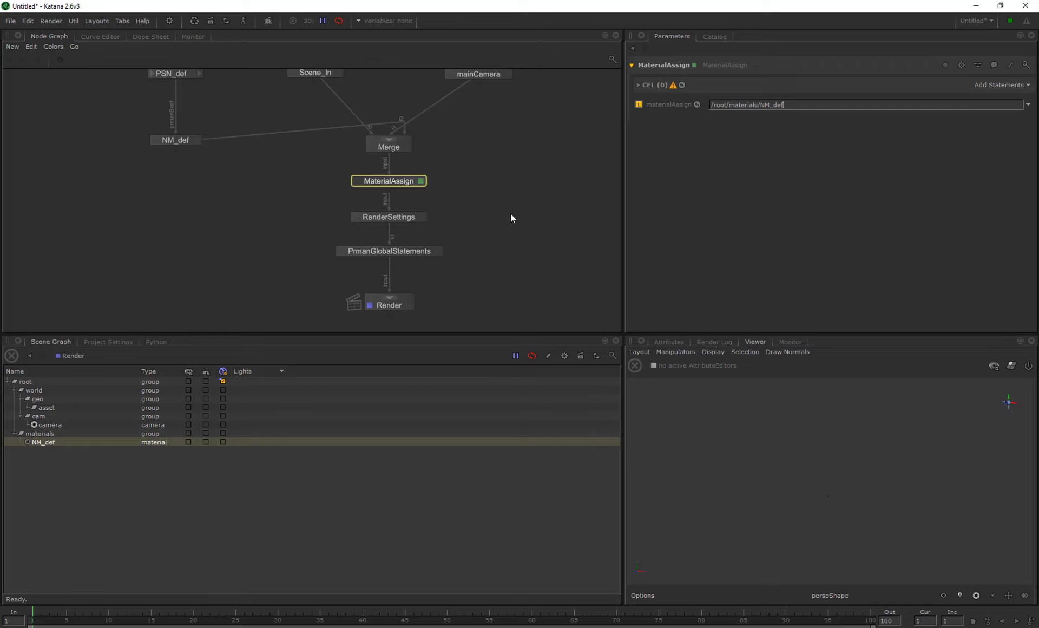
# Step: Add a Monitor view to the pane holding the Viewer and show the Catalog alongside Parameters
pyautogui.click(795, 341)
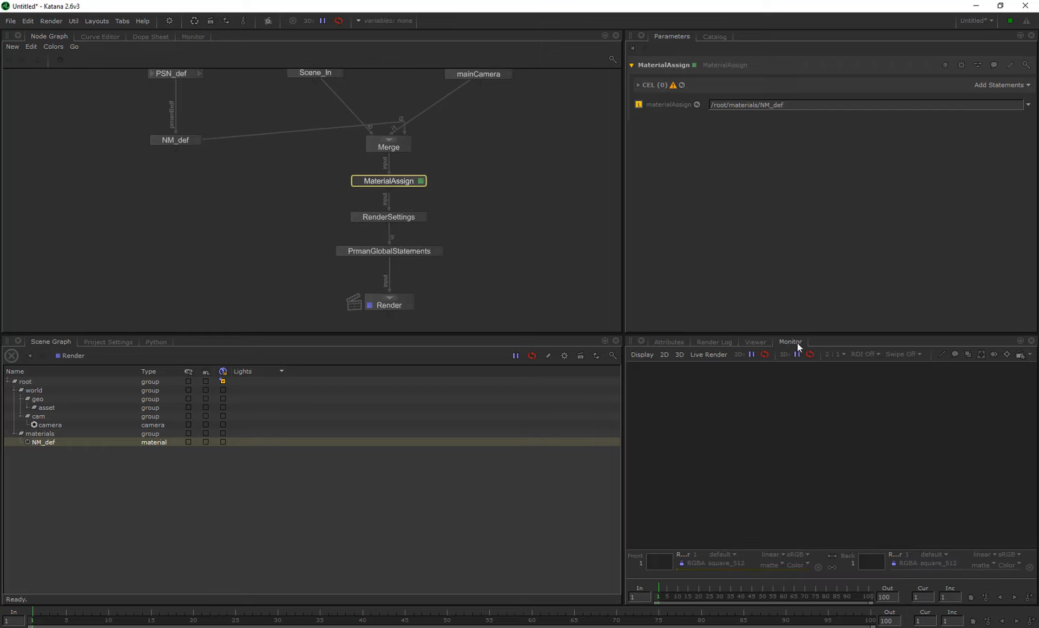
pyautogui.click(756, 341)
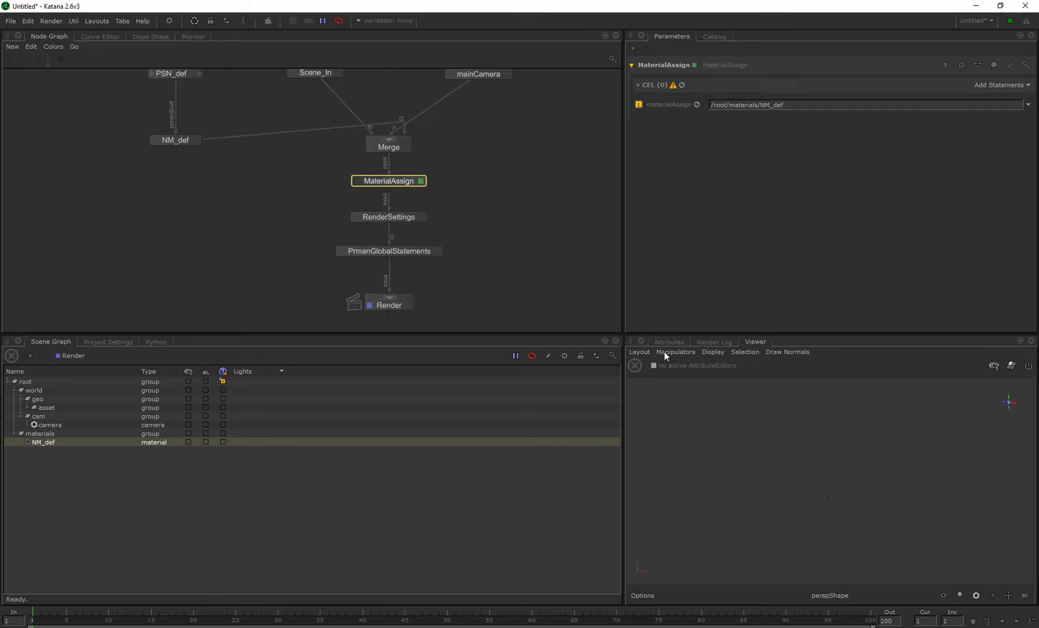
pyautogui.click(643, 340)
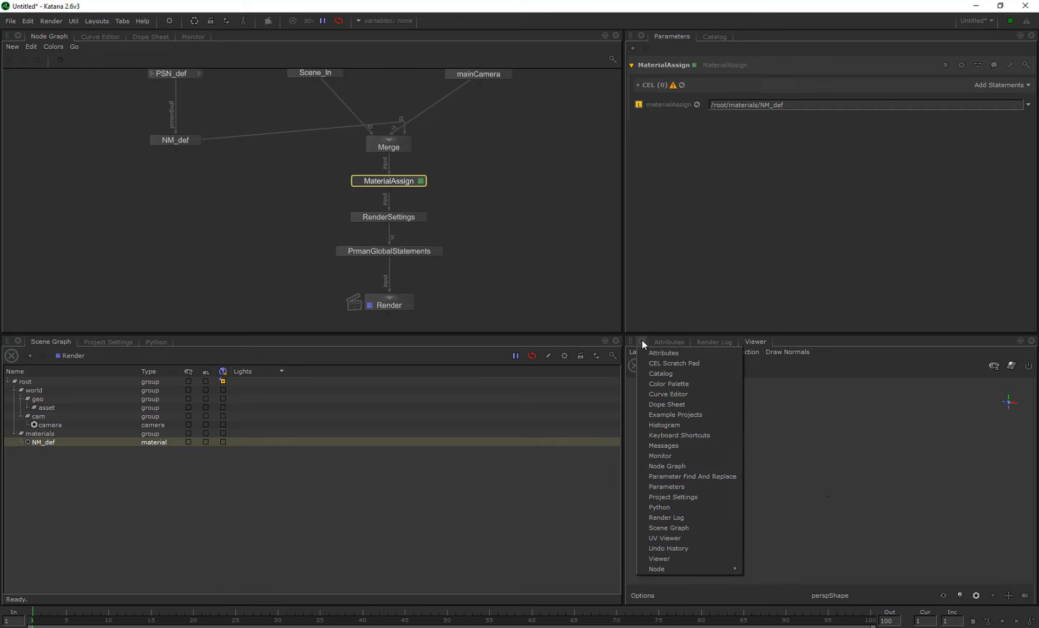
pyautogui.click(662, 456)
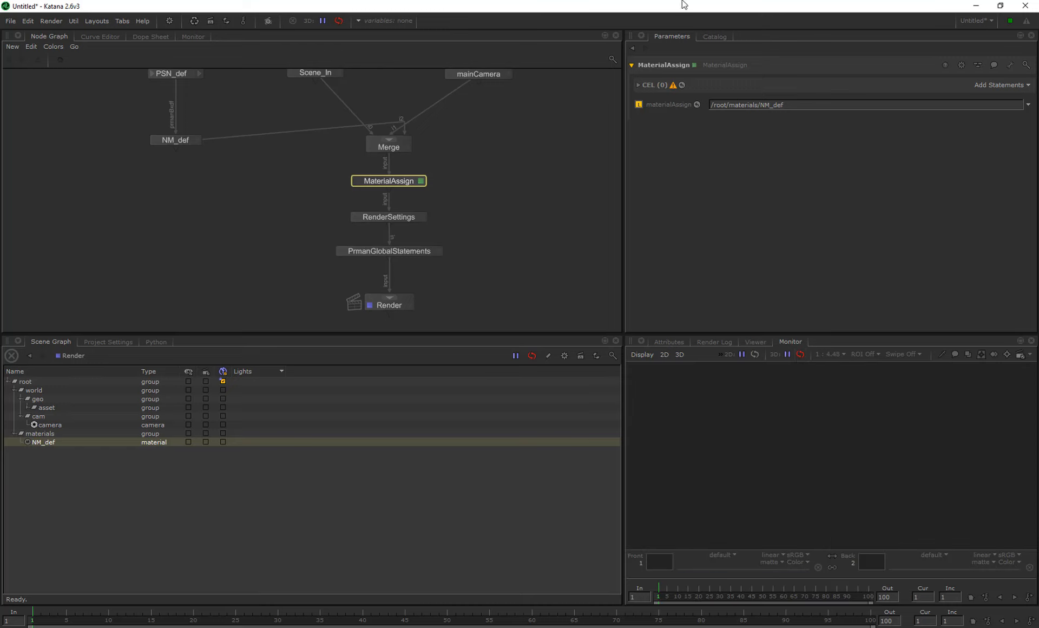
pyautogui.click(717, 37)
pyautogui.click(641, 35)
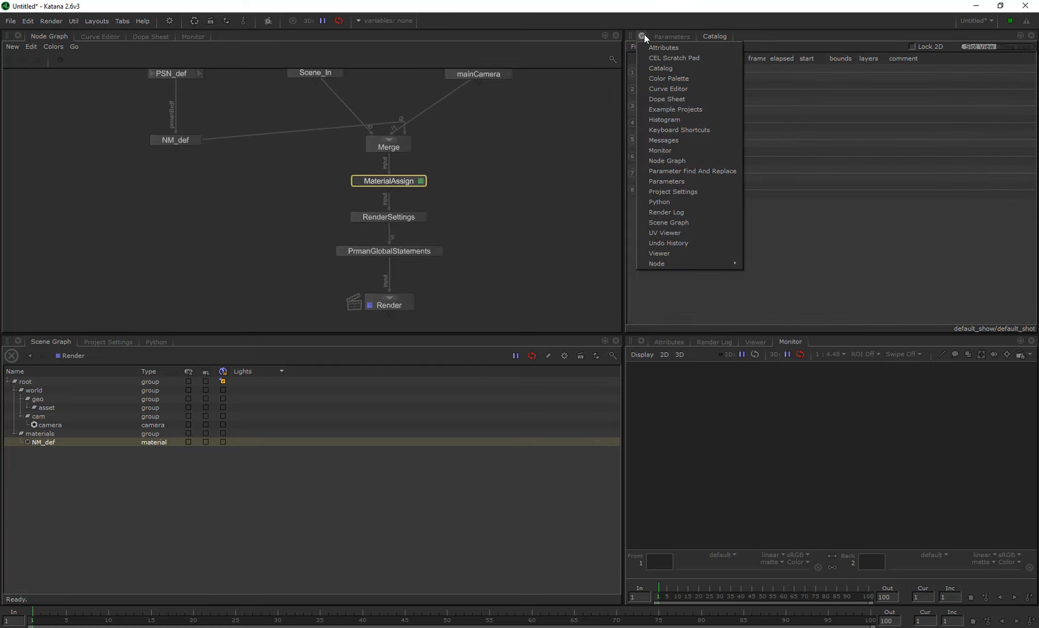
pyautogui.click(662, 67)
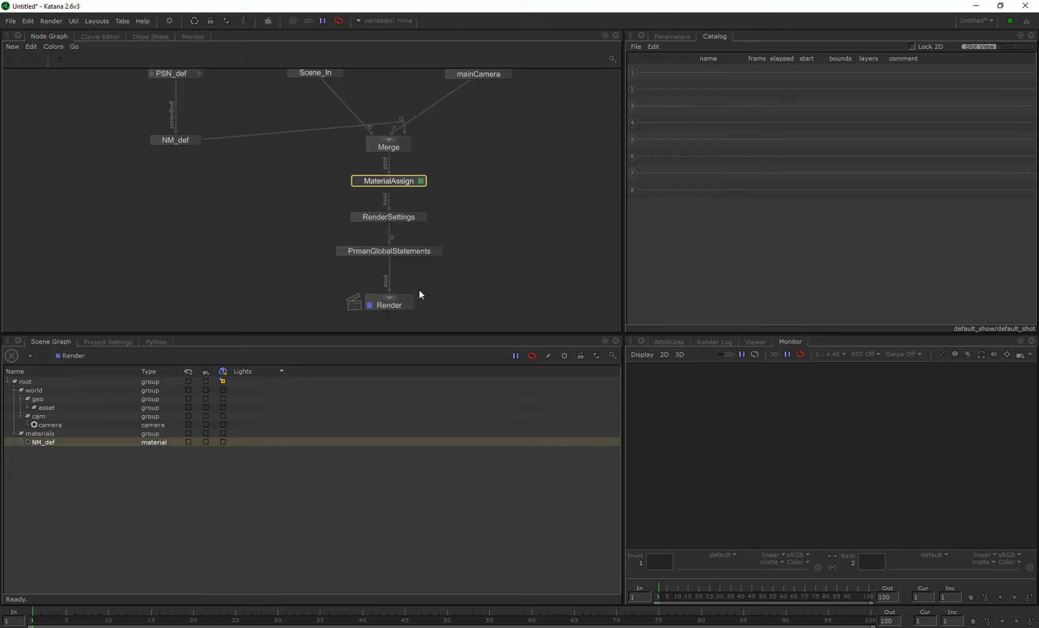
# Step: Examine the scene graph at mainCamera, Merge and Render, and check the fully expanded asset geometry in the Viewer
pyautogui.click(387, 305)
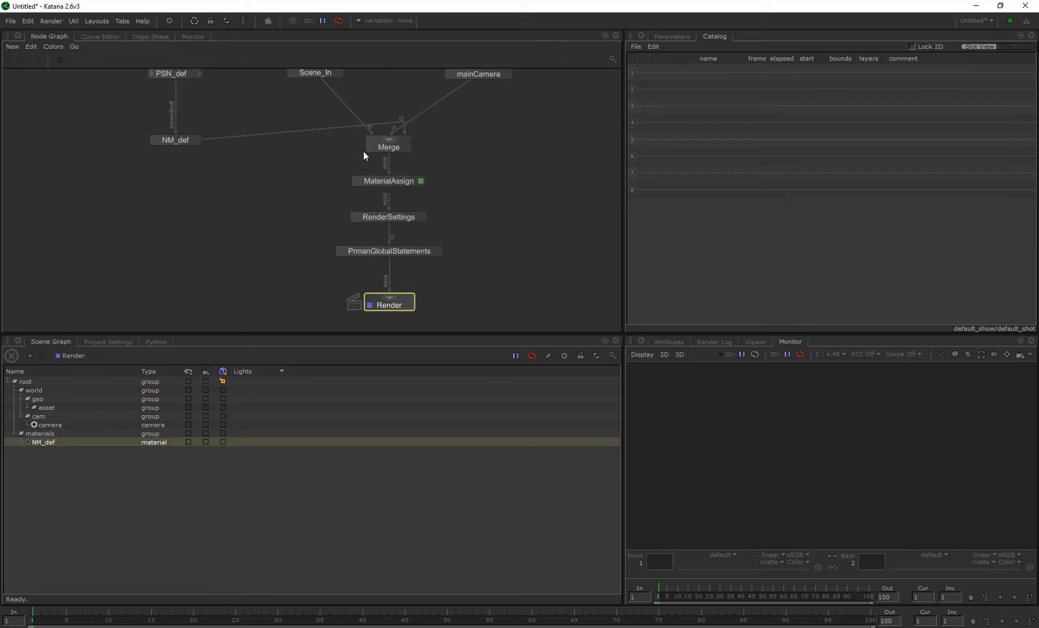
pyautogui.click(450, 74)
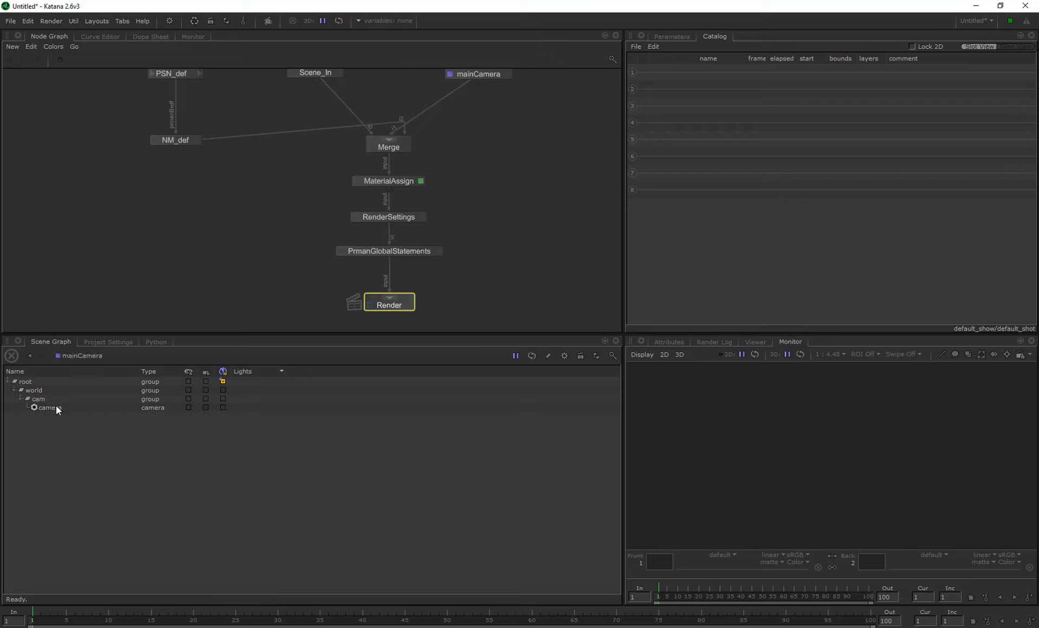
pyautogui.click(371, 148)
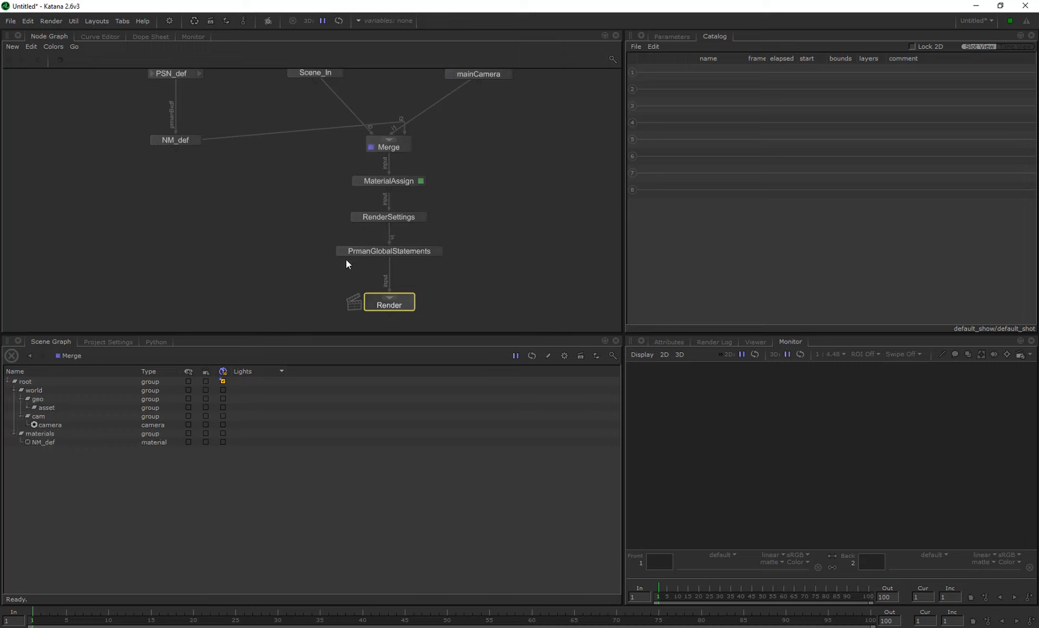
pyautogui.click(370, 305)
pyautogui.click(754, 342)
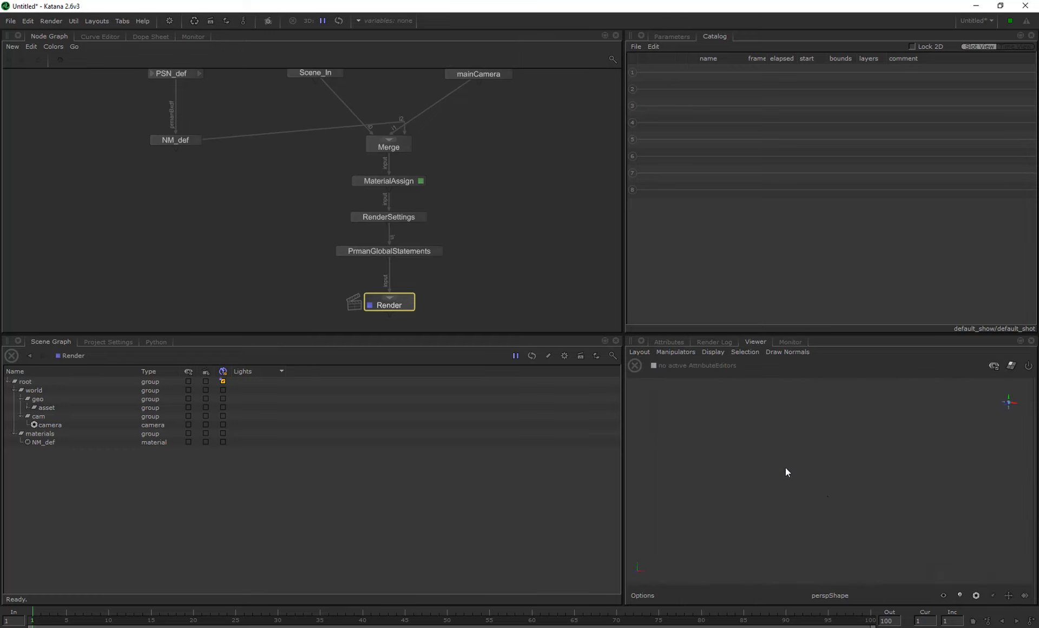
pyautogui.keyDown('shift'); pyautogui.click(27, 407); pyautogui.keyUp('shift')
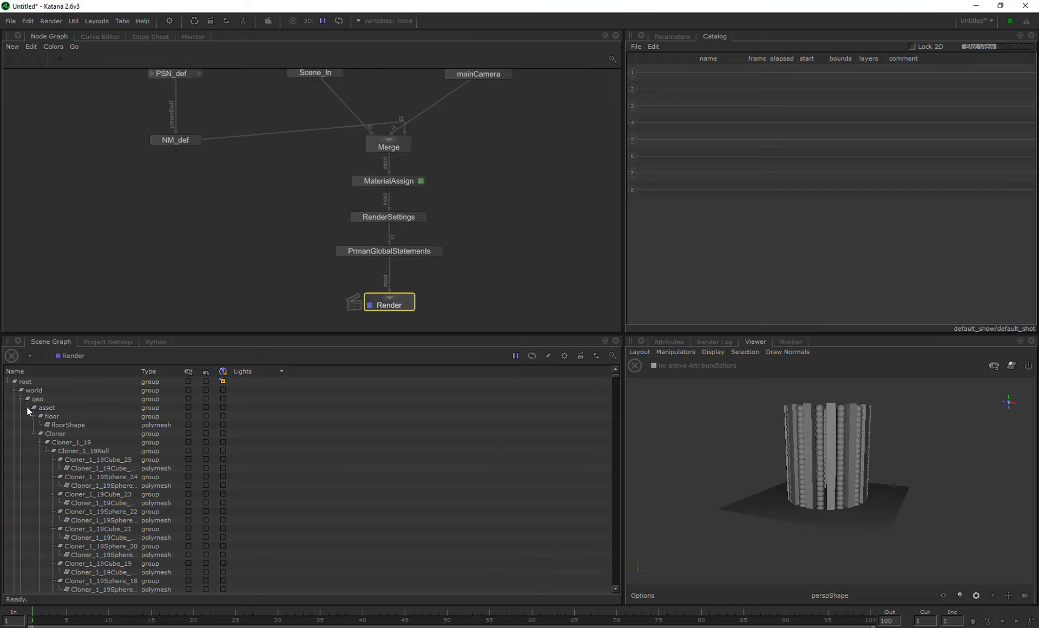
pyautogui.click(27, 407)
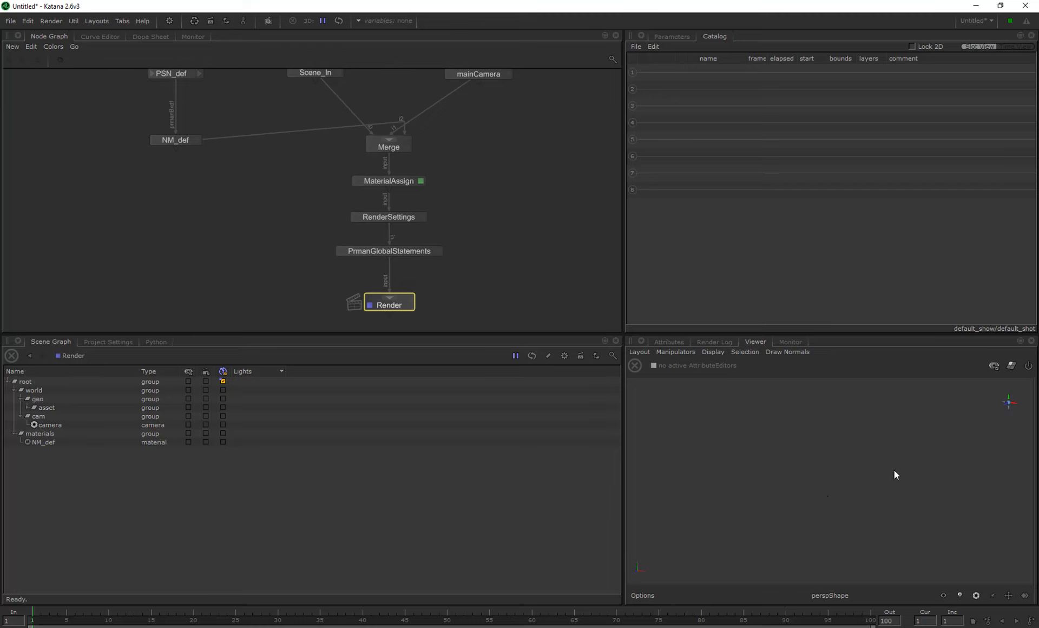
# Step: Run a preview render from the Render node and load the result into the Monitor's front buffer
pyautogui.click(791, 344)
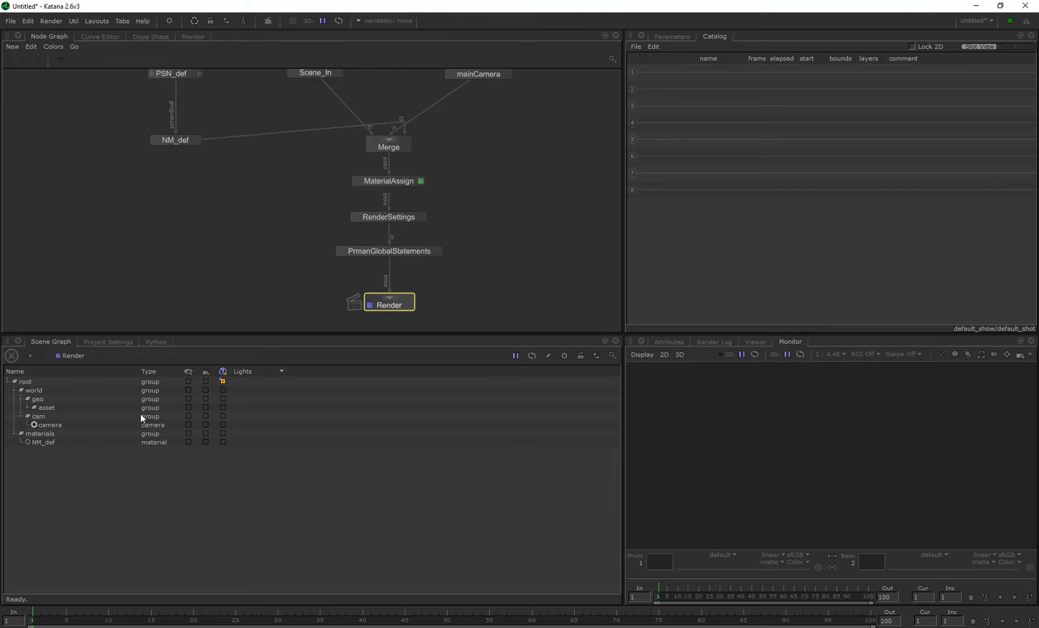
pyautogui.rightClick(392, 304)
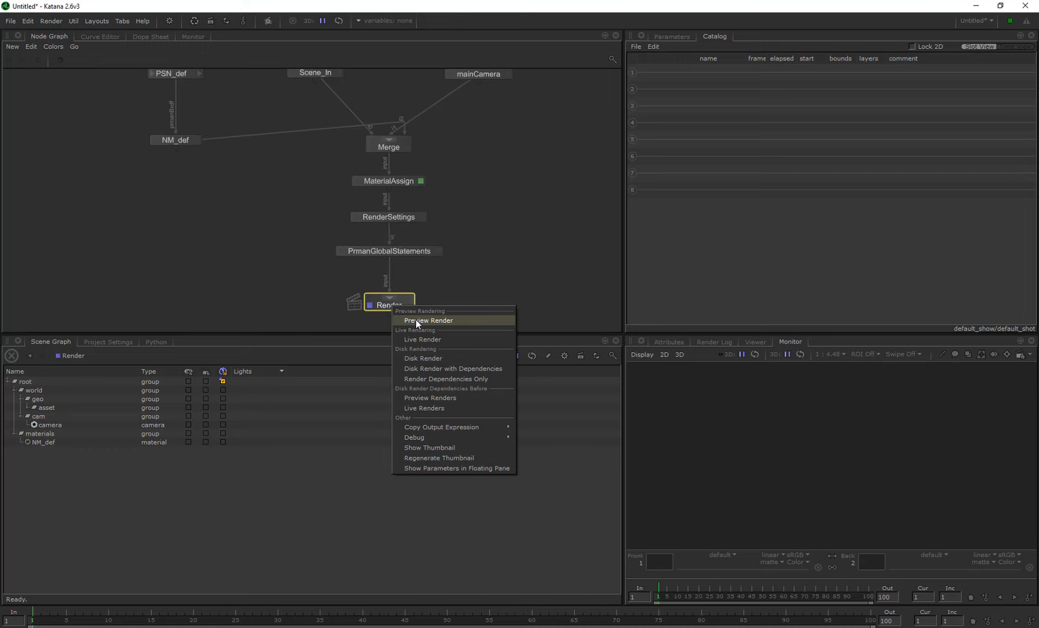
pyautogui.click(417, 322)
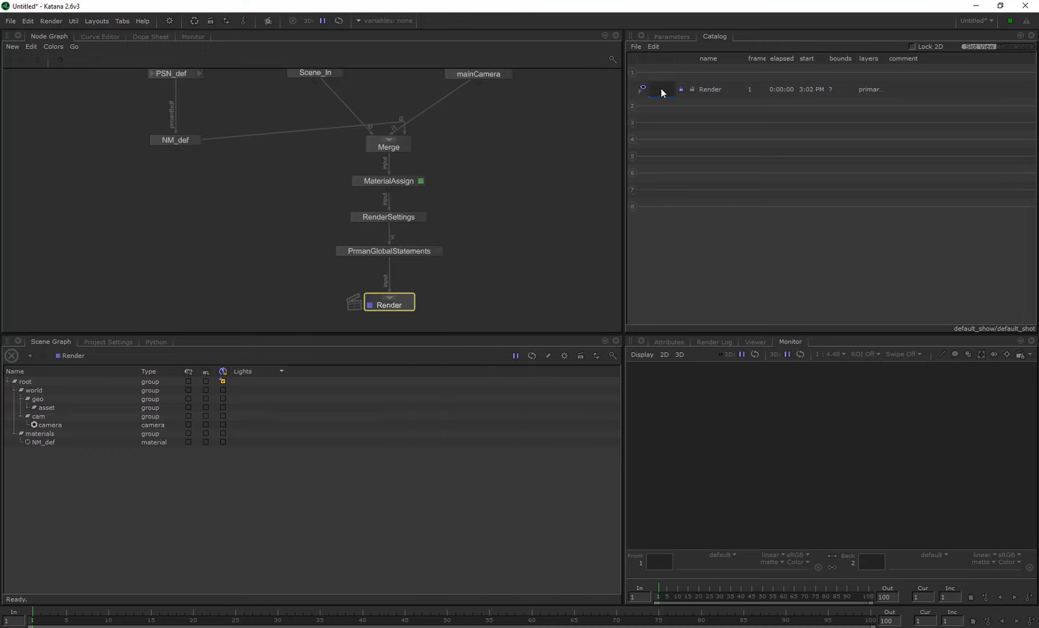
pyautogui.moveTo(663, 90); pyautogui.dragTo(664, 565)
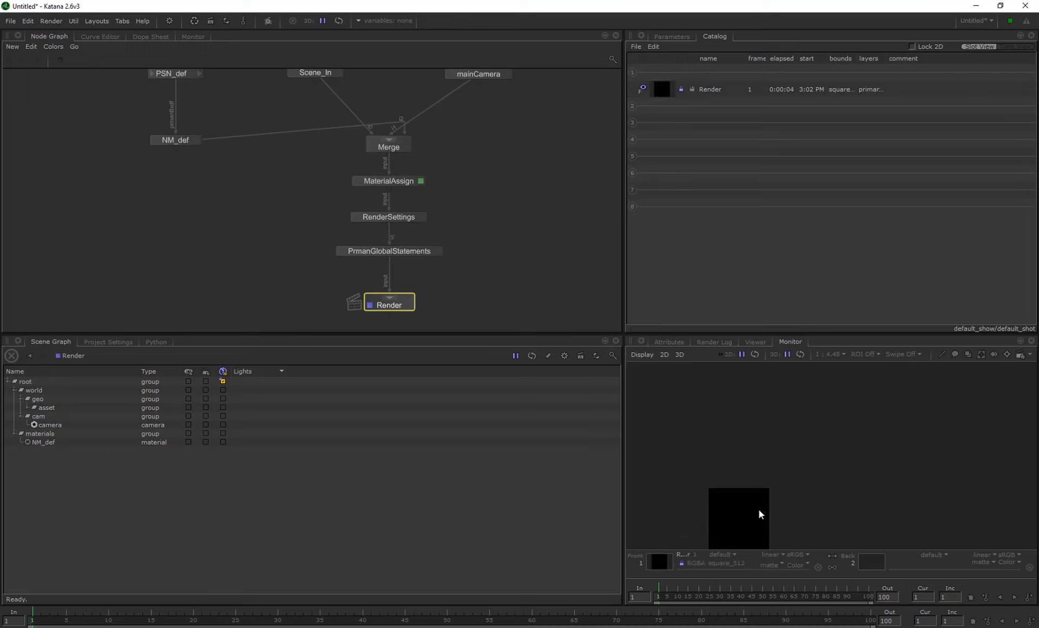
pyautogui.scroll(1, 752, 500)
pyautogui.moveTo(753, 522); pyautogui.dragTo(814, 494, button='middle')
pyautogui.scroll(1, 832, 440)
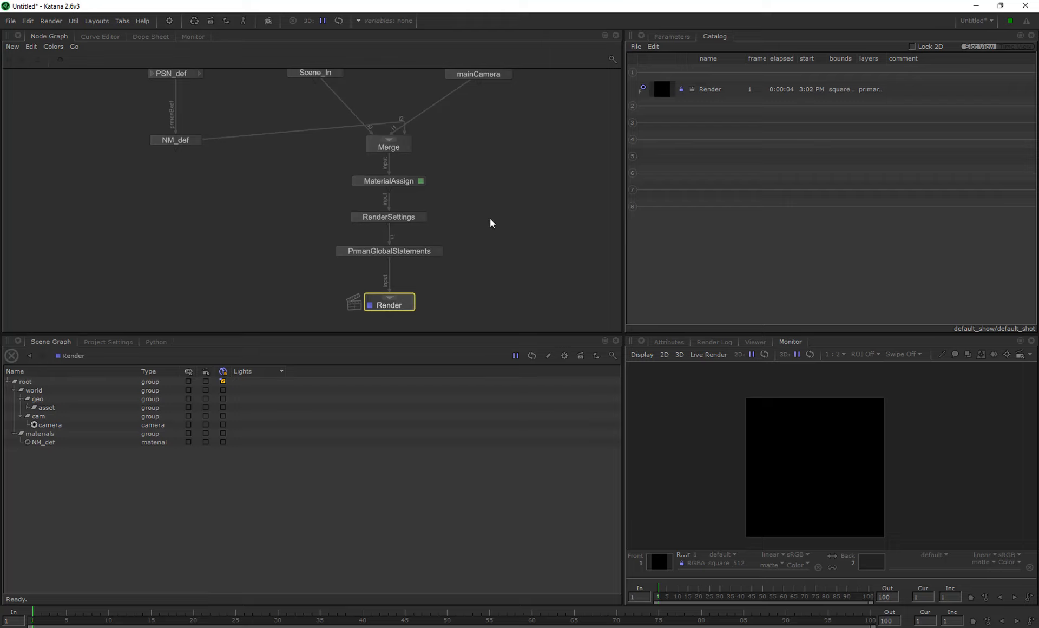
# Step: Move Merge and the nodes feeding it further up, leaving a large gap above MaterialAssign
pyautogui.scroll(-3, 479, 310)
pyautogui.moveTo(469, 309); pyautogui.dragTo(407, 237)
pyautogui.moveTo(481, 224); pyautogui.dragTo(330, 170)
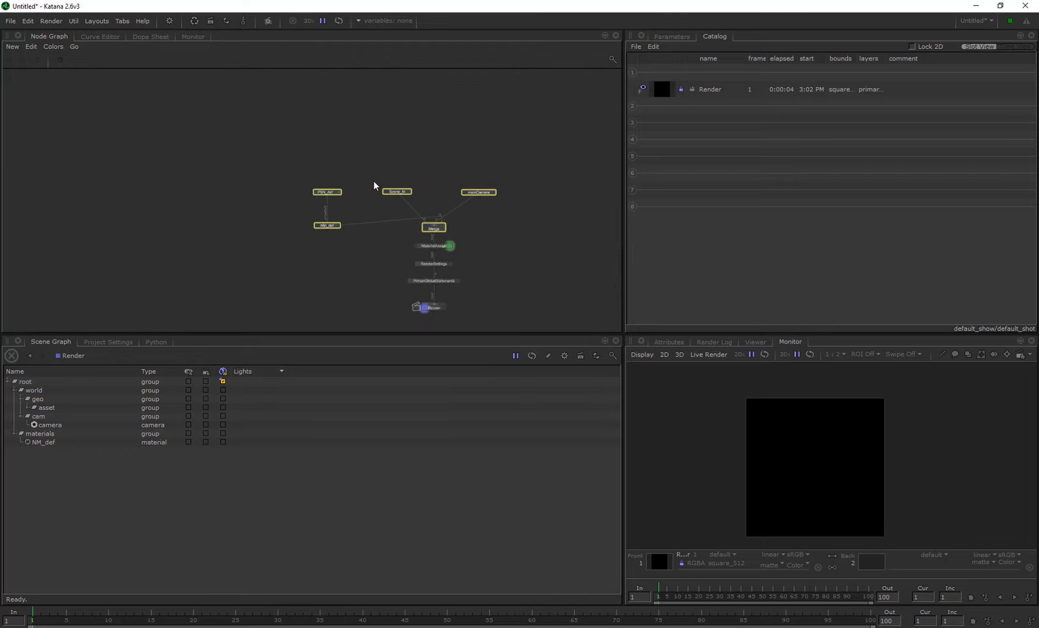
pyautogui.moveTo(397, 191); pyautogui.dragTo(355, 110)
pyautogui.moveTo(498, 310); pyautogui.dragTo(392, 239)
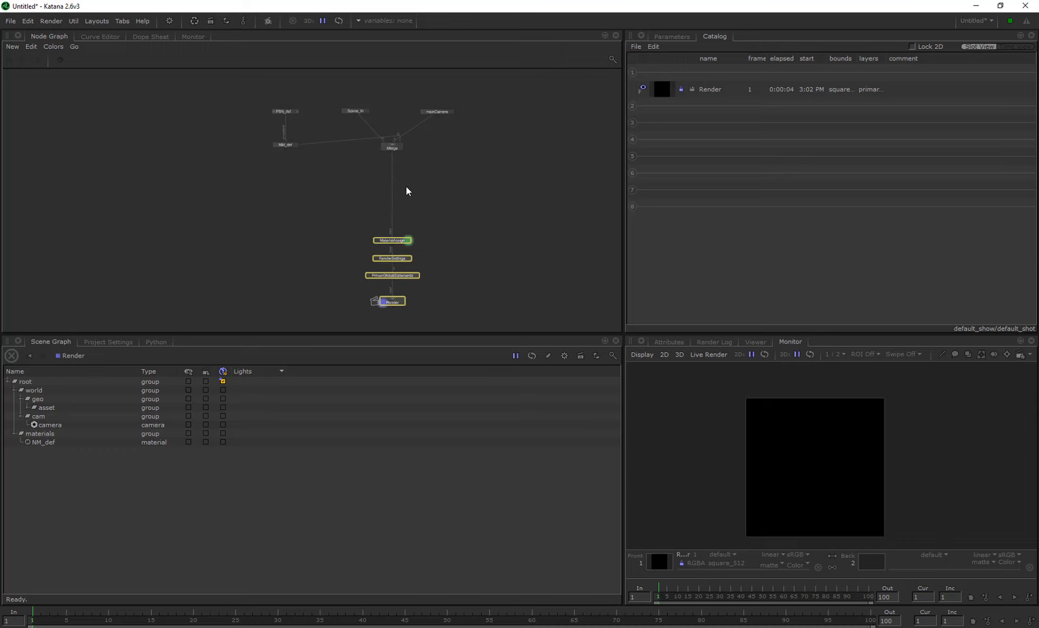
pyautogui.press('space')
pyautogui.press('space')
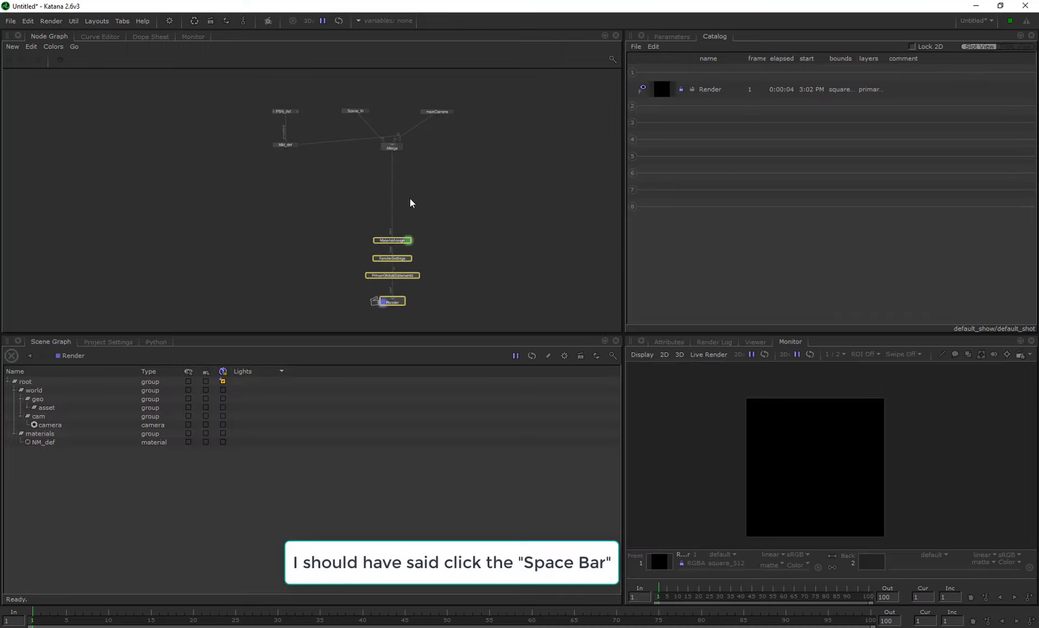
# Step: Create a GafferThree node in the gap below Merge
pyautogui.scroll(3, 407, 193)
pyautogui.click(425, 173)
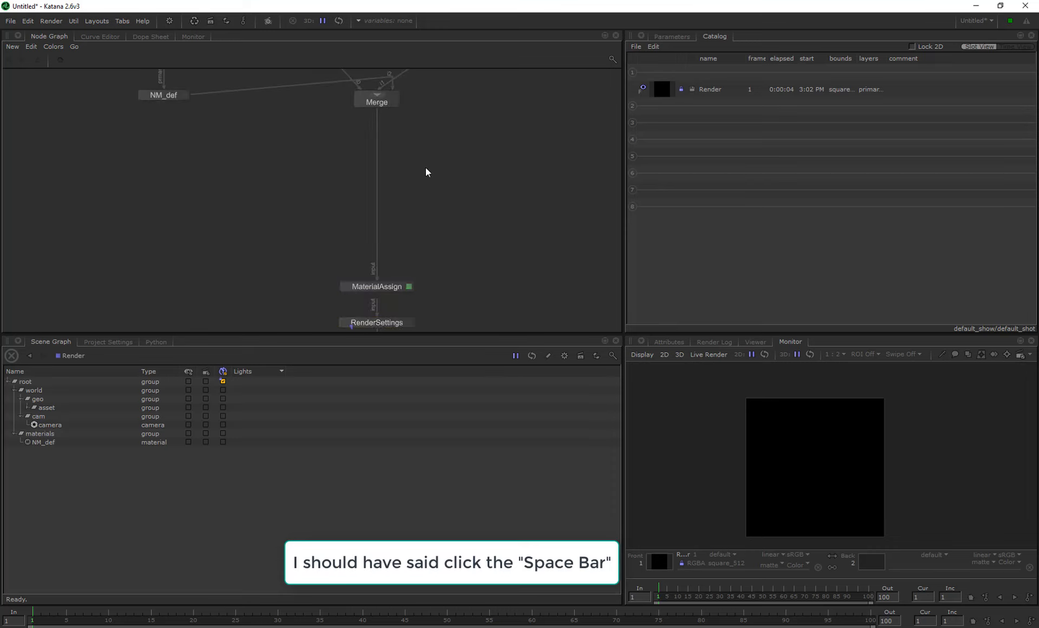
pyautogui.press('Tab')
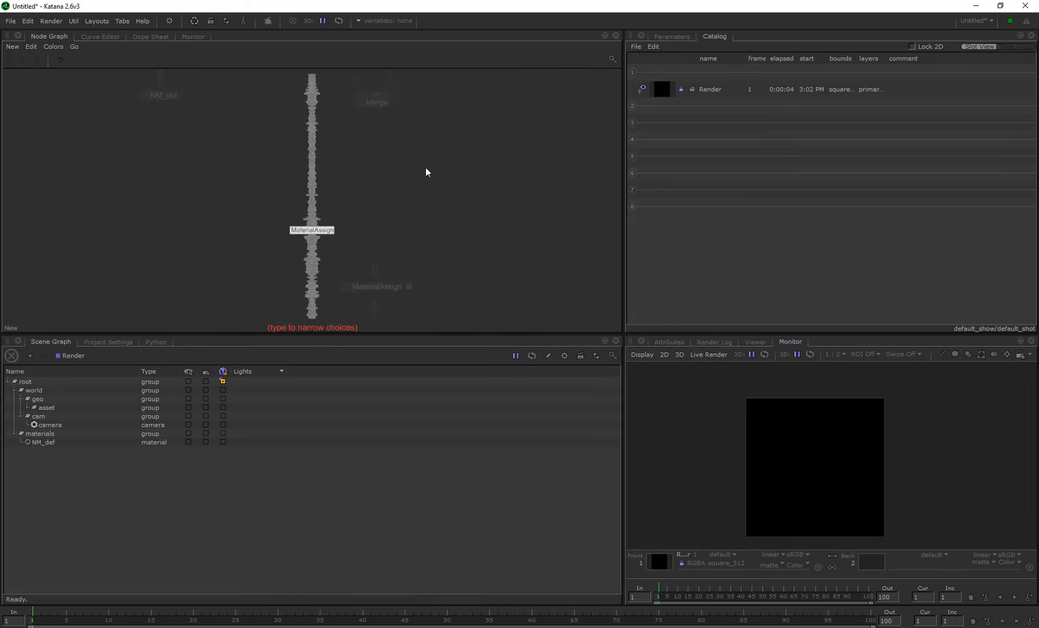
pyautogui.write('ga')
pyautogui.press('Down')
pyautogui.press('Return')
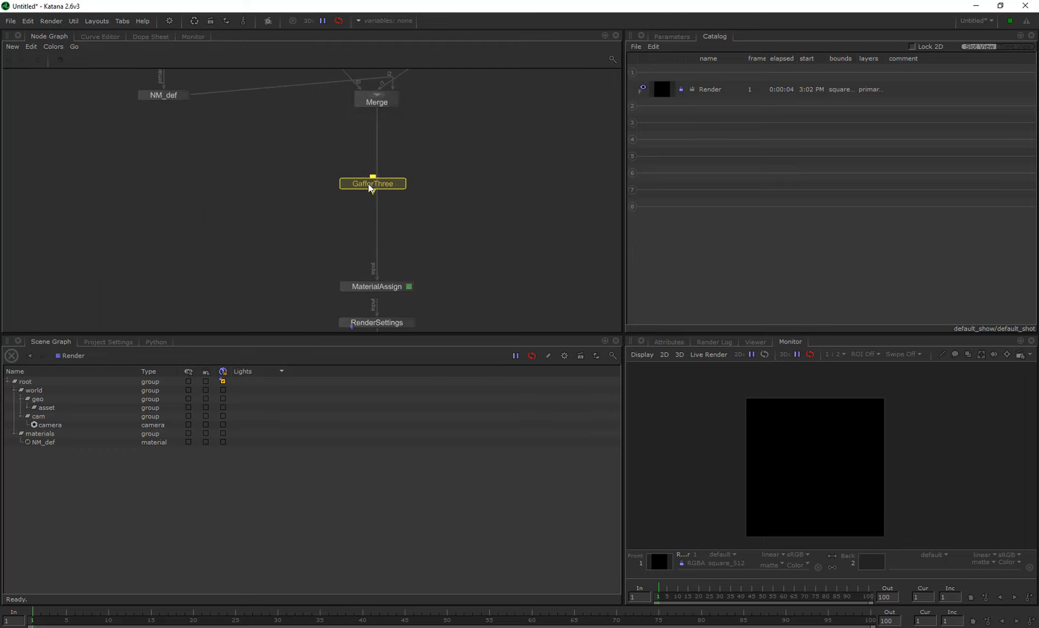
# Step: Rearrange the nodes so GafferThree sits connected between MaterialAssign and RenderSettings, and open GafferThree's parameters and scene graph
pyautogui.click(461, 258)
pyautogui.moveTo(462, 258); pyautogui.dragTo(385, 192)
pyautogui.click(385, 284)
pyautogui.moveTo(371, 311); pyautogui.dragTo(378, 244)
pyautogui.doubleClick(378, 244)
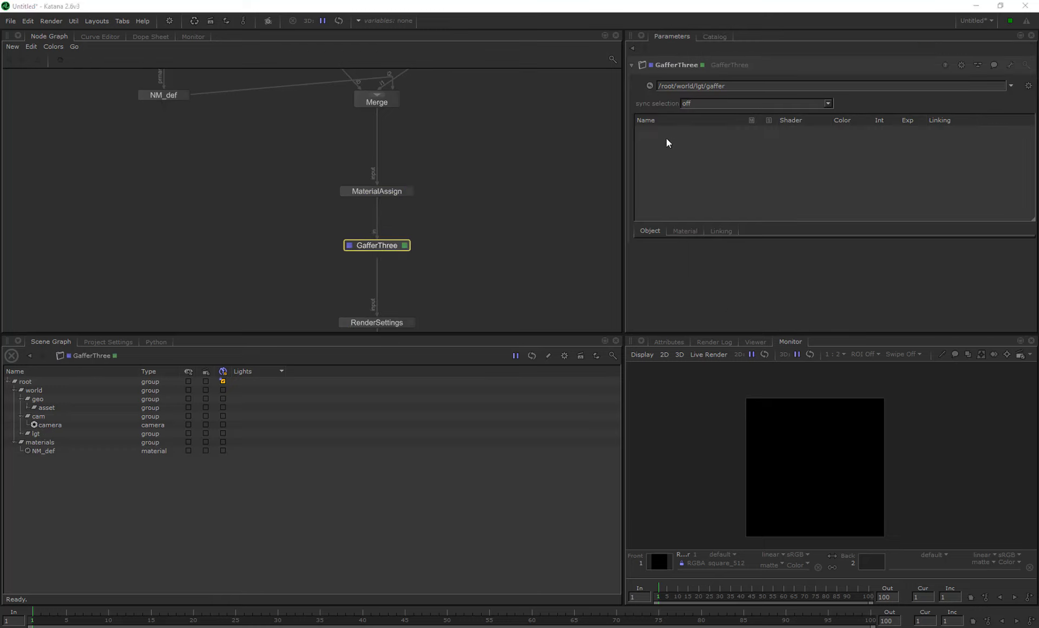
# Step: Add a PxrDomeLight to the GafferThree light list and look over its transform settings
pyautogui.rightClick(650, 137)
pyautogui.moveTo(698, 144)
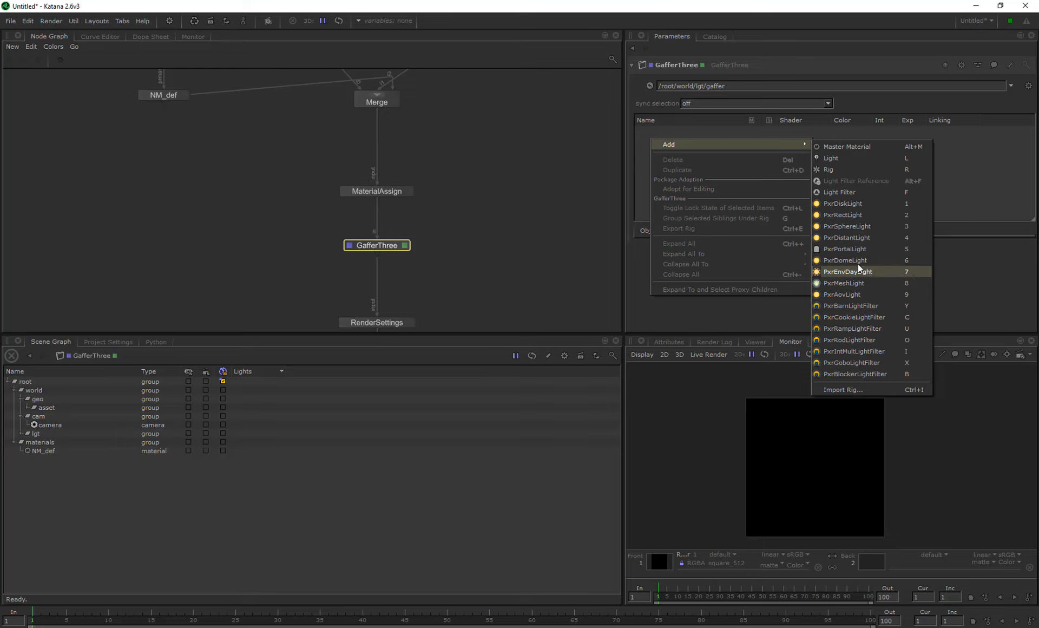
pyautogui.click(845, 261)
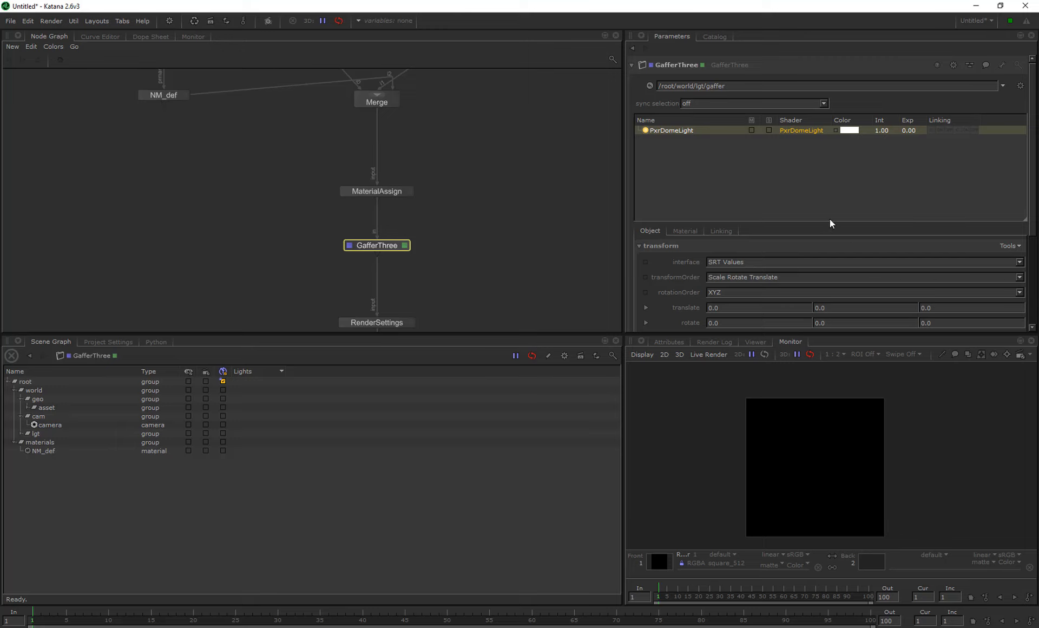
pyautogui.scroll(-5, 879, 246)
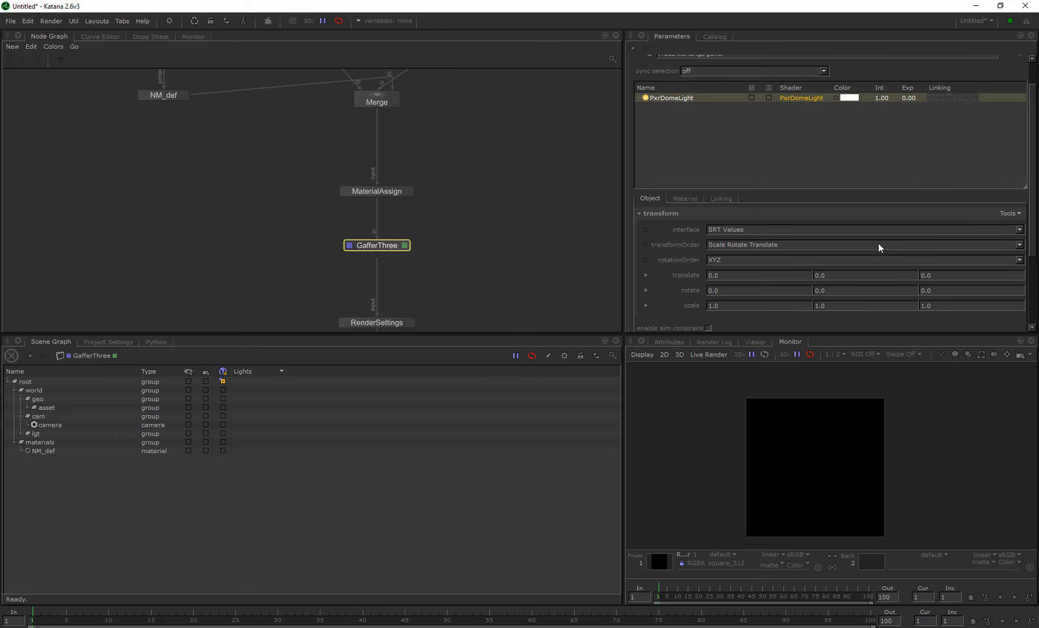
pyautogui.scroll(5, 879, 247)
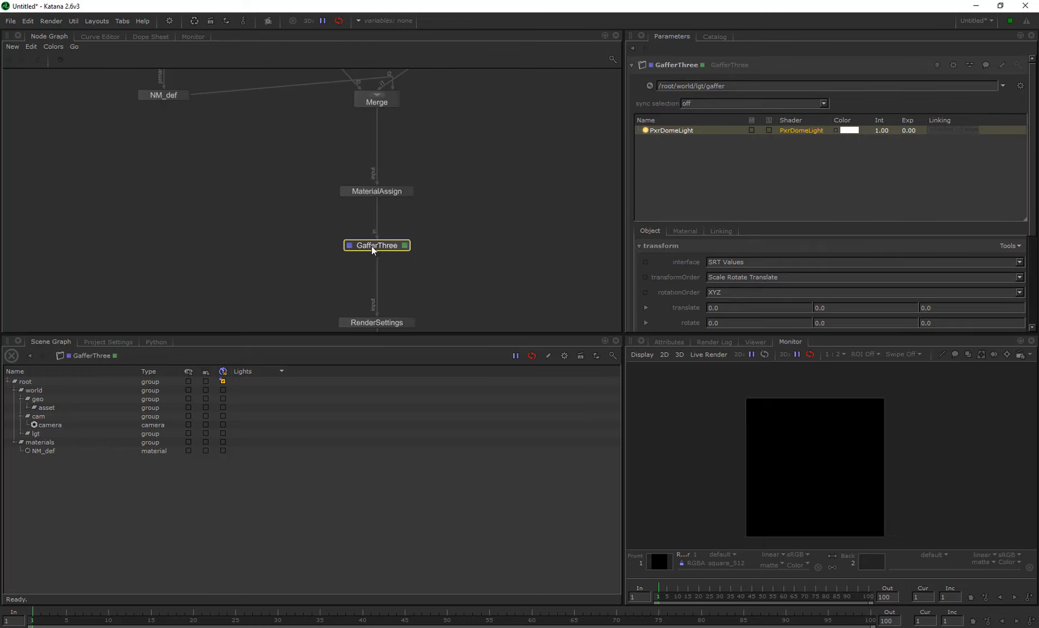
# Step: Run a preview render of the dome-lit scene from the Render node and load the new Catalog image into the Monitor's back buffer
pyautogui.click(712, 37)
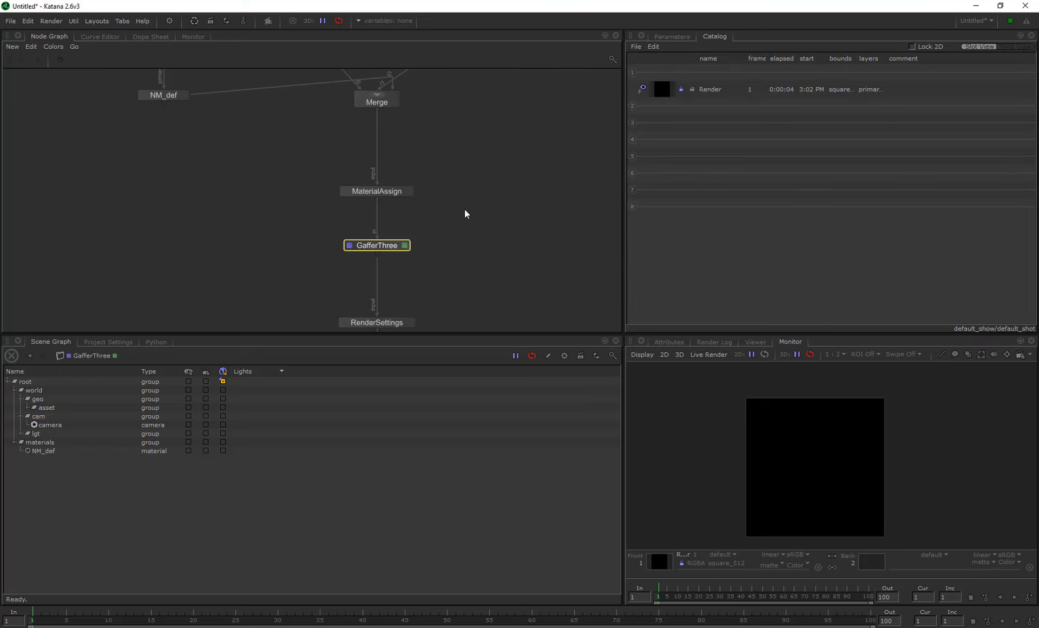
pyautogui.moveTo(454, 245); pyautogui.dragTo(427, 103, button='middle')
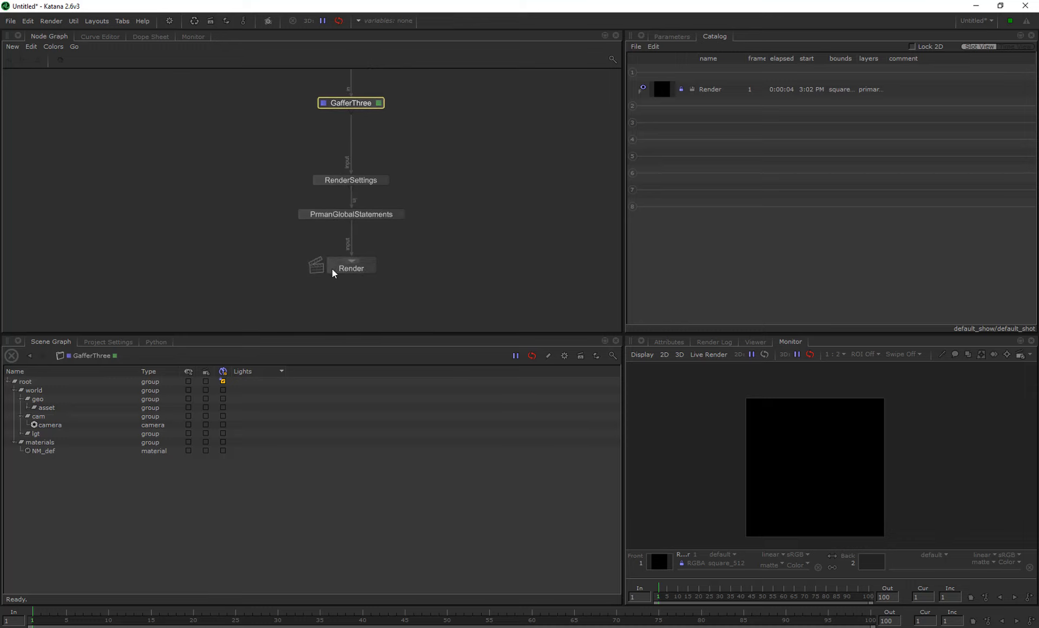
pyautogui.click(350, 267)
pyautogui.rightClick(350, 266)
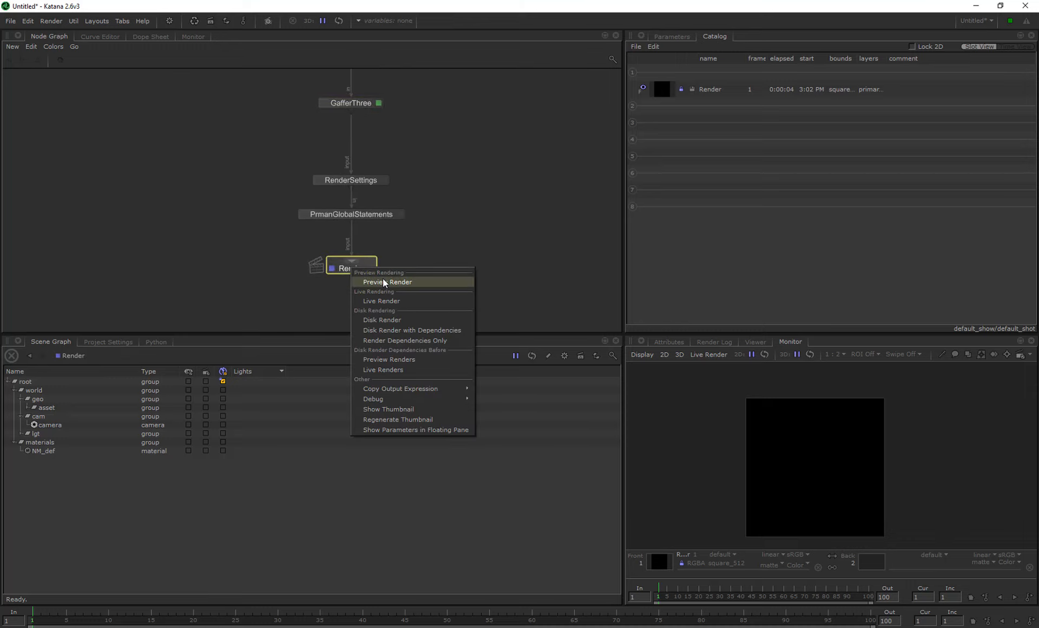
pyautogui.click(384, 282)
pyautogui.moveTo(660, 101); pyautogui.dragTo(823, 486)
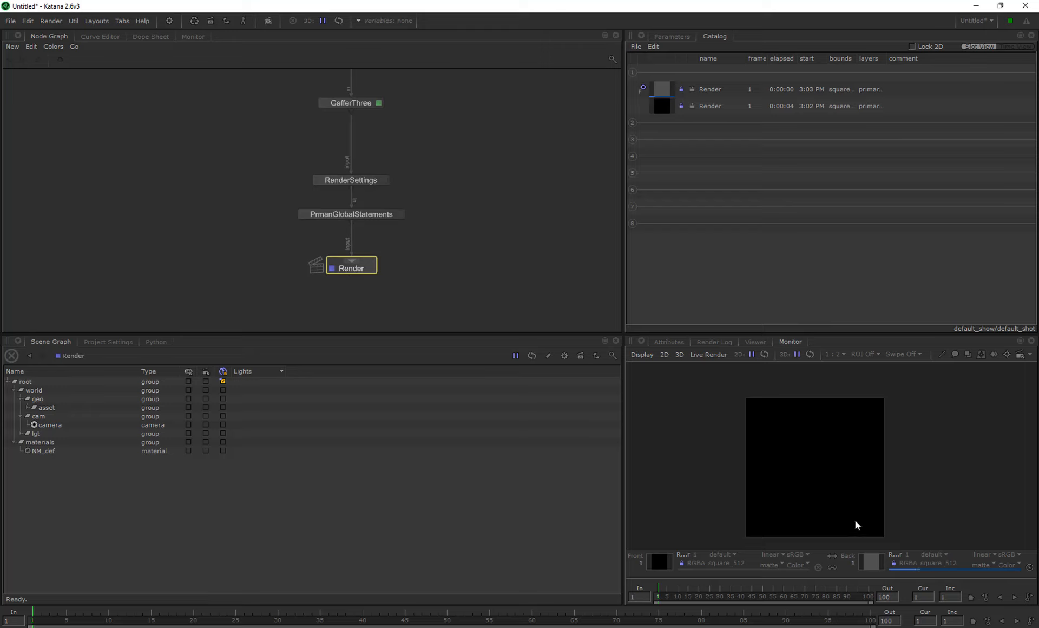
pyautogui.moveTo(882, 560); pyautogui.dragTo(849, 507)
pyautogui.moveTo(833, 491); pyautogui.dragTo(840, 473, button='middle')
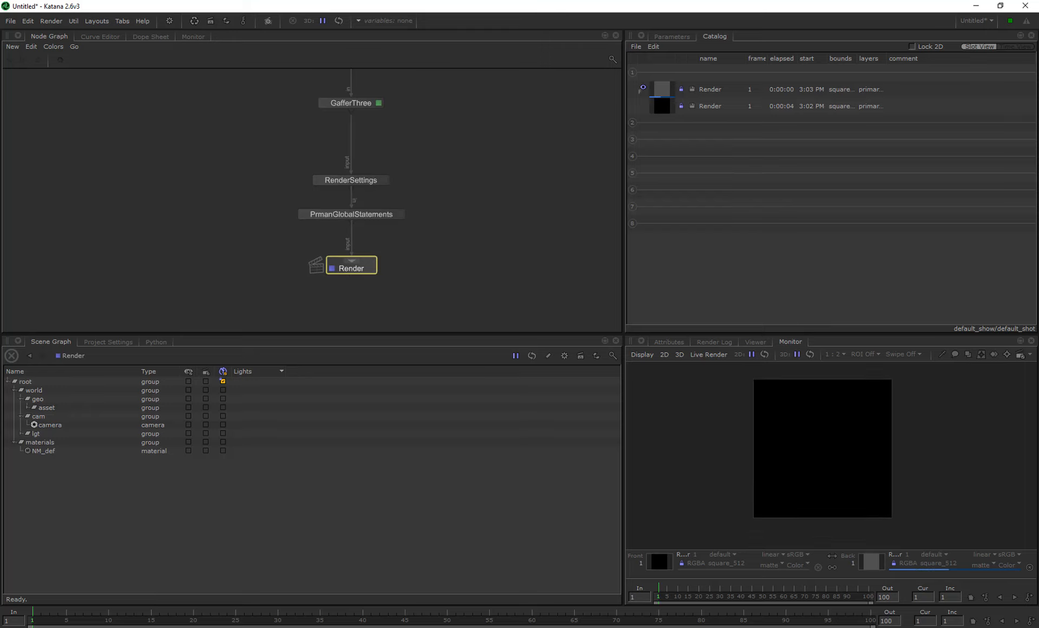
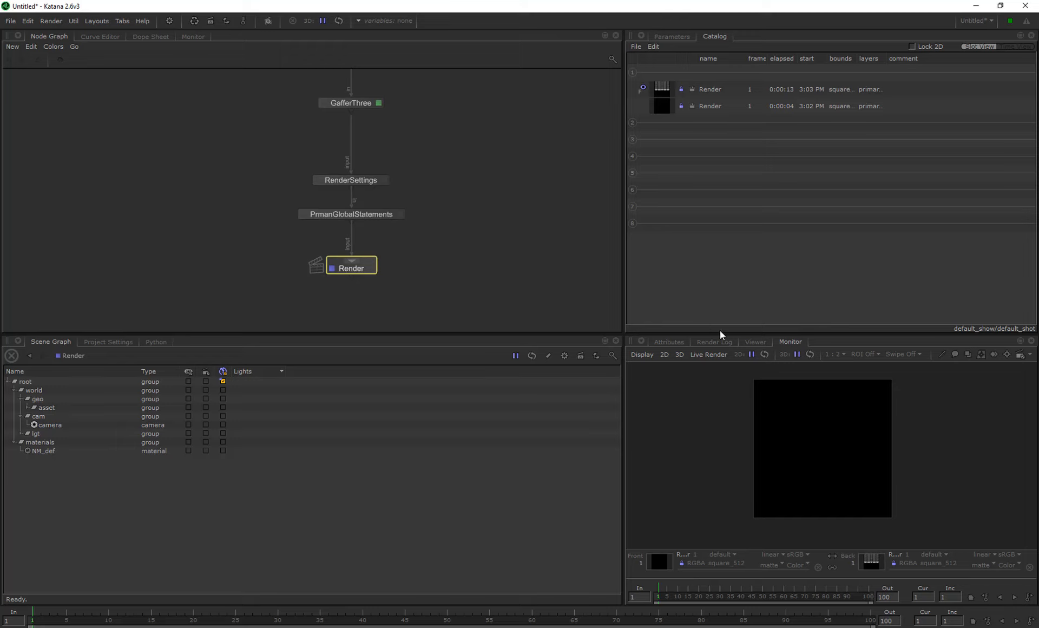
# Step: Switch to the 3D Viewer and fully expand the asset group's hierarchy in the scene graph to load its geometry
pyautogui.click(757, 343)
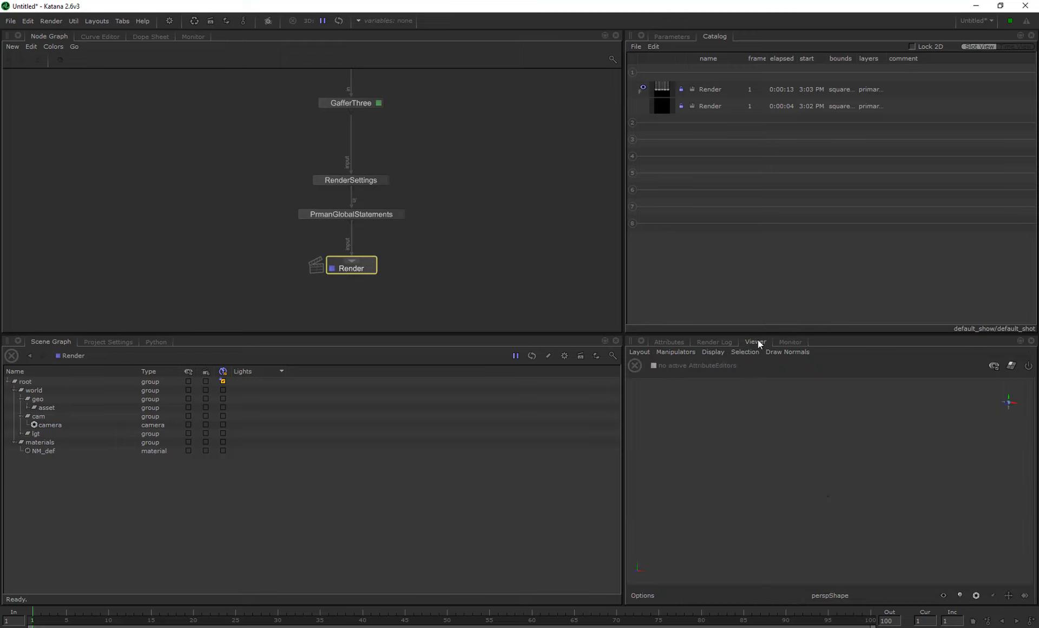
pyautogui.keyDown('shift'); pyautogui.click(27, 408); pyautogui.keyUp('shift')
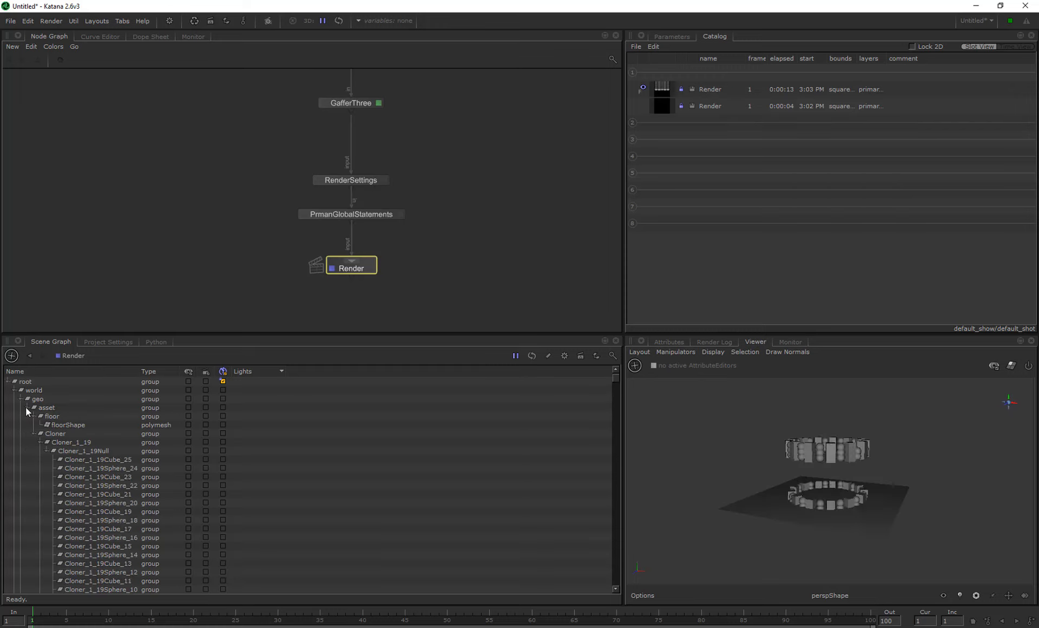
pyautogui.click(837, 594)
pyautogui.click(511, 303)
pyautogui.moveTo(469, 143); pyautogui.dragTo(436, 295, button='middle')
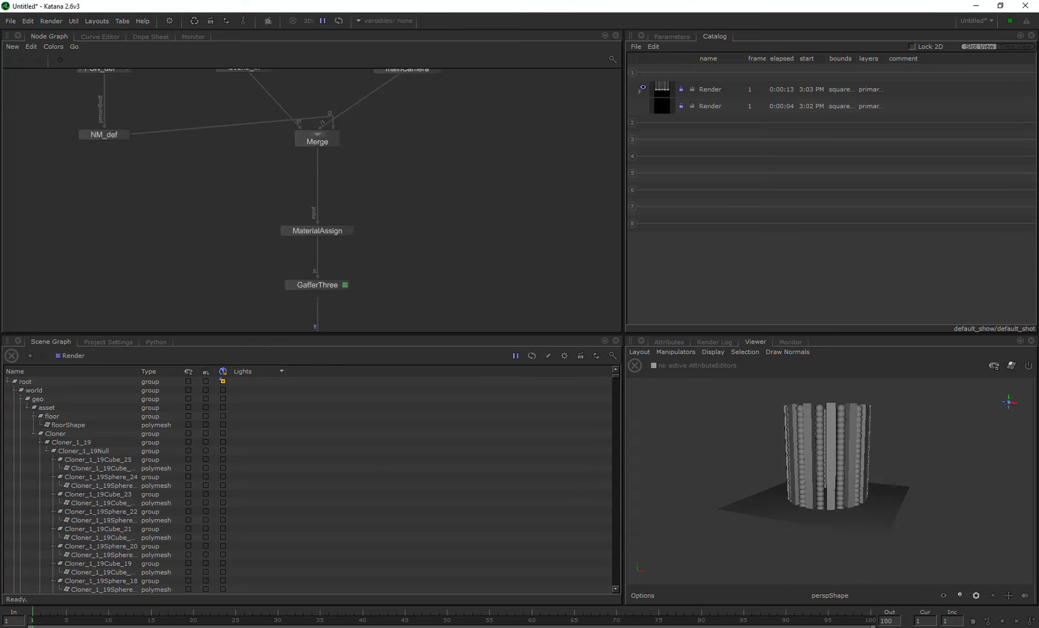
# Step: Open the parameters of the RenderSettings node in the node graph to review its camera and resolution
pyautogui.moveTo(434, 139); pyautogui.dragTo(432, 217, button='middle')
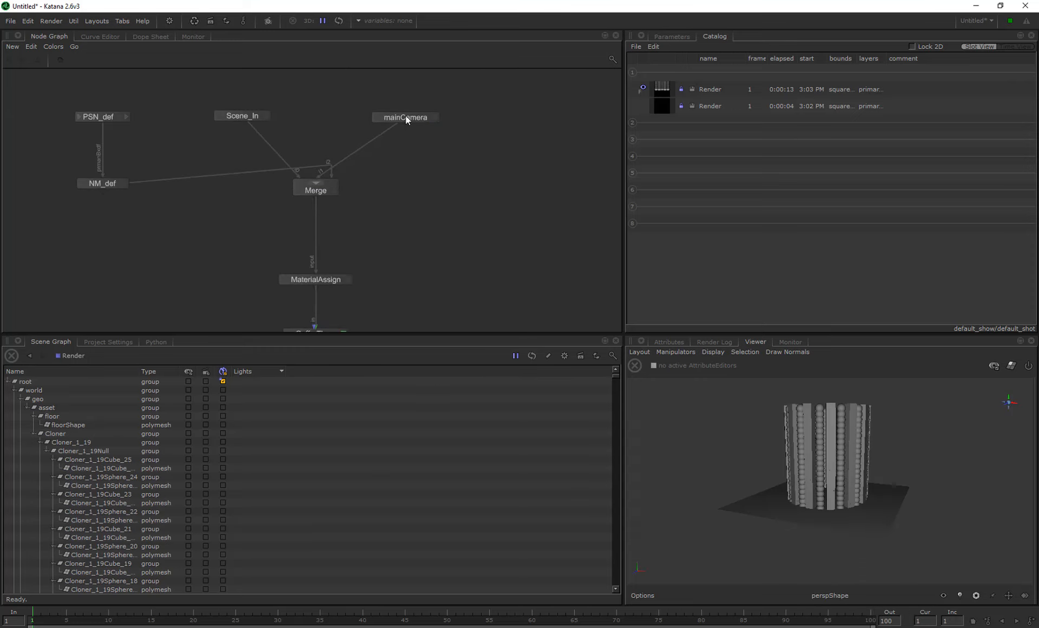
pyautogui.moveTo(519, 324); pyautogui.dragTo(518, 216, button='middle')
pyautogui.moveTo(531, 265); pyautogui.dragTo(531, 213, button='middle')
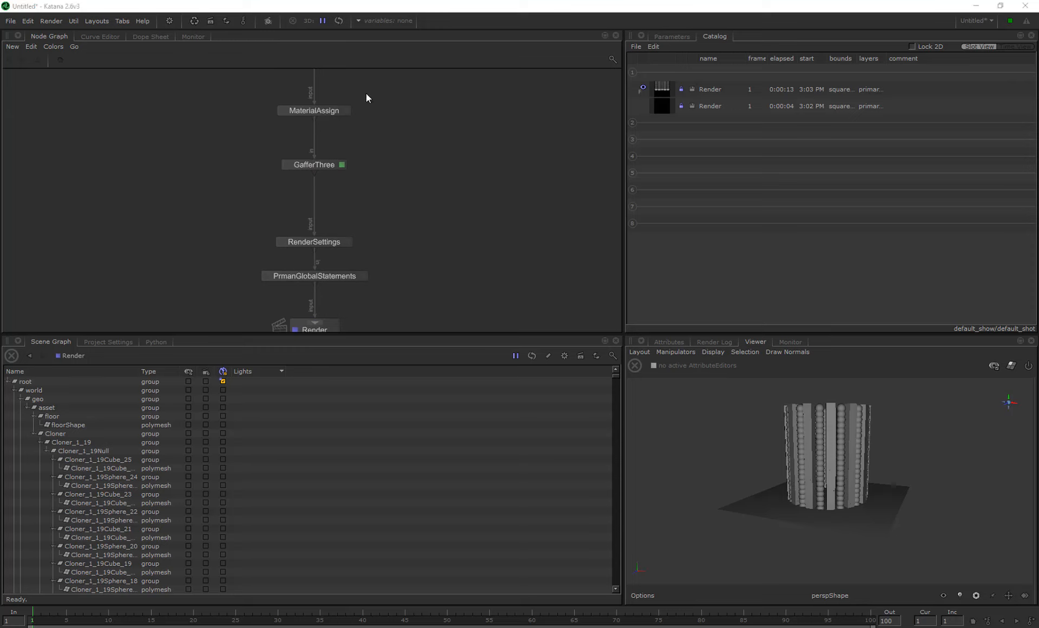
pyautogui.doubleClick(298, 242)
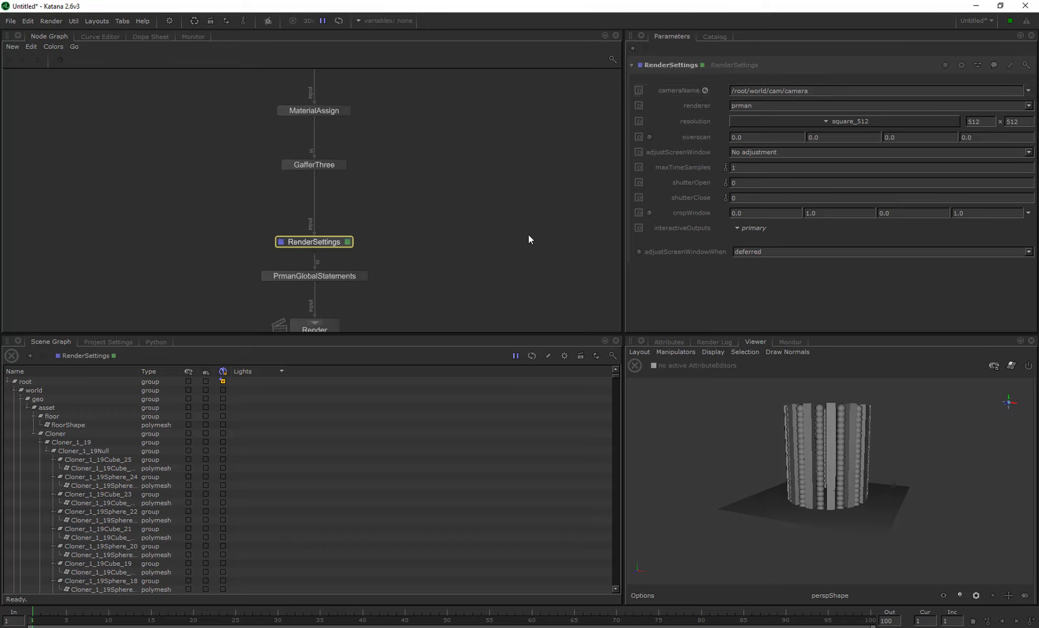
# Step: Switch the viewer from the perspective view to look through the scene camera
pyautogui.click(830, 592)
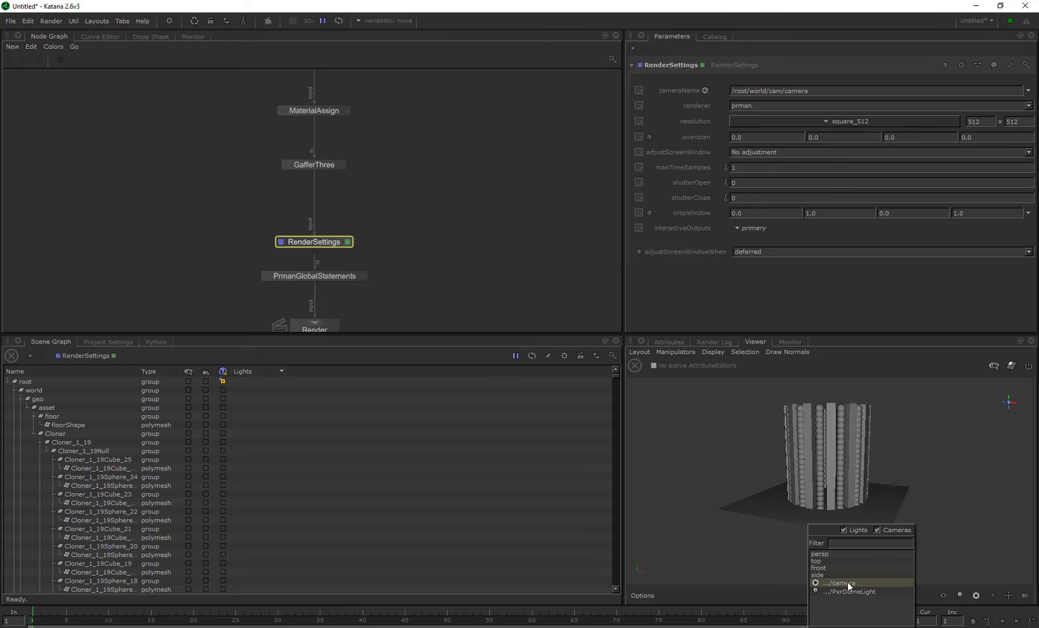
pyautogui.click(744, 399)
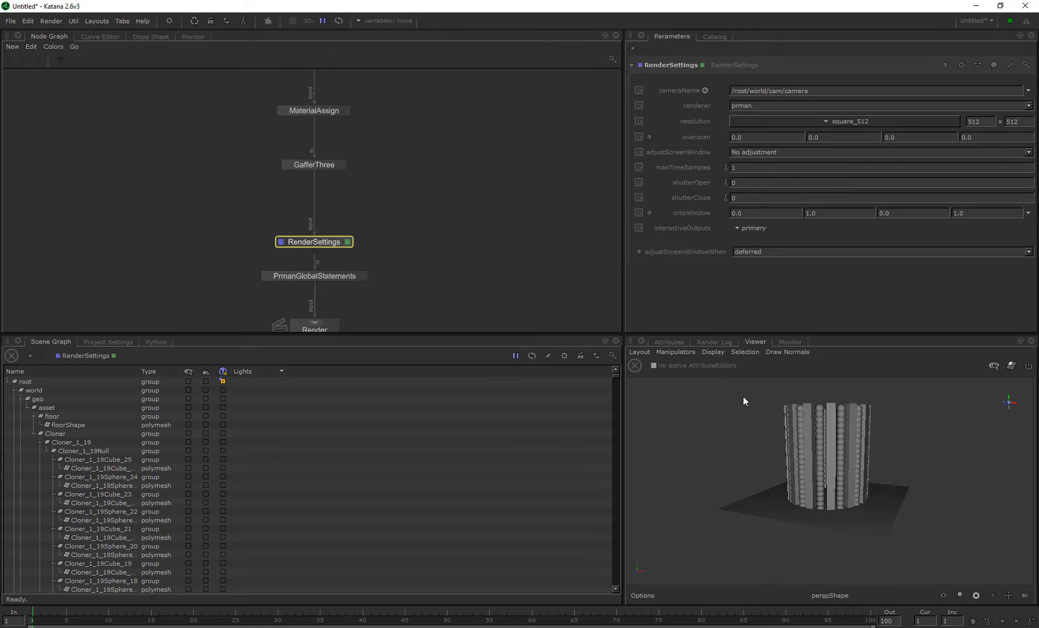
pyautogui.click(843, 598)
pyautogui.click(841, 585)
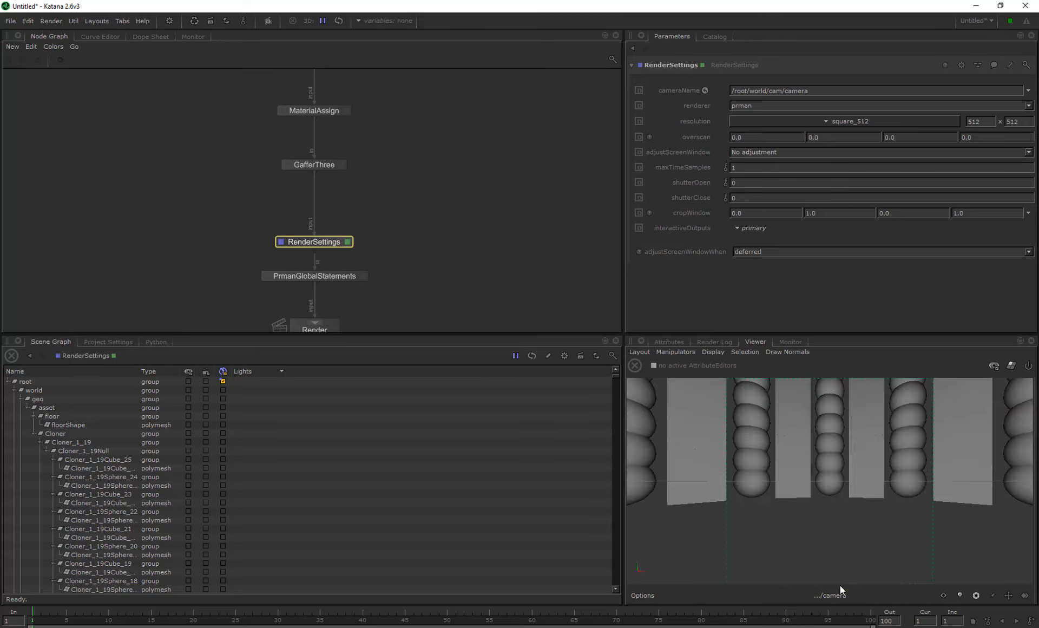
# Step: Reposition the scene camera so the whole ring of cloned columns and the floor fit inside the frame from slightly above
pyautogui.scroll(-10, 837, 486)
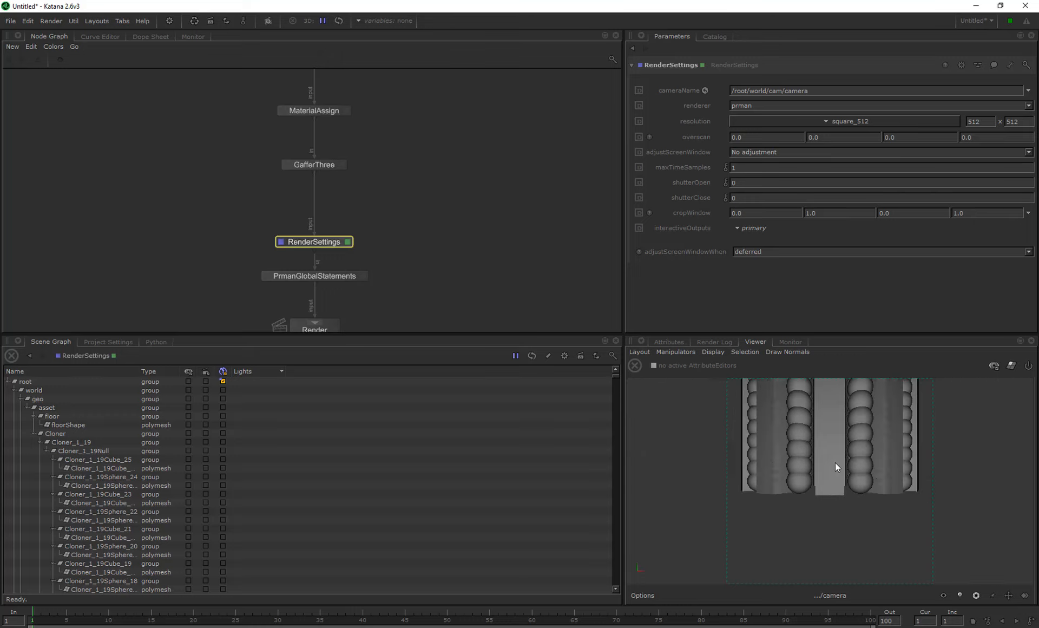
pyautogui.moveTo(823, 441); pyautogui.dragTo(857, 450)
pyautogui.click(869, 440)
pyautogui.scroll(4, 820, 451)
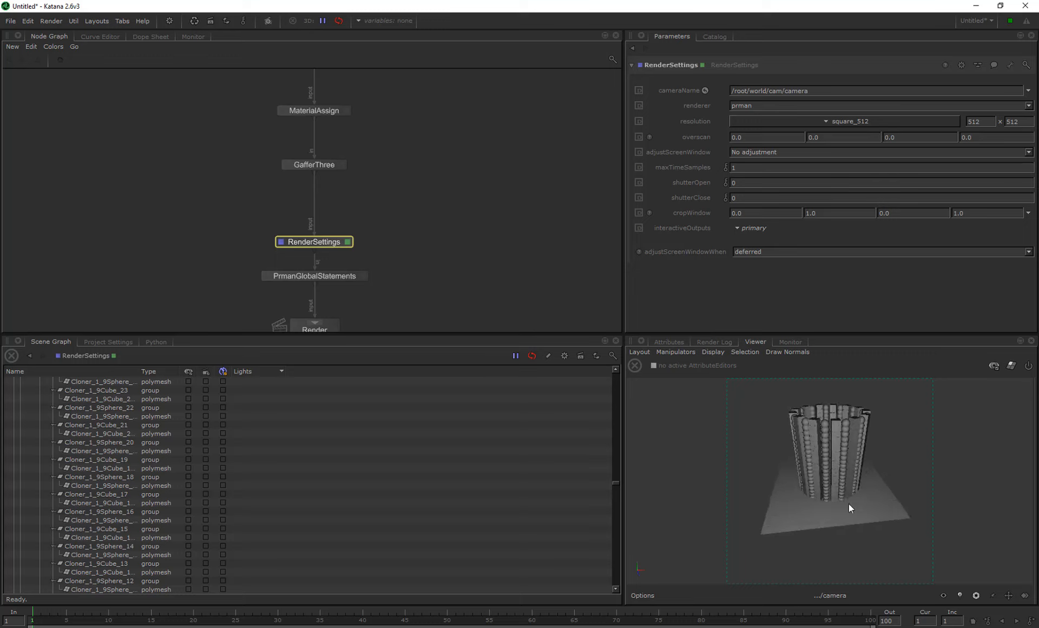
pyautogui.click(597, 146)
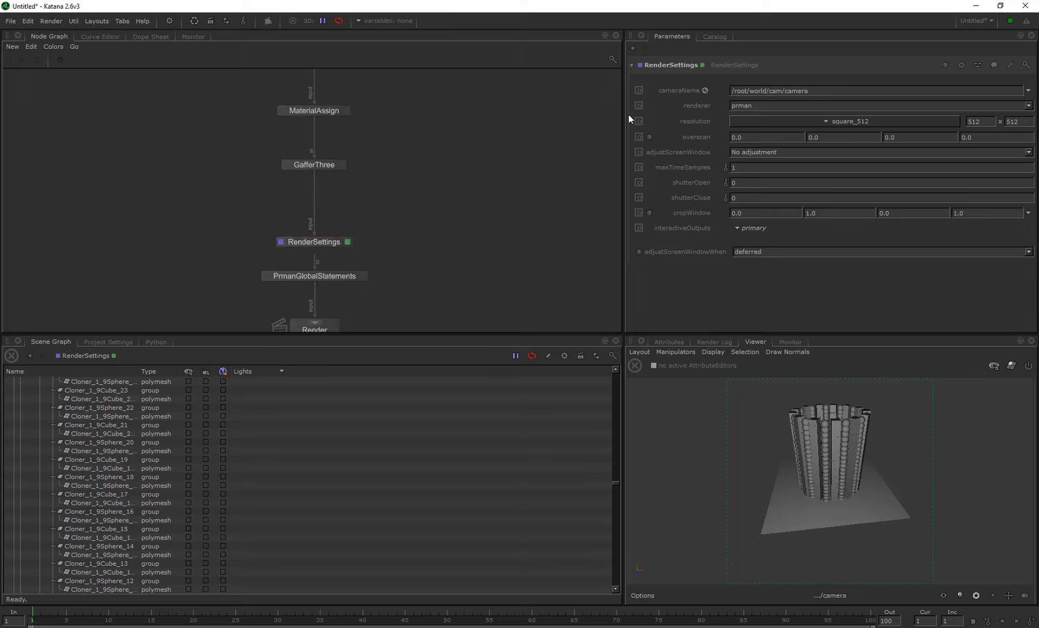
pyautogui.click(715, 36)
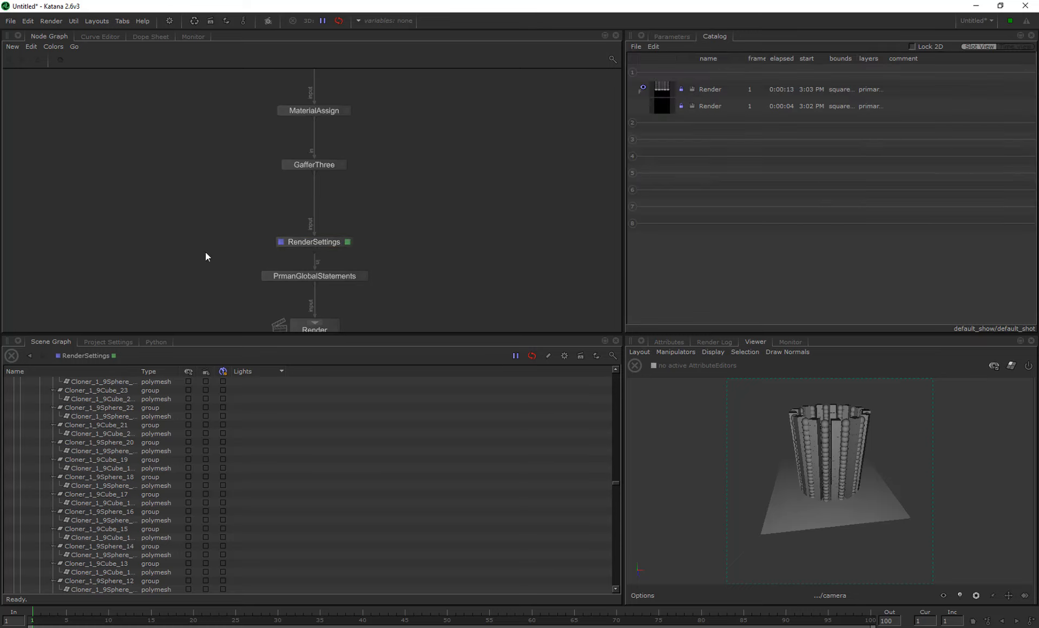
pyautogui.scroll(-2, 412, 167)
pyautogui.scroll(3, 373, 219)
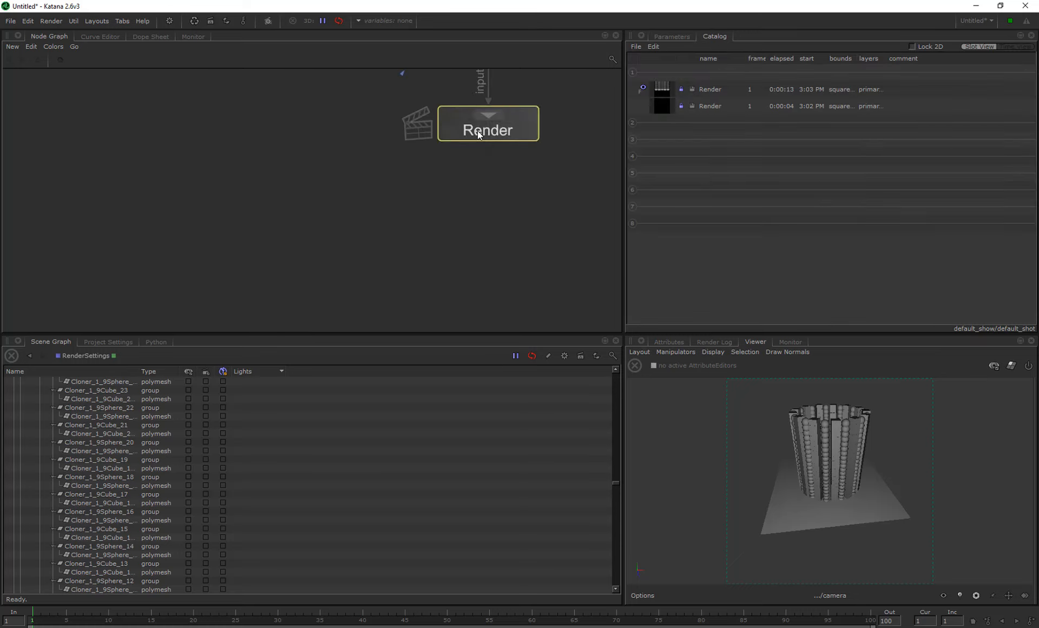
pyautogui.doubleClick(472, 136)
pyautogui.rightClick(495, 127)
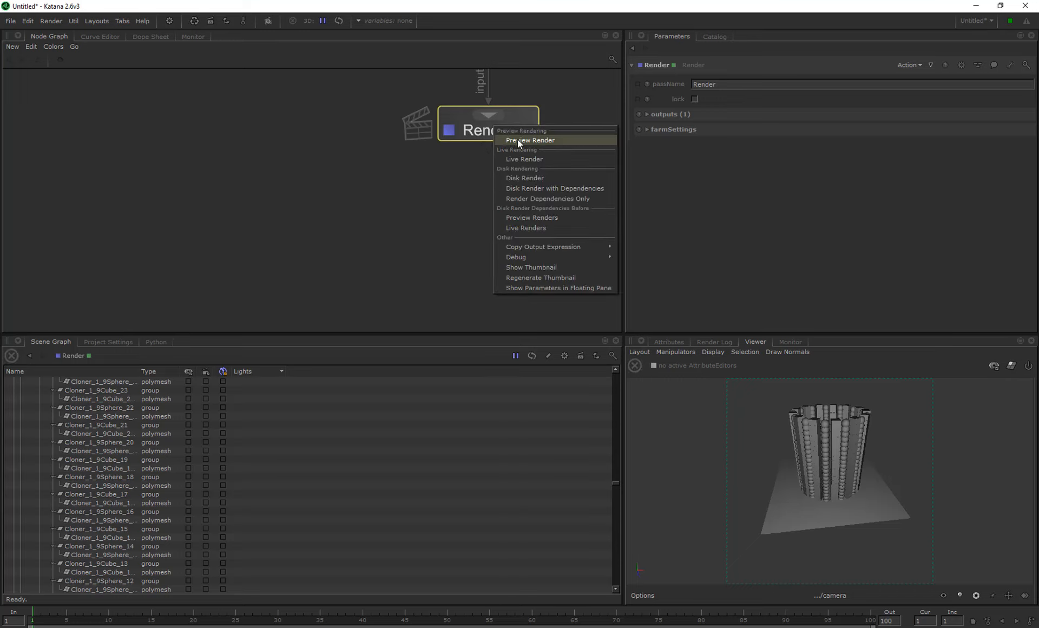
pyautogui.click(455, 161)
# Step: Review the parameters of the PrmanGlobalStatements node and the RenderSettings node
pyautogui.scroll(3, 544, 197)
pyautogui.moveTo(570, 96); pyautogui.dragTo(298, 297, button='middle')
pyautogui.scroll(1, 496, 192)
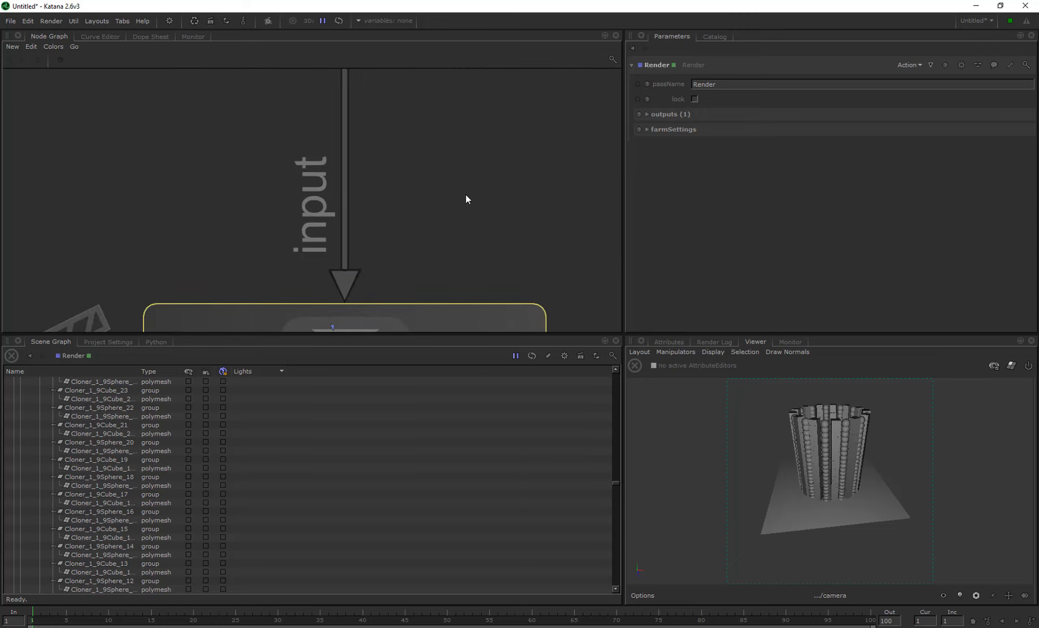
pyautogui.scroll(1, 427, 189)
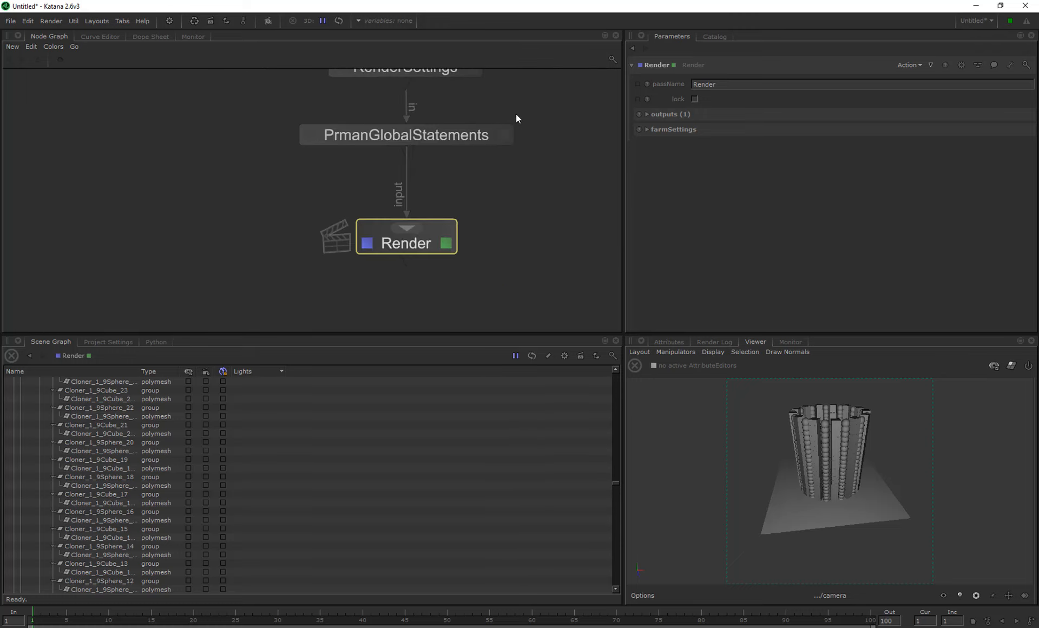
pyautogui.moveTo(518, 118); pyautogui.dragTo(519, 164, button='middle')
pyautogui.doubleClick(429, 183)
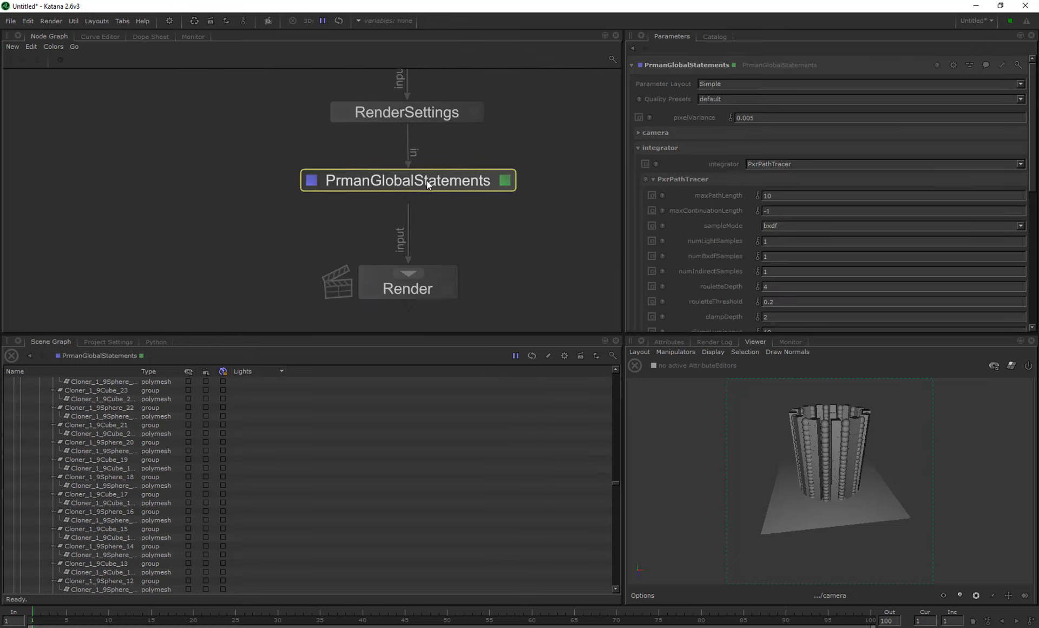
pyautogui.doubleClick(414, 113)
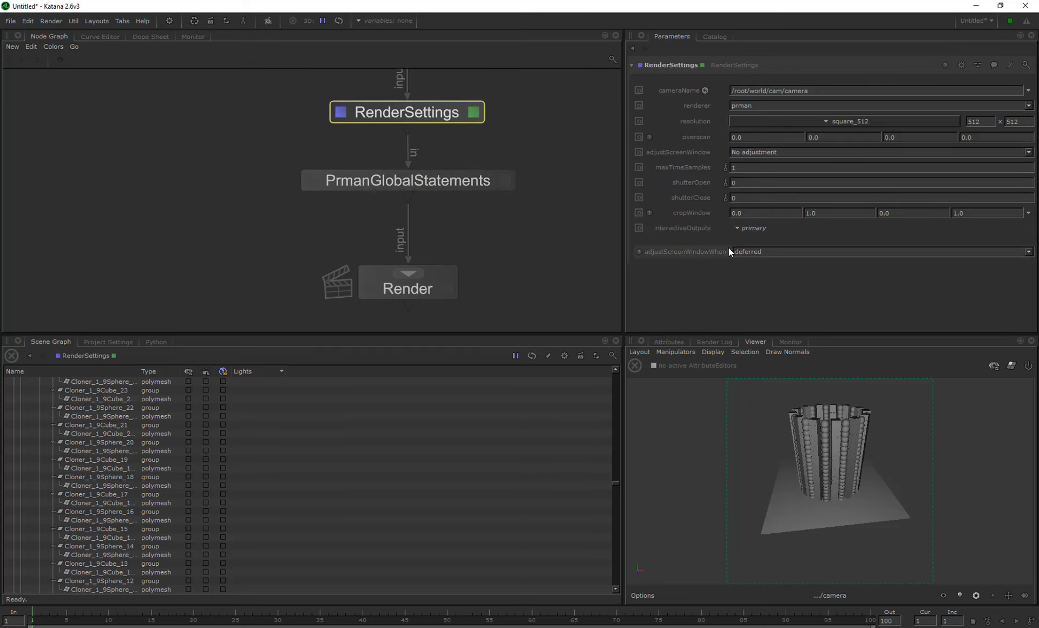
# Step: Set the hider's incremental option to Yes in the PrmanGlobalStatements node
pyautogui.doubleClick(423, 181)
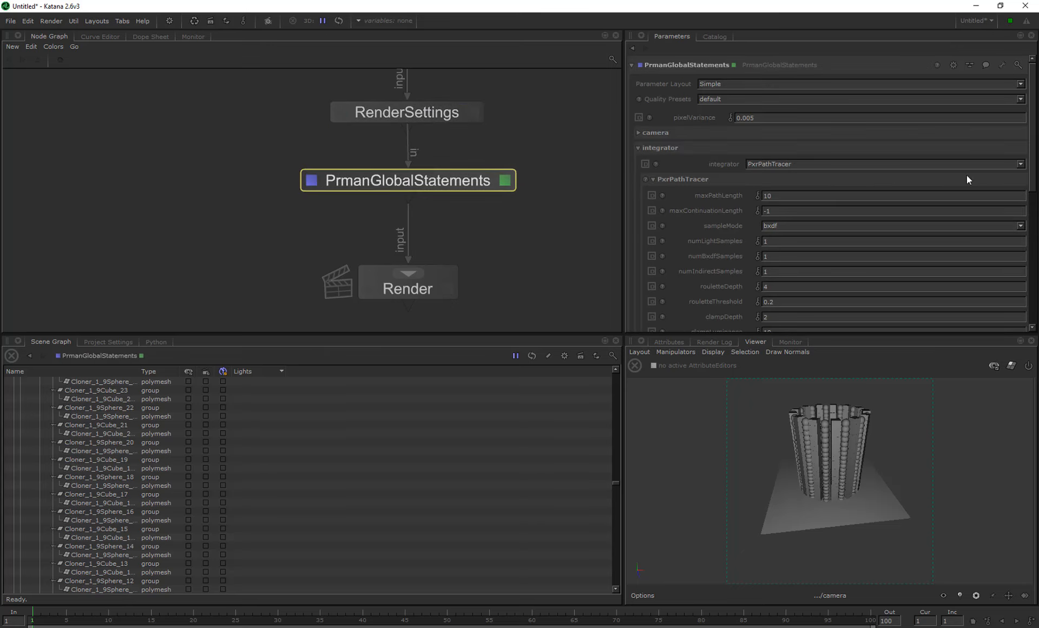
pyautogui.moveTo(1032, 145); pyautogui.dragTo(1033, 279)
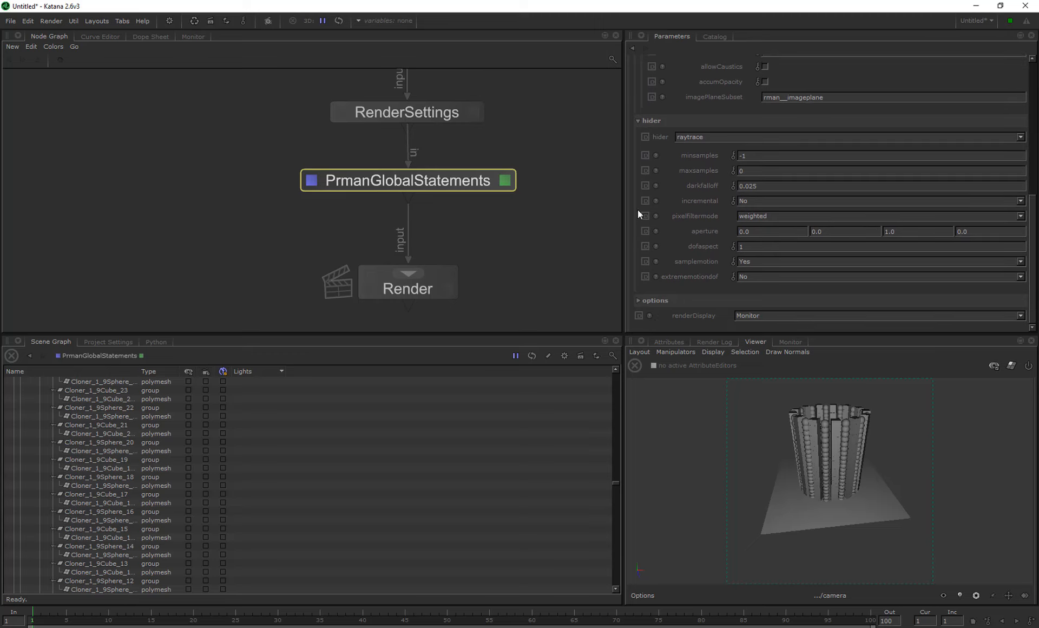
pyautogui.click(638, 121)
pyautogui.click(638, 285)
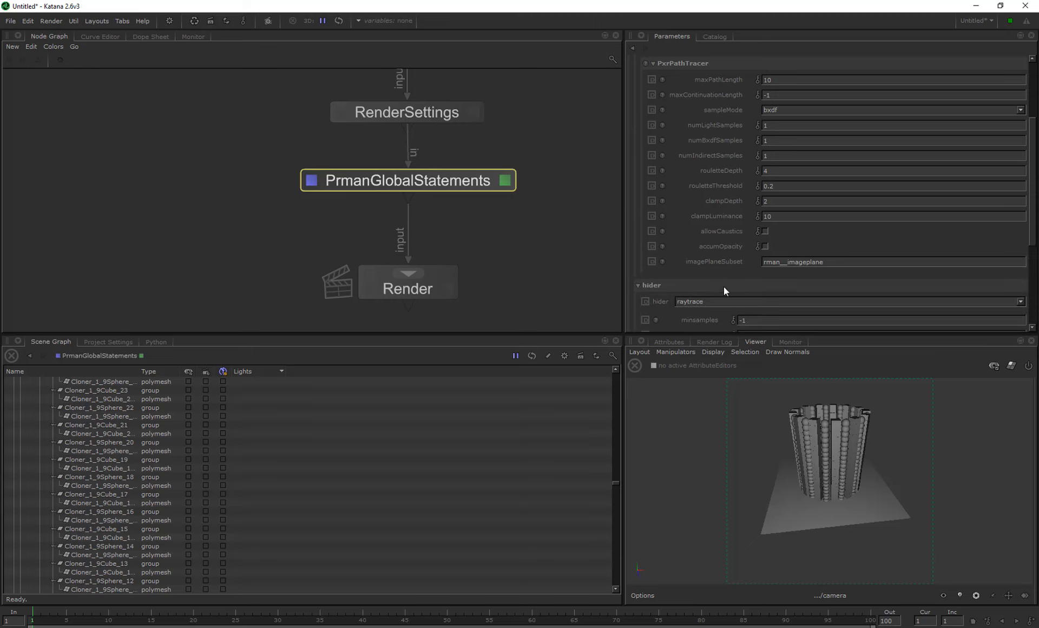
pyautogui.scroll(-5, 785, 265)
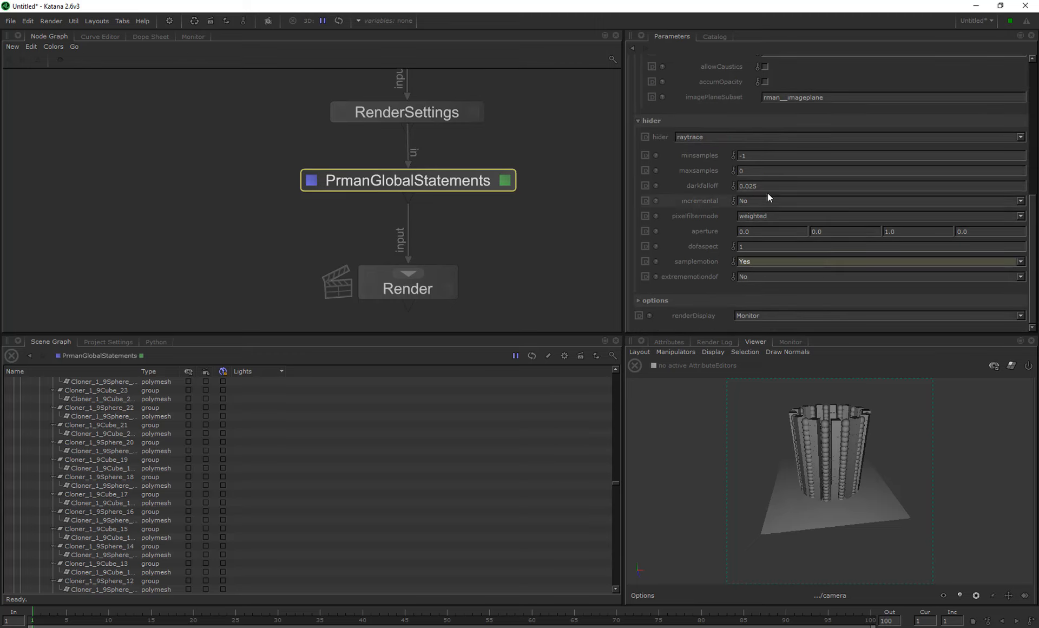
pyautogui.click(751, 201)
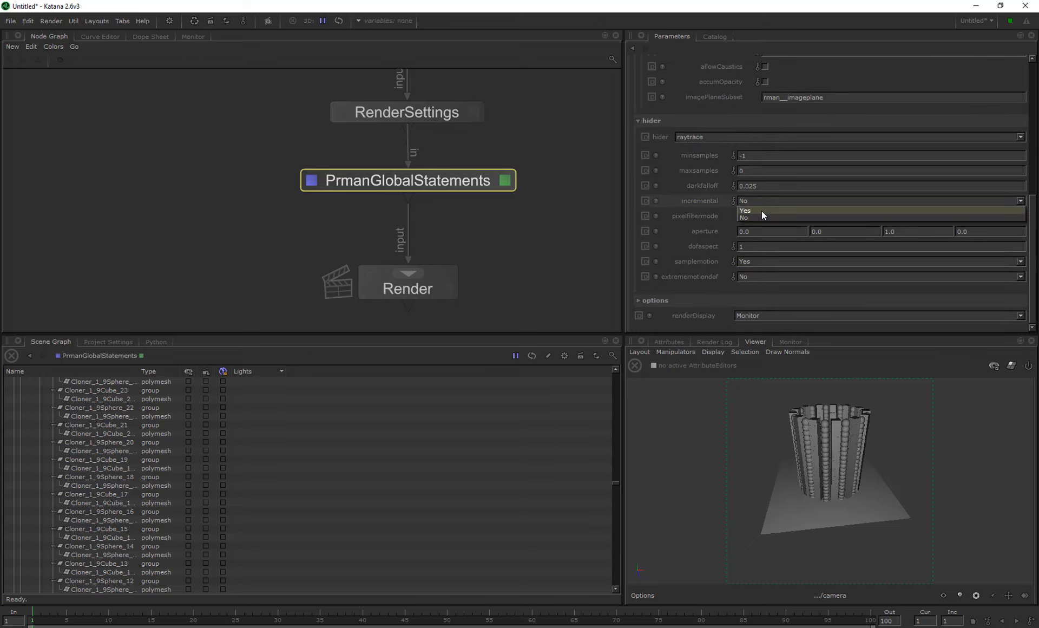
pyautogui.click(762, 210)
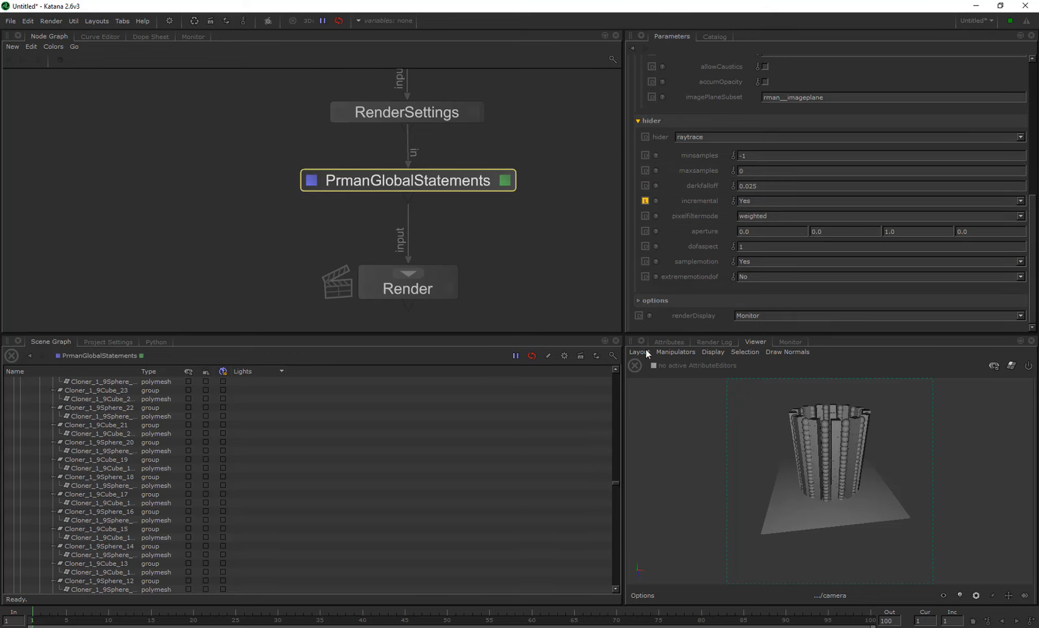
# Step: Start a Preview Render from the Render node at the end of the node graph
pyautogui.scroll(-10, 548, 164)
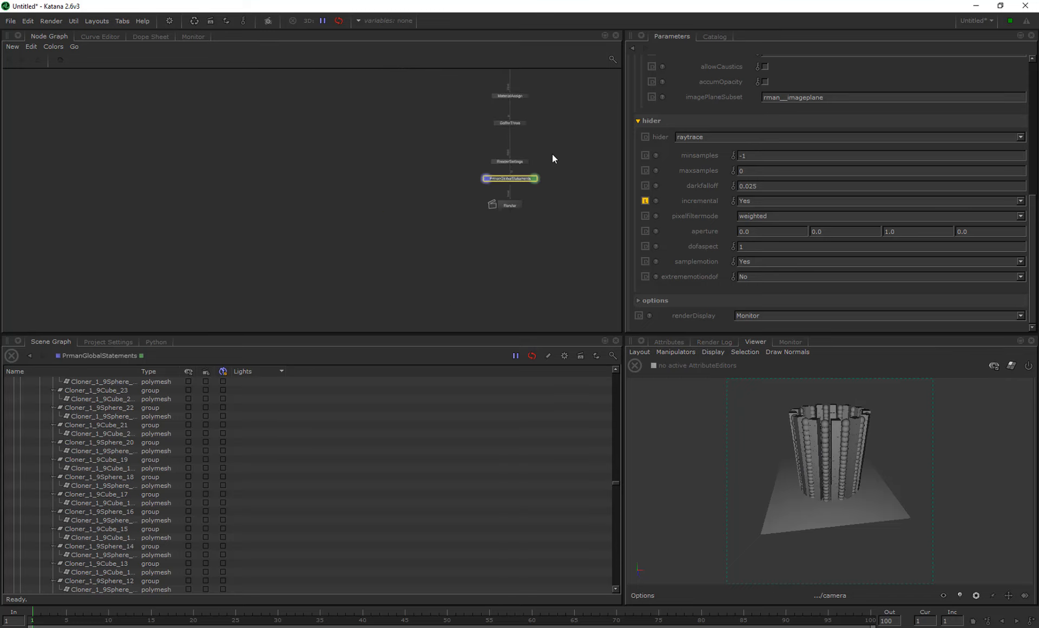
pyautogui.moveTo(552, 154); pyautogui.dragTo(512, 226, button='middle')
pyautogui.scroll(6, 493, 278)
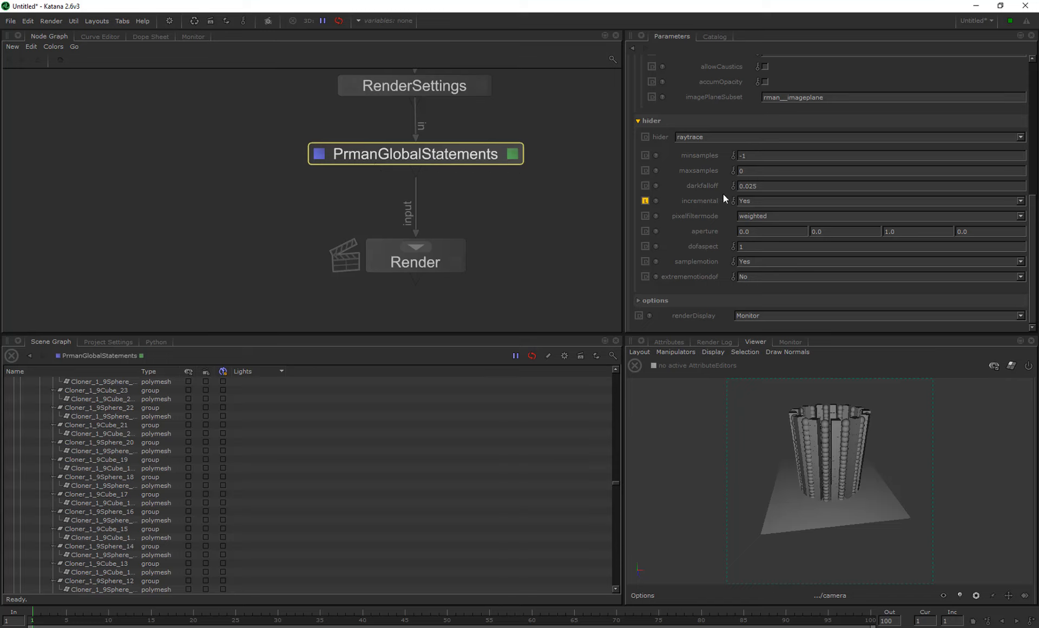
pyautogui.click(714, 35)
pyautogui.doubleClick(392, 265)
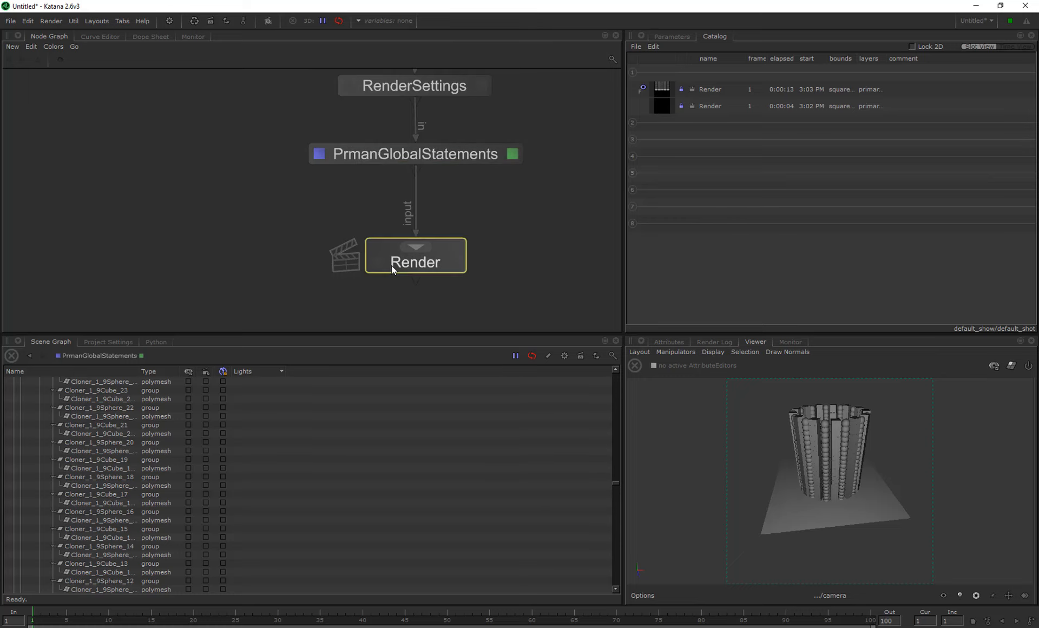
pyautogui.rightClick(412, 264)
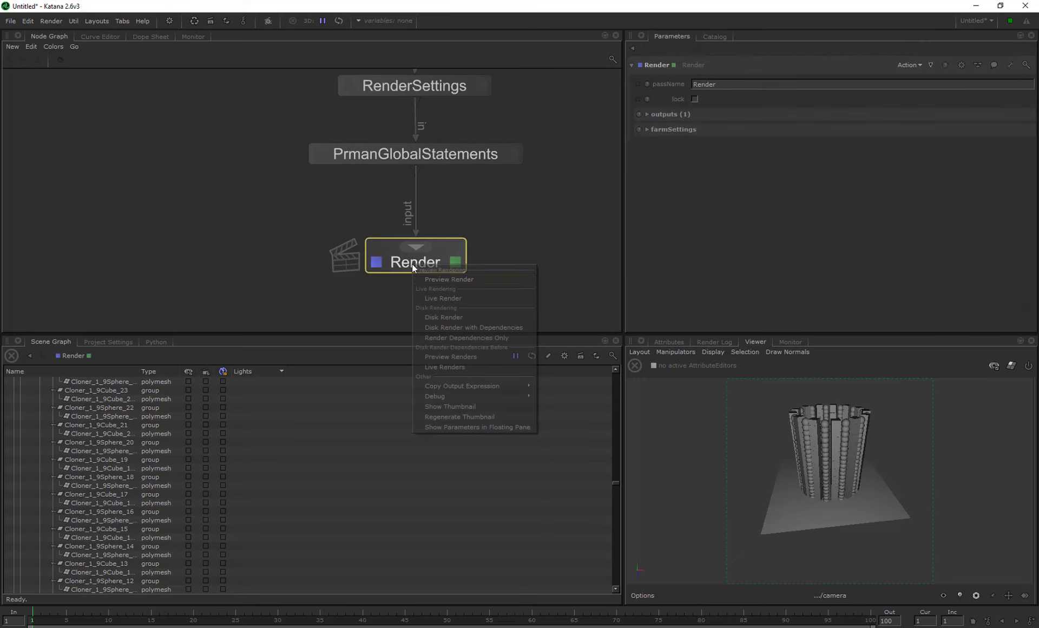
pyautogui.click(450, 278)
# Step: Load the newest render from the Catalog into the front image slot of the Monitor
pyautogui.click(716, 37)
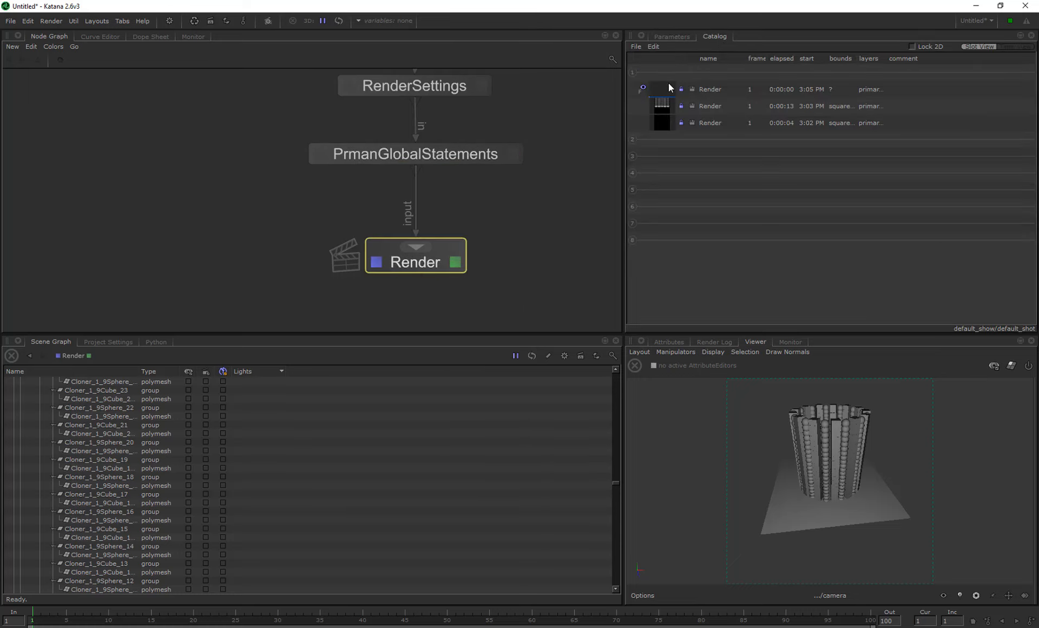
pyautogui.click(656, 92)
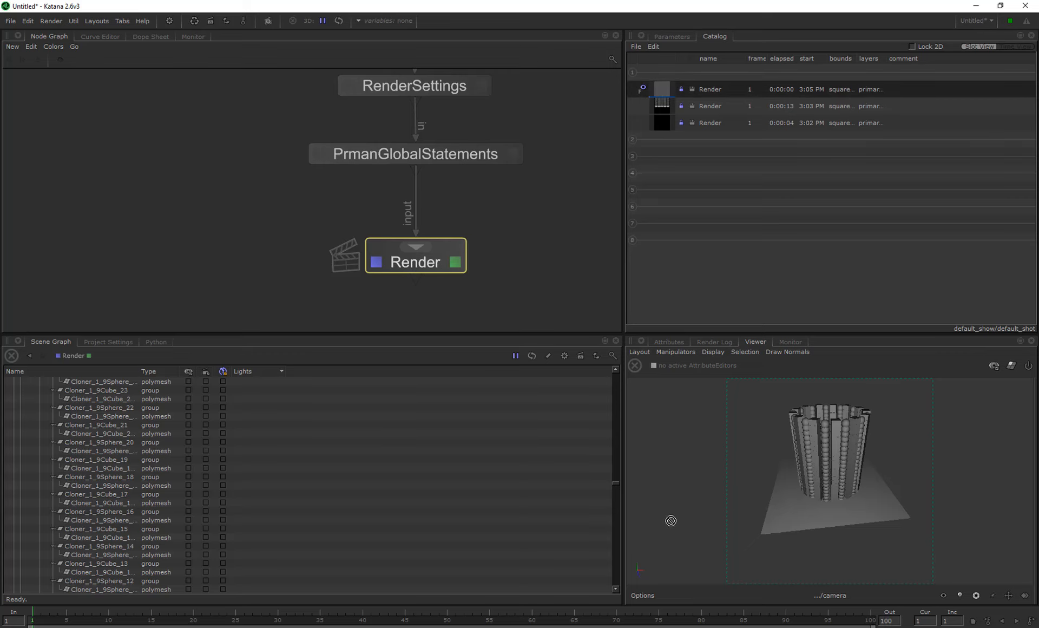
pyautogui.click(789, 342)
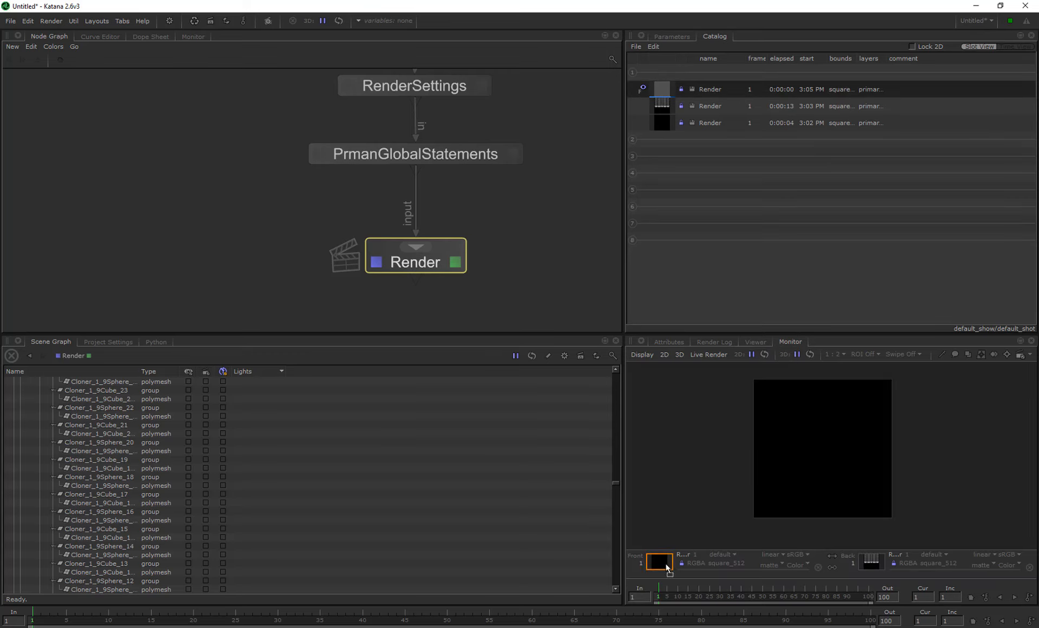
pyautogui.moveTo(667, 567); pyautogui.dragTo(666, 571)
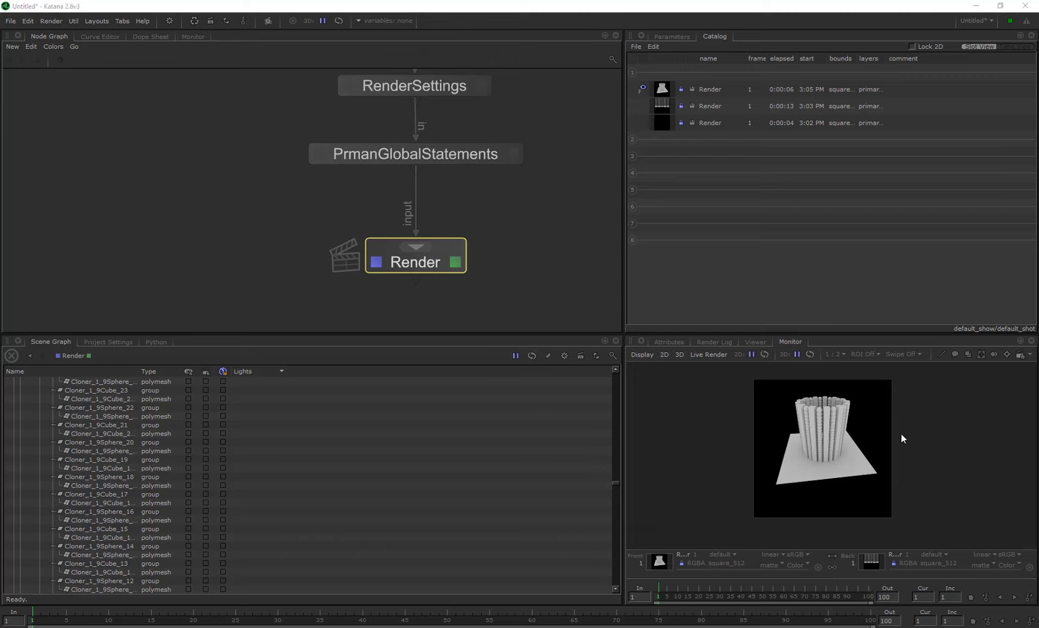
# Step: Open the parameters of the MaterialAssign node above GafferThree
pyautogui.moveTo(529, 109); pyautogui.dragTo(471, 284, button='middle')
pyautogui.moveTo(427, 121); pyautogui.dragTo(434, 220, button='middle')
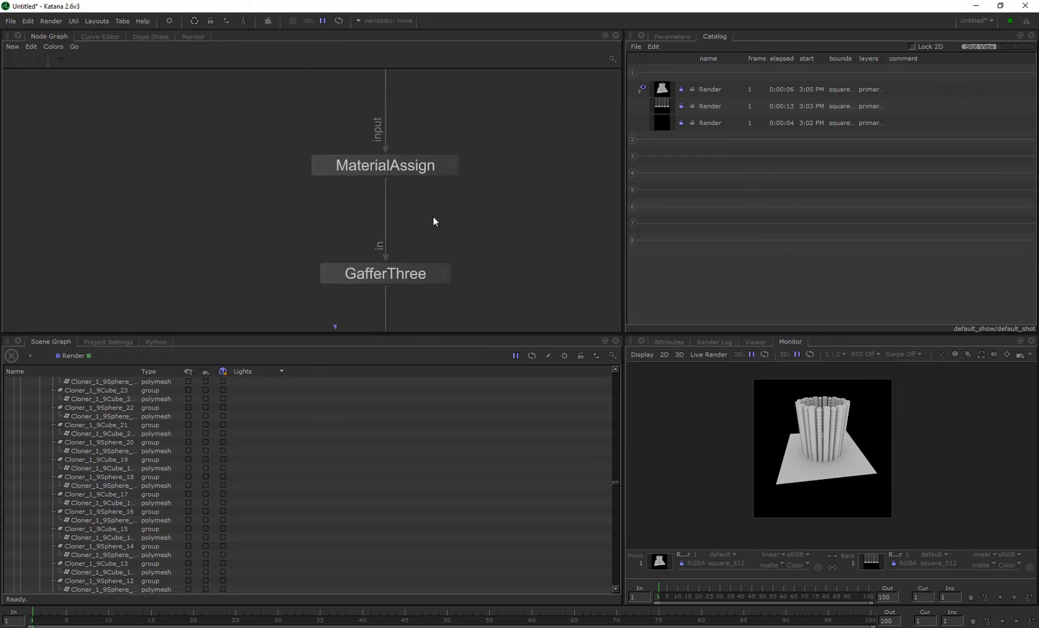
pyautogui.doubleClick(385, 165)
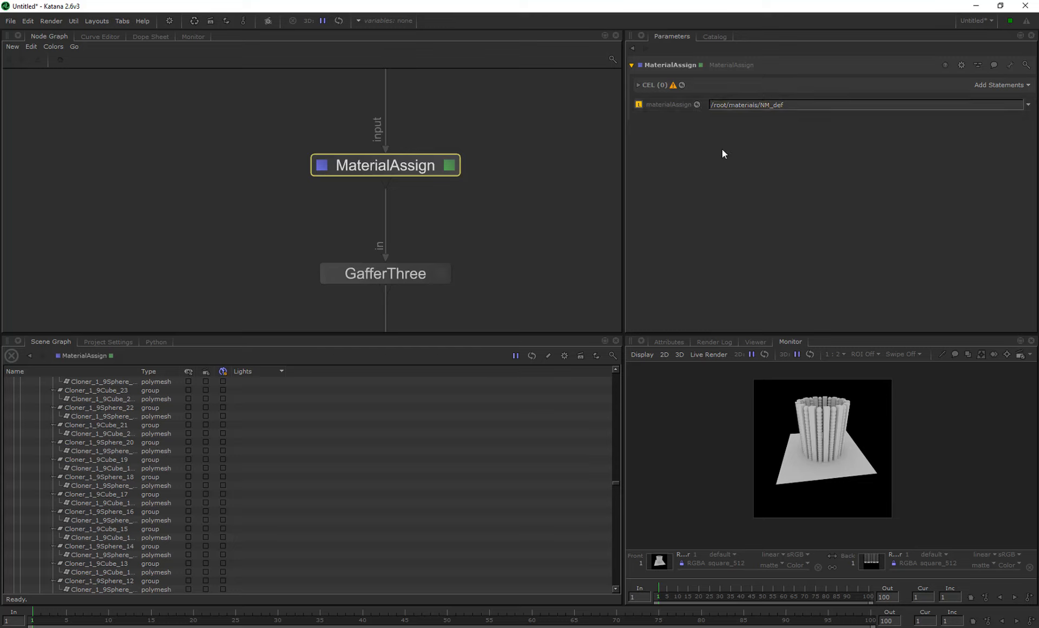
# Step: Collapse the Cloner group in the scene graph hierarchy
pyautogui.scroll(10, 83, 431)
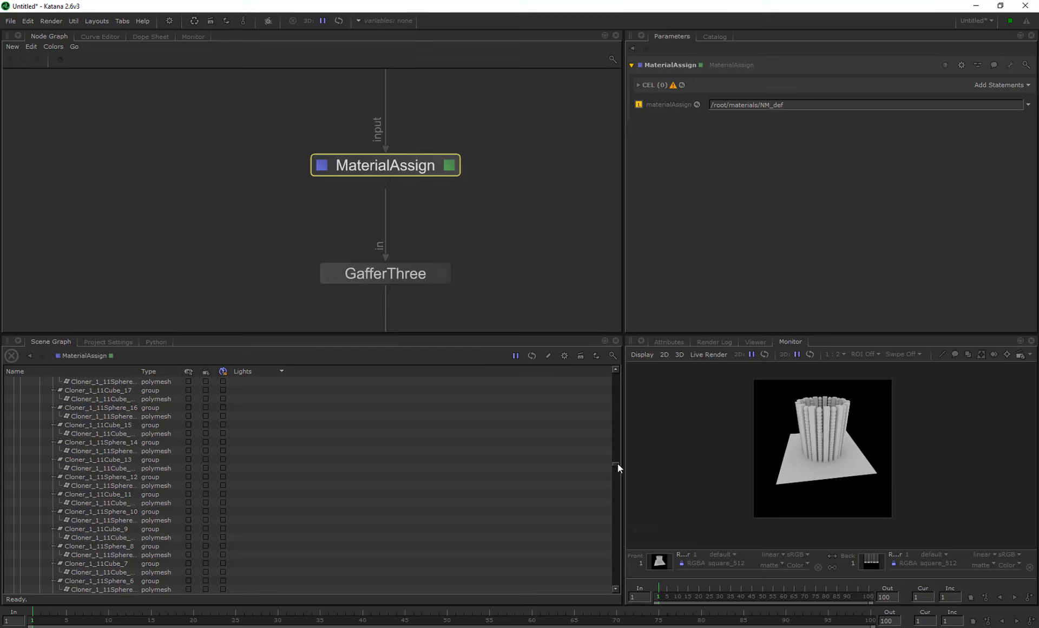
pyautogui.moveTo(617, 463); pyautogui.dragTo(610, 371)
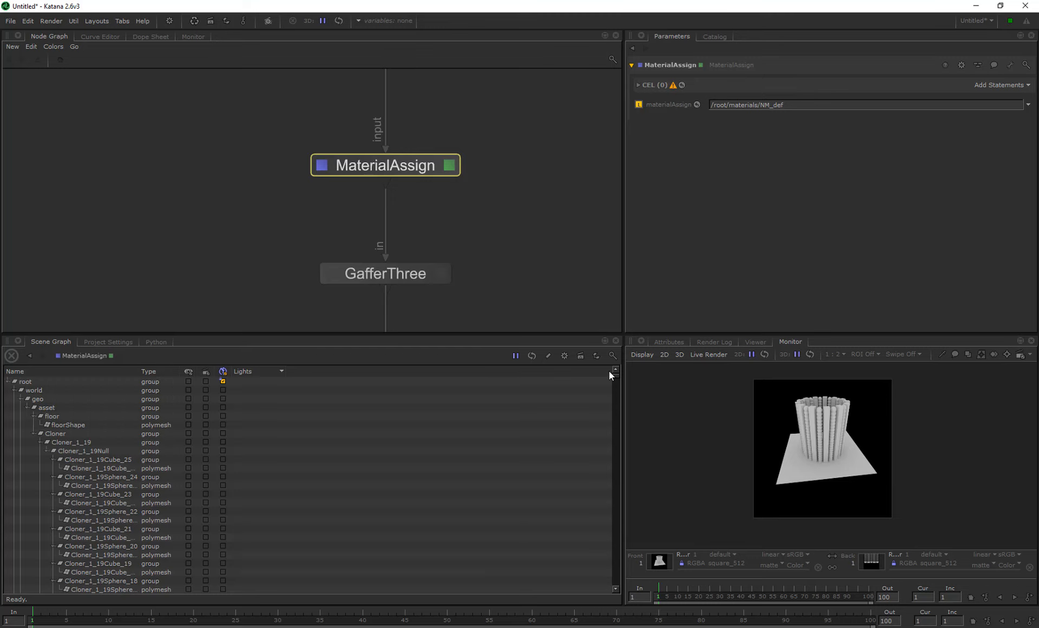
pyautogui.click(40, 434)
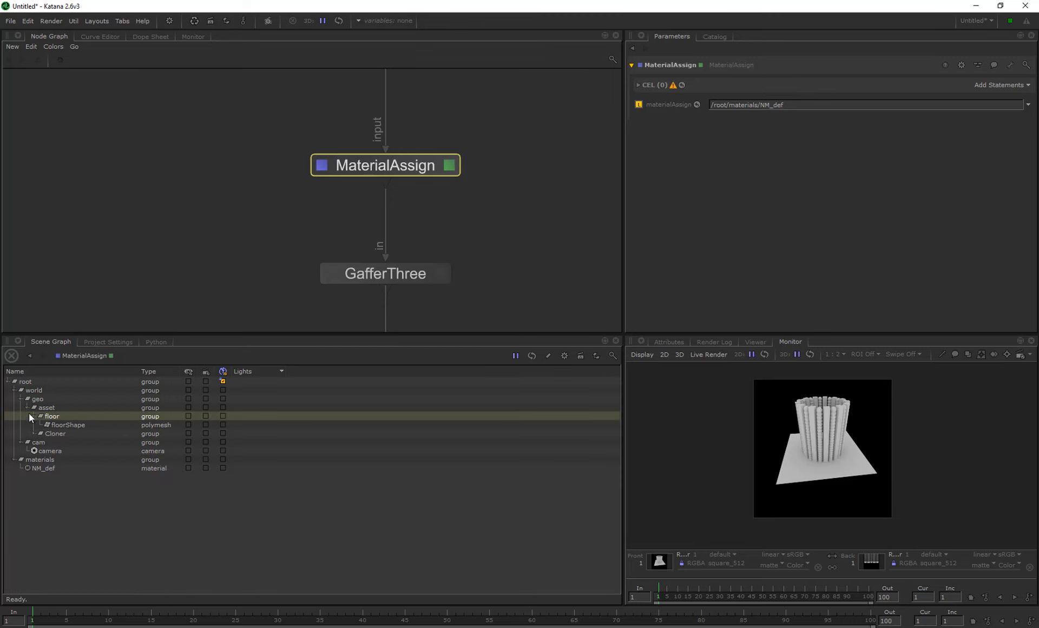
# Step: Add the /root/world/geo group from the scene graph as the CEL target of the MaterialAssign node, and re-expand its asset hierarchy
pyautogui.click(28, 406)
pyautogui.click(33, 401)
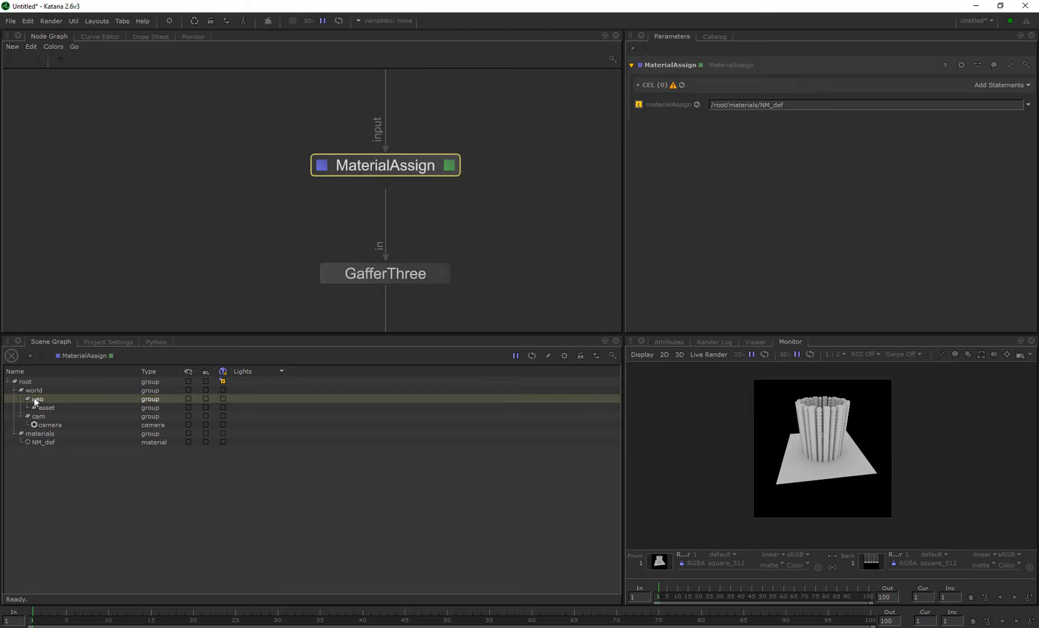
pyautogui.moveTo(34, 399); pyautogui.dragTo(57, 398)
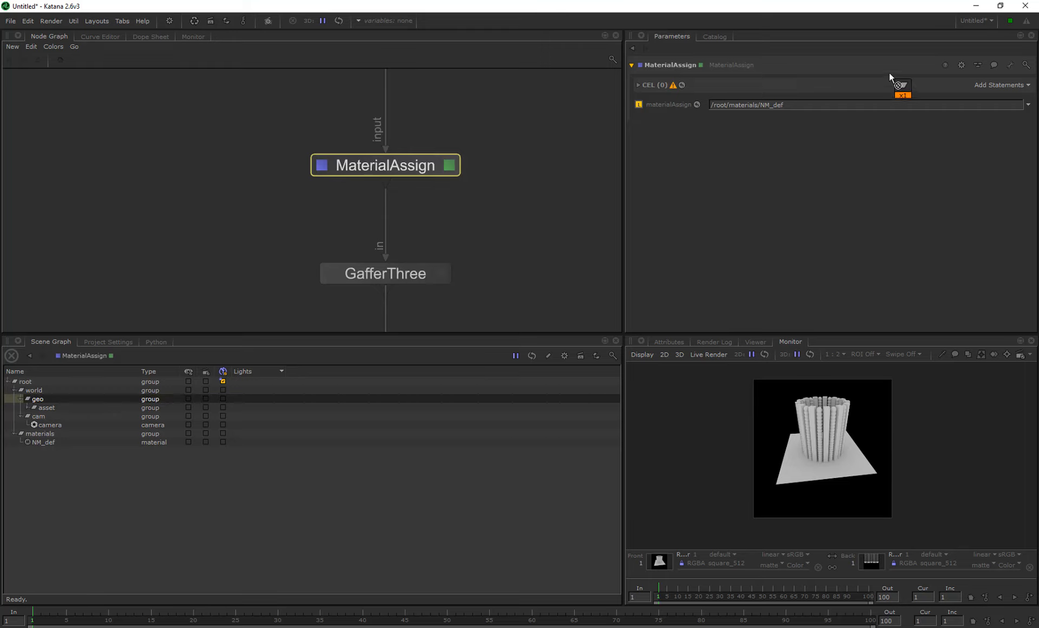
pyautogui.moveTo(987, 84); pyautogui.dragTo(995, 86)
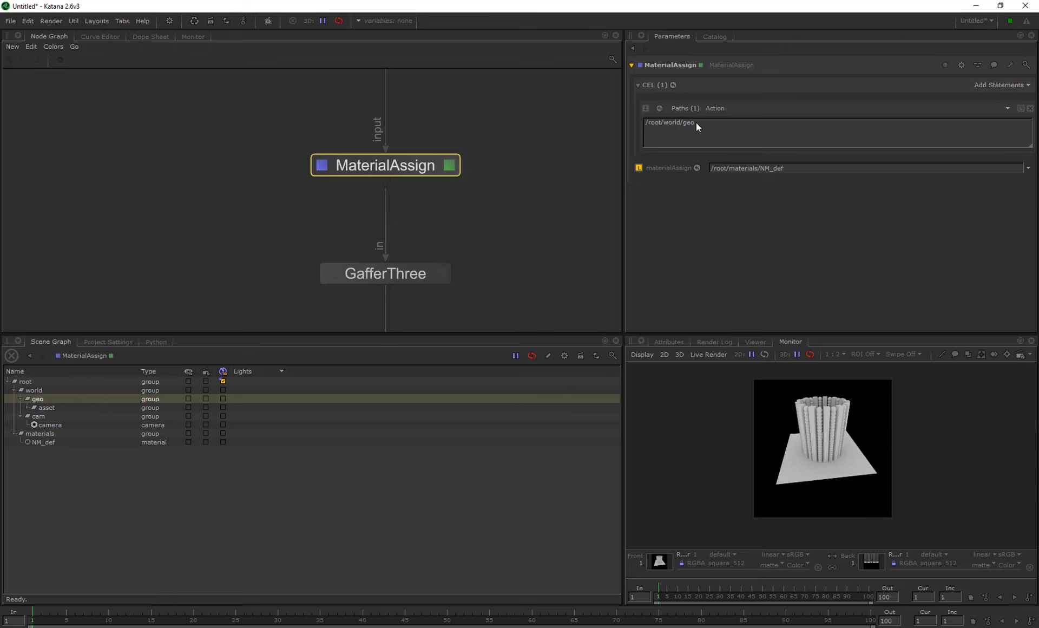
pyautogui.click(27, 407)
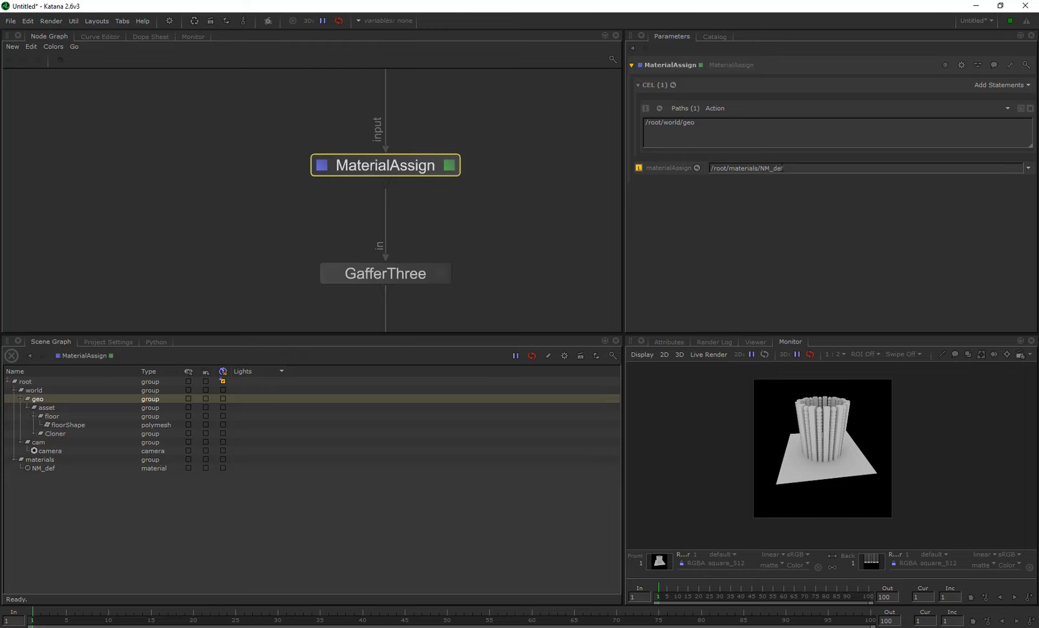
pyautogui.click(716, 36)
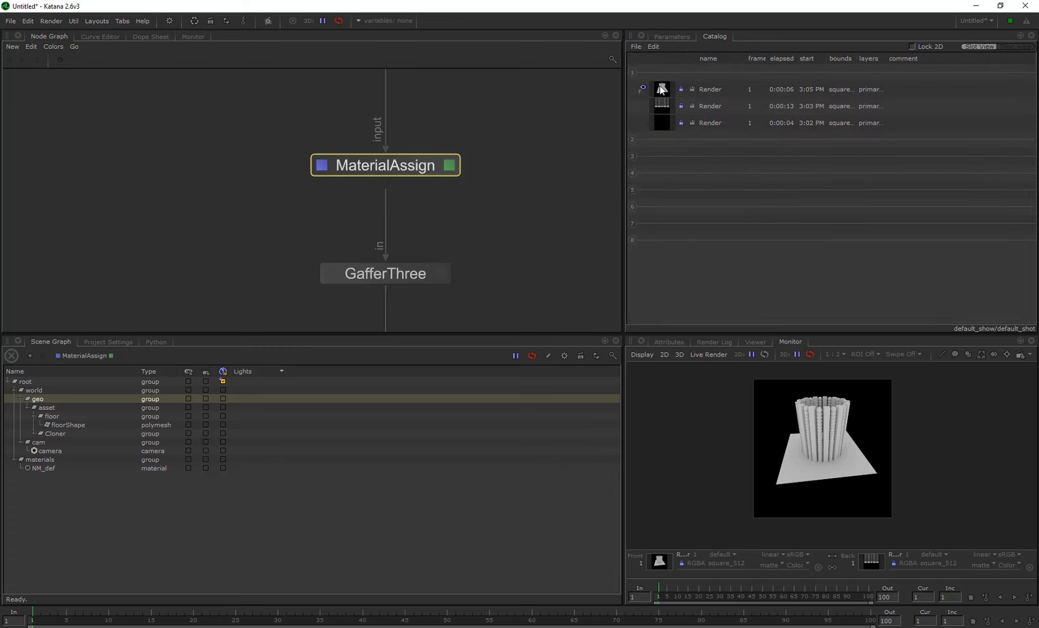
pyautogui.click(672, 35)
pyautogui.click(716, 36)
pyautogui.click(677, 37)
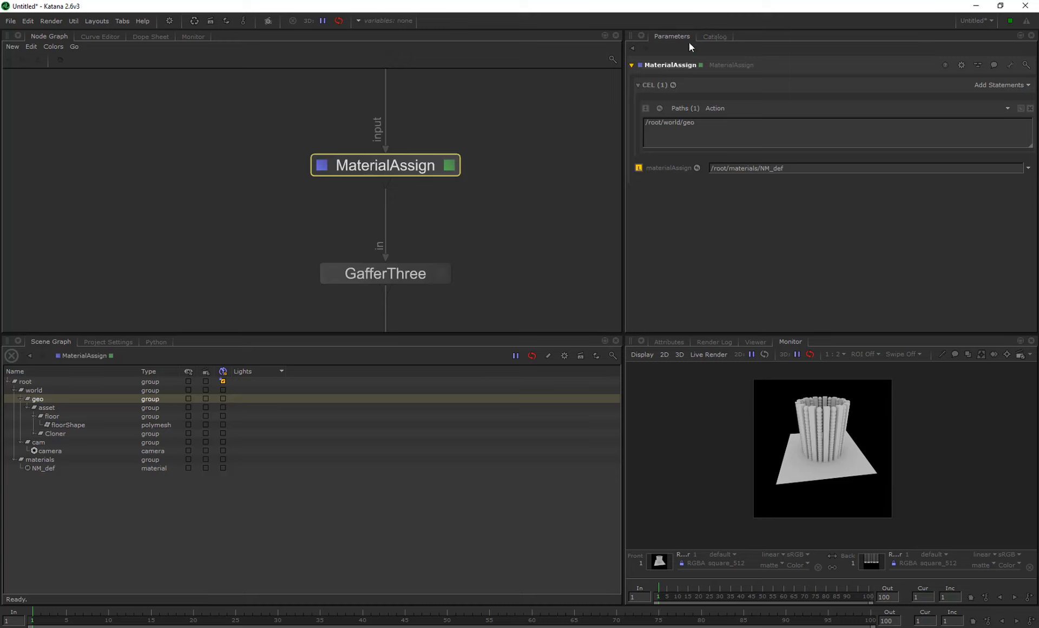
pyautogui.click(716, 36)
# Step: Start a Preview Render from the Render node and load the new Catalog entry into the Monitor's front image slot
pyautogui.scroll(-10, 464, 249)
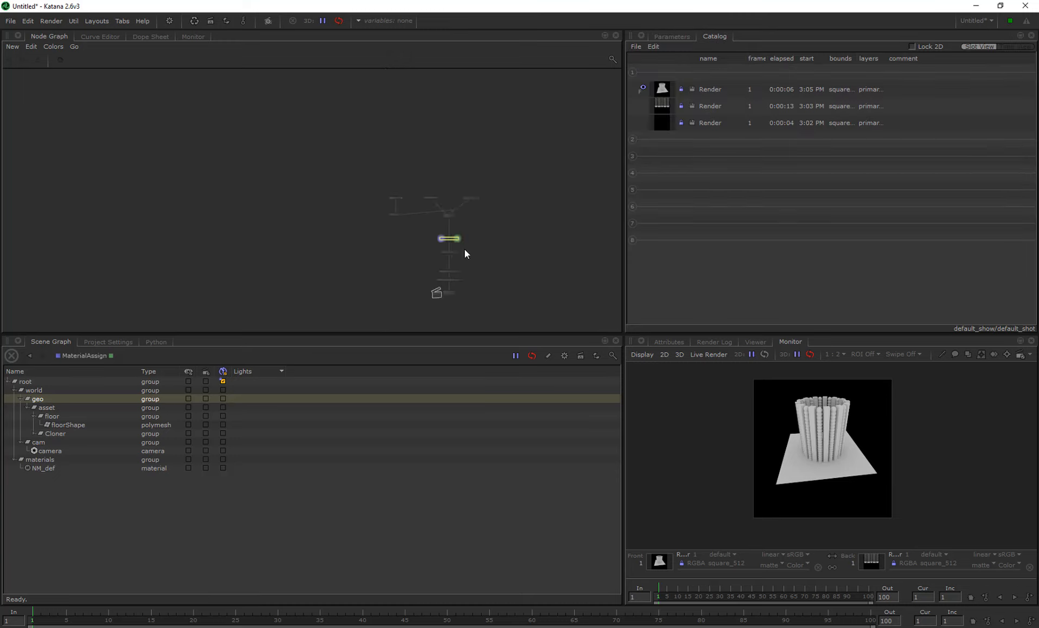
pyautogui.moveTo(303, 103); pyautogui.dragTo(380, 263, button='middle')
pyautogui.doubleClick(373, 224)
pyautogui.rightClick(372, 224)
pyautogui.click(399, 239)
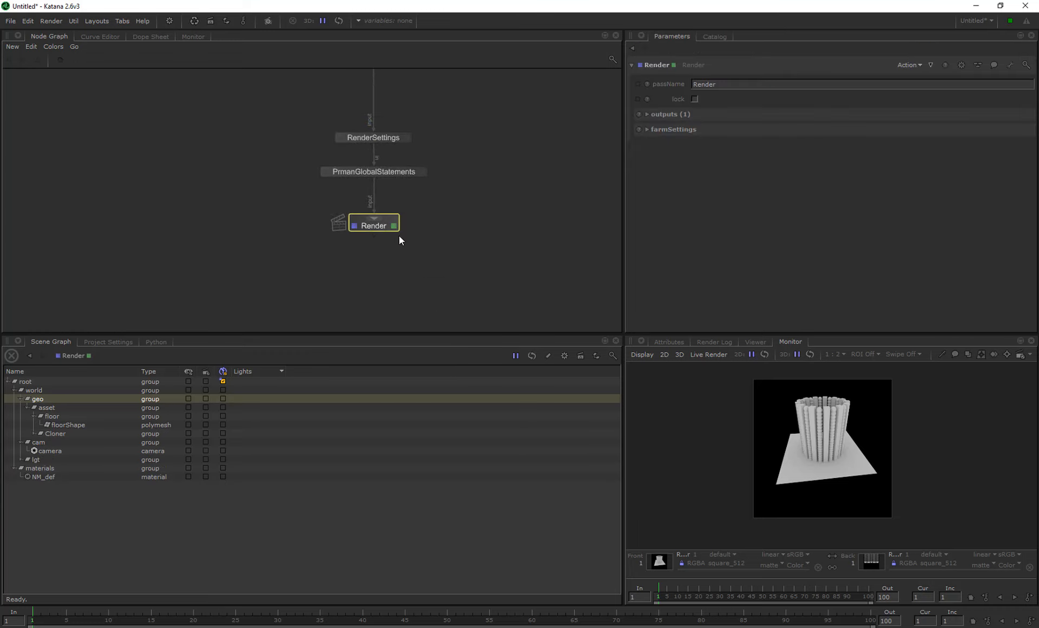
pyautogui.click(712, 37)
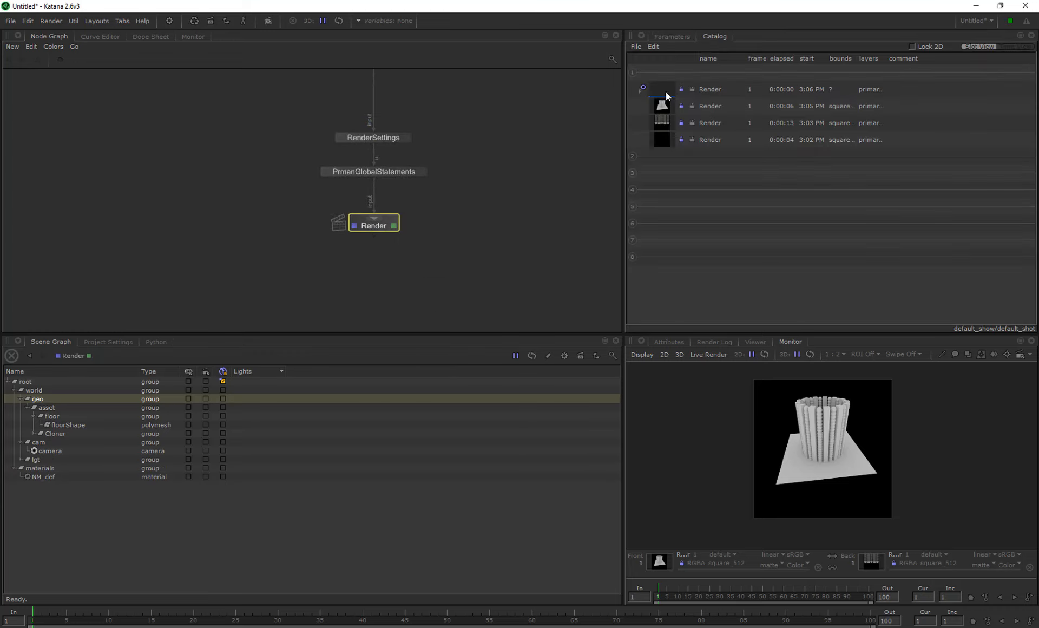
pyautogui.moveTo(666, 92); pyautogui.dragTo(657, 272)
pyautogui.moveTo(664, 541); pyautogui.dragTo(661, 564)
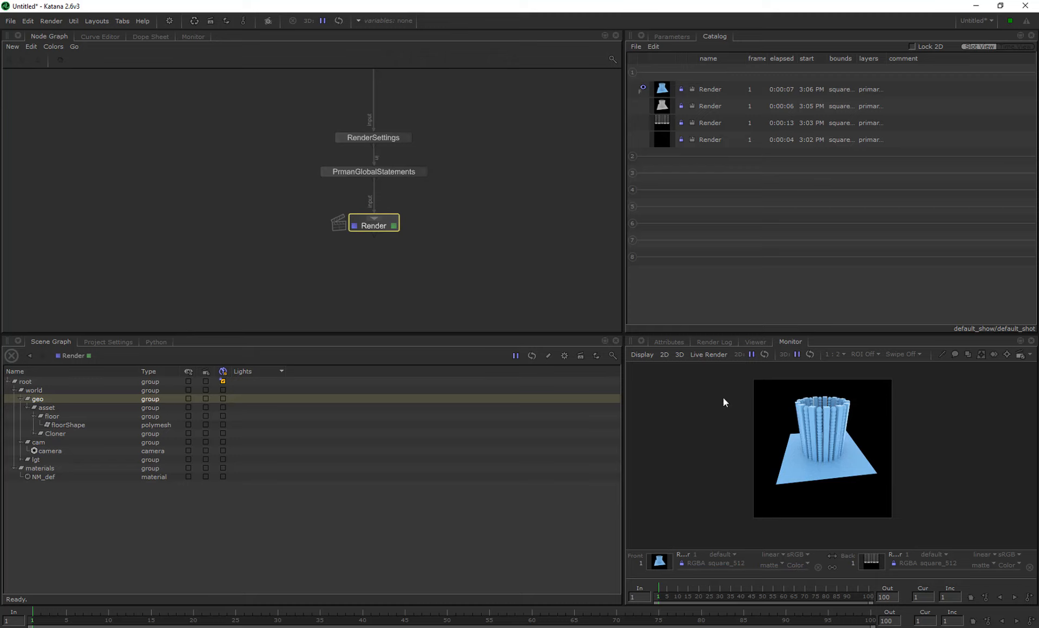
# Step: Set Camera Visibility of the PxrDomeLight in the GafferThree node to Yes
pyautogui.moveTo(447, 116); pyautogui.dragTo(434, 248, button='middle')
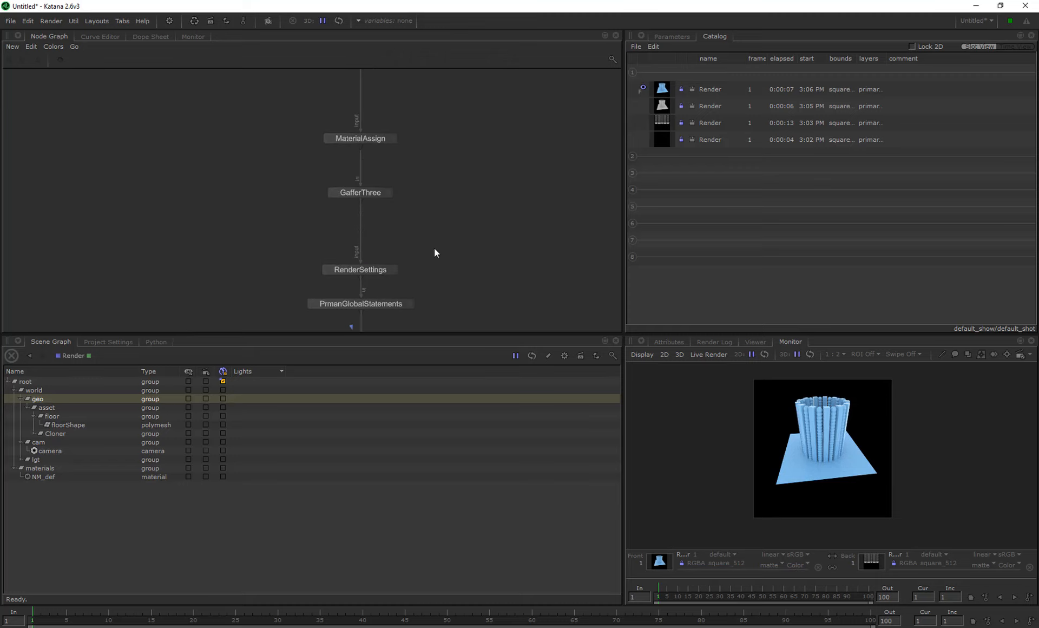
pyautogui.doubleClick(365, 190)
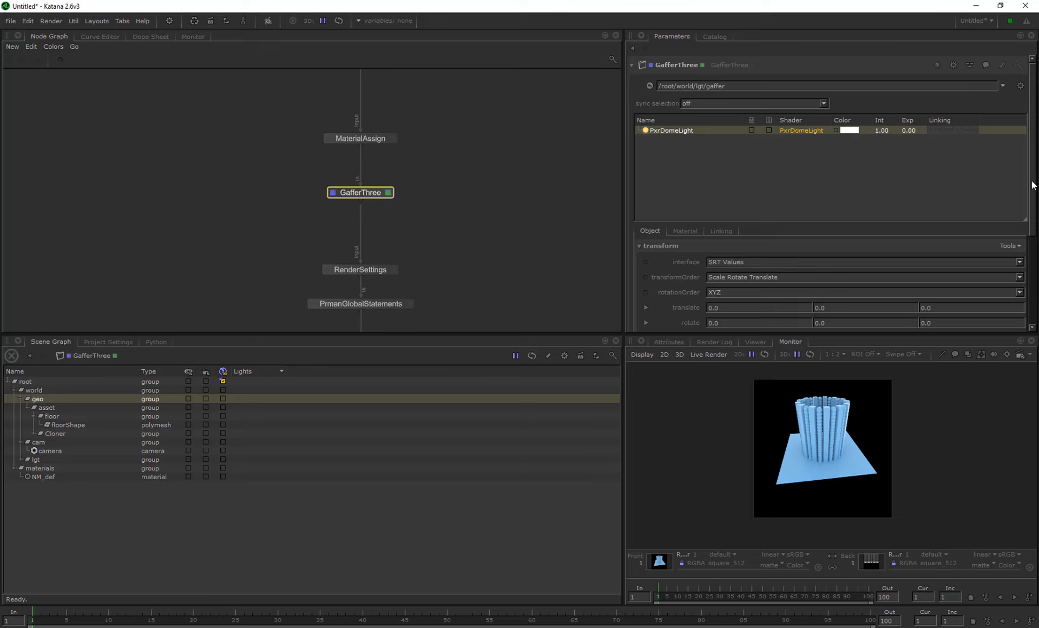
pyautogui.scroll(-5, 1025, 261)
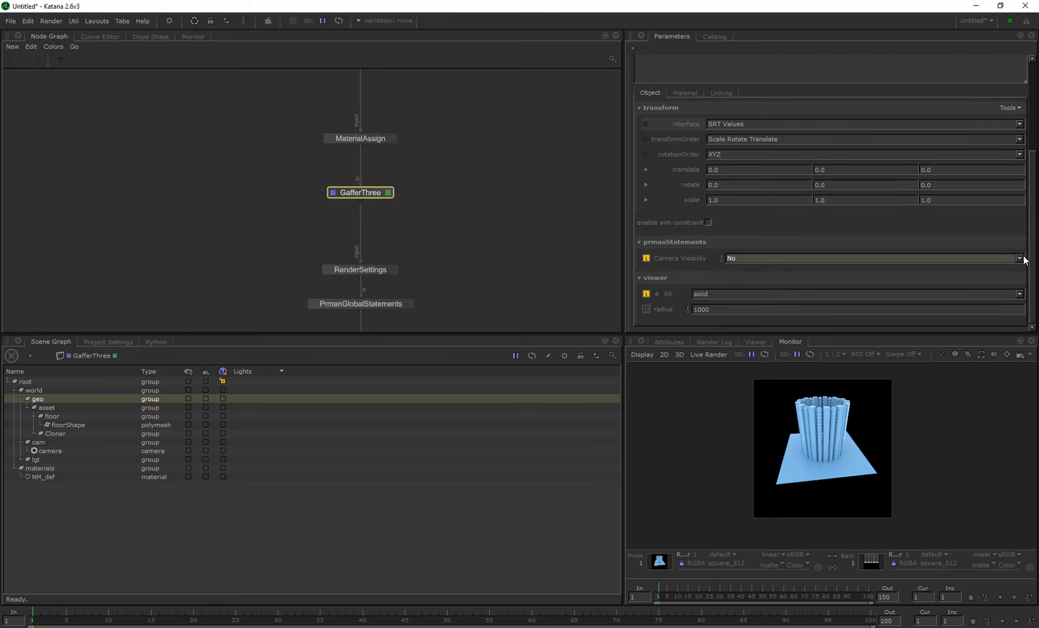
pyautogui.click(748, 257)
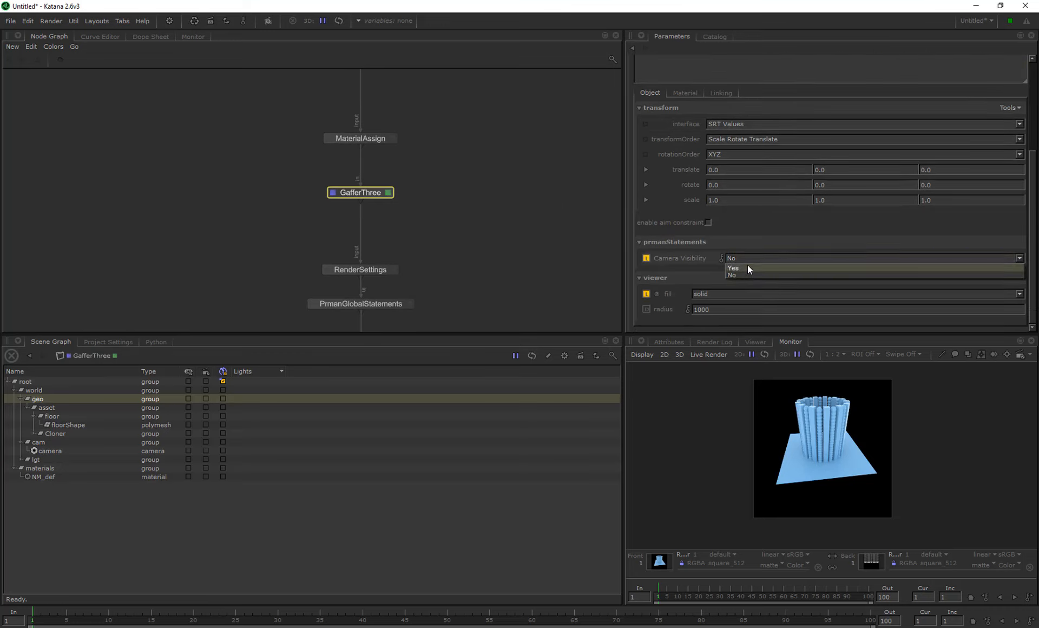
pyautogui.click(748, 264)
# Step: Render the Render node again as a Preview Render and show the newest Catalog image in the Monitor's front slot
pyautogui.click(714, 36)
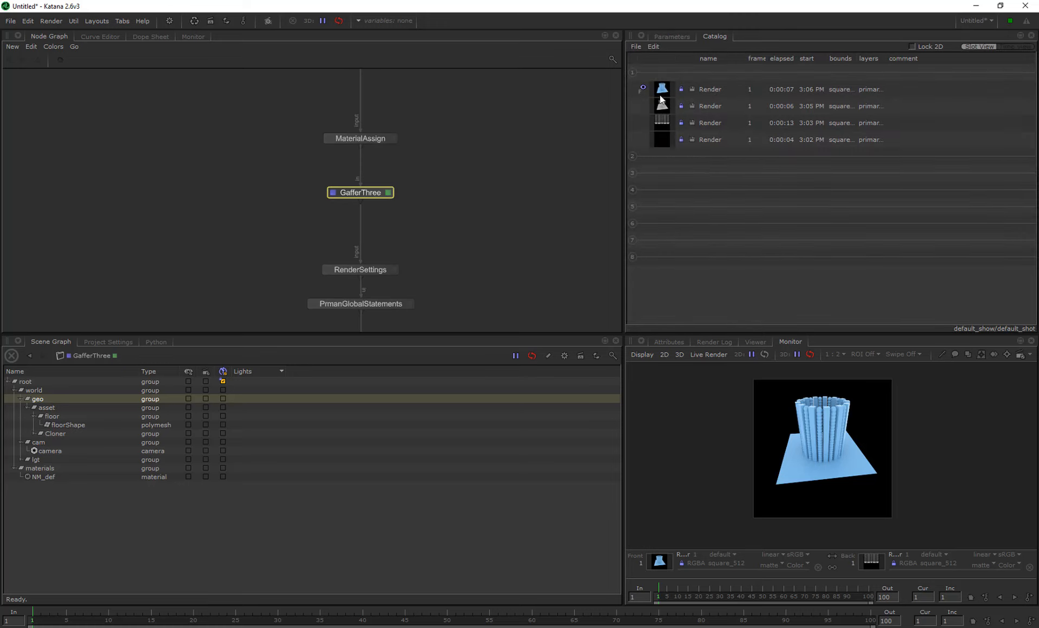
pyautogui.moveTo(461, 275); pyautogui.dragTo(471, 132, button='middle')
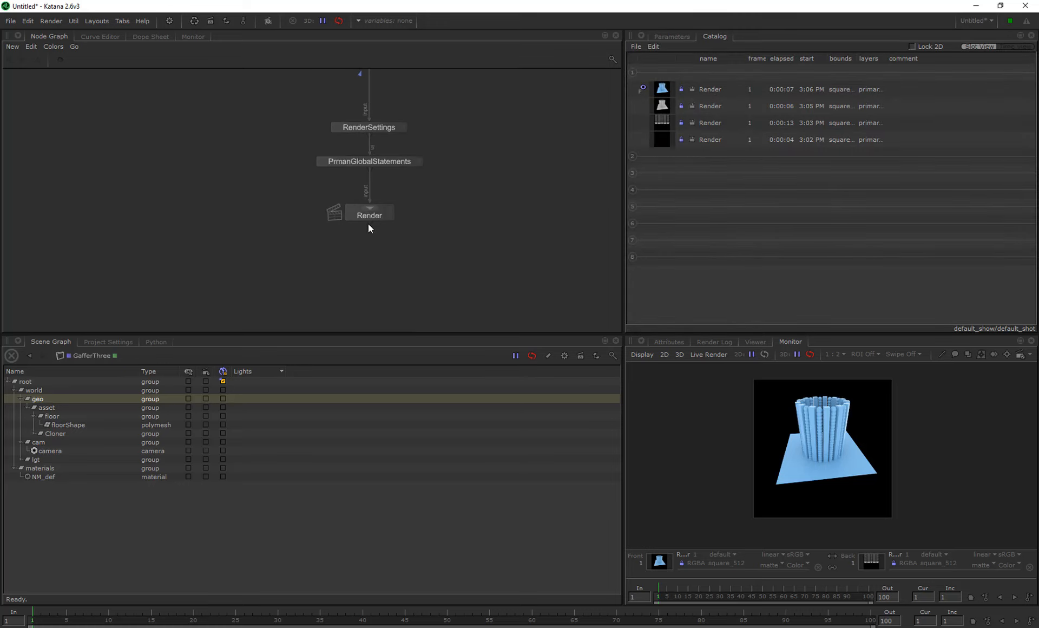
pyautogui.rightClick(370, 216)
pyautogui.click(399, 229)
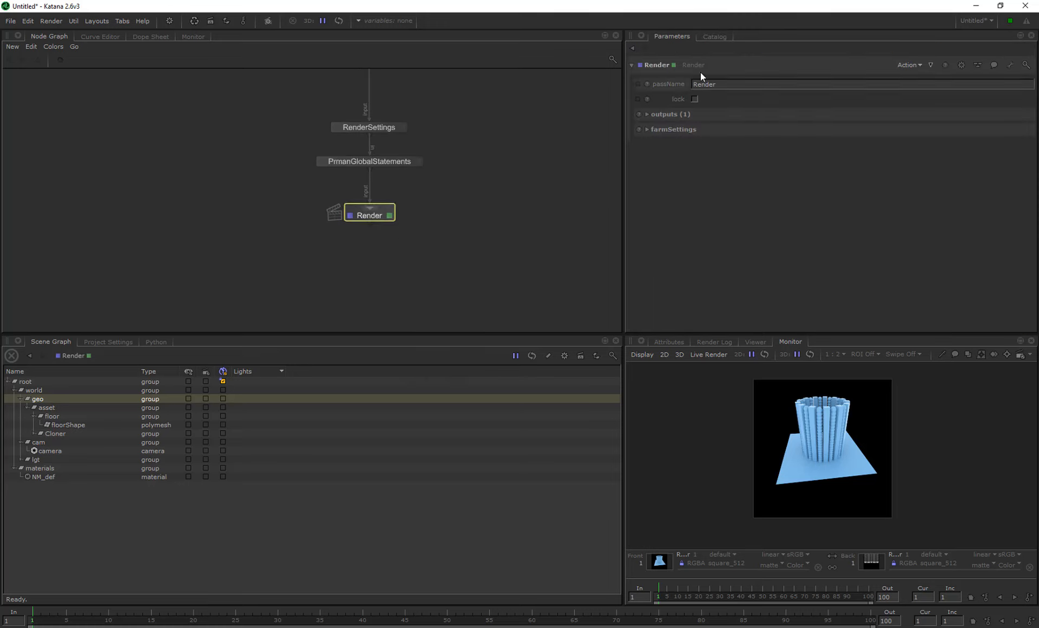
pyautogui.click(711, 34)
pyautogui.moveTo(661, 89); pyautogui.dragTo(666, 287)
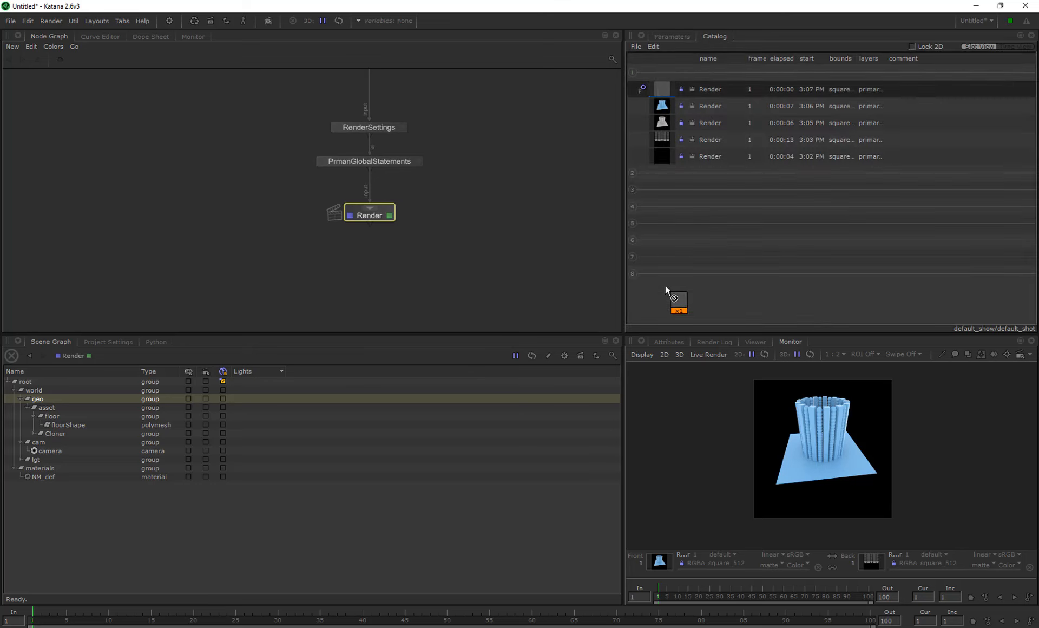
pyautogui.moveTo(665, 560); pyautogui.dragTo(664, 560)
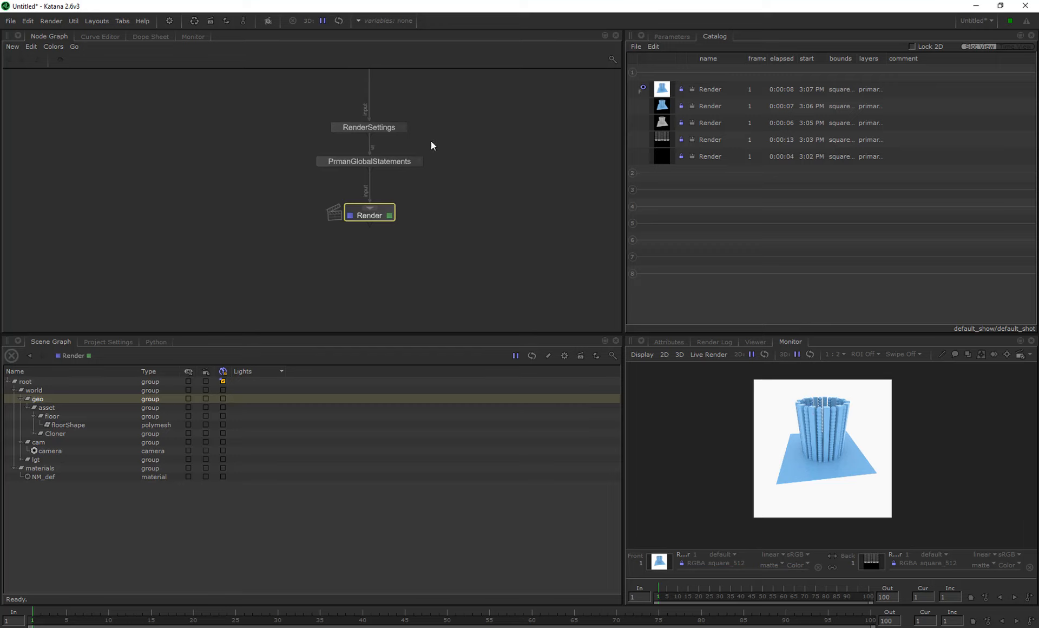
# Step: Duplicate the connected PSN_def and NM_def nodes and place the copies to the left of the originals
pyautogui.scroll(-6, 345, 201)
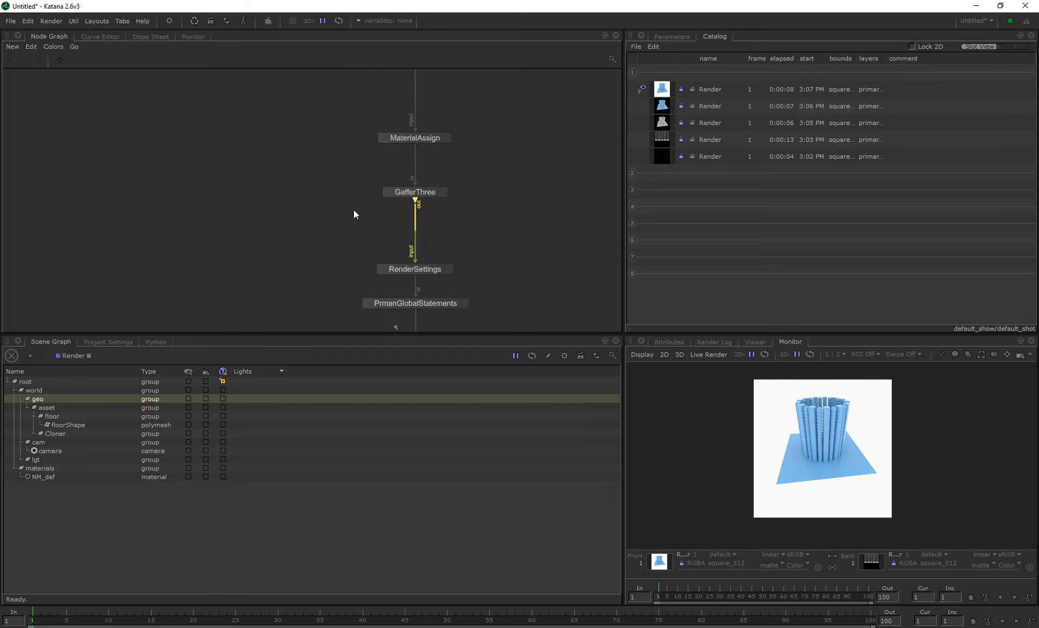
pyautogui.scroll(3, 345, 206)
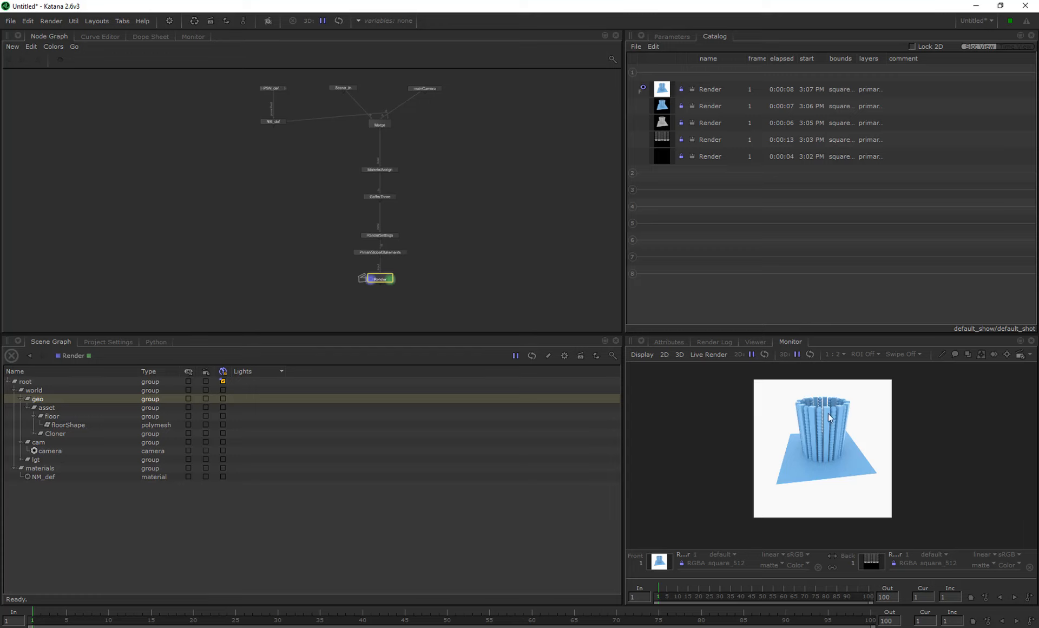
pyautogui.moveTo(247, 110); pyautogui.dragTo(298, 187, button='middle')
pyautogui.scroll(6, 297, 187)
pyautogui.click(406, 233)
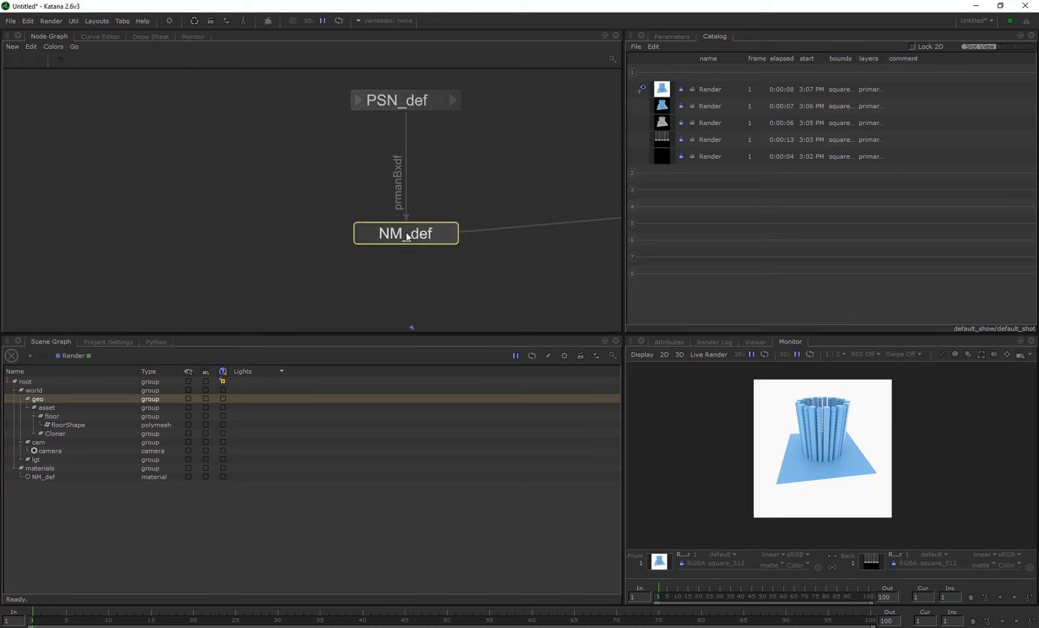
pyautogui.keyDown('shift'); pyautogui.click(412, 102); pyautogui.keyUp('shift')
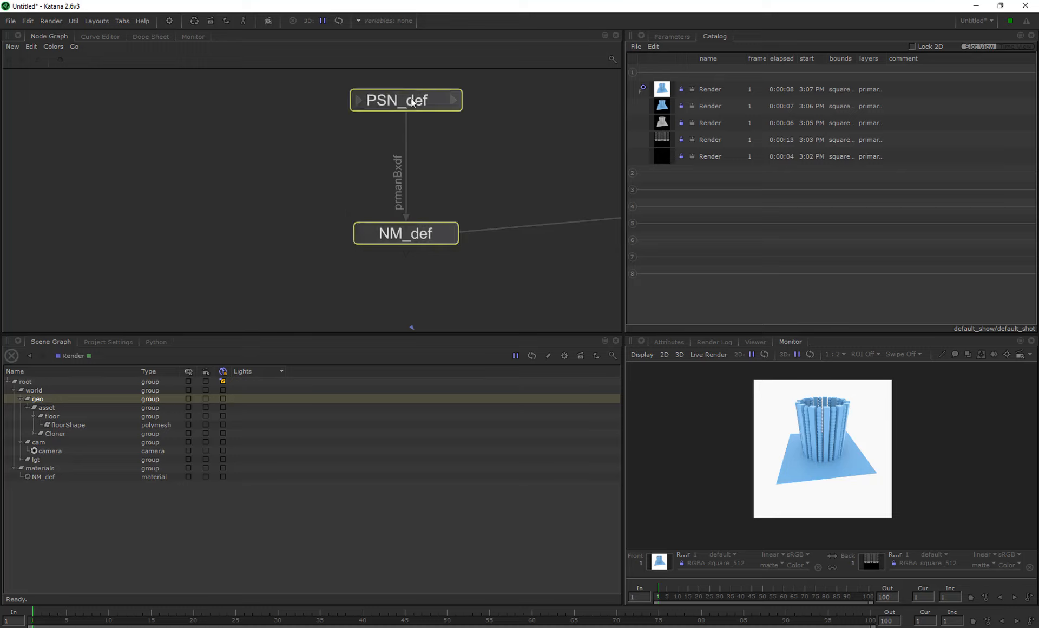
pyautogui.hotkey('ctrl', 'c')
pyautogui.hotkey('ctrl', 'v')
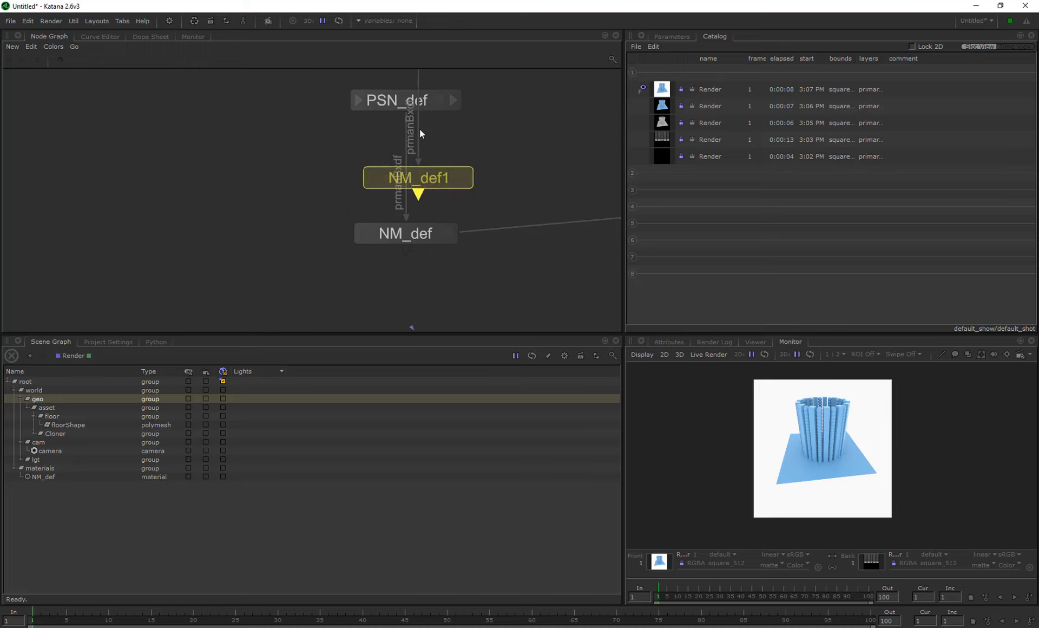
pyautogui.click(258, 164)
# Step: Rename the copied PSN_def1 shading node to PSN_Spheres
pyautogui.doubleClick(274, 95)
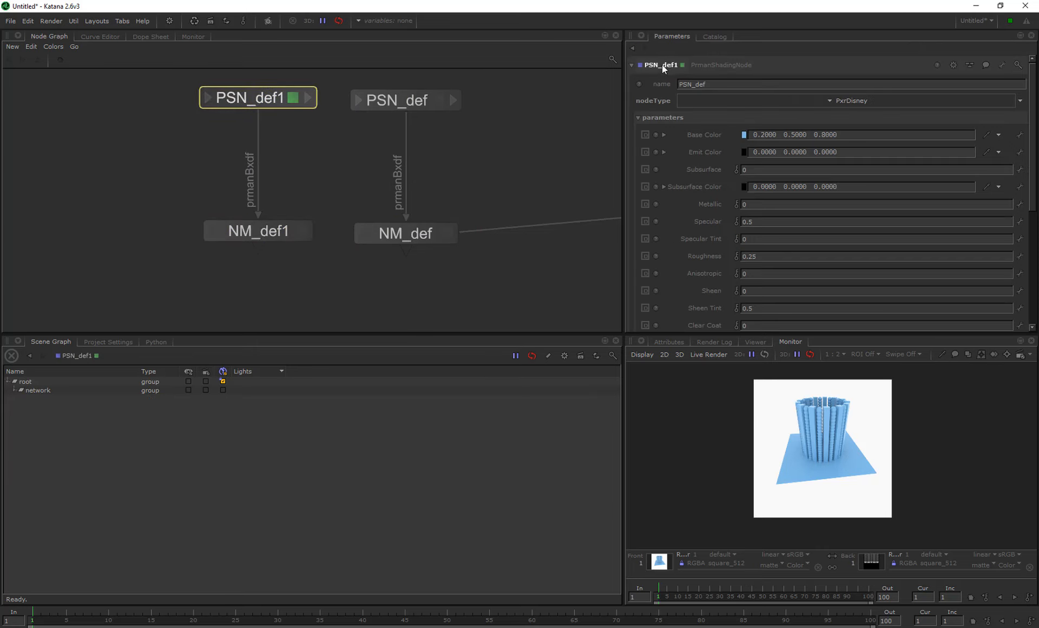
pyautogui.press('Delete')
pyautogui.press('Delete')
pyautogui.write('Sphje')
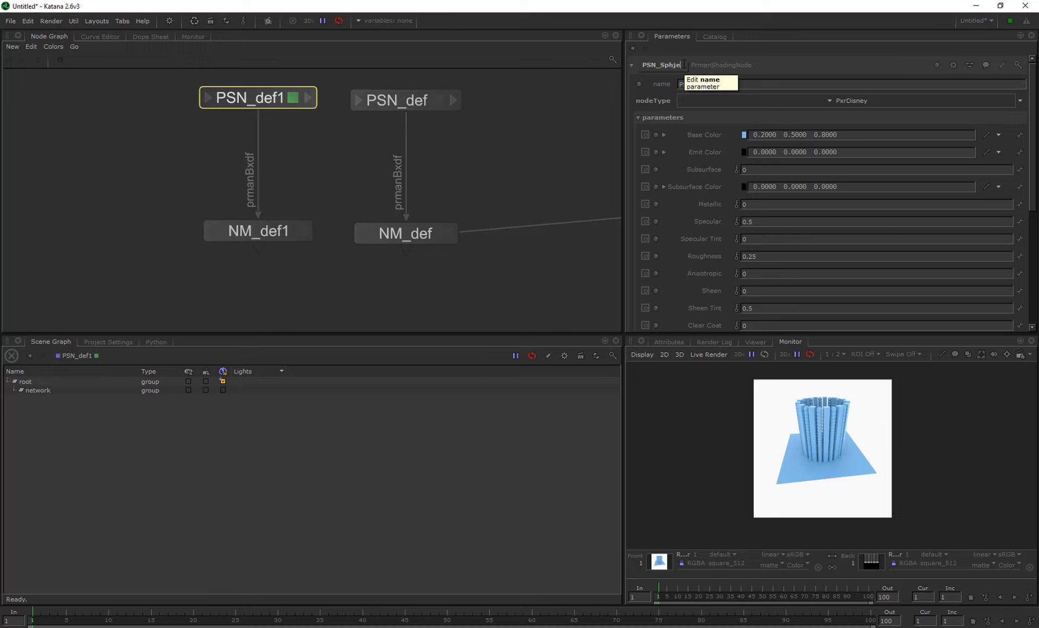
pyautogui.press('BackSpace')
pyautogui.press('BackSpace')
pyautogui.write('eres')
pyautogui.press('Return')
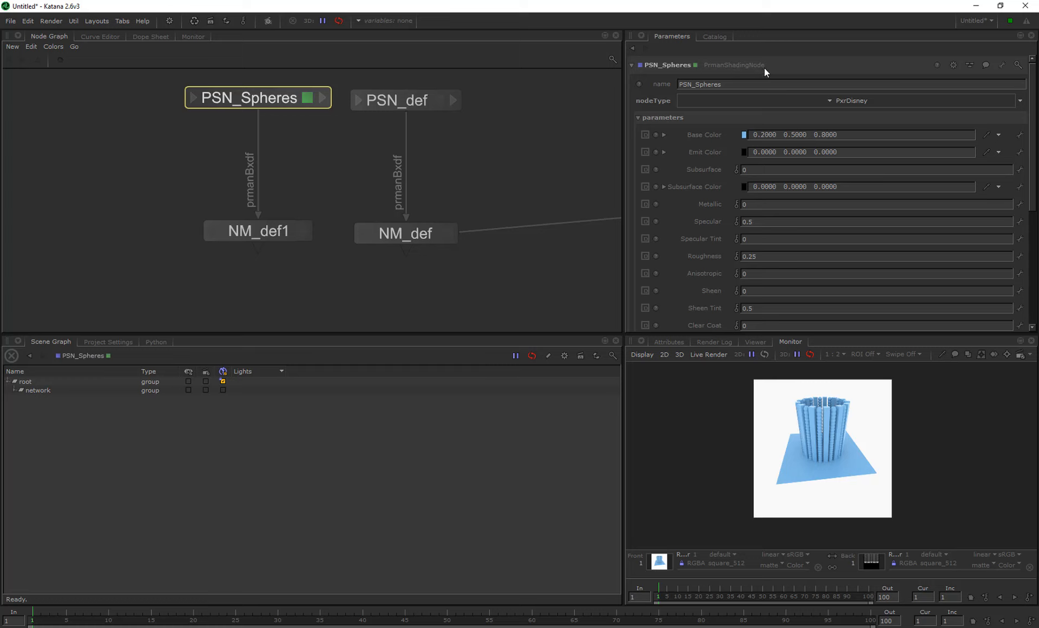
# Step: Set the Base Color of PSN_Spheres to red with the values 0.9793, 0.0045, 0.0000
pyautogui.click(745, 134)
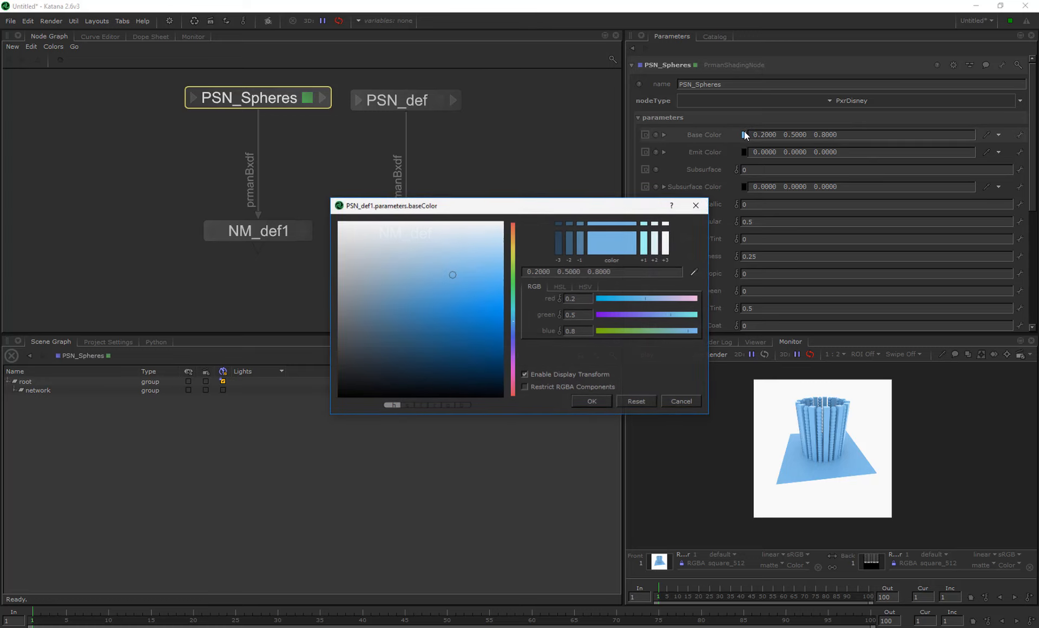
pyautogui.moveTo(512, 330); pyautogui.dragTo(513, 228)
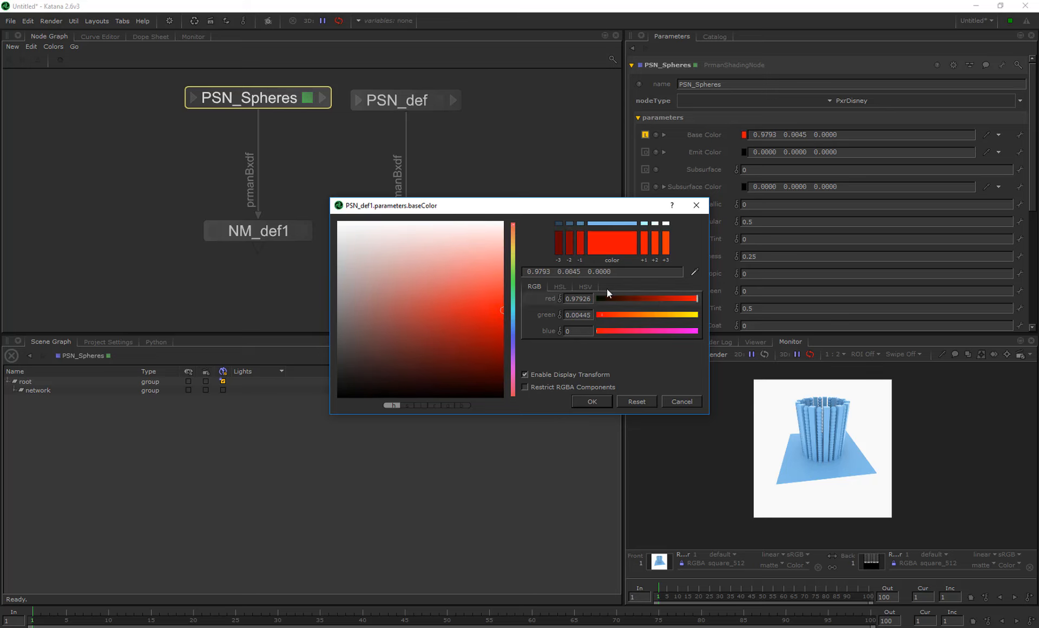
pyautogui.click(591, 398)
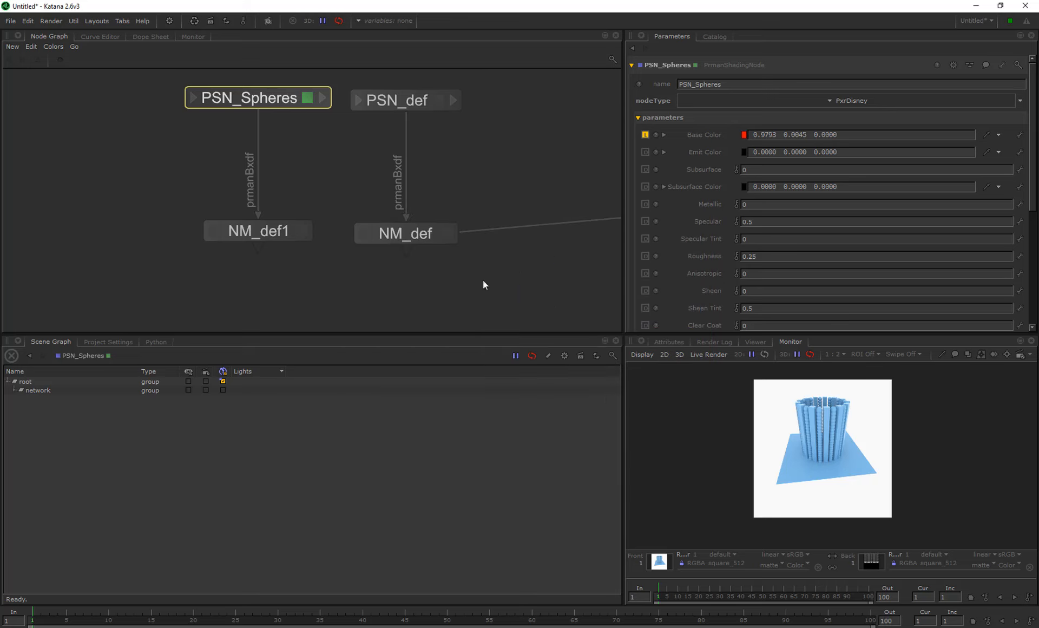
# Step: Rename the copied NM_def1 network material to NM_Spheres
pyautogui.click(267, 233)
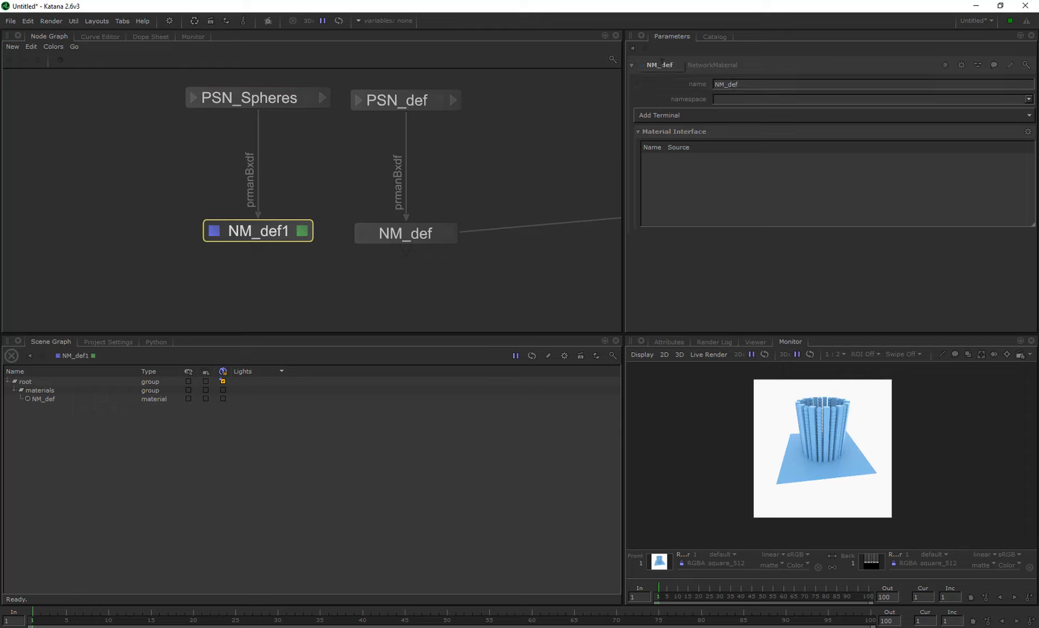
pyautogui.press('BackSpace')
pyautogui.press('BackSpace')
pyautogui.press('BackSpace')
pyautogui.write('Spheres')
pyautogui.press('Return')
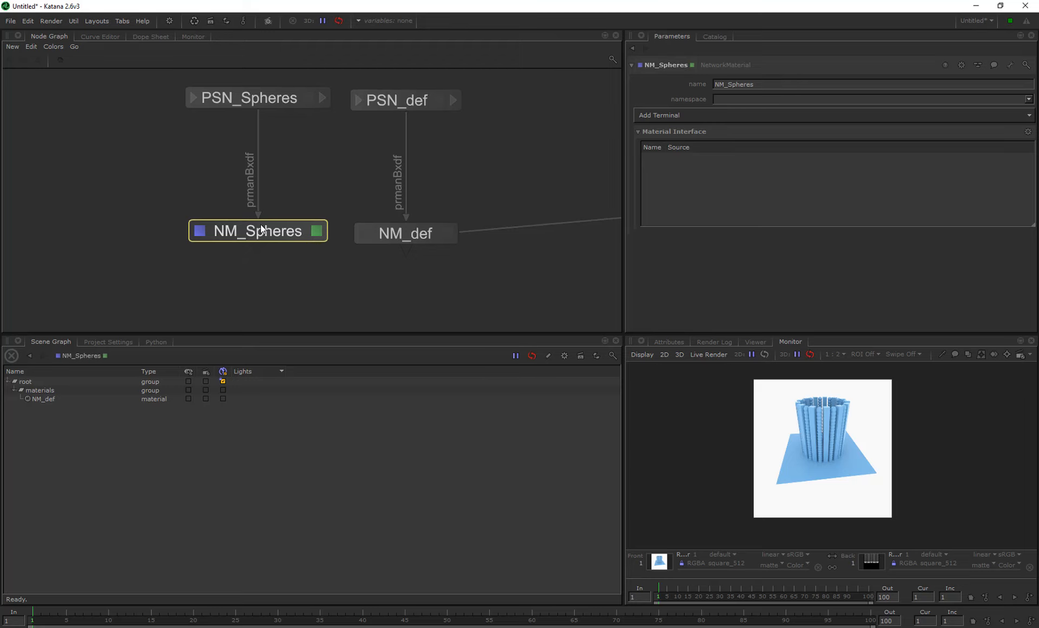
# Step: Duplicate the PSN_Spheres and NM_Spheres nodes together and place the copies to the left of them
pyautogui.scroll(-3, 323, 191)
pyautogui.scroll(3, 435, 183)
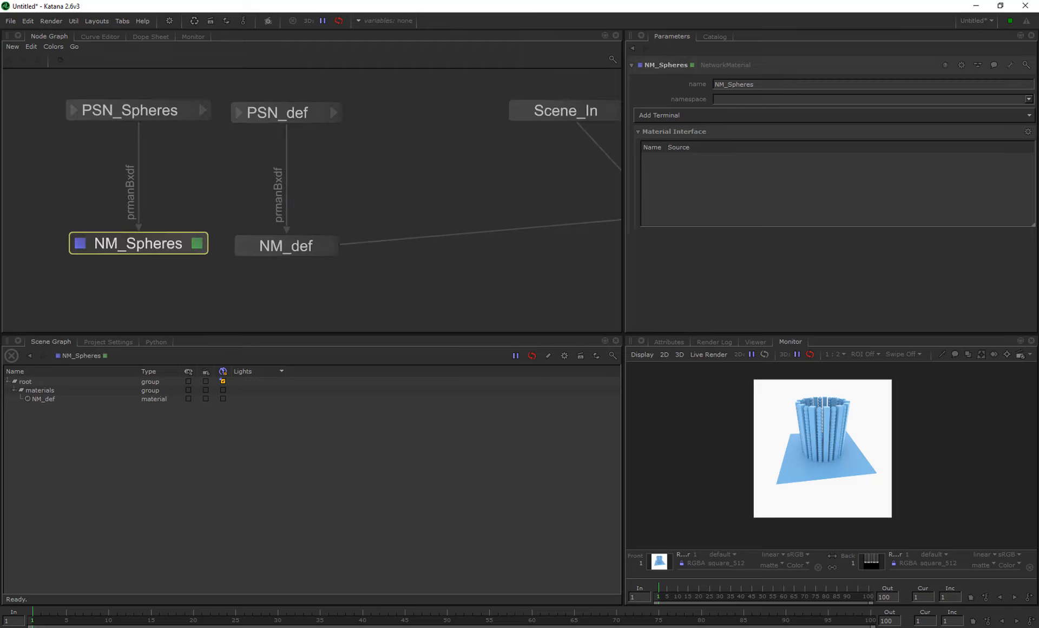
pyautogui.moveTo(301, 174); pyautogui.dragTo(553, 184, button='middle')
pyautogui.click(403, 124)
pyautogui.keyDown('shift'); pyautogui.click(413, 254); pyautogui.keyUp('shift')
pyautogui.hotkey('ctrl', 'c')
pyautogui.hotkey('ctrl', 'v')
pyautogui.click(216, 183)
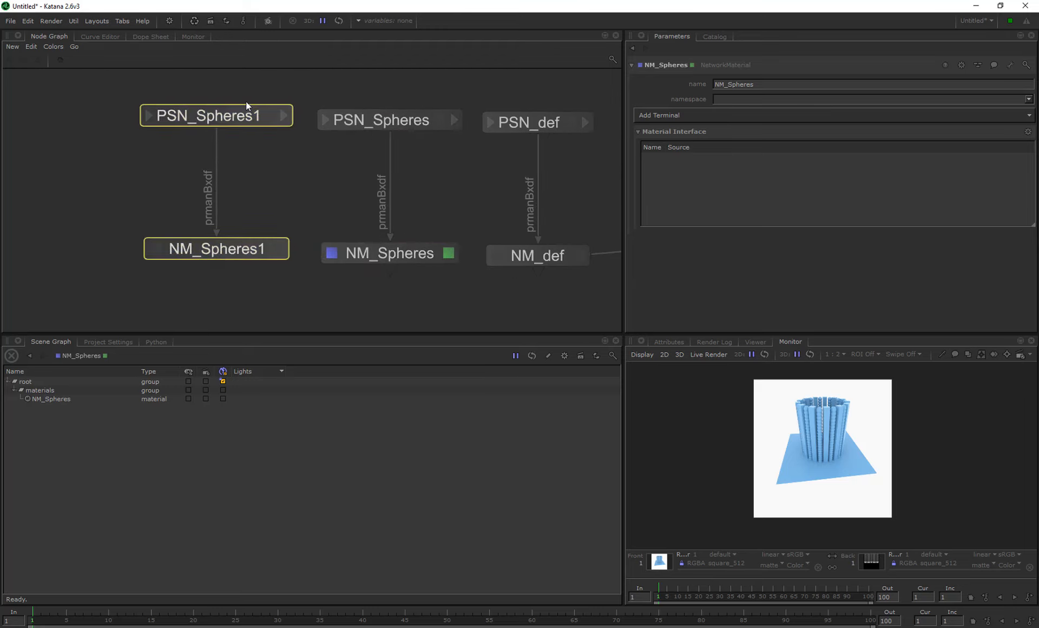
# Step: Rename the copied PSN_Spheres1 shading node to PSN_Cubes
pyautogui.click(242, 119)
pyautogui.doubleClick(239, 118)
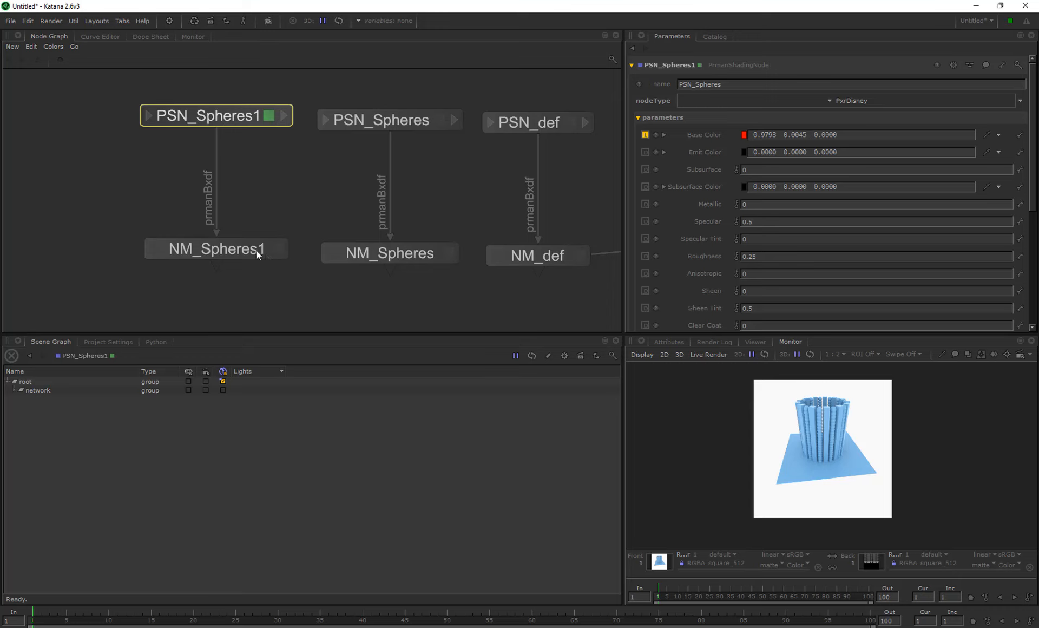
pyautogui.click(277, 250)
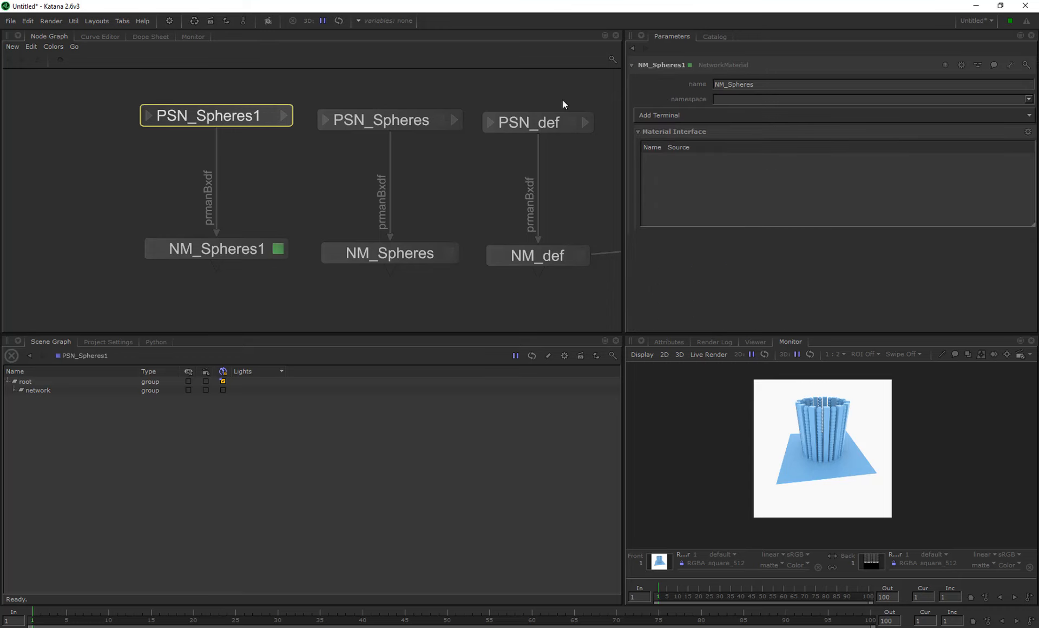
pyautogui.click(269, 115)
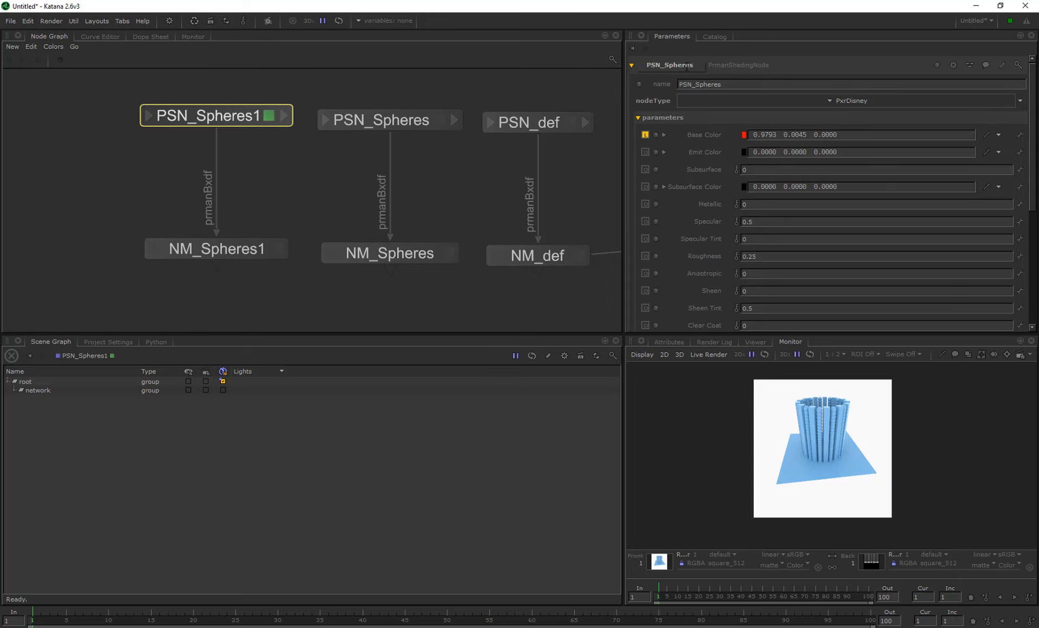
pyautogui.press('BackSpace')
pyautogui.press('BackSpace')
pyautogui.press('BackSpace')
pyautogui.press('BackSpace')
pyautogui.press('BackSpace')
pyautogui.press('BackSpace')
pyautogui.press('BackSpace')
pyautogui.write('Cubes')
pyautogui.press('Return')
# Step: Rename the copied NM_Spheres1 network material to NM_Cubes
pyautogui.click(226, 255)
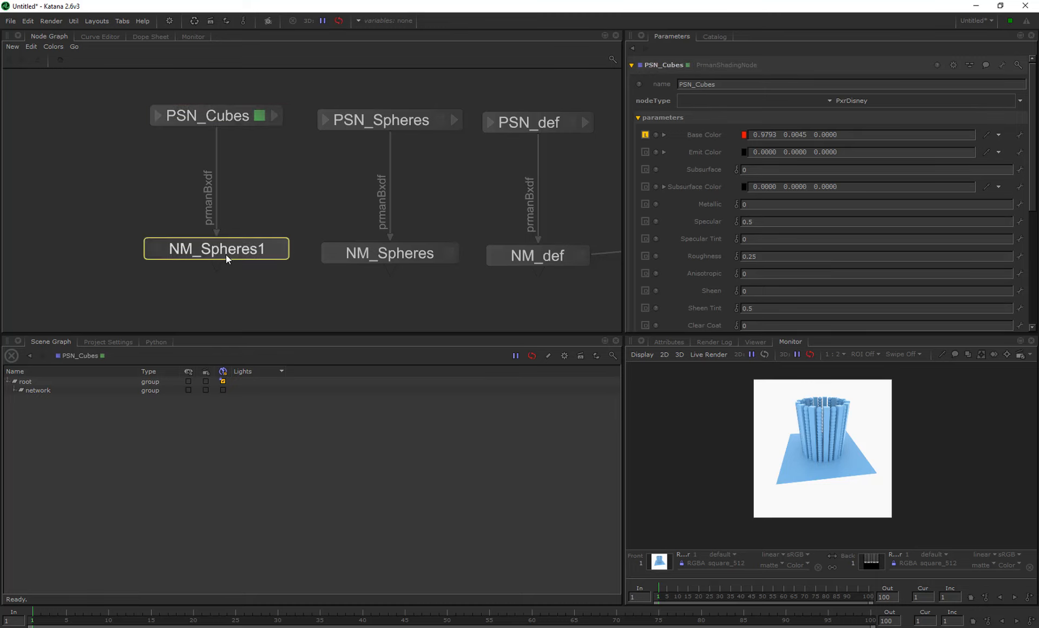
pyautogui.doubleClick(250, 252)
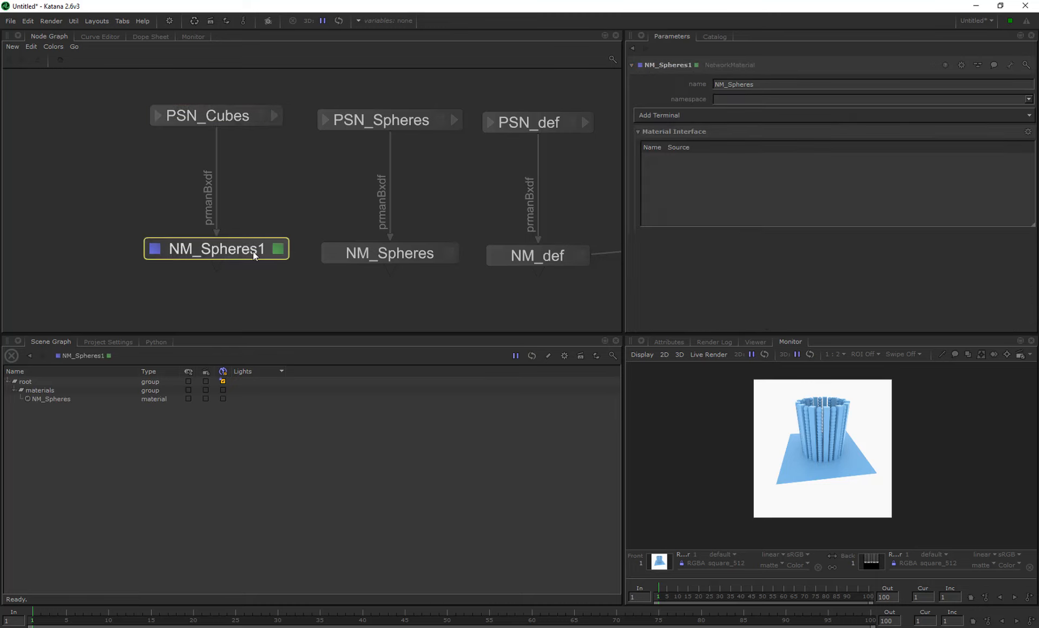
pyautogui.click(681, 64)
pyautogui.write('NM_Cubes')
pyautogui.press('Return')
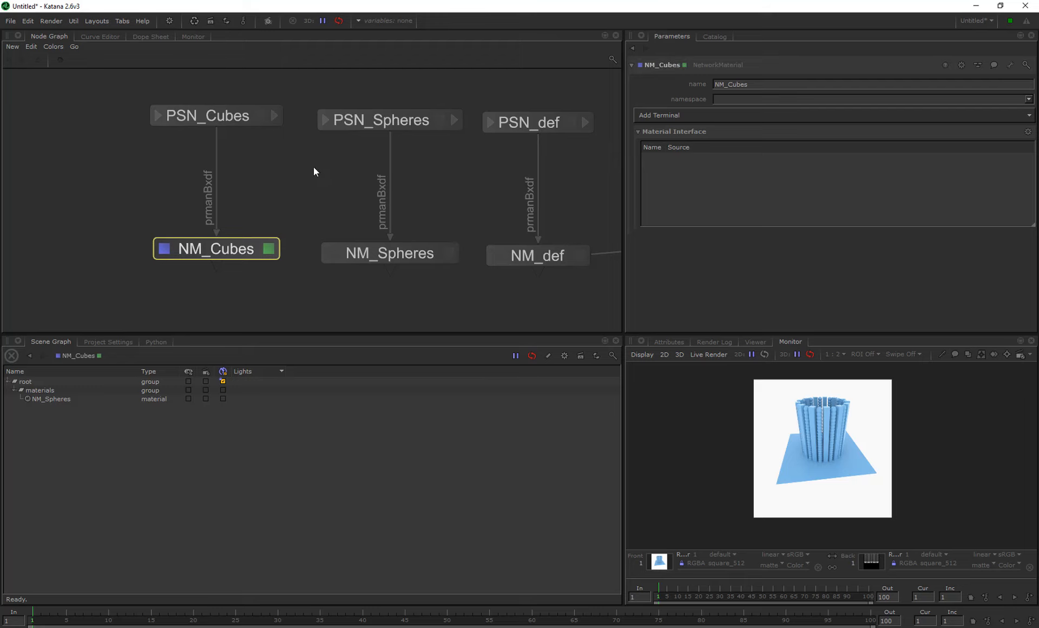
# Step: Connect the outputs of NM_Spheres and NM_Cubes to the Merge node and check its scene graph for the NM_Cubes material
pyautogui.scroll(-3, 353, 236)
pyautogui.scroll(5, 346, 184)
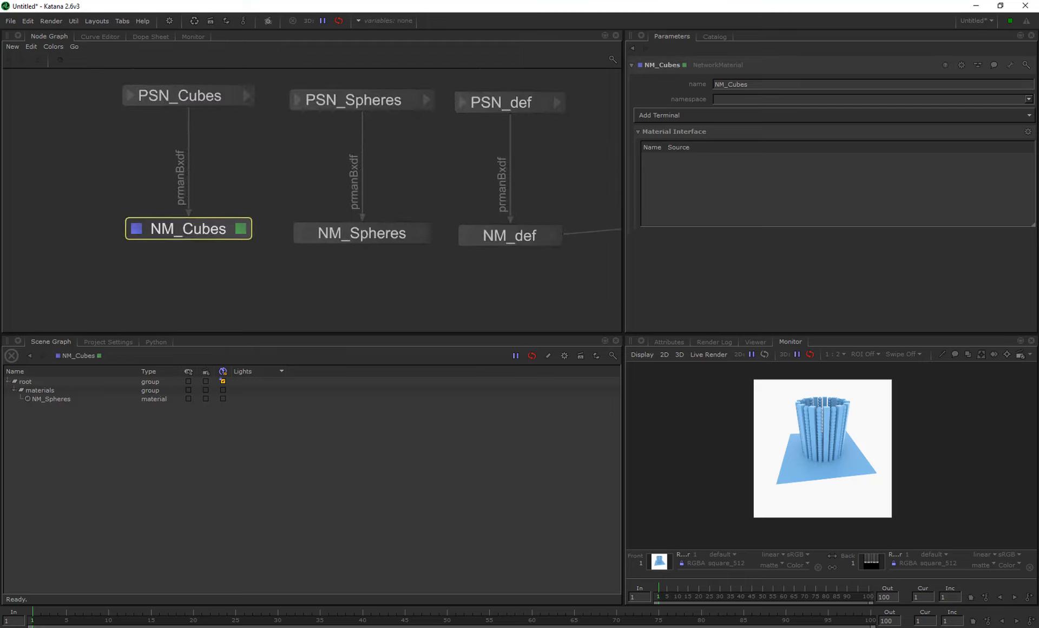
pyautogui.scroll(-5, 401, 206)
pyautogui.scroll(2, 522, 204)
pyautogui.scroll(-2, 551, 189)
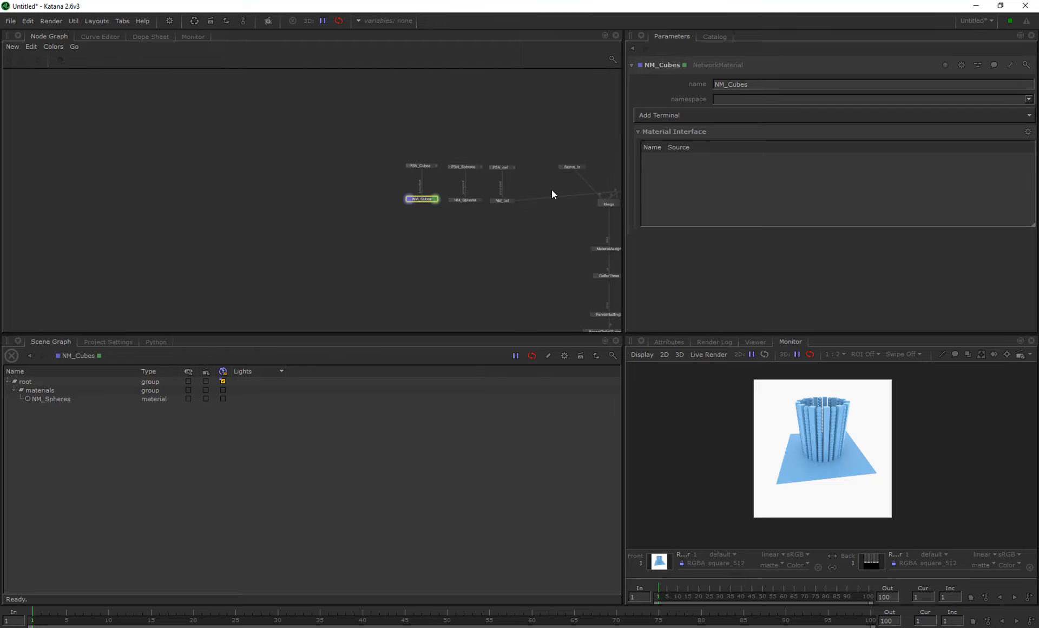
pyautogui.scroll(6, 485, 202)
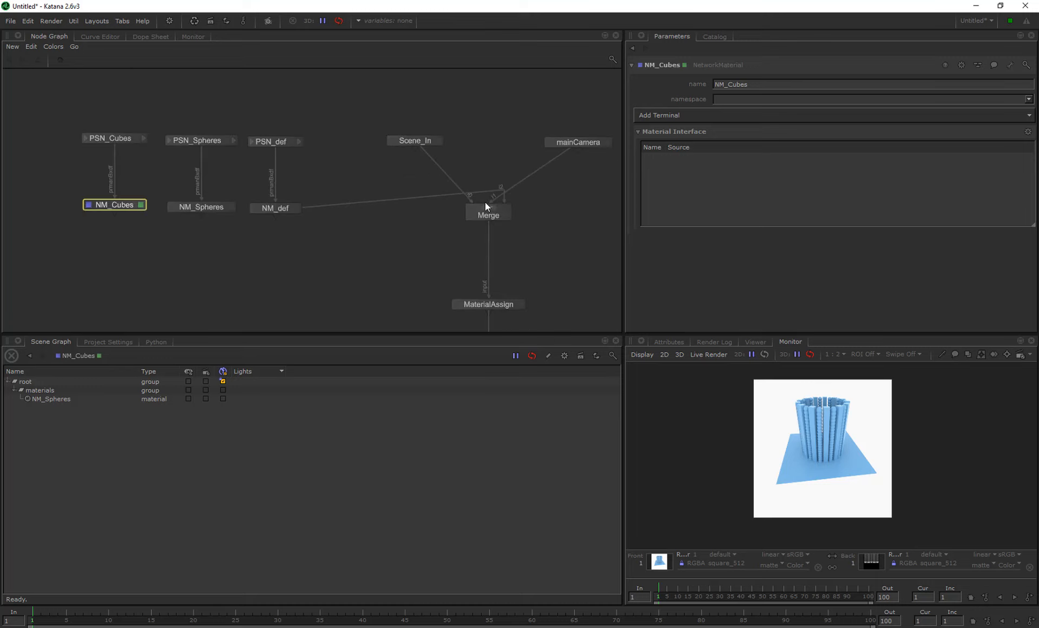
pyautogui.click(221, 207)
pyautogui.moveTo(201, 215); pyautogui.dragTo(492, 212)
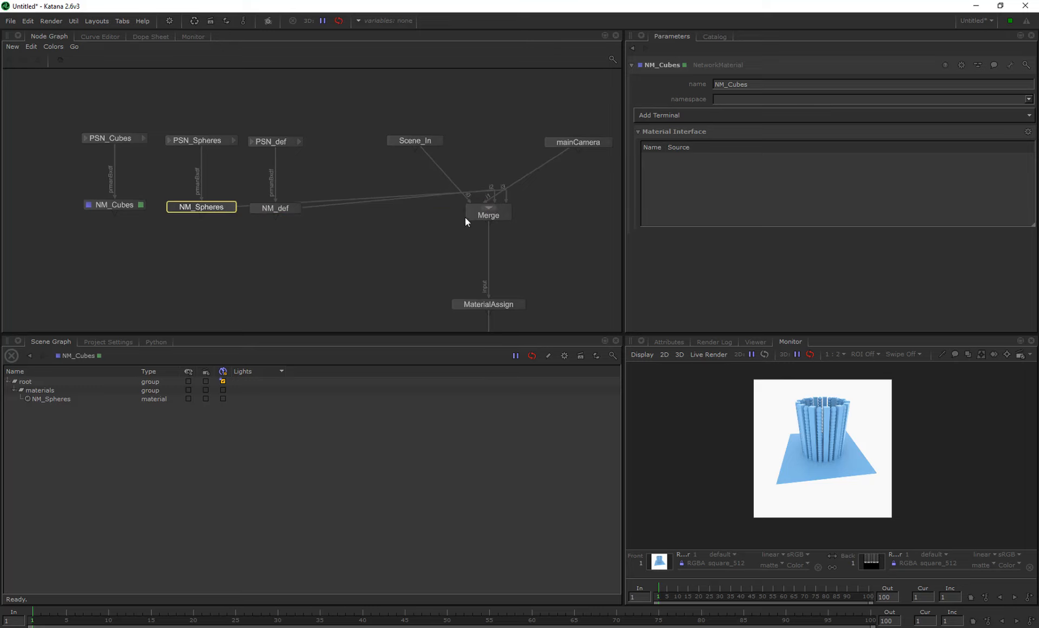
pyautogui.click(469, 216)
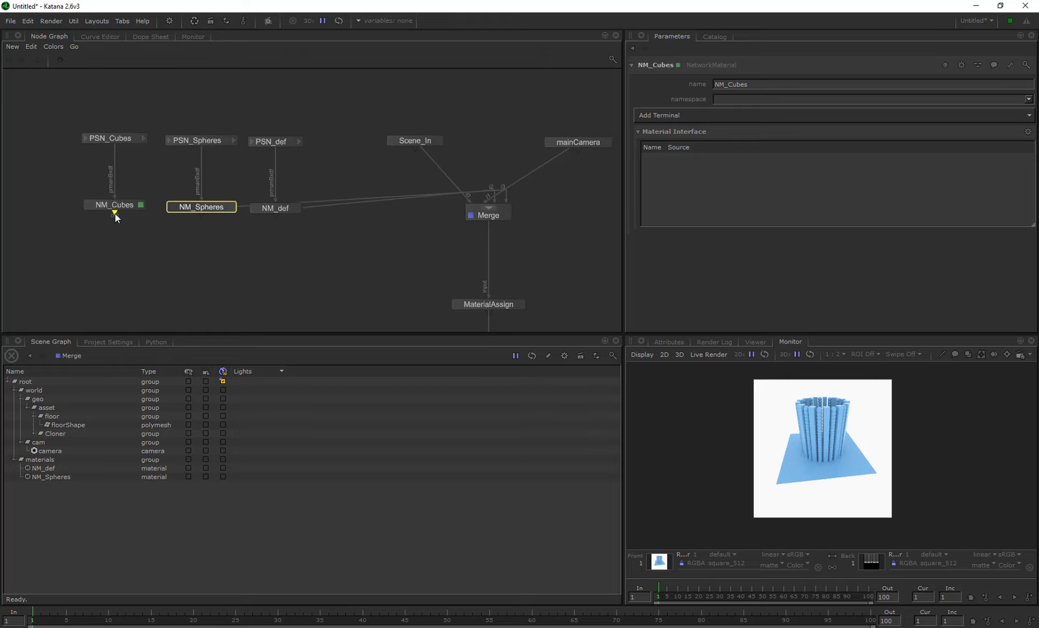
pyautogui.moveTo(114, 214); pyautogui.dragTo(490, 213)
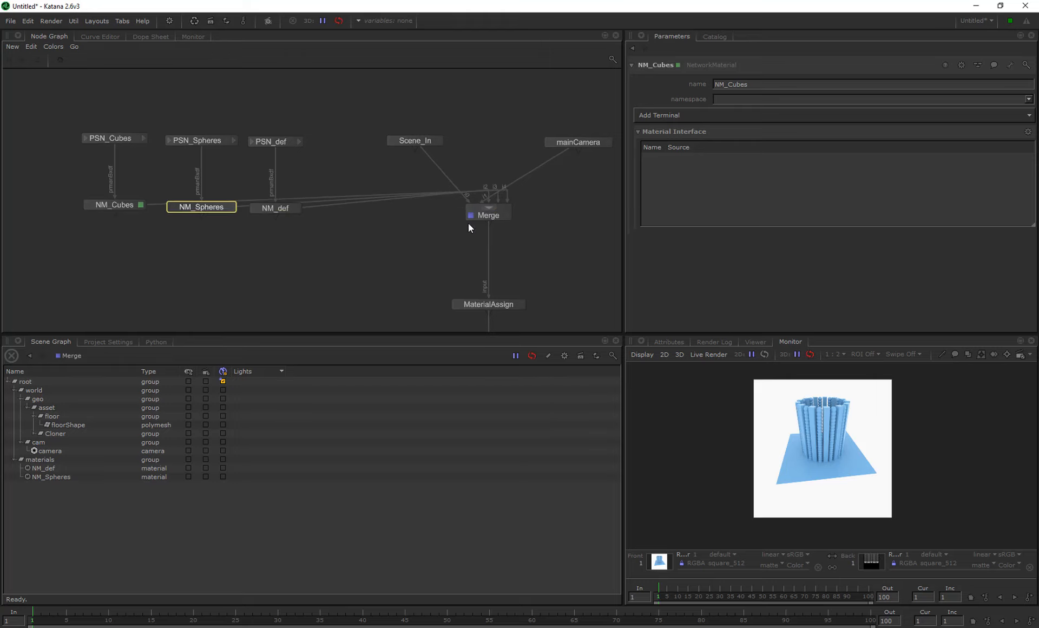
pyautogui.click(114, 204)
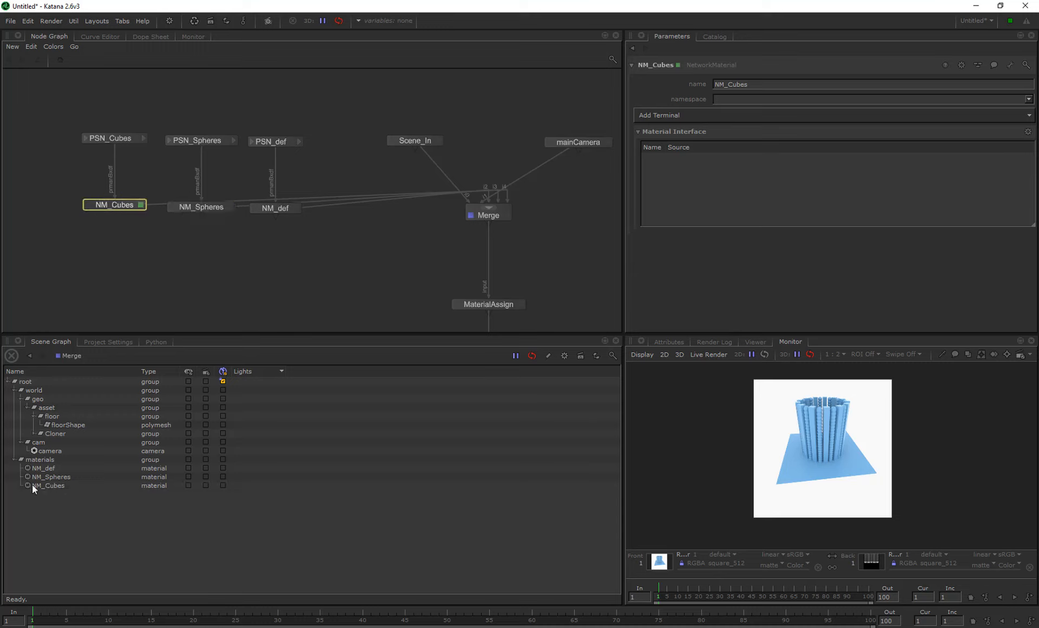
pyautogui.click(45, 486)
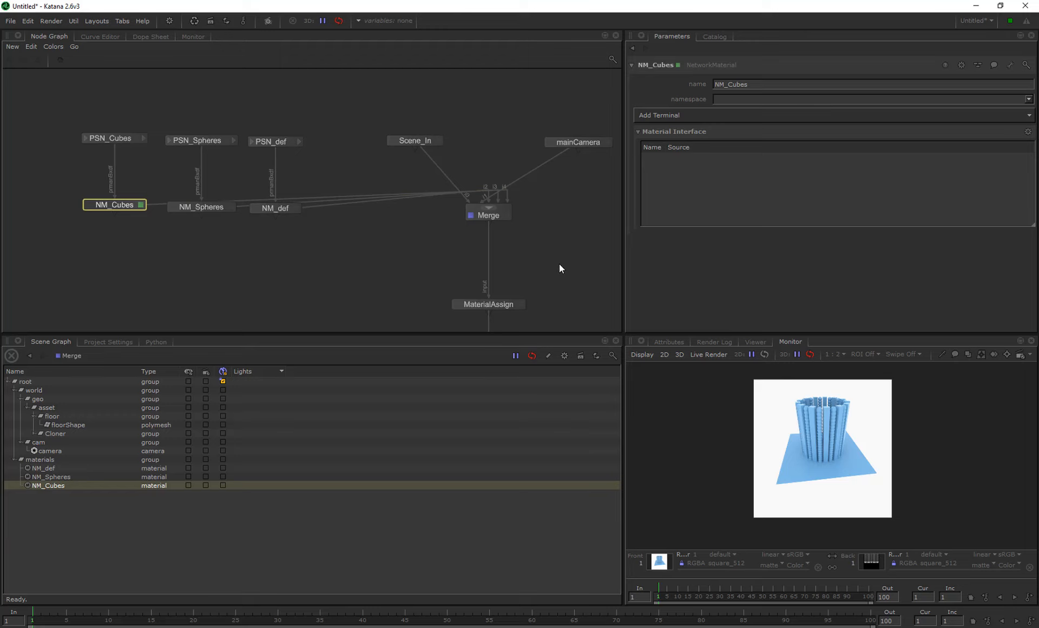
# Step: Move GafferThree down and MaterialAssign up in the node graph to make room between them
pyautogui.moveTo(352, 265); pyautogui.dragTo(306, 128, button='middle')
pyautogui.scroll(-3, 511, 165)
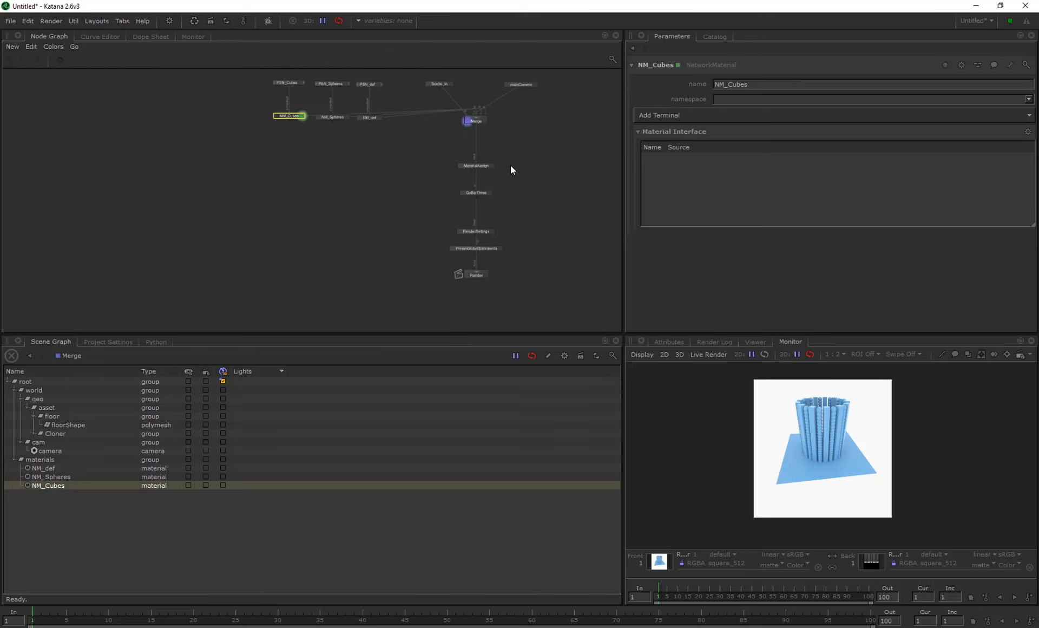
pyautogui.scroll(6, 453, 192)
pyautogui.scroll(-3, 461, 201)
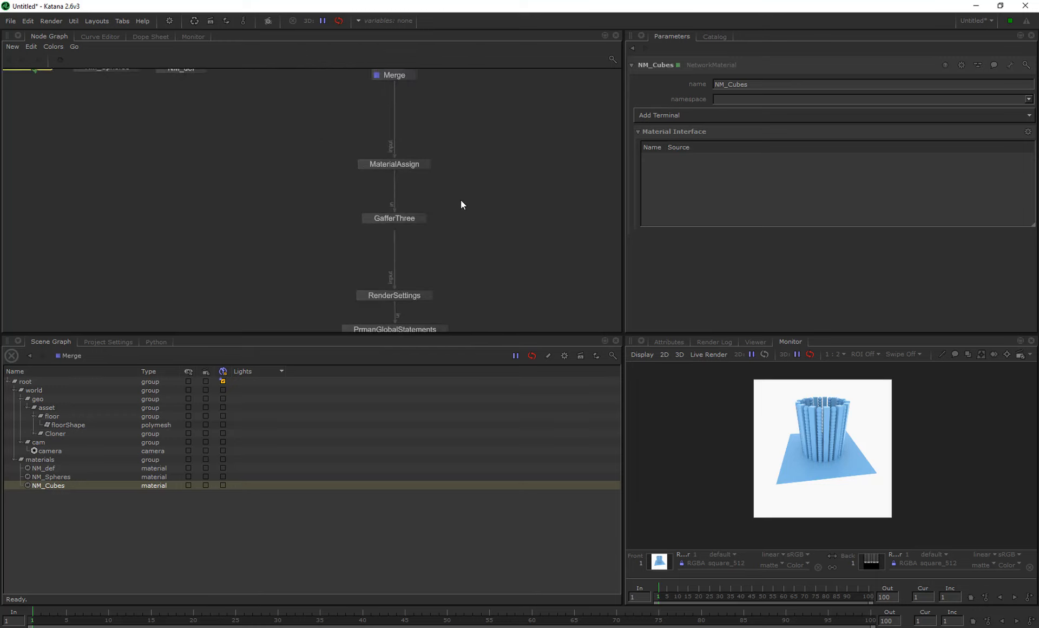
pyautogui.moveTo(409, 218); pyautogui.dragTo(403, 250)
pyautogui.moveTo(398, 165); pyautogui.dragTo(400, 120)
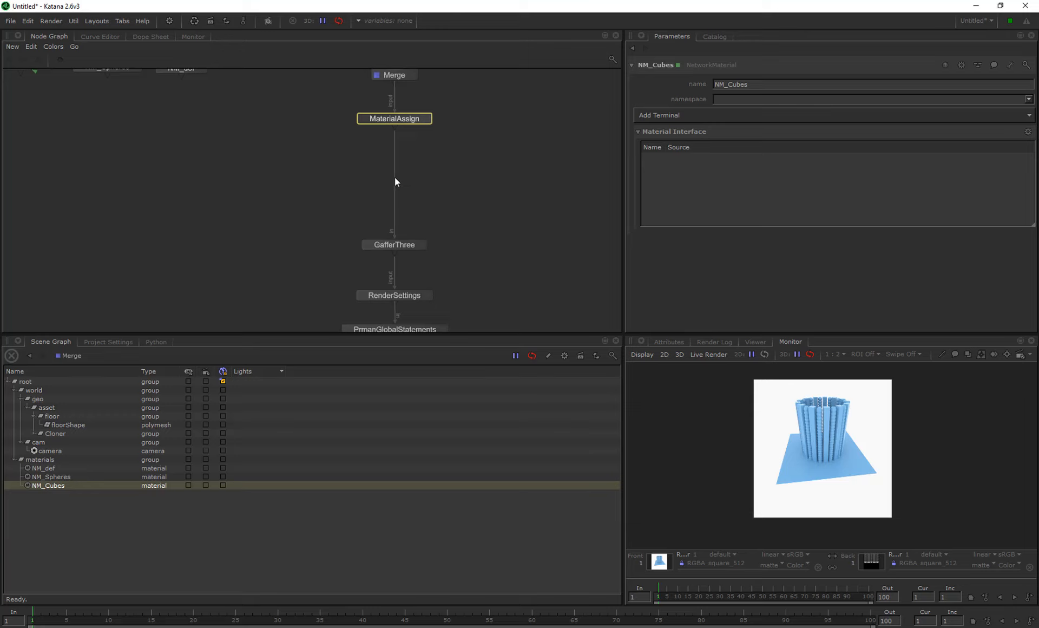
# Step: Add a CollectionCreate node and insert it into the connection between MaterialAssign and GafferThree
pyautogui.click(438, 165)
pyautogui.press('Tab')
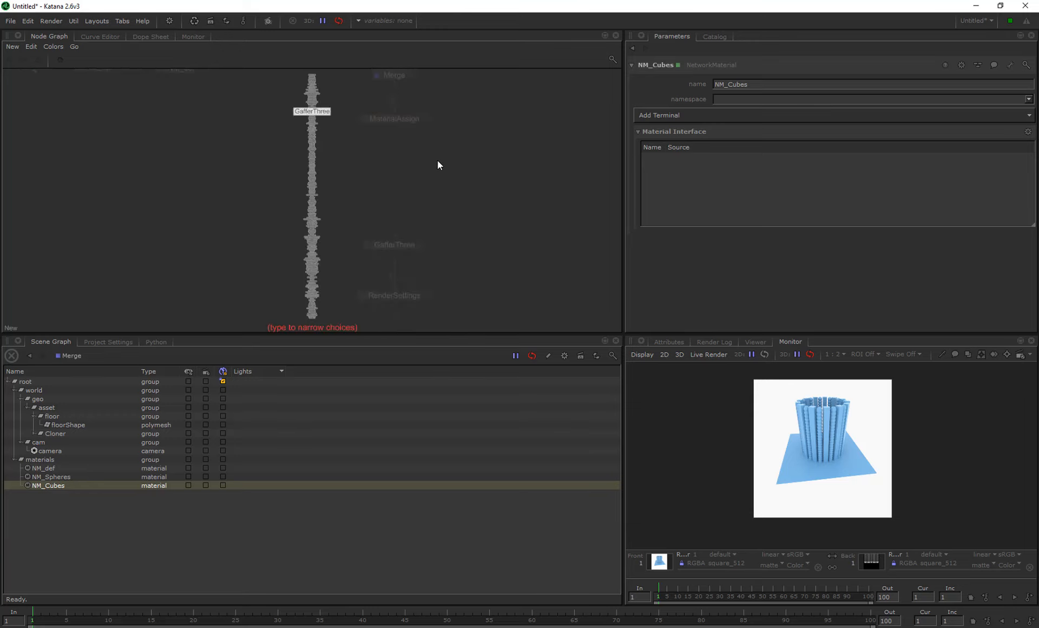
pyautogui.write('coll')
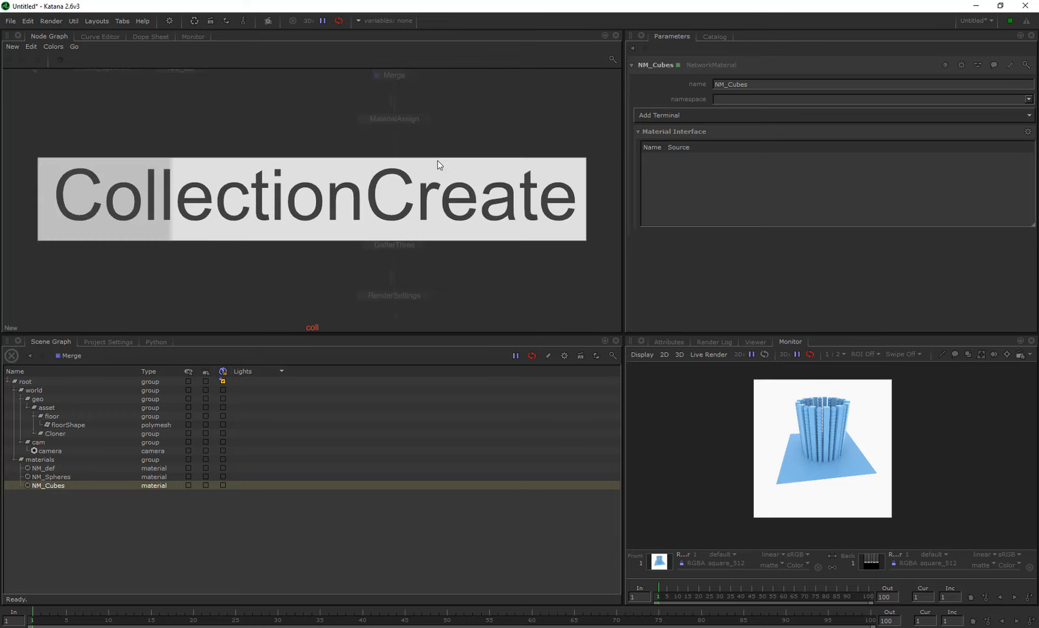
pyautogui.press('Return')
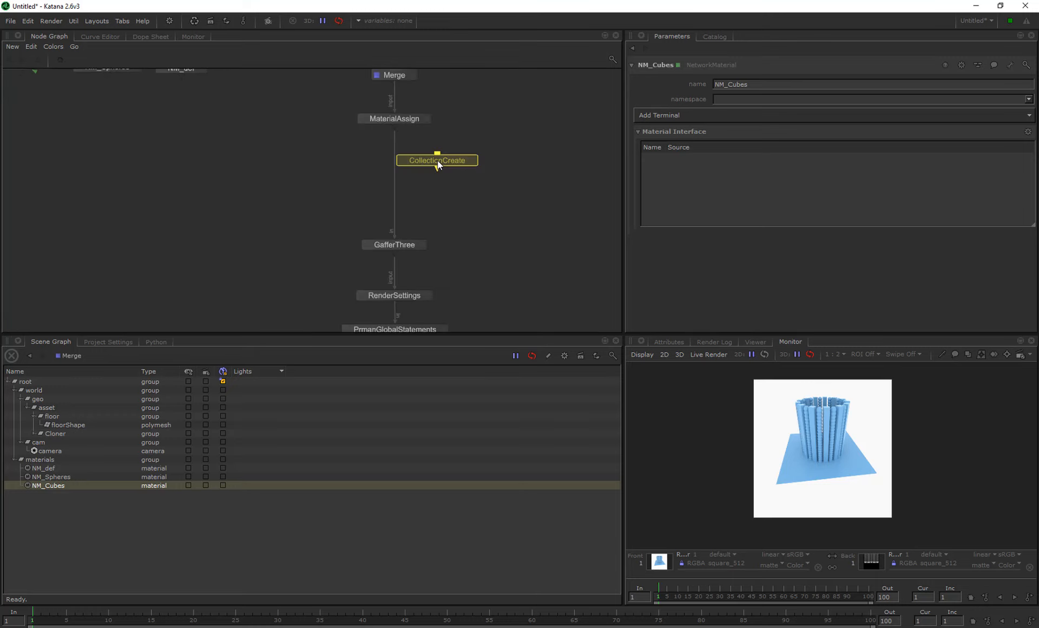
pyautogui.click(395, 158)
pyautogui.moveTo(395, 157)
pyautogui.mouseDown()
pyautogui.moveTo(652, 65)
pyautogui.moveTo(374, 154)
pyautogui.moveTo(396, 147)
pyautogui.mouseUp()
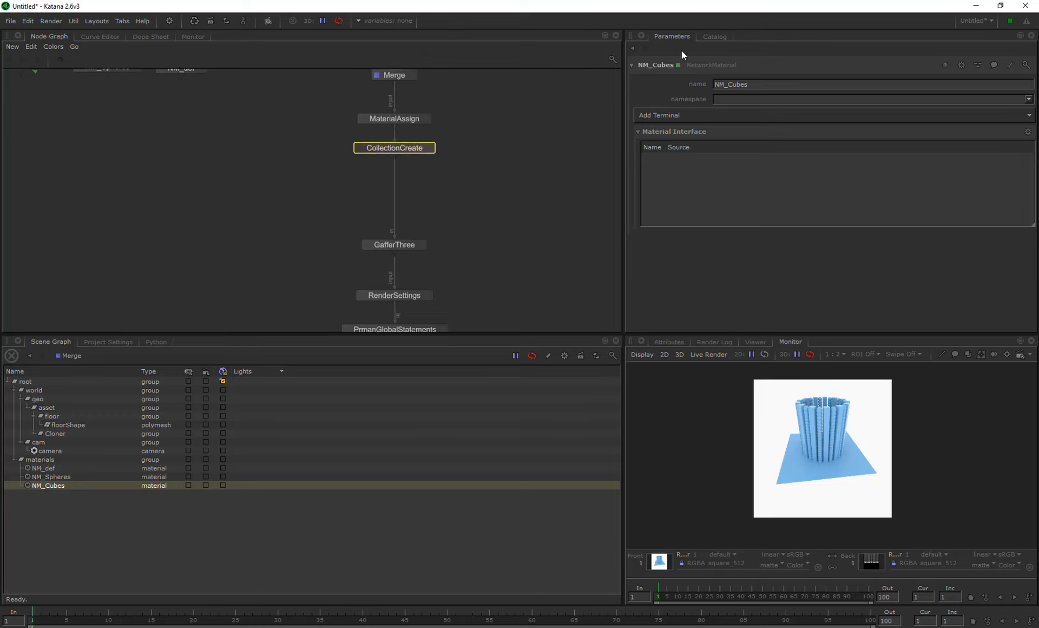
# Step: Rename the CollectionCreate node to CC_Spheres
pyautogui.click(431, 148)
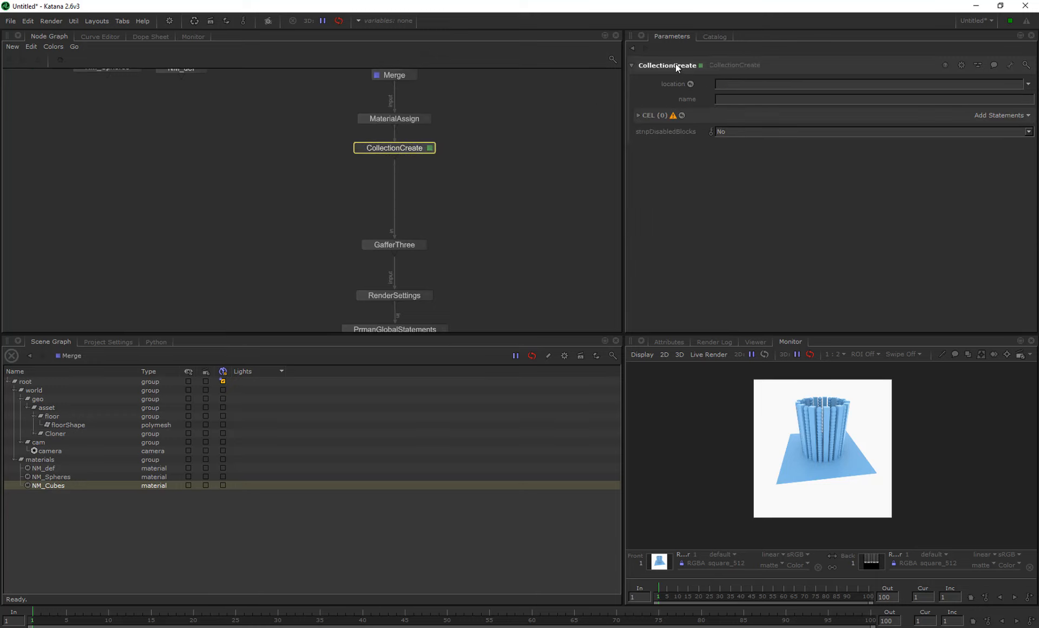
pyautogui.click(676, 64)
pyautogui.write('CC_Spheres')
pyautogui.press('Return')
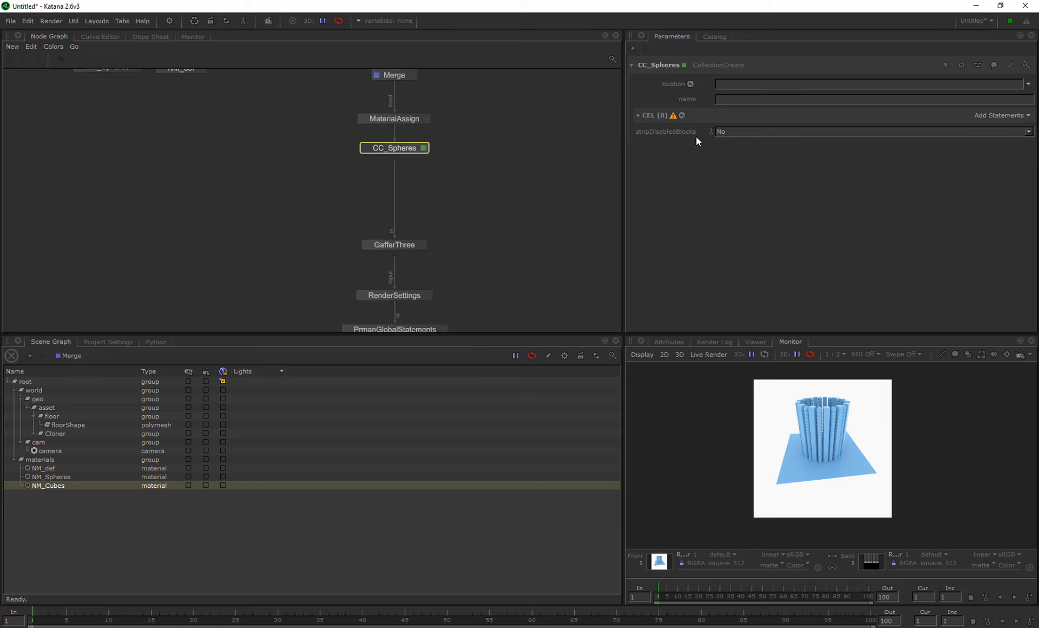
# Step: Add a custom CEL statement to CC_Spheres with the expression /root/world/geo//*sphere*
pyautogui.click(1009, 115)
pyautogui.click(930, 148)
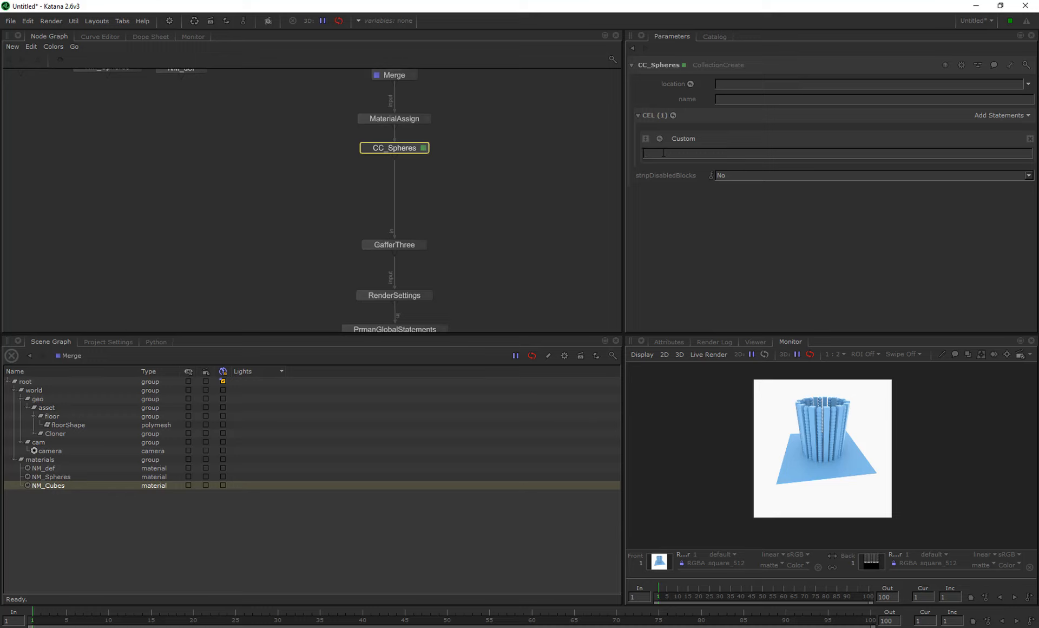
pyautogui.click(38, 399)
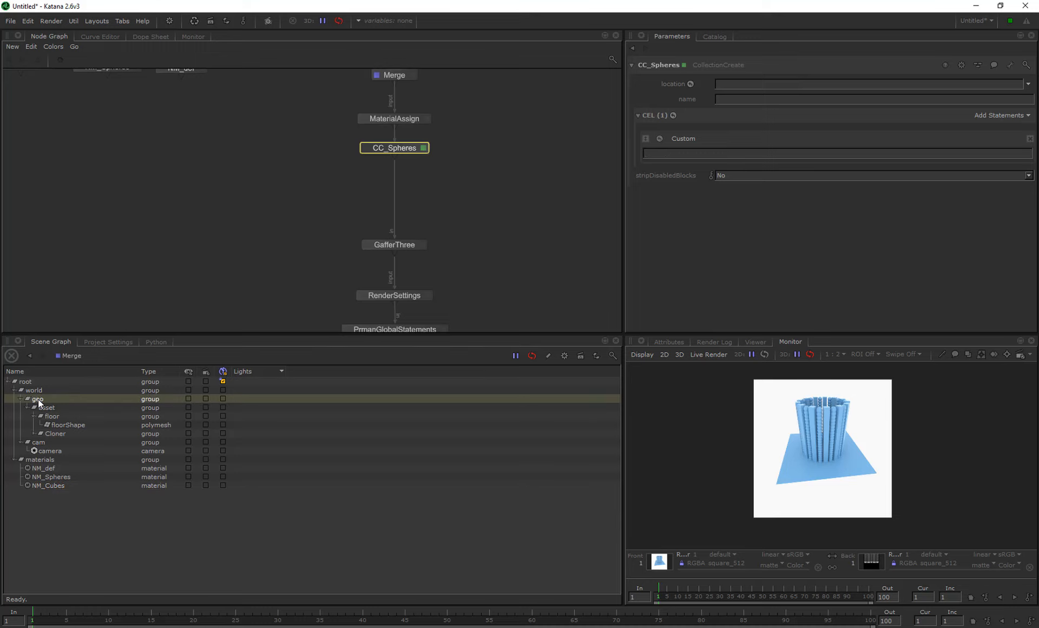
pyautogui.click(45, 409)
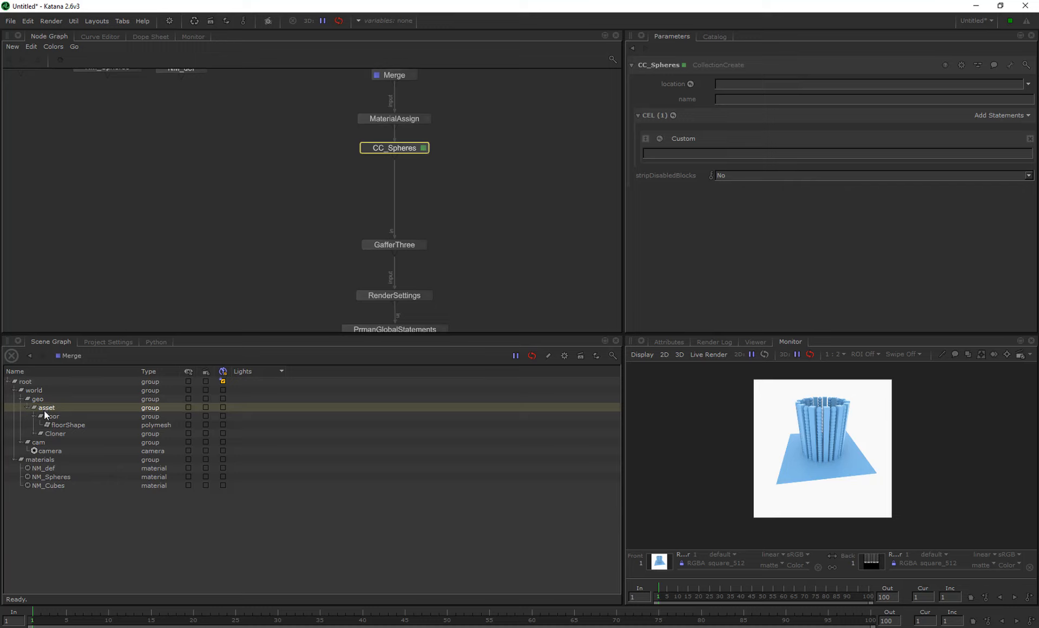
pyautogui.moveTo(51, 406); pyautogui.dragTo(652, 150)
pyautogui.press('BackSpace')
pyautogui.press('BackSpace')
pyautogui.press('BackSpace')
pyautogui.press('BackSpace')
pyautogui.write('sphere')
# Step: Expand the Cloner hierarchy in the scene graph and examine how its cube and sphere shapes are named
pyautogui.click(31, 434)
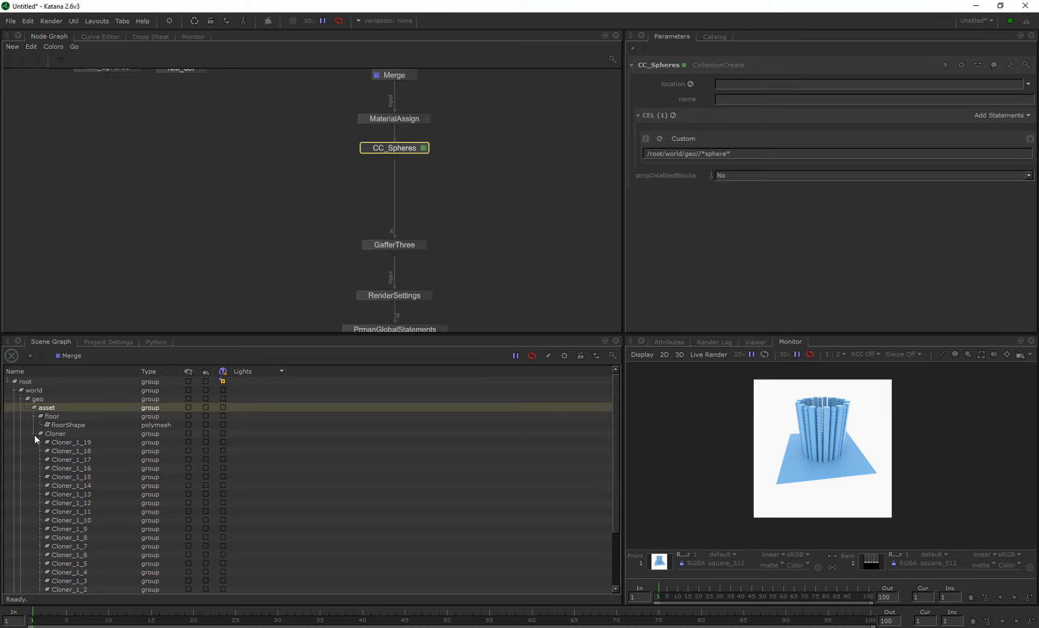
pyautogui.click(40, 441)
pyautogui.click(51, 433)
pyautogui.click(68, 443)
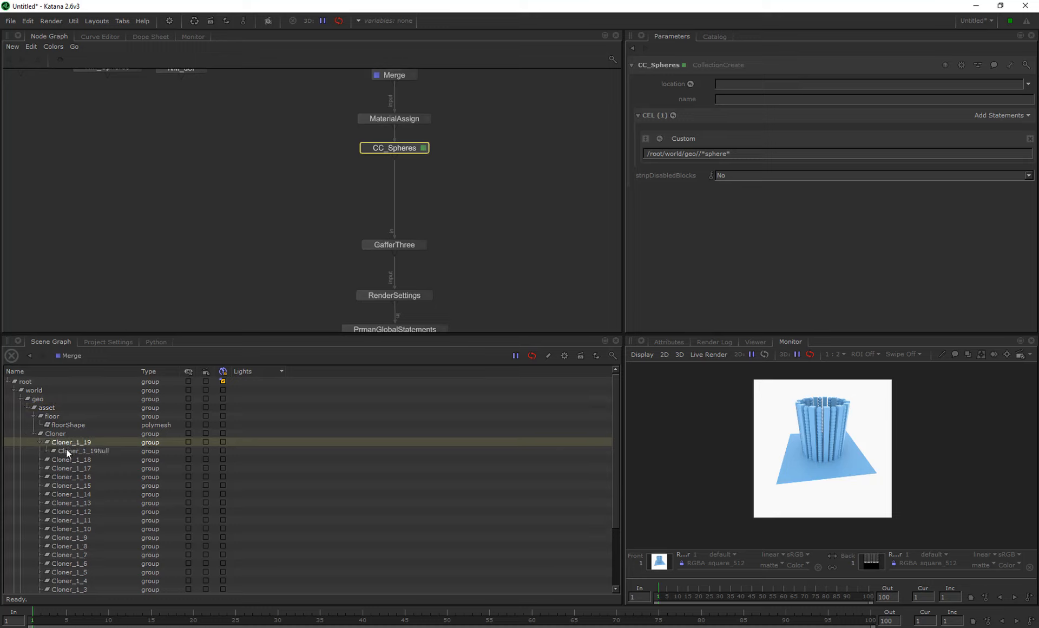
pyautogui.click(48, 450)
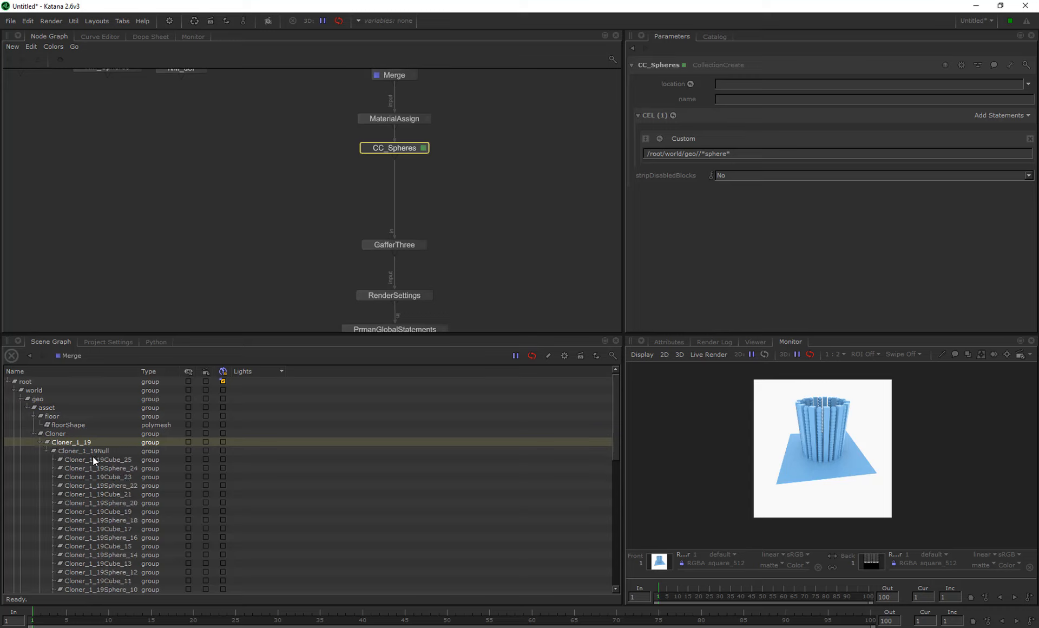
pyautogui.click(93, 459)
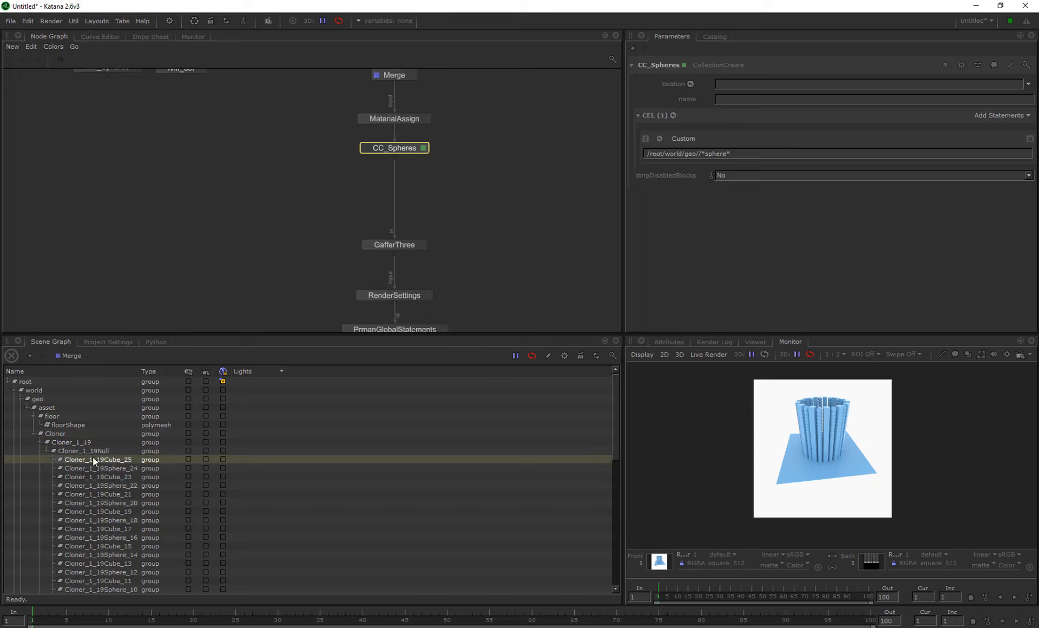
pyautogui.click(54, 459)
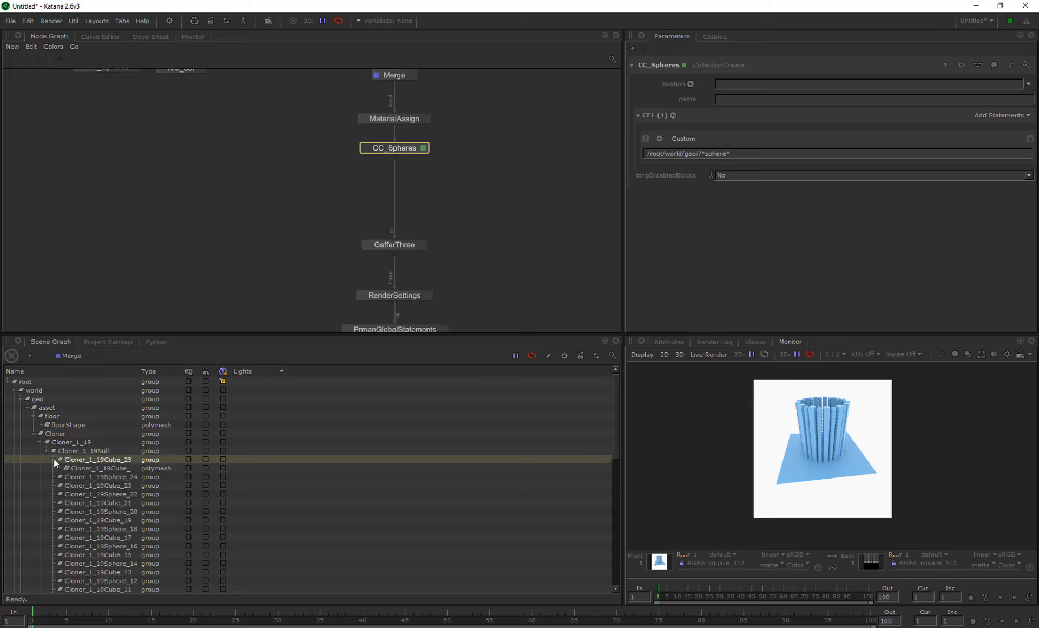
pyautogui.click(114, 469)
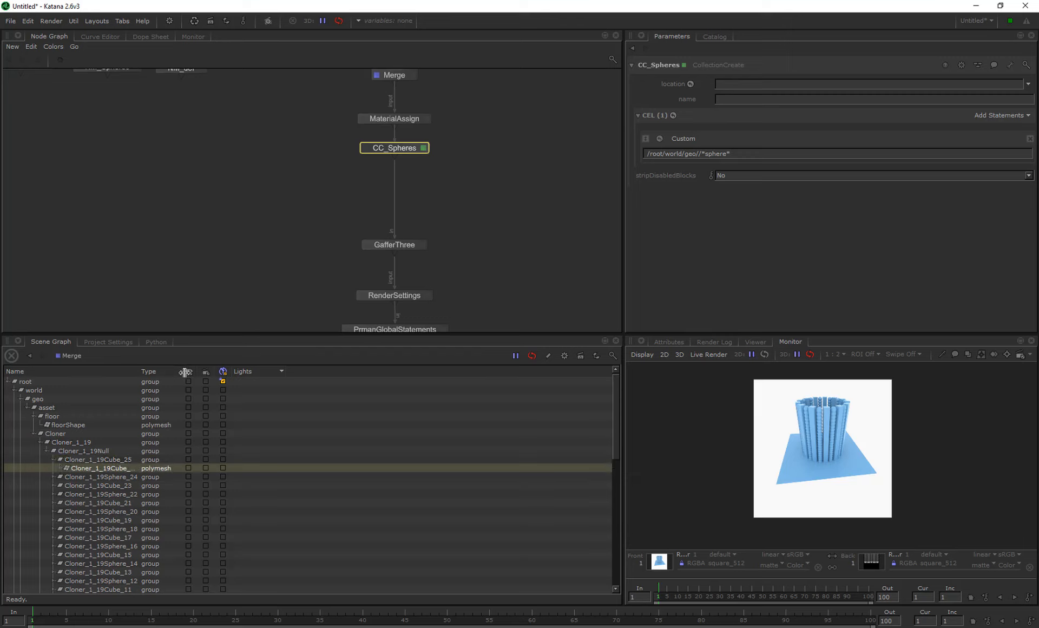
pyautogui.moveTo(138, 366); pyautogui.dragTo(186, 371)
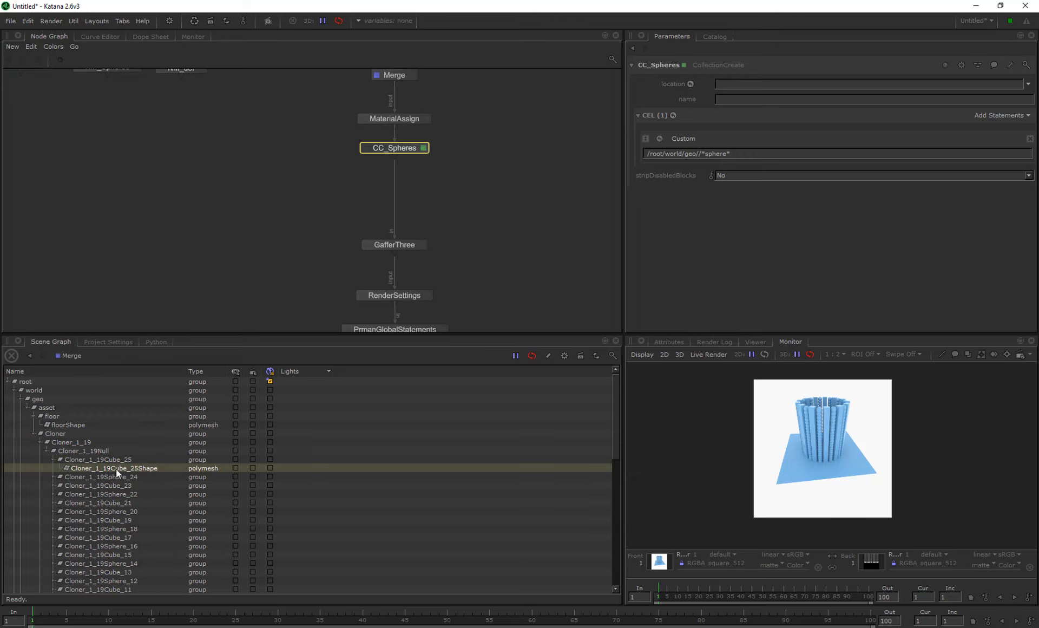
pyautogui.click(54, 477)
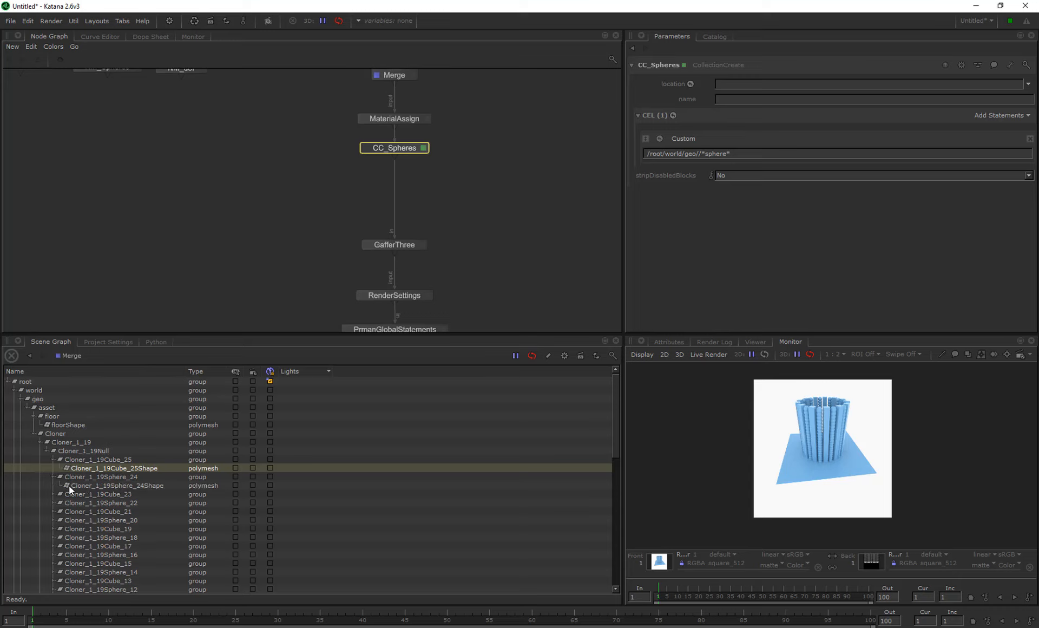
pyautogui.click(120, 486)
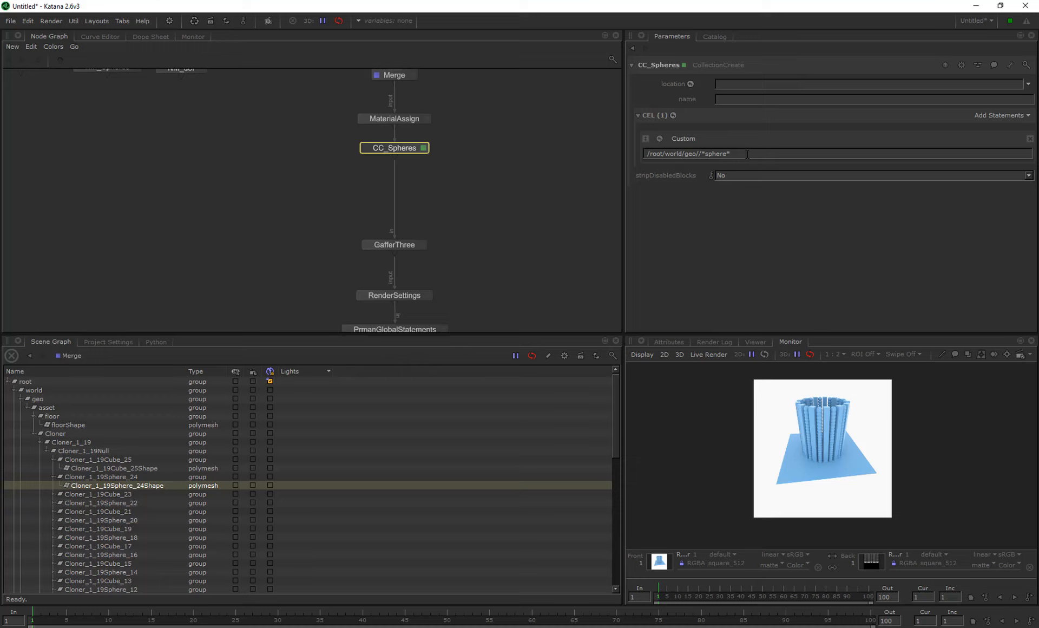
# Step: Name the collection in CC_Spheres "spheres" and collapse the asset hierarchy in the scene graph
pyautogui.click(456, 180)
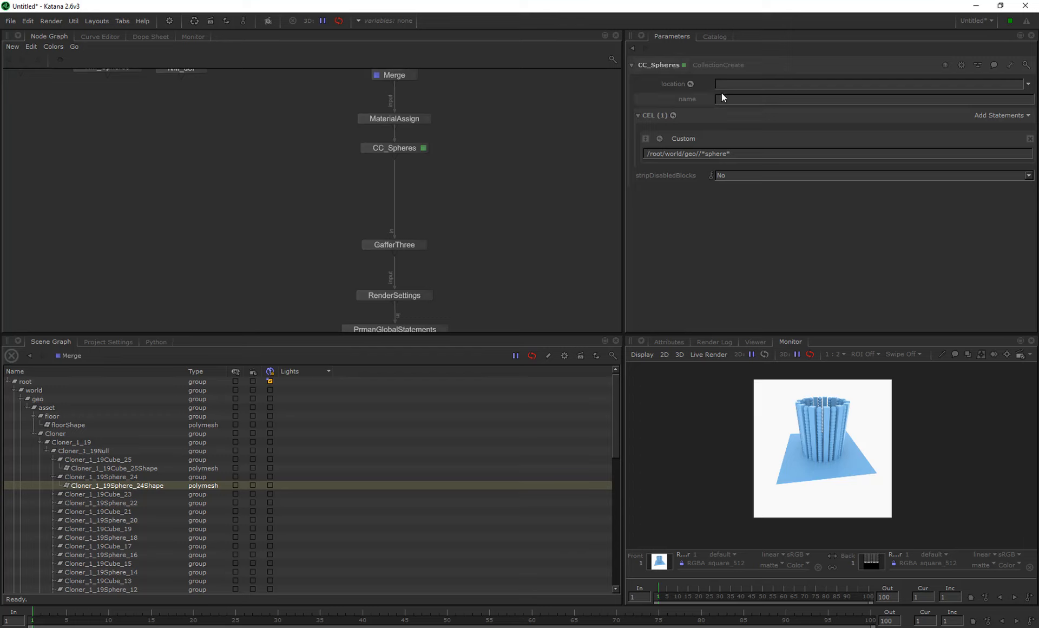
pyautogui.write('pe')
pyautogui.write('heres')
pyautogui.click(26, 407)
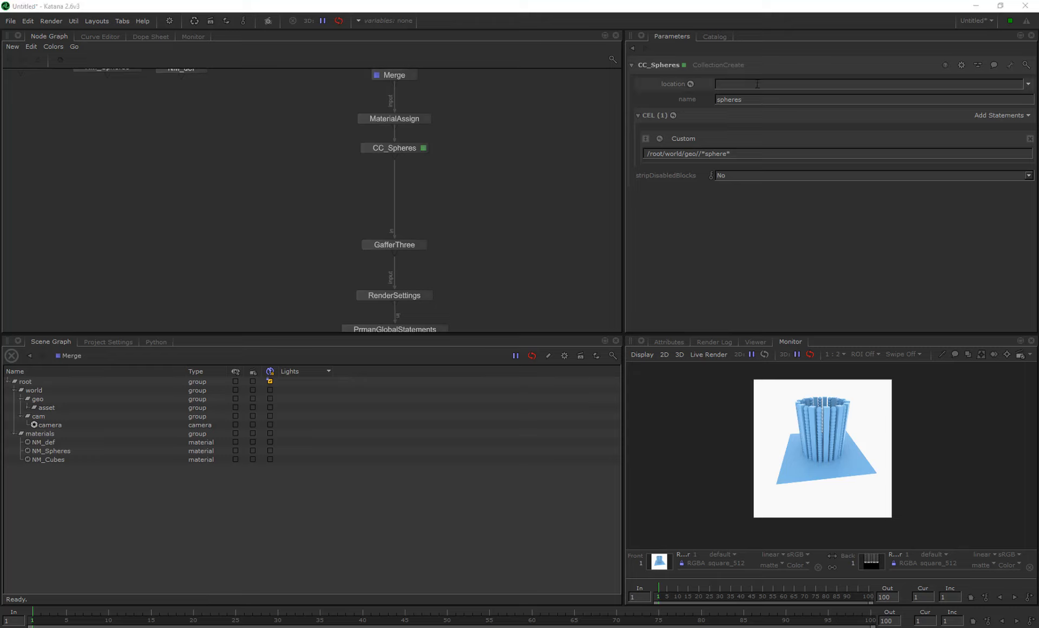
# Step: Compare the scene graph at MaterialAssign and CC_Spheres, and expand the collections location to examine its contents
pyautogui.click(386, 149)
pyautogui.press('v')
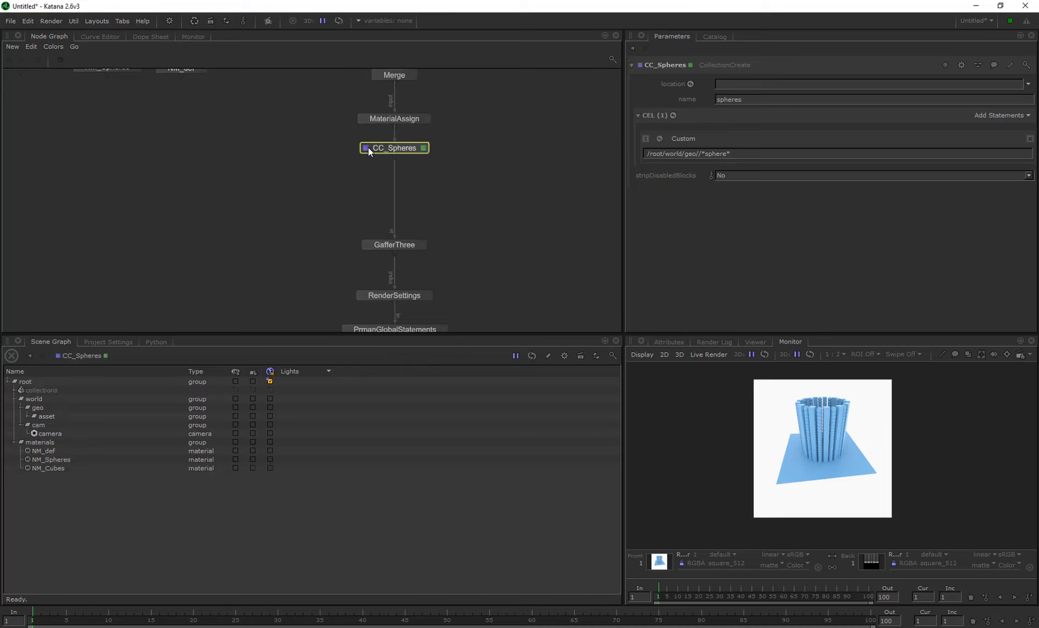
pyautogui.click(366, 116)
pyautogui.click(362, 118)
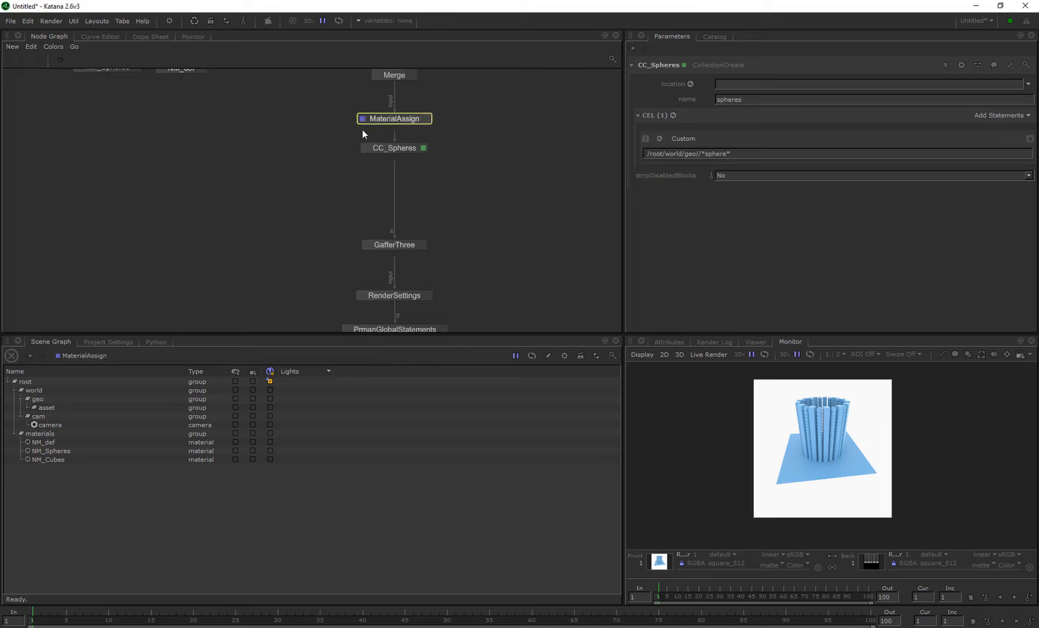
pyautogui.click(368, 149)
pyautogui.click(366, 148)
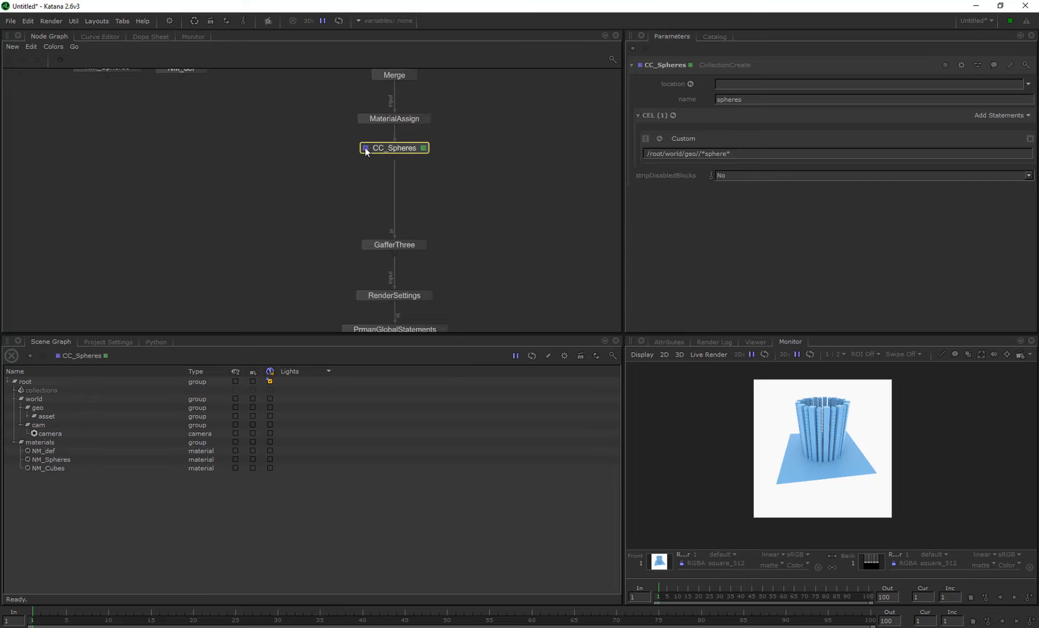
pyautogui.click(14, 390)
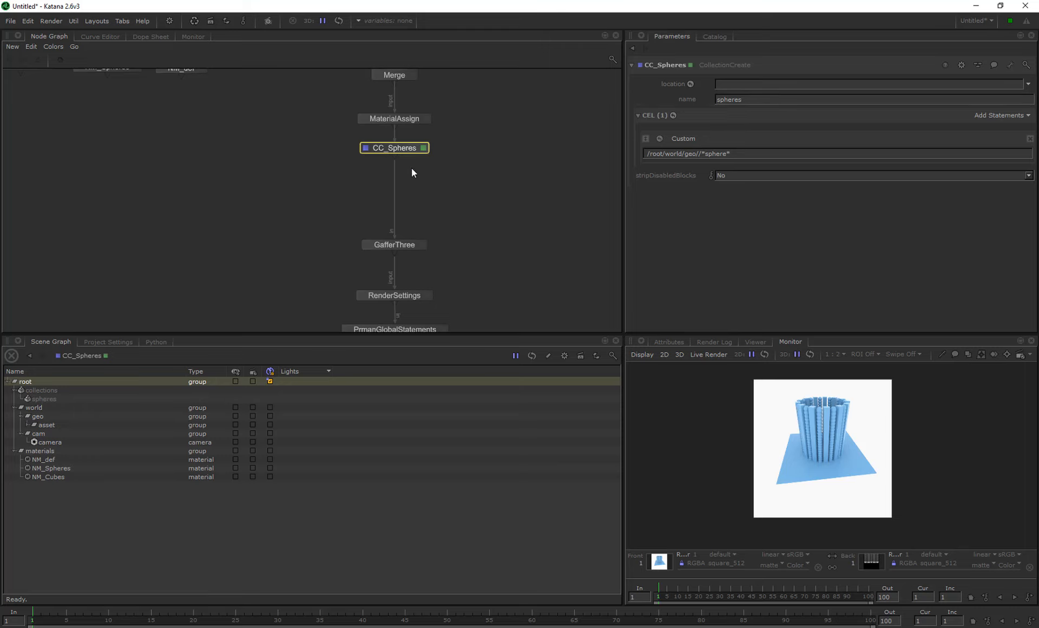
# Step: Add a MaterialAssign node and insert it between CC_Spheres and GafferThree
pyautogui.press('Tab')
pyautogui.write('mater')
pyautogui.press('Return')
pyautogui.click(469, 190)
pyautogui.moveTo(452, 190); pyautogui.dragTo(391, 189)
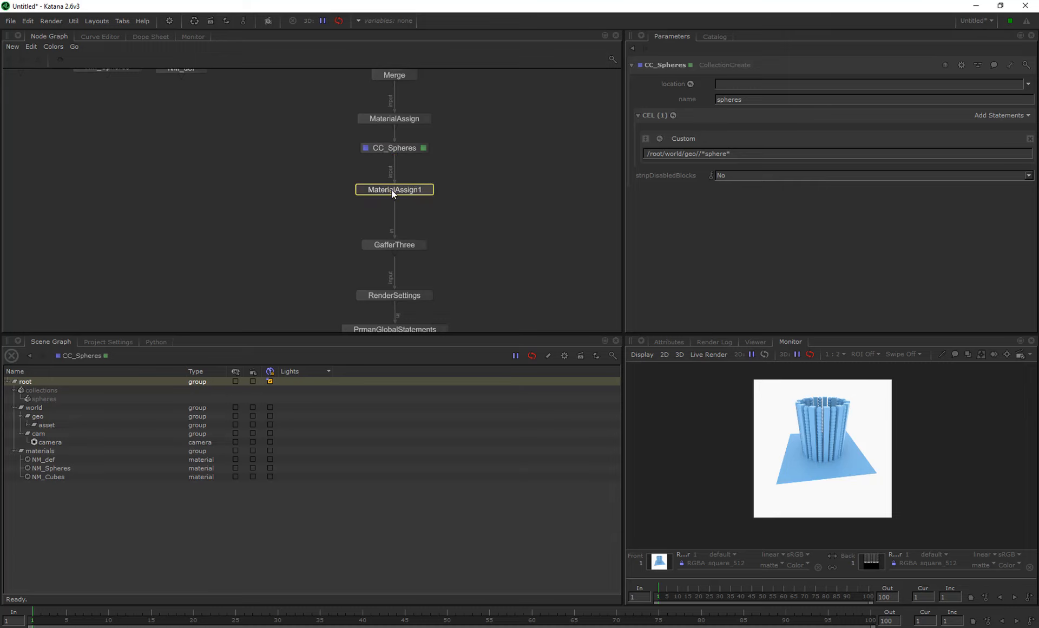
pyautogui.doubleClick(672, 65)
pyautogui.write('MA_Spheres')
pyautogui.press('Return')
pyautogui.hotkey('ctrl', 'z')
pyautogui.hotkey('ctrl', 'z')
# Step: Reinsert the new MaterialAssign node between CC_Spheres and GafferThree and rename it MA_Spheres
pyautogui.moveTo(448, 190); pyautogui.dragTo(401, 187)
pyautogui.doubleClick(401, 187)
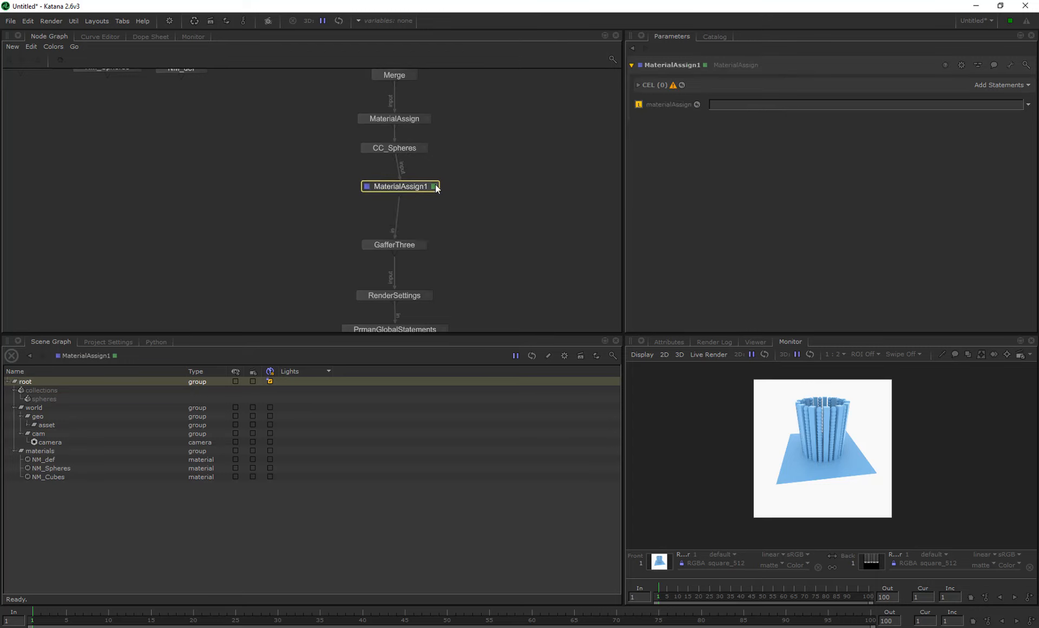
pyautogui.click(669, 65)
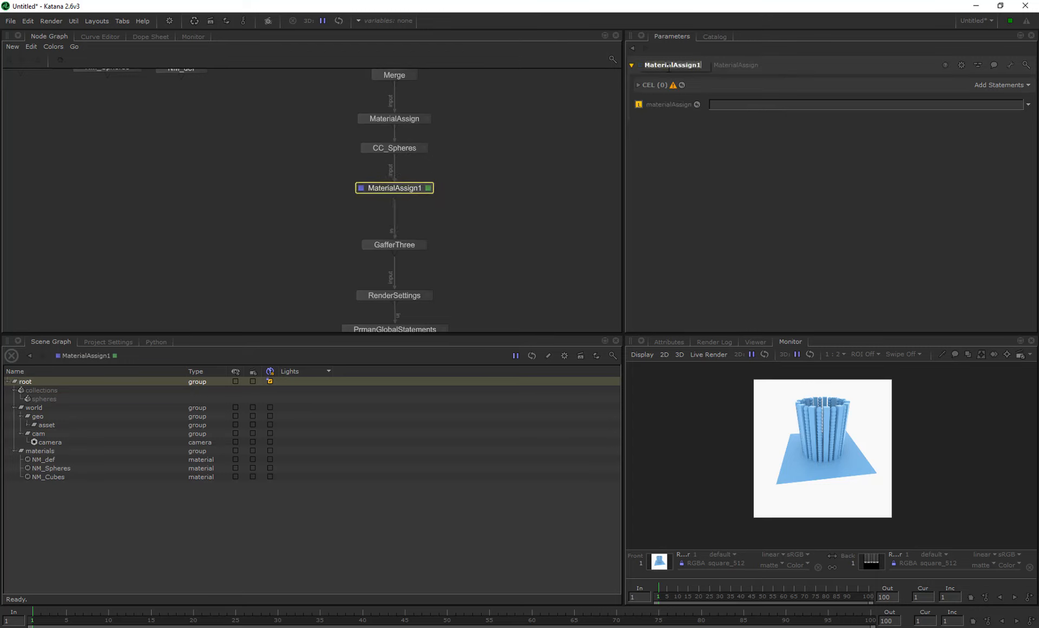
pyautogui.hotkey('ctrl', 'a')
pyautogui.press('BackSpace')
pyautogui.write('MA_Spheres')
pyautogui.press('Return')
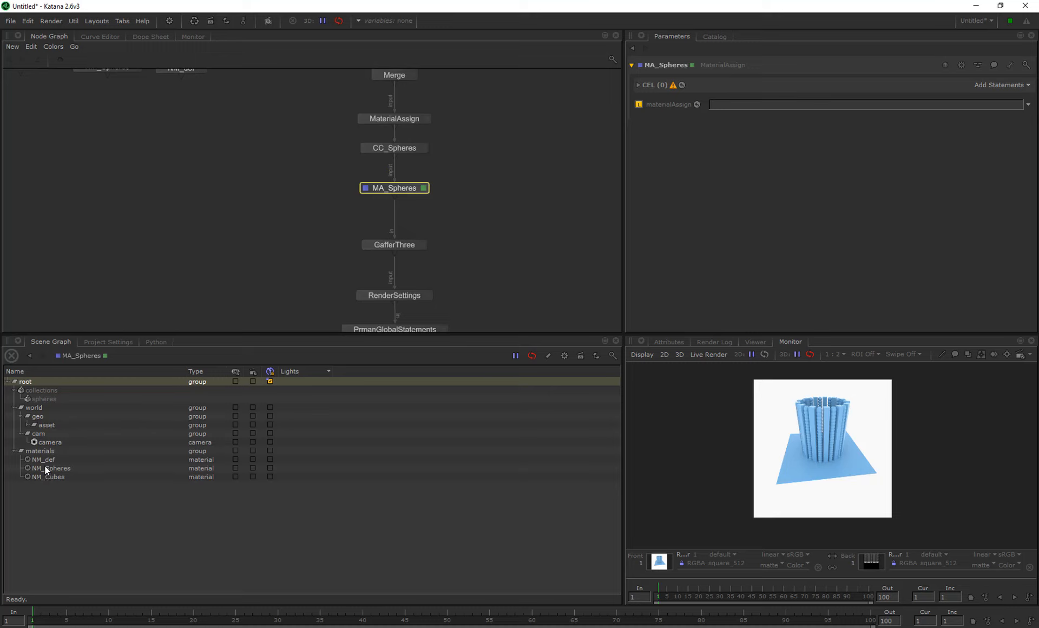
# Step: Set MA_Spheres to assign /root/materials/NM_Spheres to the spheres collection through its CEL statement
pyautogui.moveTo(45, 467); pyautogui.dragTo(85, 467)
pyautogui.moveTo(736, 95); pyautogui.dragTo(740, 102)
pyautogui.moveTo(43, 398); pyautogui.dragTo(1001, 80)
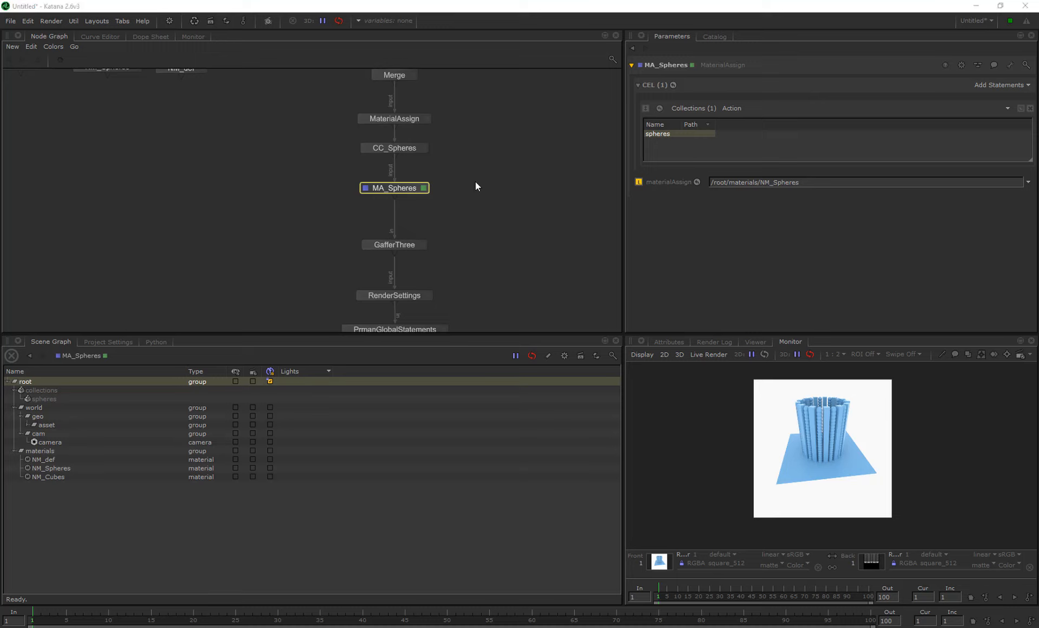
pyautogui.moveTo(420, 187); pyautogui.dragTo(420, 181)
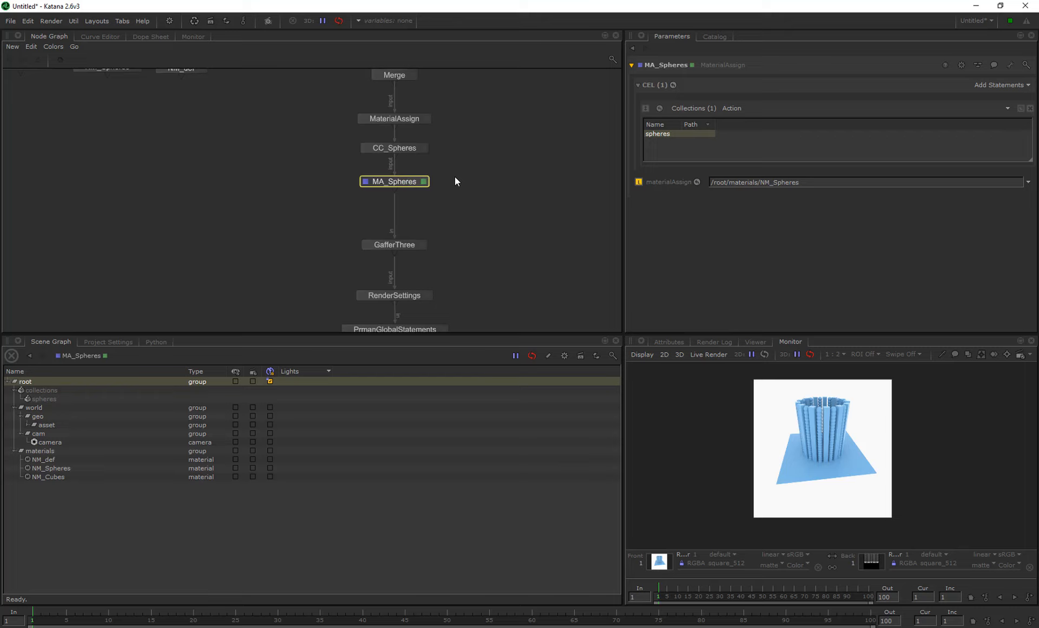
# Step: Run a preview render from the Render node and check it in the render catalog
pyautogui.moveTo(494, 272); pyautogui.dragTo(474, 155, button='middle')
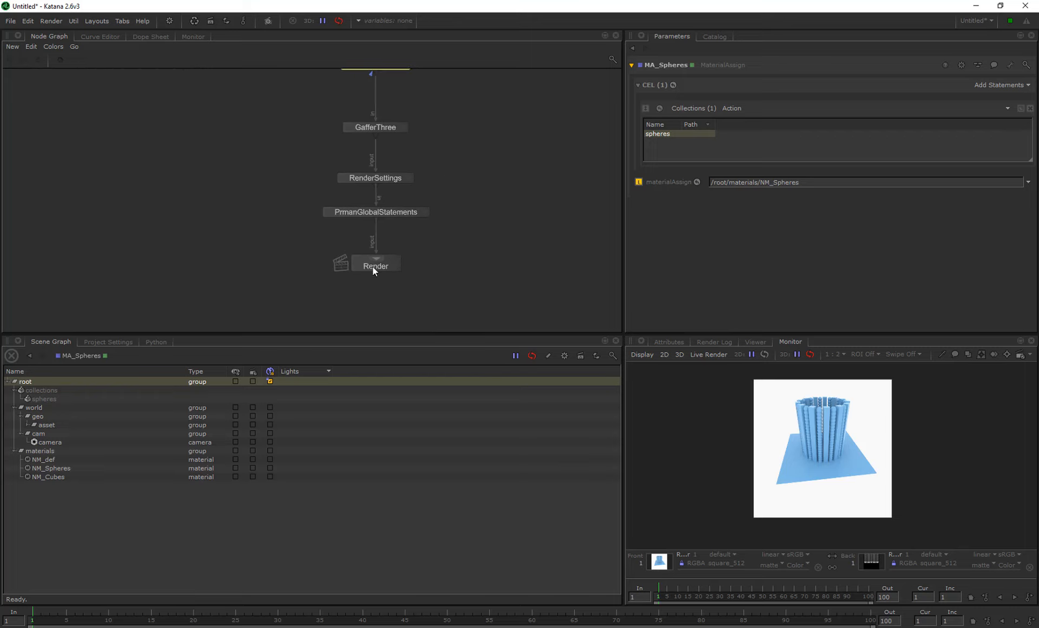
pyautogui.click(357, 265)
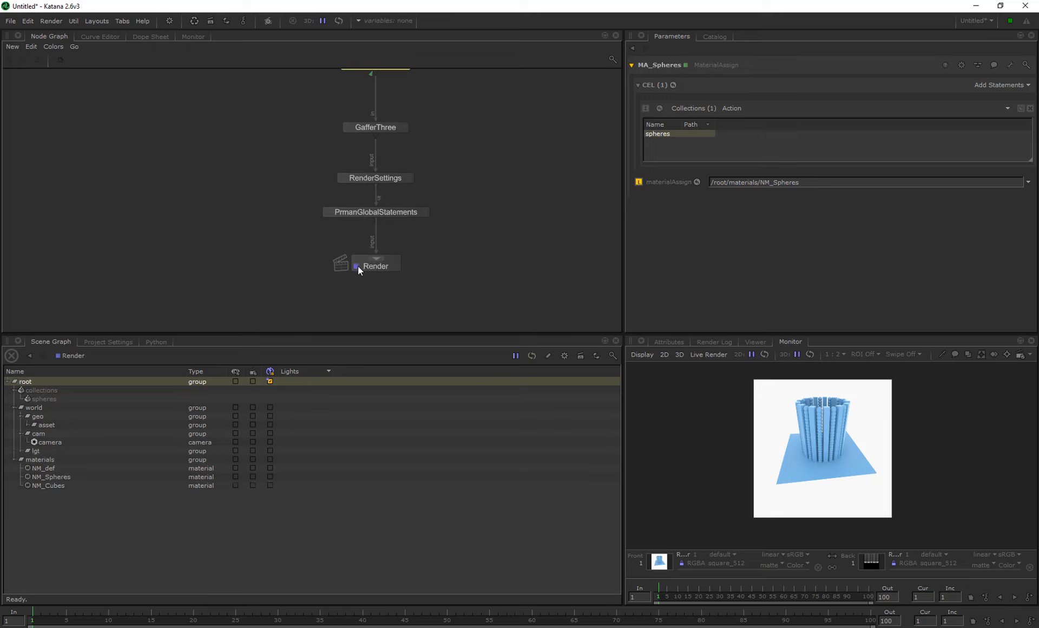
pyautogui.click(383, 268)
pyautogui.rightClick(385, 268)
pyautogui.click(411, 282)
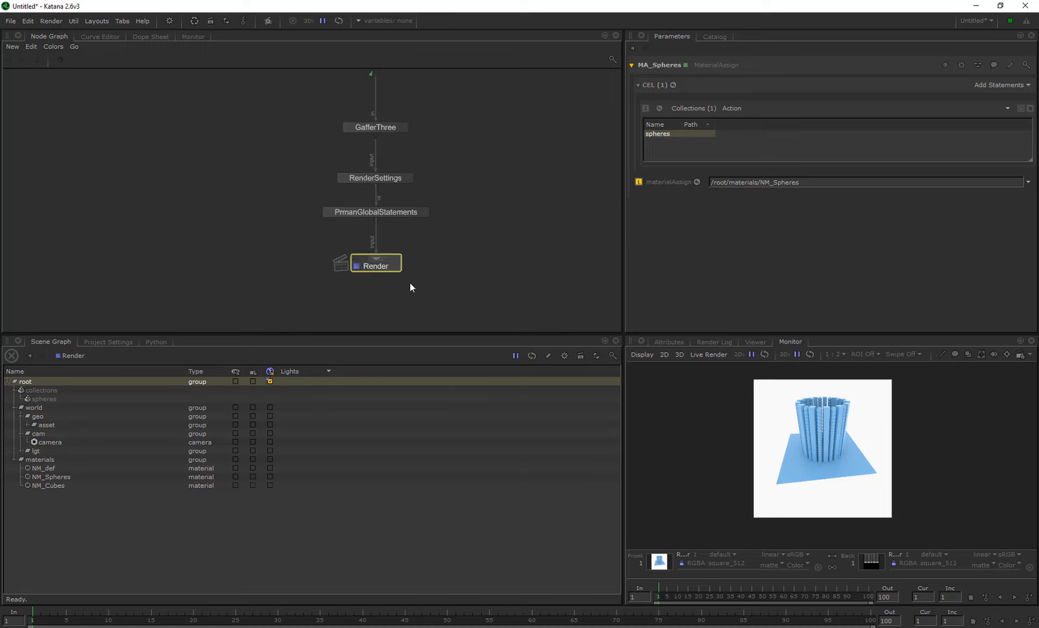
pyautogui.click(714, 36)
pyautogui.moveTo(663, 90); pyautogui.dragTo(726, 415)
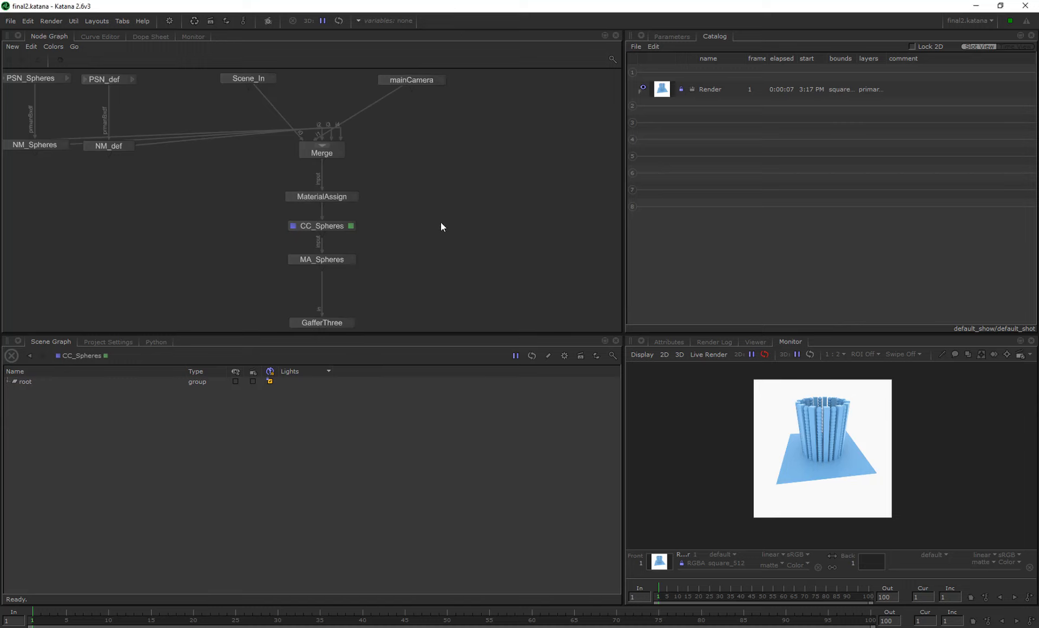
# Step: Show the CC_Spheres parameters and expand the scene graph down to Cloner_1_19Null to examine how the sphere objects are spelled
pyautogui.click(332, 223)
pyautogui.click(317, 228)
pyautogui.click(672, 36)
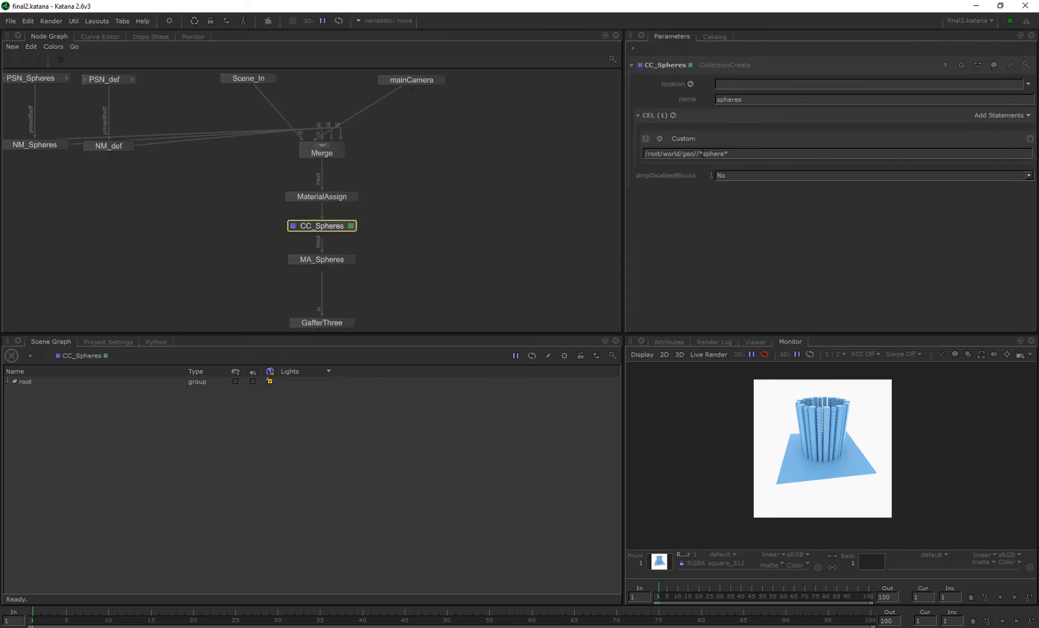
pyautogui.click(7, 381)
pyautogui.click(17, 397)
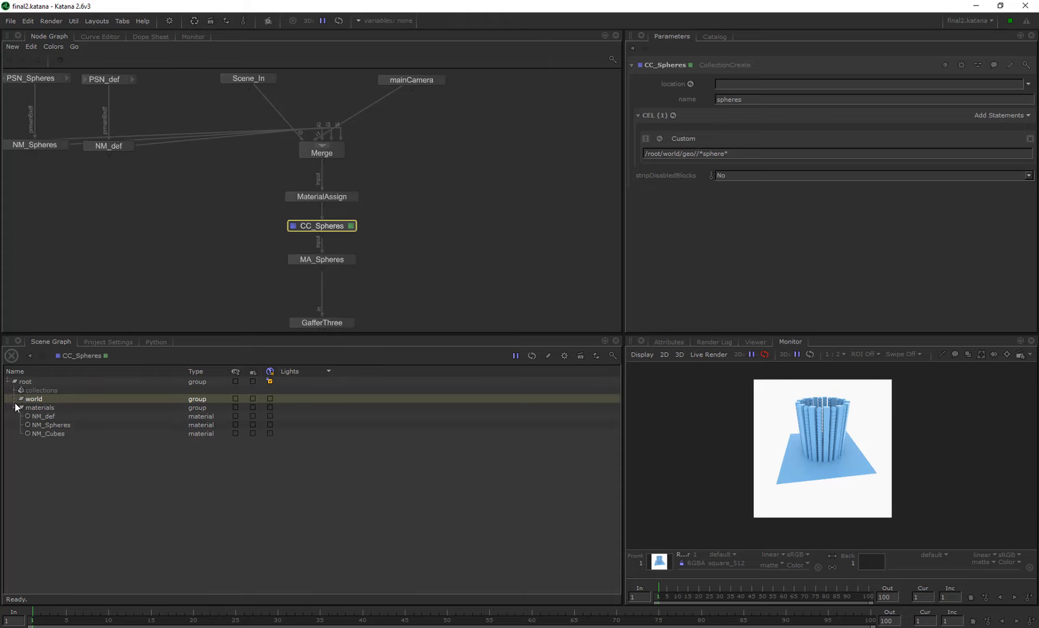
pyautogui.click(19, 404)
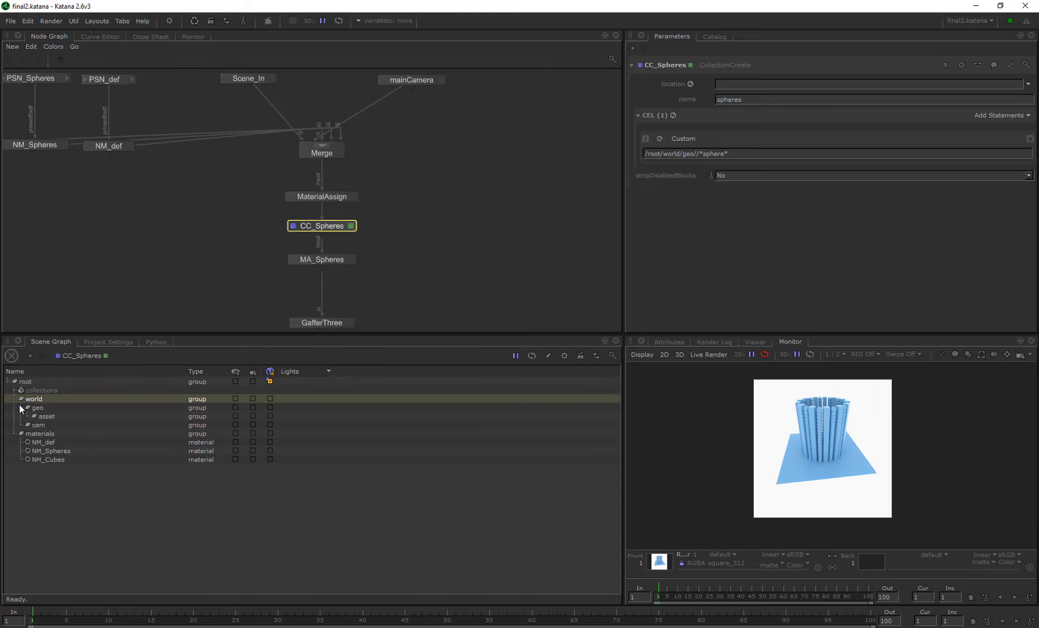
pyautogui.click(27, 415)
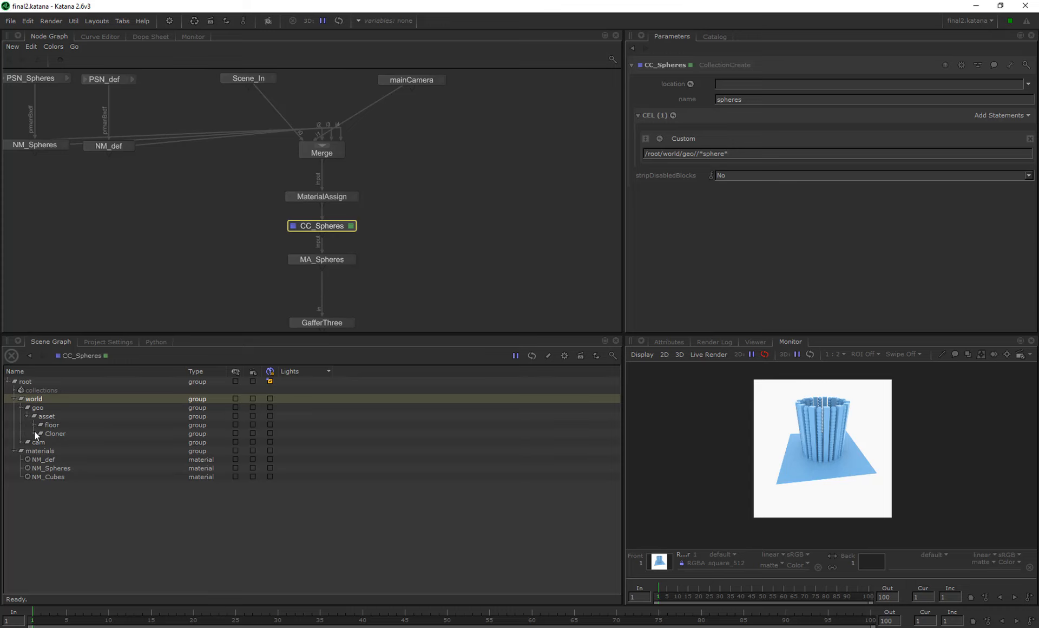
pyautogui.click(35, 431)
pyautogui.click(39, 443)
pyautogui.click(47, 451)
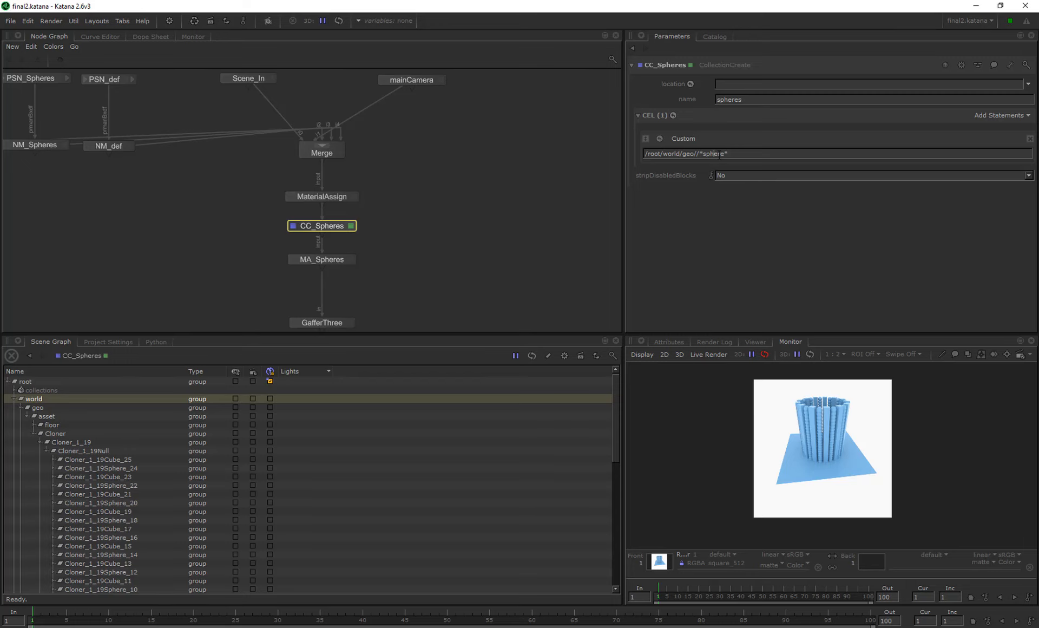
# Step: Capitalise the object name in the CC_Spheres CEL expression so it reads /root/world/geo//*Sphere*
pyautogui.press('Delete')
pyautogui.write('S')
pyautogui.press('Return')
# Step: Start a new preview render from the Render node with the corrected sphere expression and show the render catalog
pyautogui.scroll(-3, 452, 198)
pyautogui.moveTo(377, 313); pyautogui.dragTo(385, 214, button='middle')
pyautogui.click(385, 230)
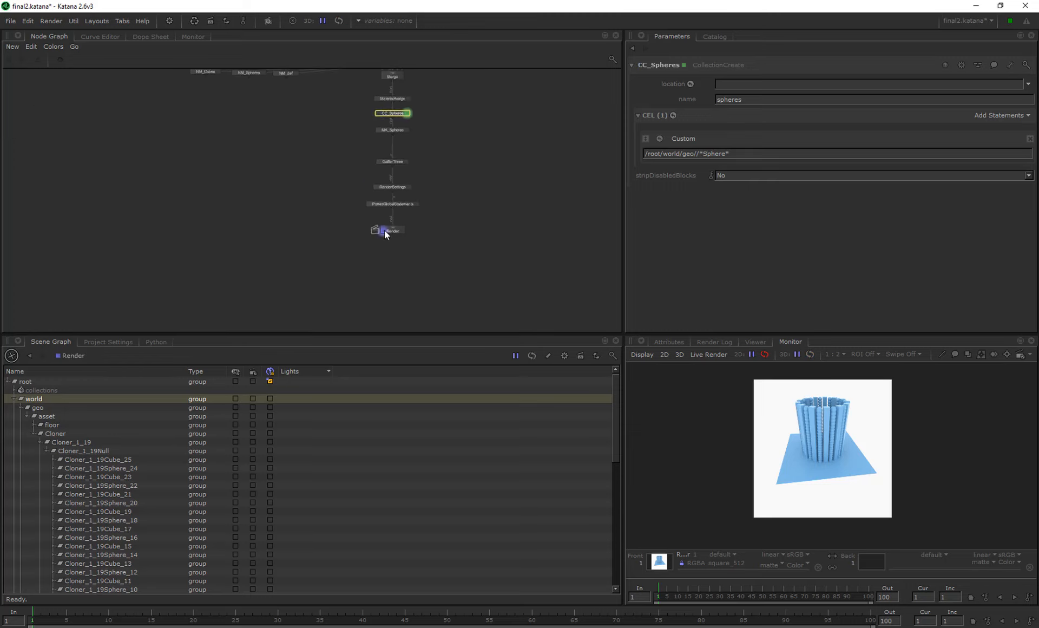
pyautogui.click(388, 229)
pyautogui.scroll(5, 388, 232)
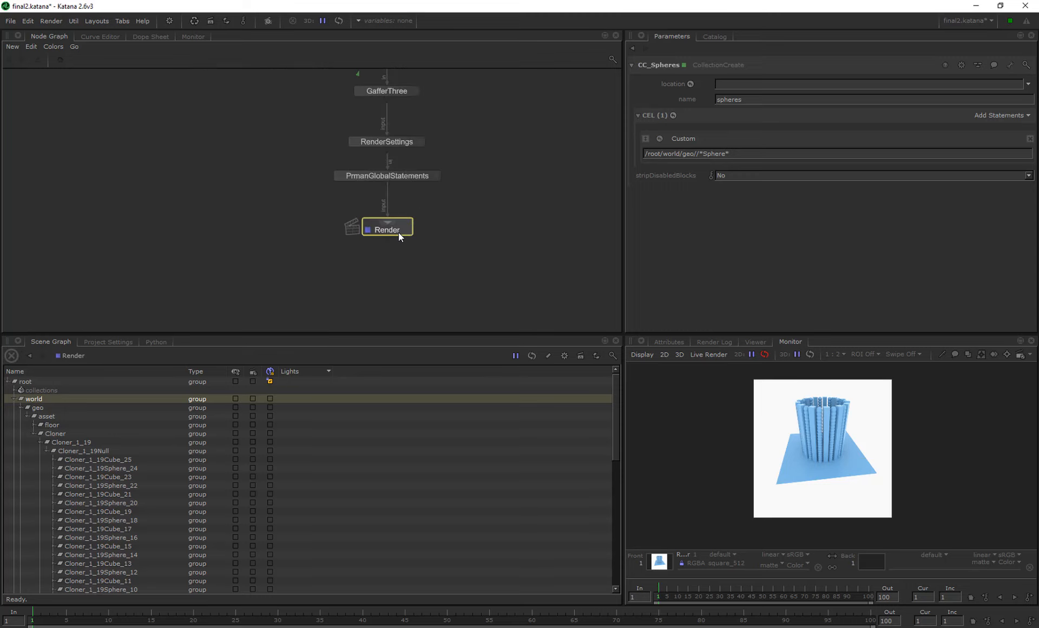
pyautogui.rightClick(385, 224)
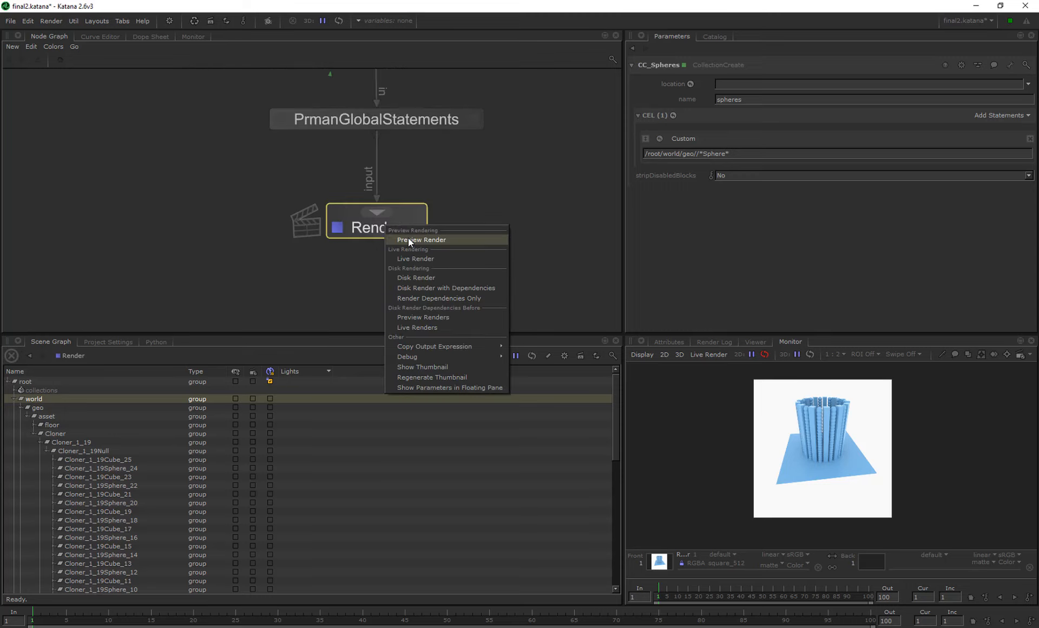
pyautogui.click(408, 238)
pyautogui.click(716, 37)
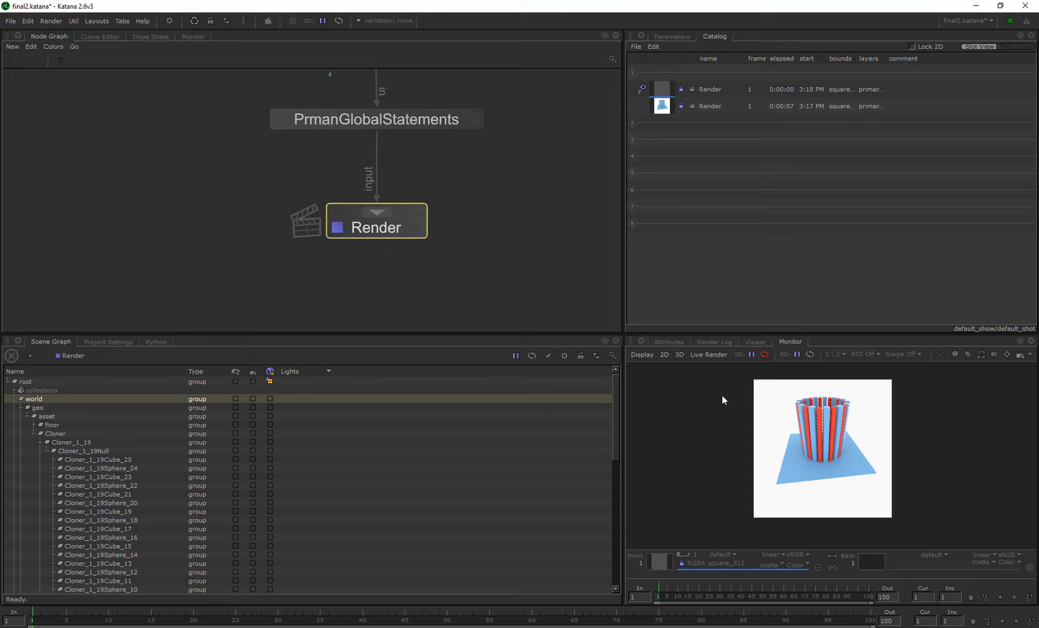
# Step: Duplicate the CC_Spheres and MA_Spheres nodes together and place the copies beside the main node chain
pyautogui.scroll(3, 491, 142)
pyautogui.scroll(-6, 414, 181)
pyautogui.moveTo(430, 139); pyautogui.dragTo(454, 316, button='middle')
pyautogui.moveTo(461, 167); pyautogui.dragTo(465, 229, button='middle')
pyautogui.scroll(3, 466, 228)
pyautogui.scroll(-3, 414, 222)
pyautogui.click(386, 213)
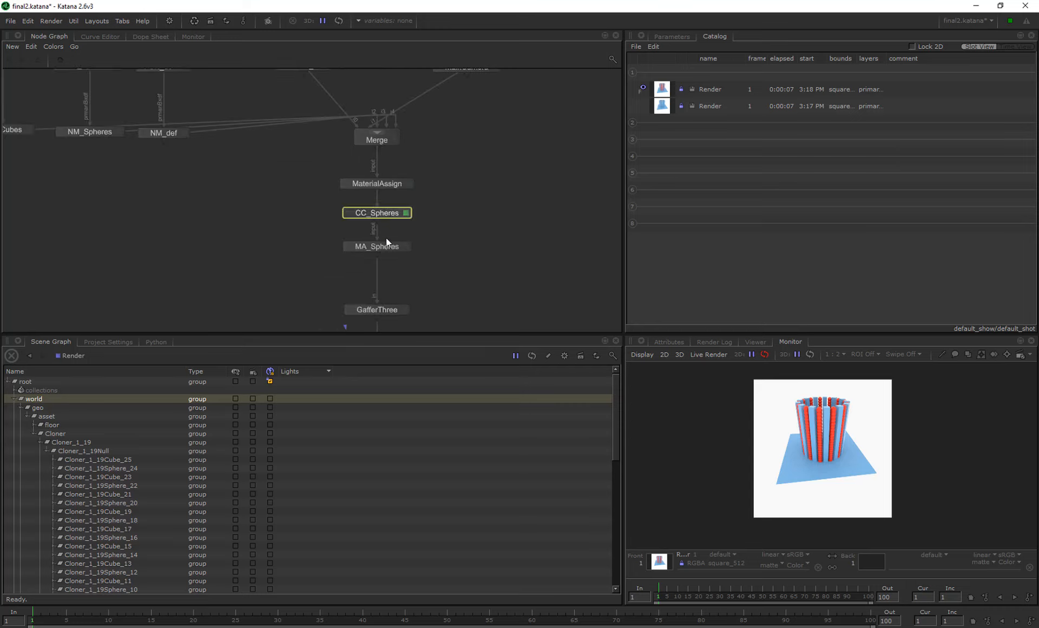
pyautogui.keyDown('shift'); pyautogui.click(387, 250); pyautogui.keyUp('shift')
pyautogui.hotkey('ctrl', 'c')
pyautogui.hotkey('ctrl', 'v')
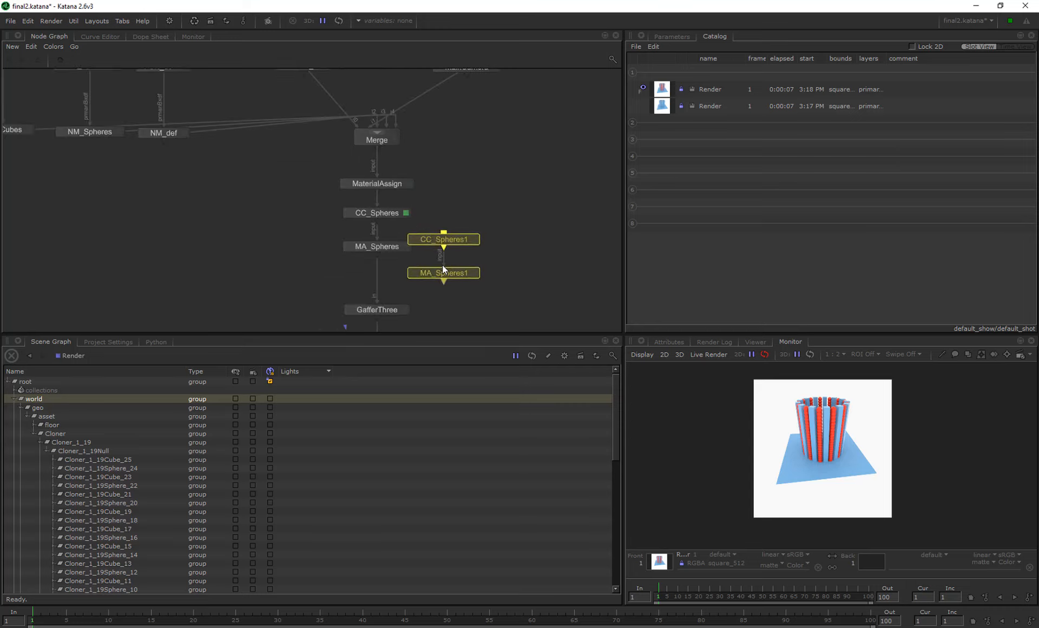
pyautogui.click(499, 243)
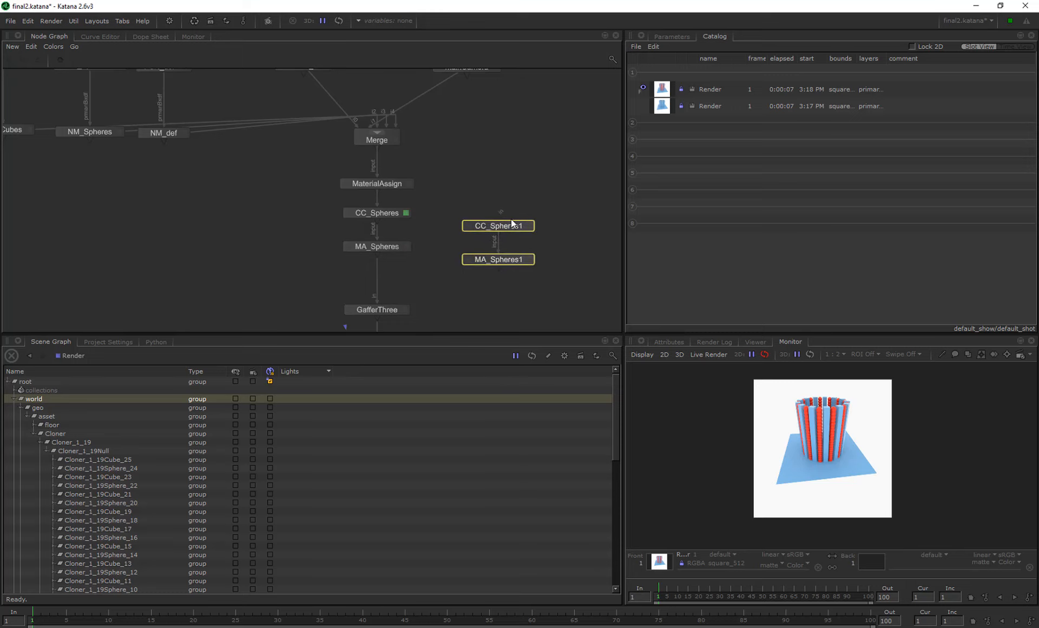
# Step: Rename the duplicated CollectionCreate node to CC_Cubes
pyautogui.doubleClick(497, 224)
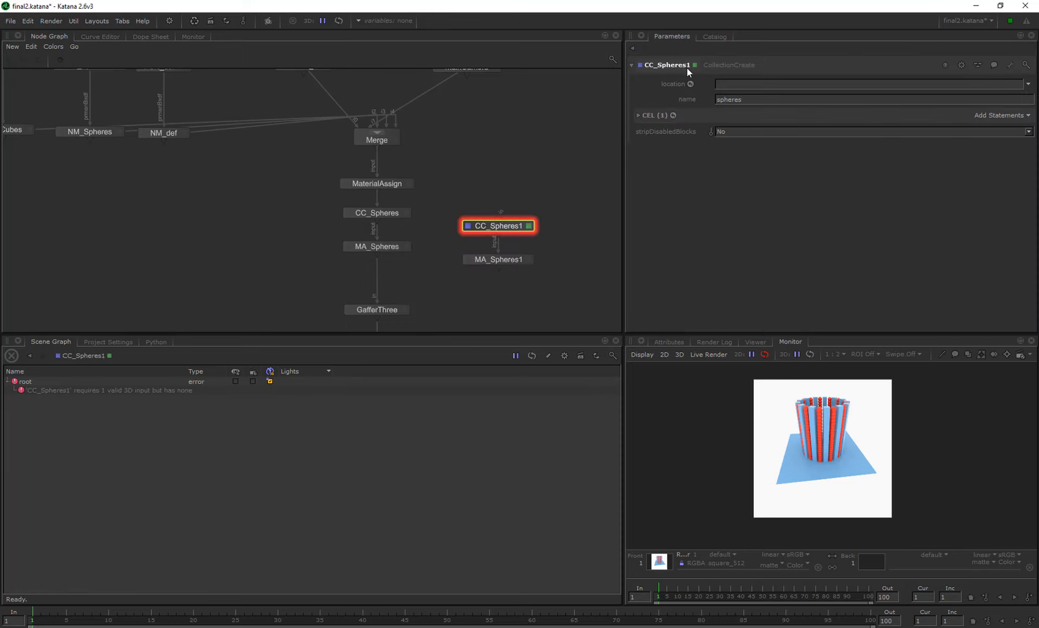
pyautogui.press('BackSpace')
pyautogui.press('BackSpace')
pyautogui.press('BackSpace')
pyautogui.press('BackSpace')
pyautogui.press('BackSpace')
pyautogui.press('BackSpace')
pyautogui.press('BackSpace')
pyautogui.press('BackSpace')
pyautogui.write('Cubes')
pyautogui.press('Return')
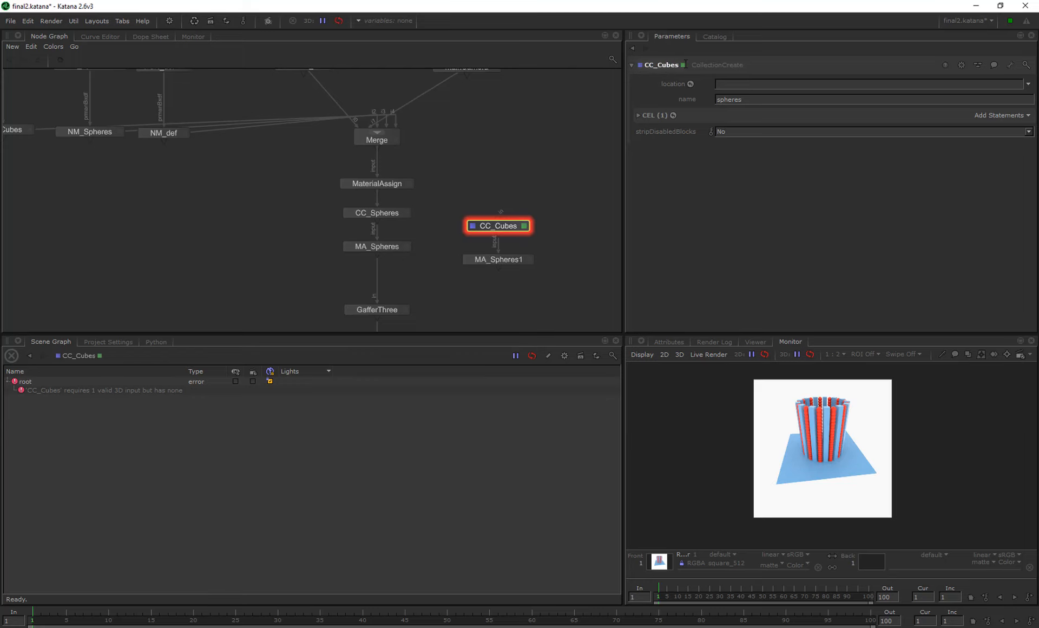
# Step: Rename the duplicated MaterialAssign node to MA_Cubes
pyautogui.doubleClick(490, 260)
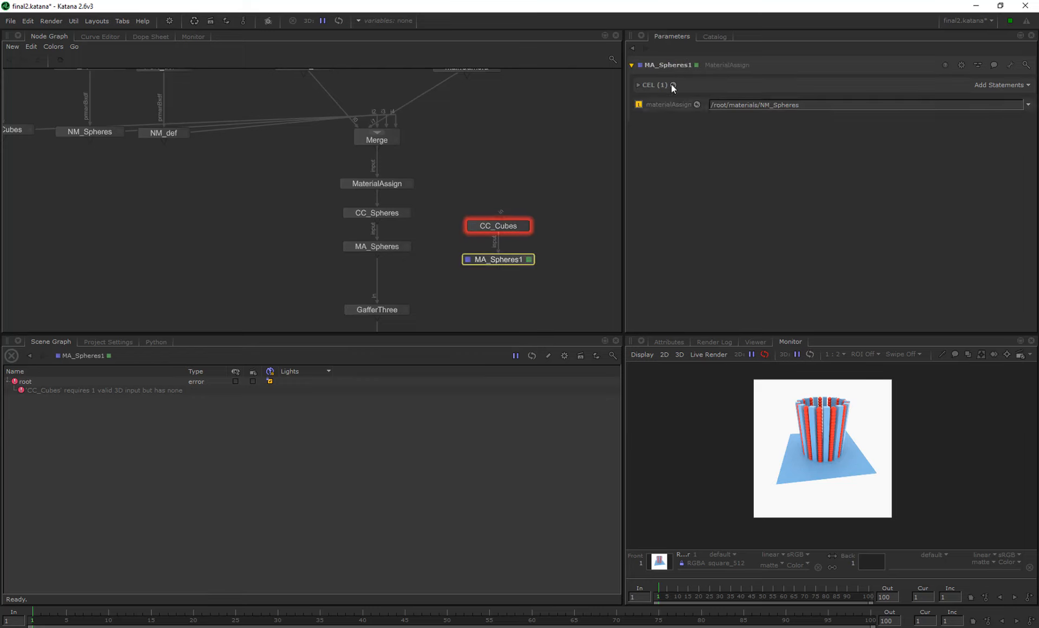
pyautogui.click(683, 66)
pyautogui.press('BackSpace')
pyautogui.press('BackSpace')
pyautogui.press('BackSpace')
pyautogui.press('BackSpace')
pyautogui.press('BackSpace')
pyautogui.press('BackSpace')
pyautogui.press('BackSpace')
pyautogui.press('BackSpace')
pyautogui.write('C')
pyautogui.write('uy')
pyautogui.press('BackSpace')
pyautogui.write('bes')
pyautogui.press('Return')
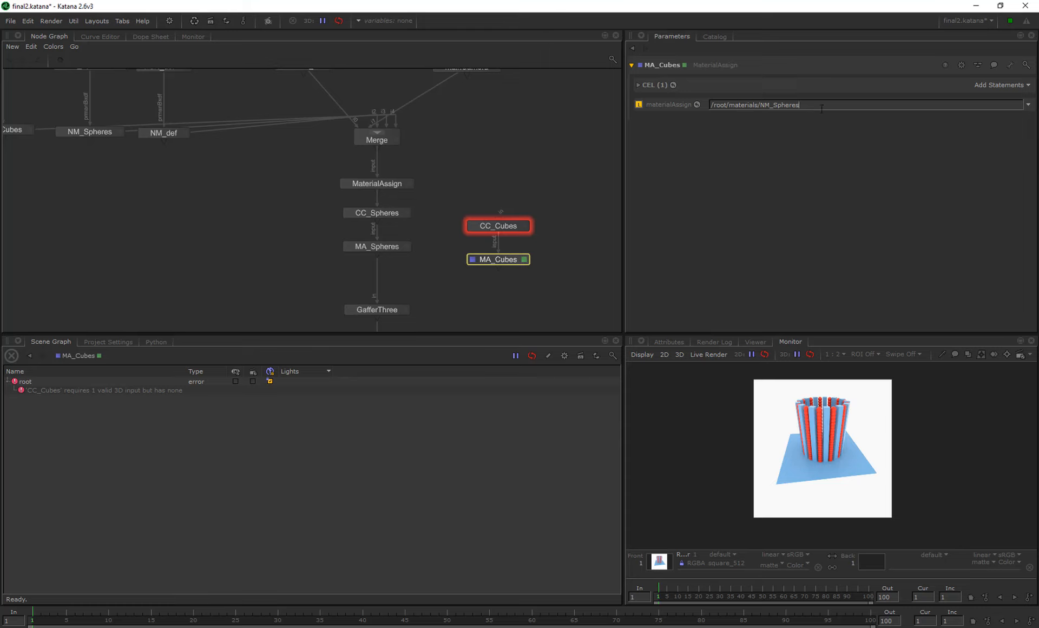
pyautogui.press('BackSpace')
pyautogui.press('BackSpace')
pyautogui.press('BackSpace')
pyautogui.press('BackSpace')
pyautogui.write('eres')
# Step: Set the assigned material of MA_Cubes to /root/materials/NM_Cubes
pyautogui.moveTo(109, 168); pyautogui.dragTo(129, 182, button='middle')
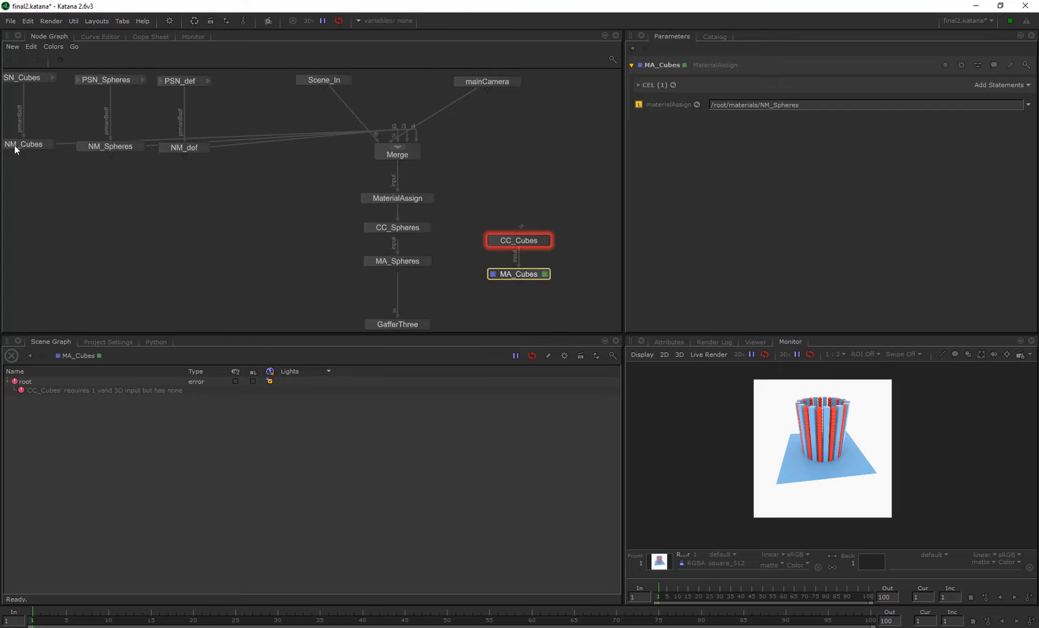
pyautogui.click(834, 106)
pyautogui.press('BackSpace')
pyautogui.press('BackSpace')
pyautogui.press('BackSpace')
pyautogui.press('BackSpace')
pyautogui.press('BackSpace')
pyautogui.press('BackSpace')
pyautogui.press('BackSpace')
pyautogui.write('Cubes')
# Step: Remove the spheres collection from the CEL statement of MA_Cubes
pyautogui.click(638, 85)
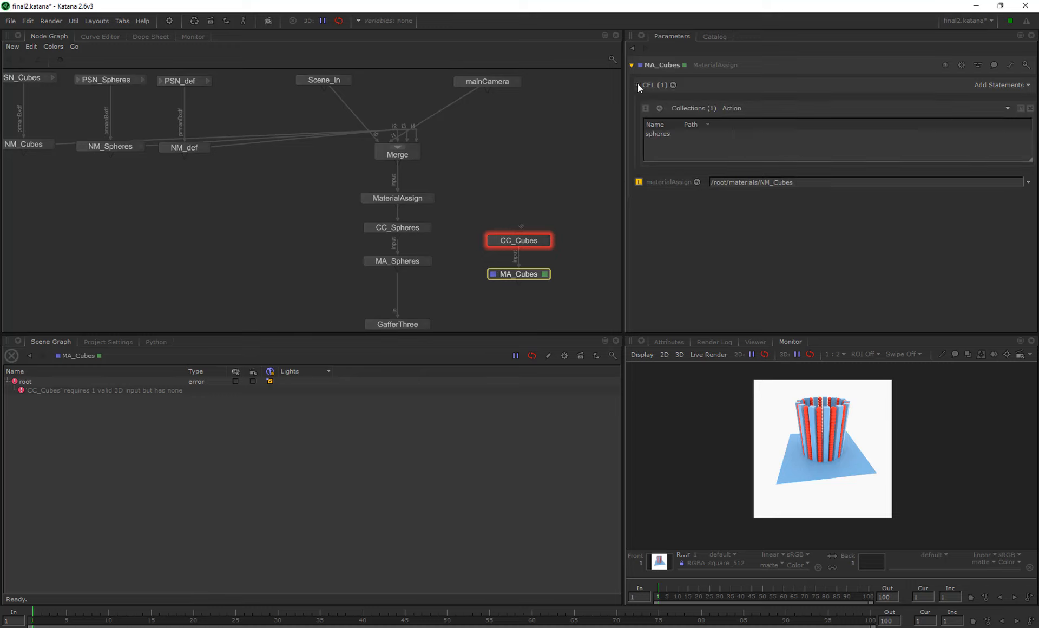
pyautogui.click(667, 135)
pyautogui.rightClick(657, 131)
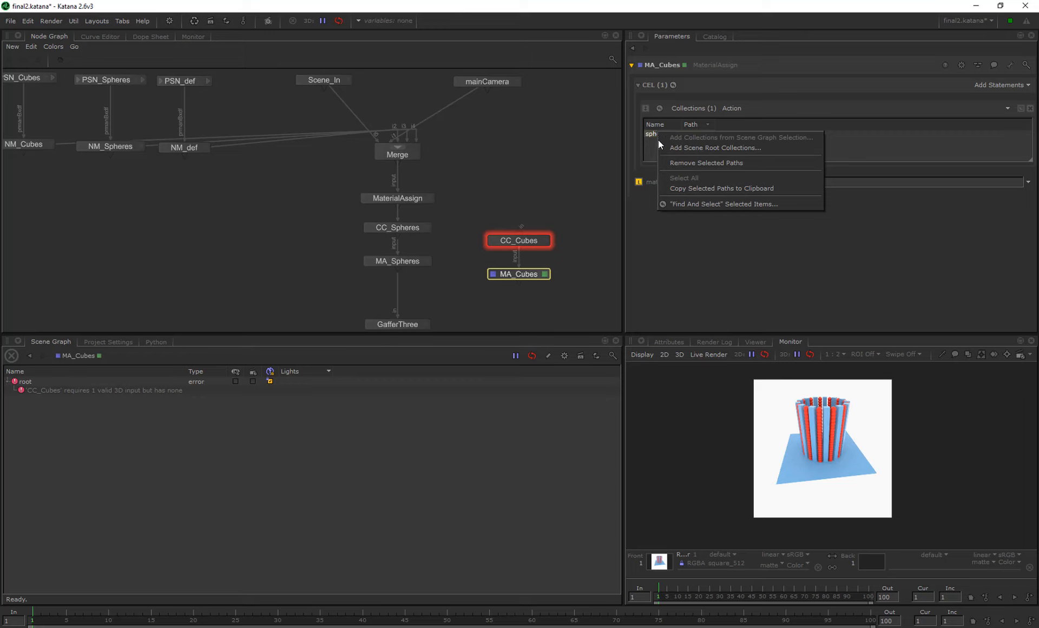
pyautogui.click(686, 161)
# Step: Insert CC_Cubes and MA_Cubes into the main node chain between MA_Spheres and GafferThree
pyautogui.moveTo(529, 235); pyautogui.dragTo(523, 219, button='middle')
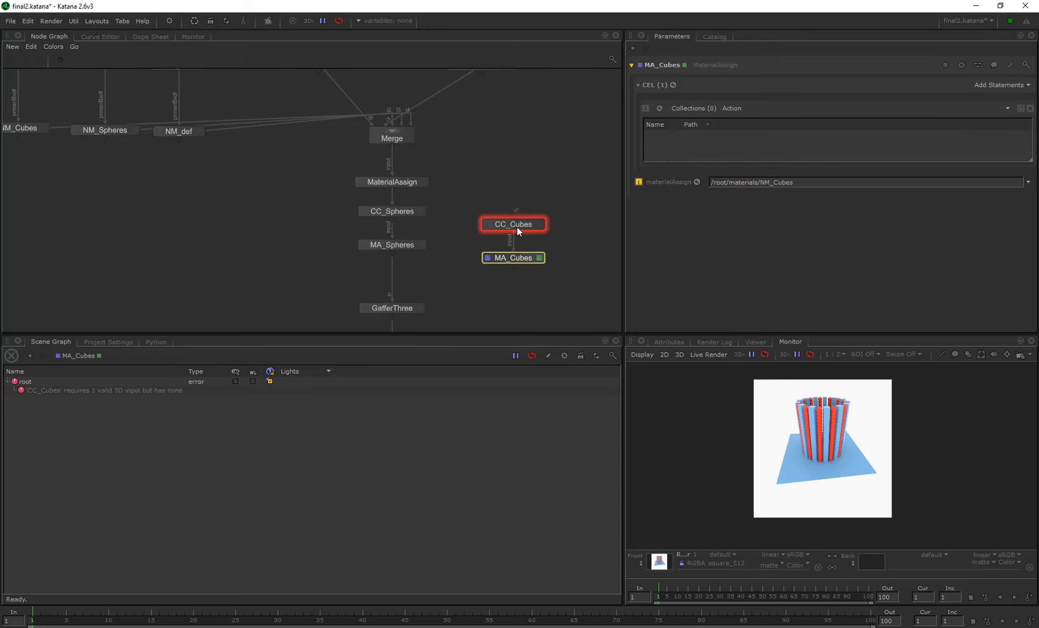
pyautogui.moveTo(414, 276); pyautogui.dragTo(404, 220, button='middle')
pyautogui.moveTo(395, 250); pyautogui.dragTo(399, 263)
pyautogui.moveTo(498, 168); pyautogui.dragTo(508, 189)
pyautogui.moveTo(383, 196); pyautogui.dragTo(505, 184)
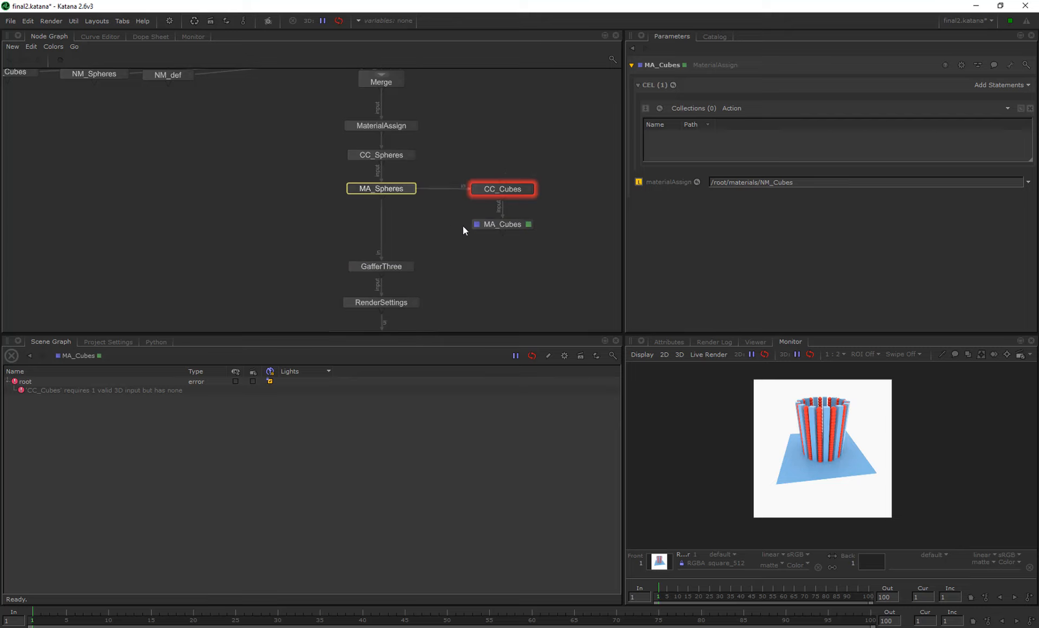
pyautogui.moveTo(379, 252); pyautogui.dragTo(380, 238)
pyautogui.moveTo(502, 234); pyautogui.dragTo(388, 248)
pyautogui.click(508, 191)
pyautogui.moveTo(508, 190); pyautogui.dragTo(389, 216)
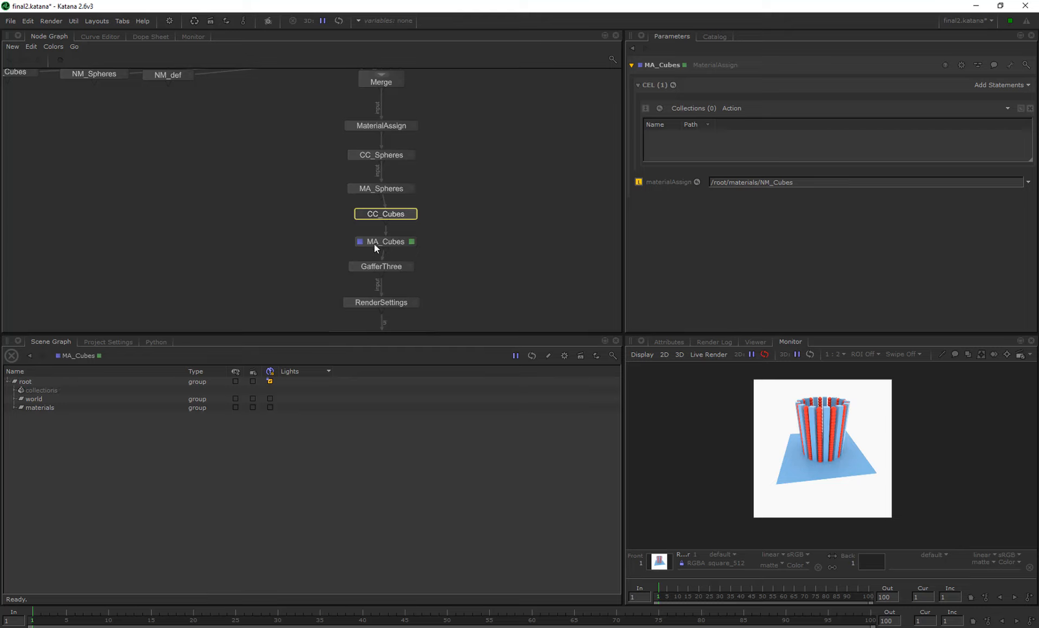
# Step: Expand the scene's collections and set the collection name of CC_Cubes to cubes
pyautogui.click(15, 390)
pyautogui.click(33, 383)
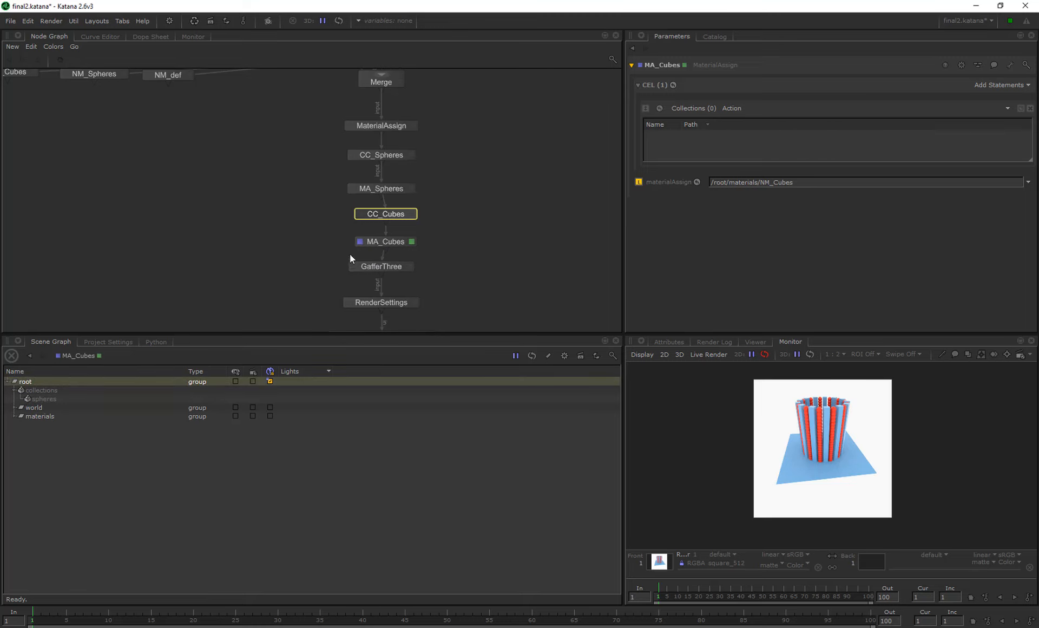
pyautogui.doubleClick(386, 213)
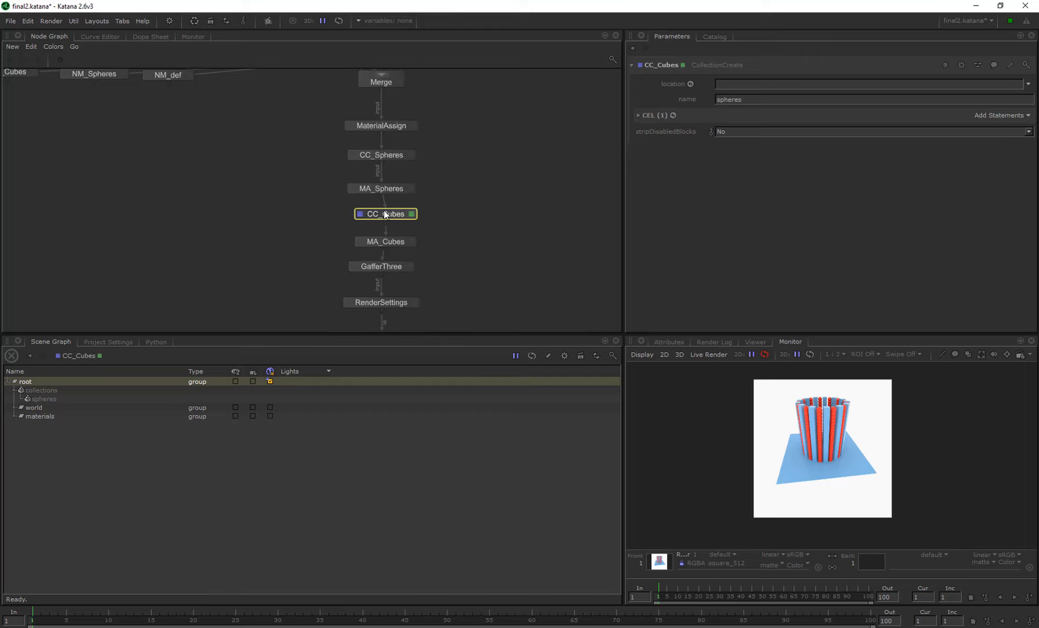
pyautogui.doubleClick(718, 99)
pyautogui.write('cubes')
pyautogui.press('Return')
# Step: Add the cubes collection to the CEL statement of MA_Cubes
pyautogui.doubleClick(394, 243)
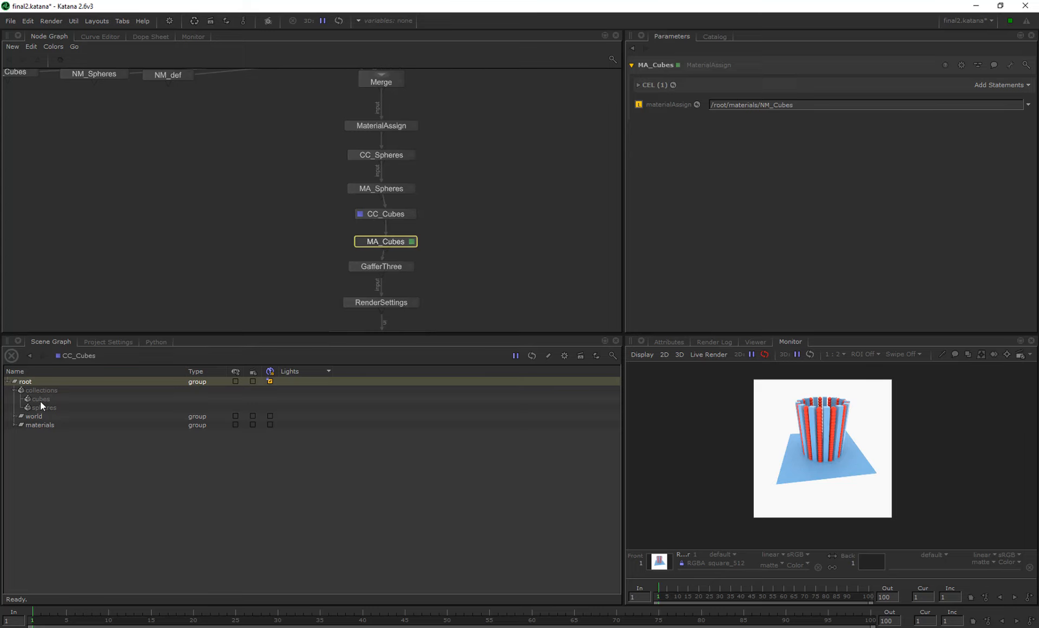
pyautogui.moveTo(38, 399); pyautogui.dragTo(829, 181)
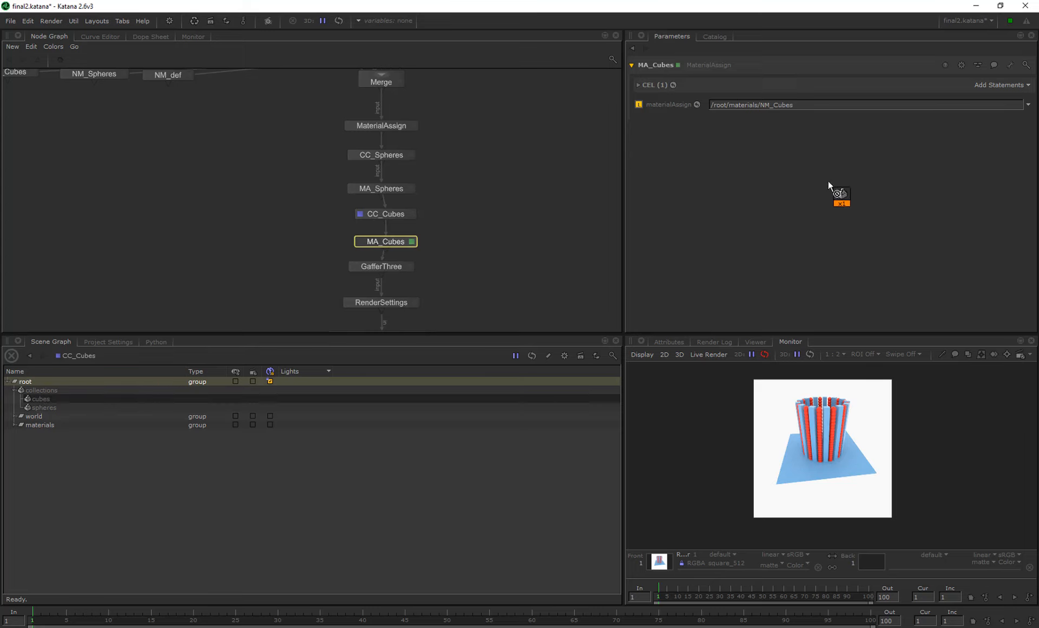
pyautogui.moveTo(996, 83); pyautogui.dragTo(996, 82)
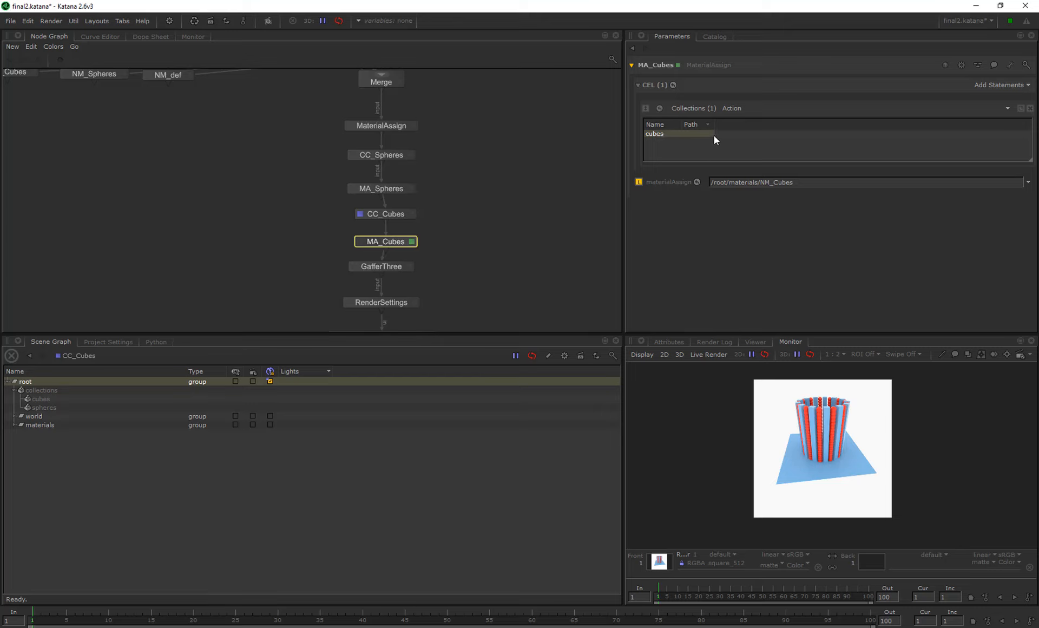
pyautogui.moveTo(806, 182); pyautogui.dragTo(729, 182)
pyautogui.click(498, 205)
# Step: Run a preview render from the Render node and load catalog renders into the Monitor's front and back slots for comparison
pyautogui.moveTo(464, 256); pyautogui.dragTo(438, 174, button='middle')
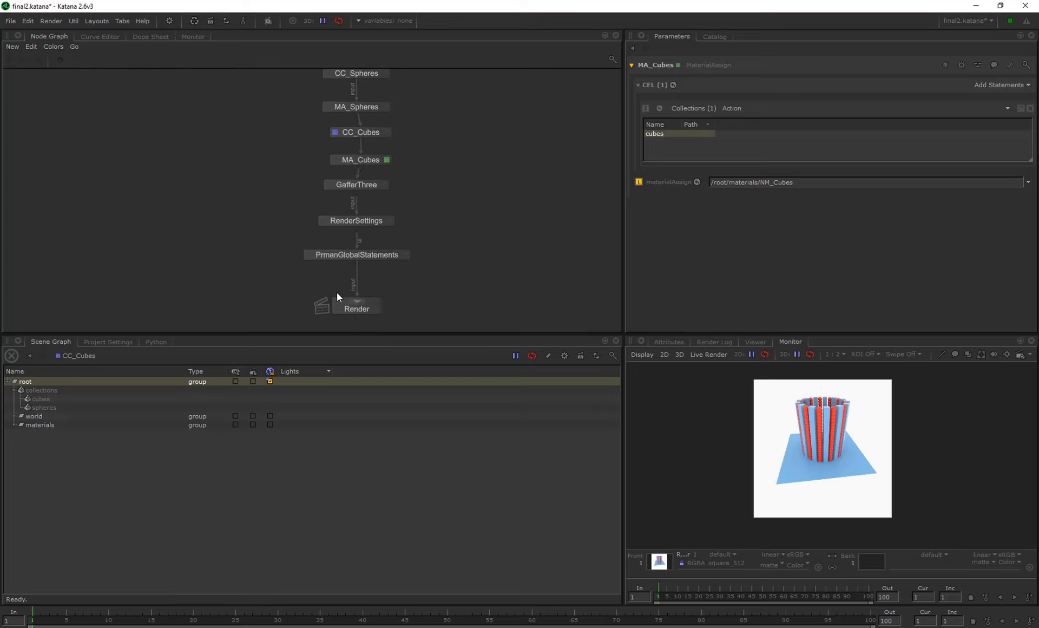
pyautogui.click(335, 309)
pyautogui.rightClick(357, 311)
pyautogui.click(399, 326)
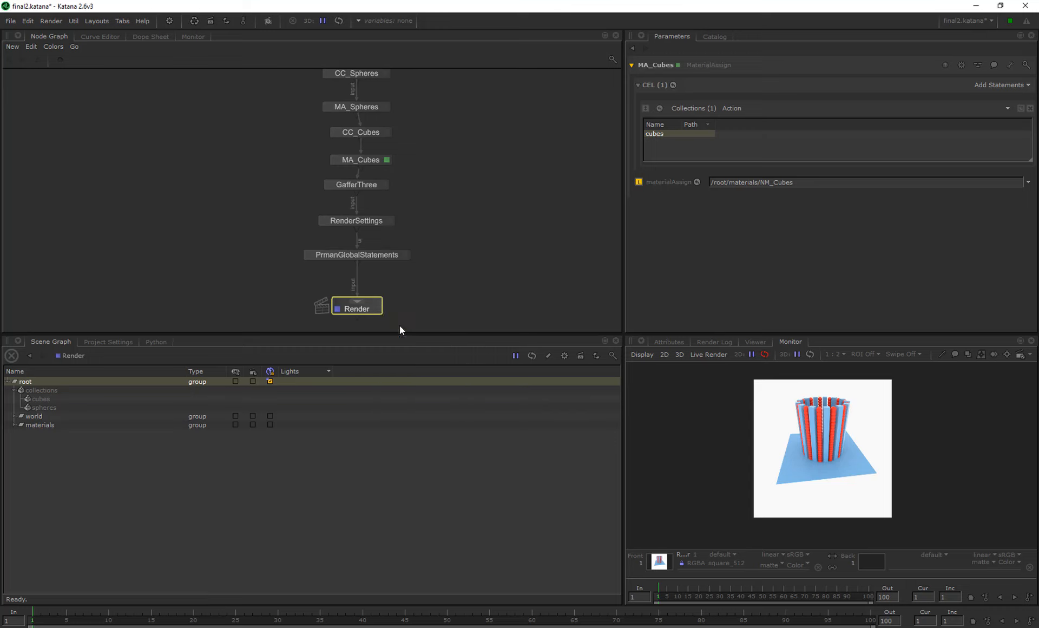
pyautogui.click(720, 39)
pyautogui.moveTo(662, 106); pyautogui.dragTo(677, 517)
pyautogui.moveTo(846, 560); pyautogui.dragTo(867, 561)
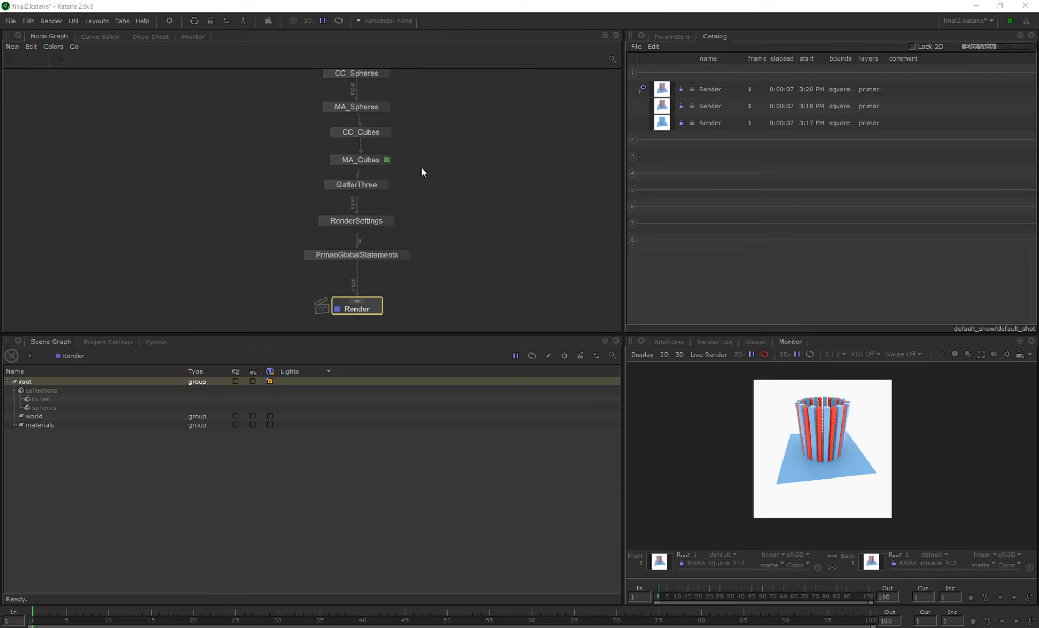
# Step: Change the custom CEL expression of CC_Cubes to /root/world/geo//*Cube*
pyautogui.doubleClick(364, 132)
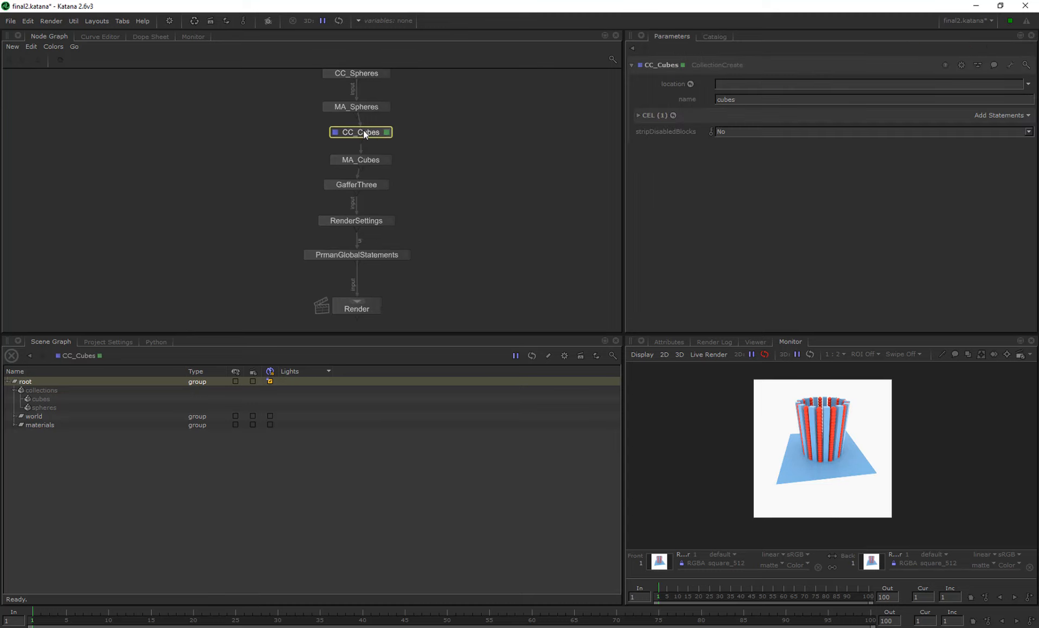
pyautogui.click(638, 115)
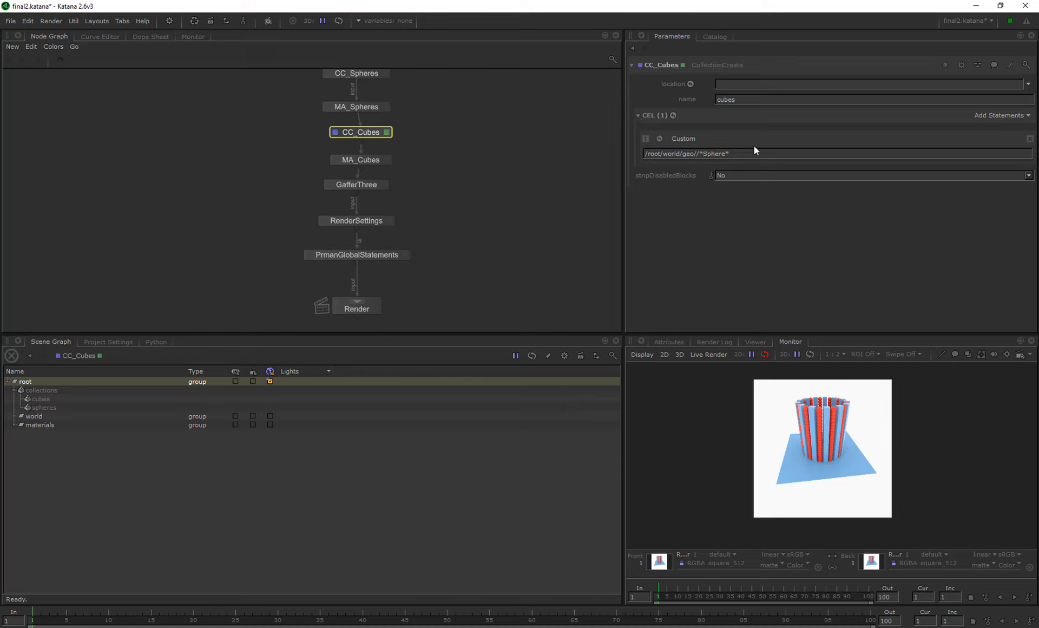
pyautogui.press('BackSpace')
pyautogui.press('BackSpace')
pyautogui.press('BackSpace')
pyautogui.press('BackSpace')
pyautogui.press('BackSpace')
pyautogui.press('BackSpace')
pyautogui.write('Cube')
pyautogui.press('Return')
# Step: Straighten CC_Cubes and MA_Cubes in the node chain and make MA_Cubes the viewed and edited node
pyautogui.moveTo(365, 130); pyautogui.dragTo(360, 158)
pyautogui.press('e')
pyautogui.press('v')
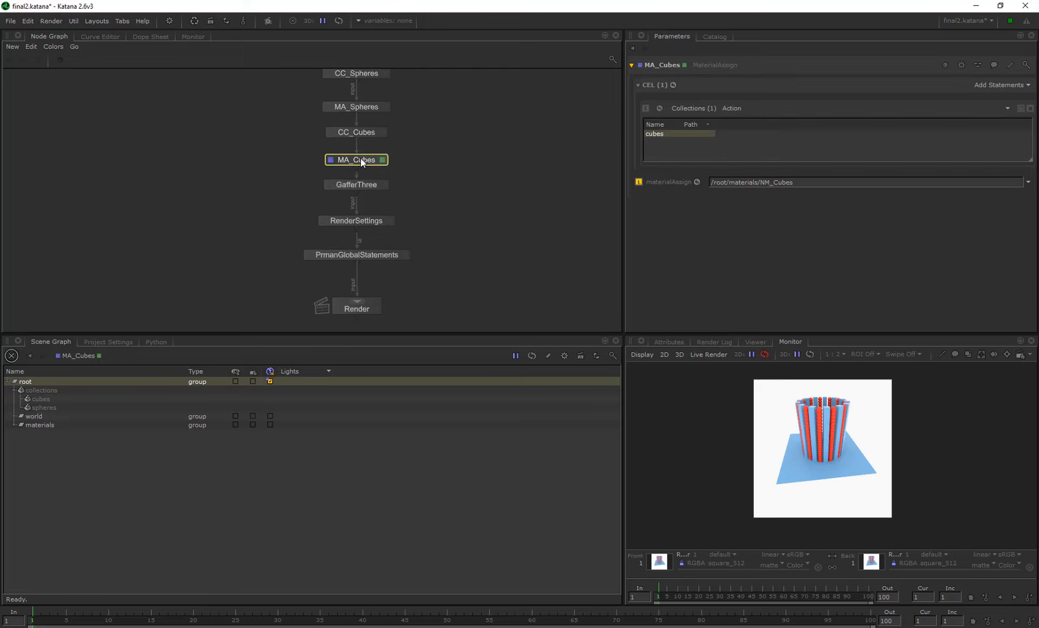
# Step: Run a preview render from the Render node with the corrected cubes collection and show the render catalog
pyautogui.click(336, 308)
pyautogui.rightClick(366, 307)
pyautogui.click(394, 322)
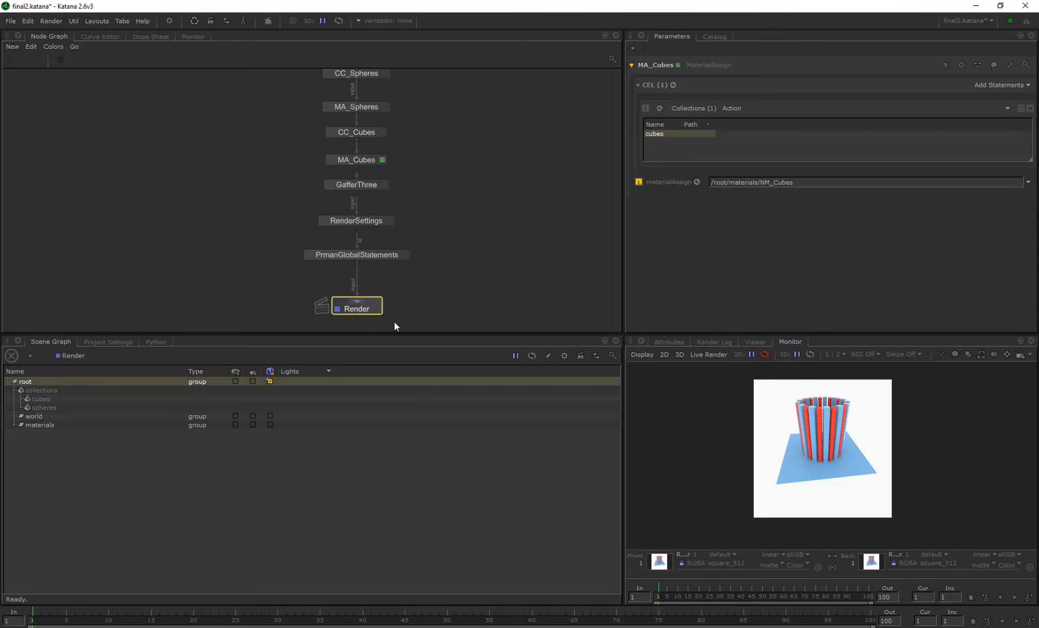
pyautogui.click(714, 36)
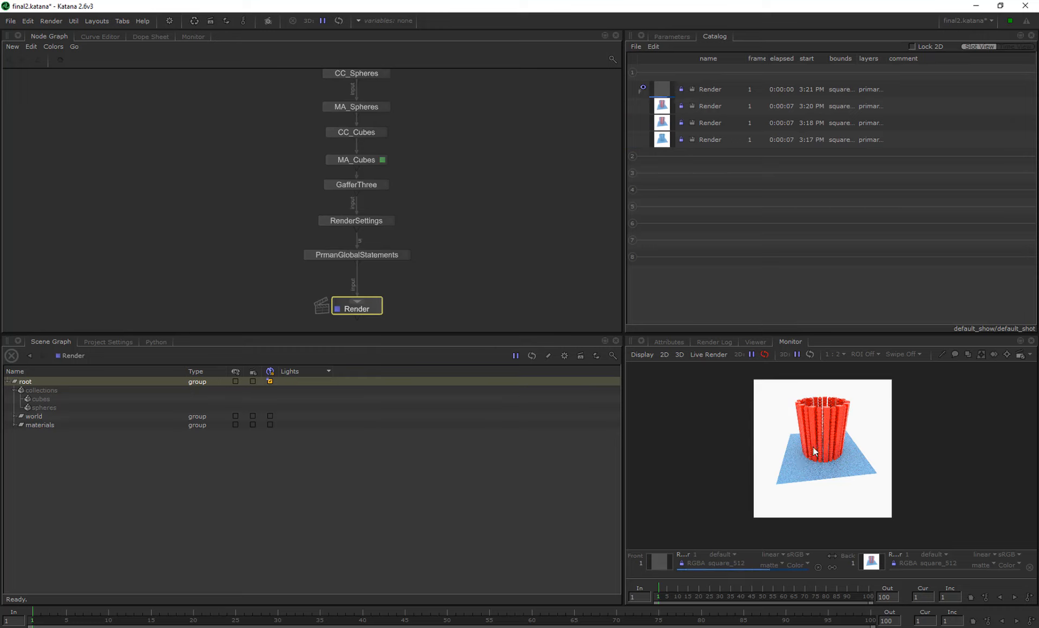
# Step: Set the base color of the PSN_Cubes shading node to green, 0.0000 0.9793 0.1381
pyautogui.moveTo(221, 110); pyautogui.dragTo(464, 266, button='middle')
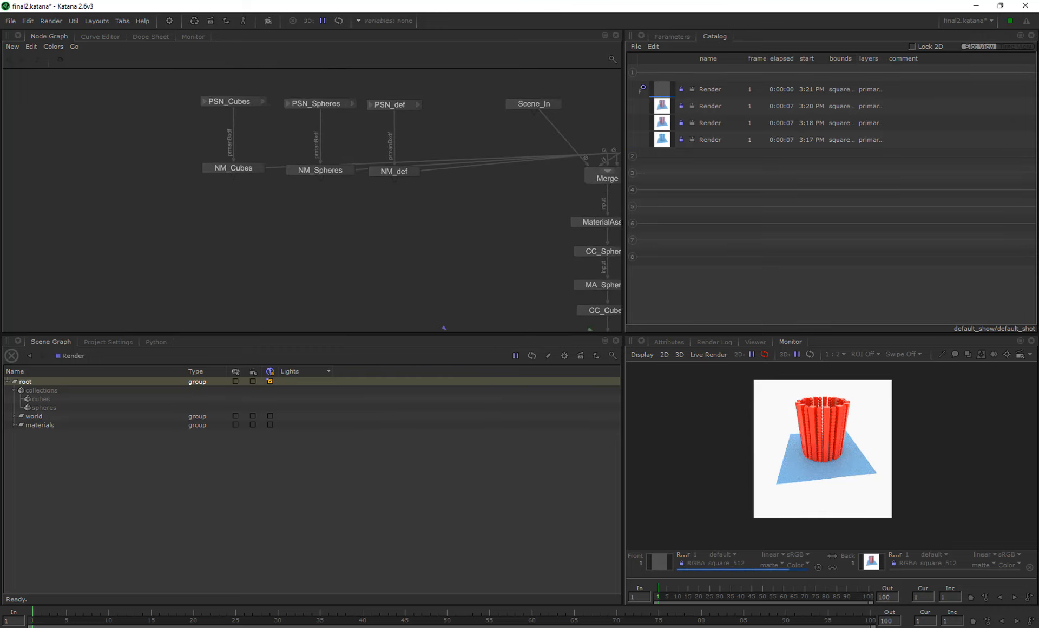
pyautogui.doubleClick(254, 203)
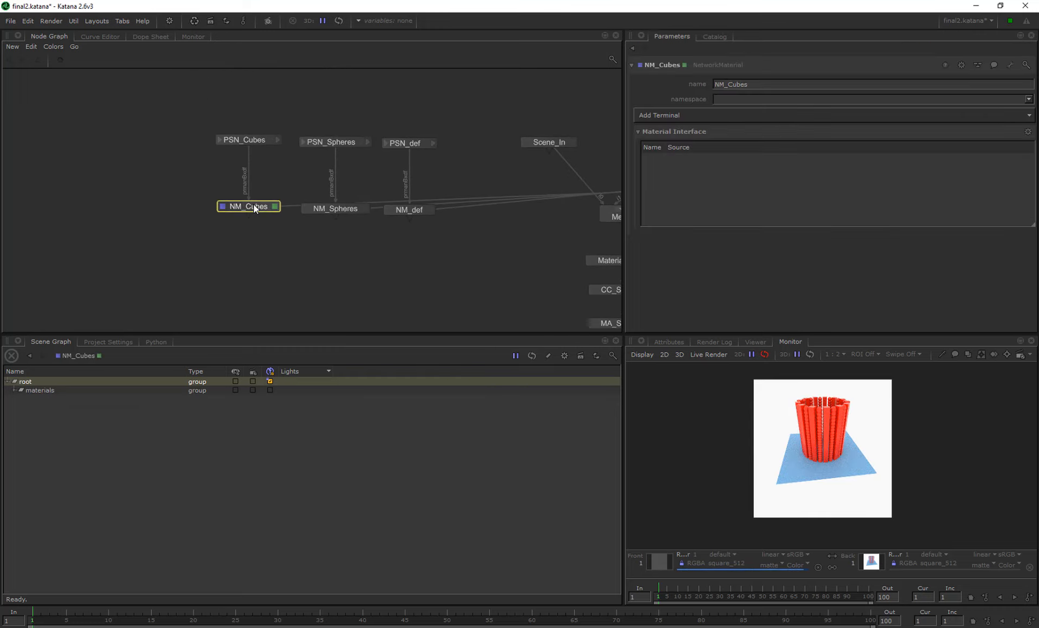
pyautogui.doubleClick(244, 140)
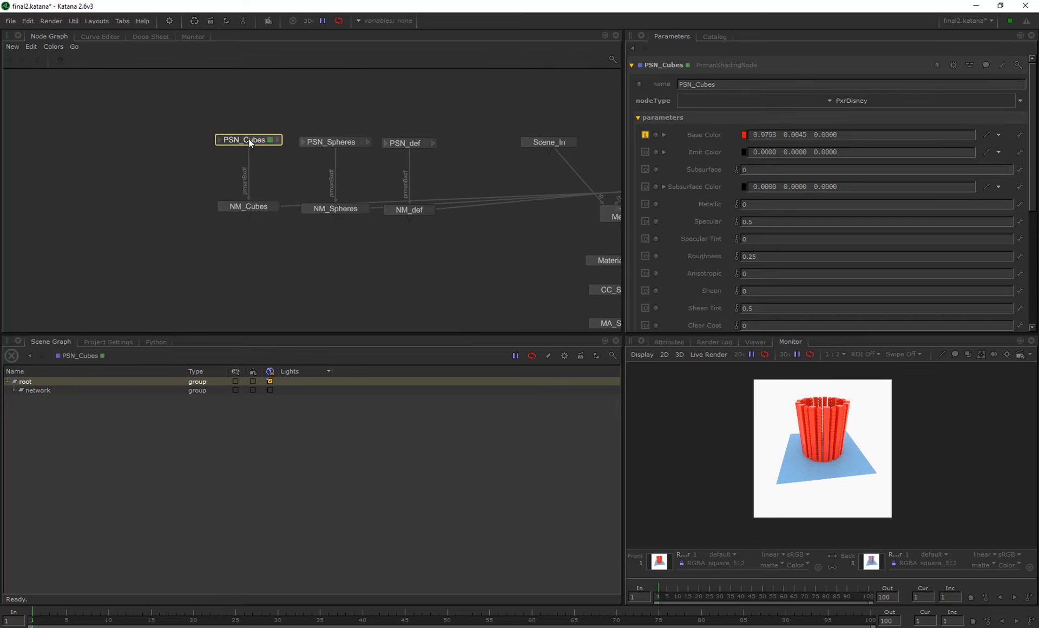
pyautogui.click(745, 135)
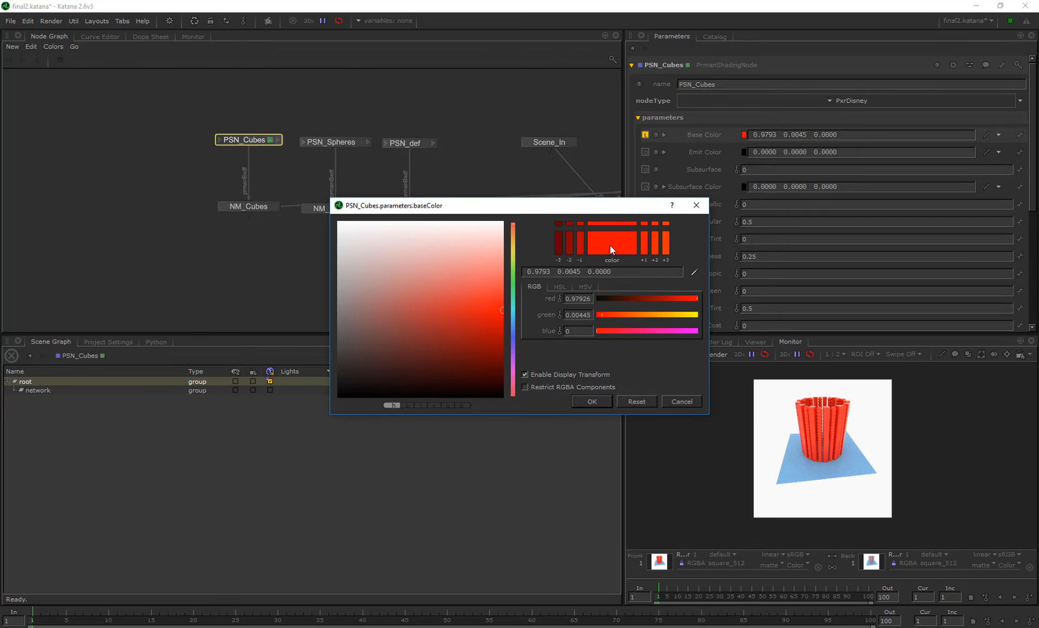
pyautogui.click(511, 293)
pyautogui.click(586, 401)
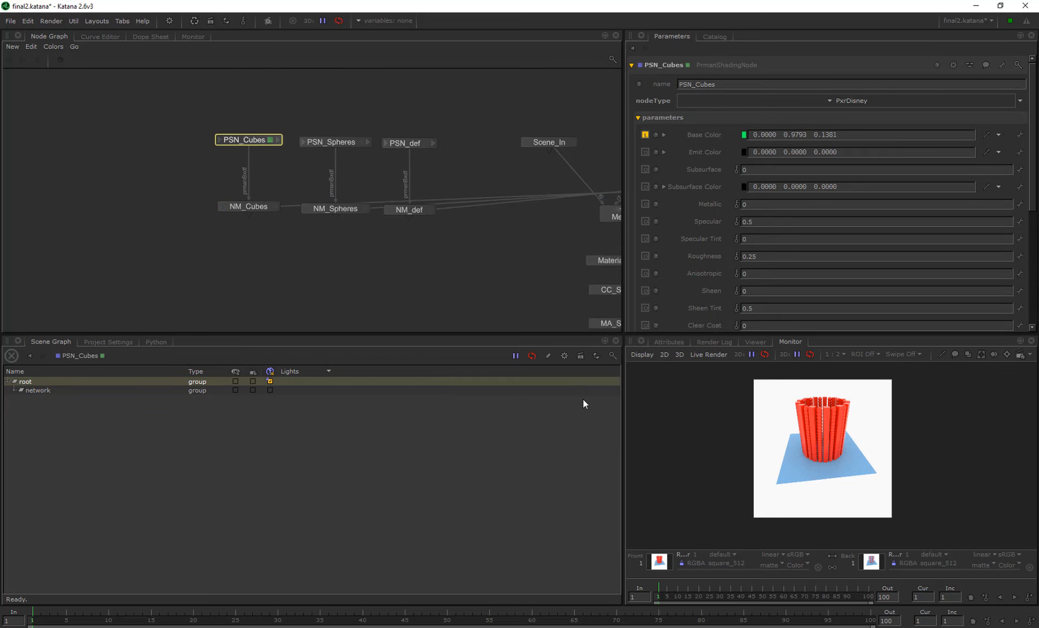
# Step: Preview render the scene from the Render node with the green cubes and inspect the image in the Monitor
pyautogui.moveTo(494, 265); pyautogui.dragTo(203, 2, button='middle')
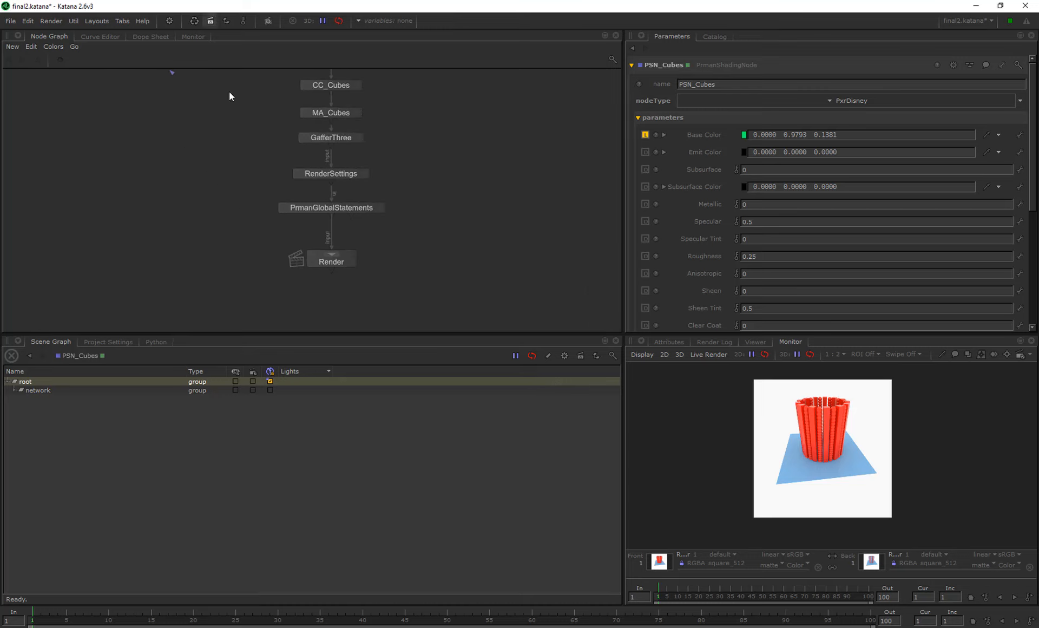
pyautogui.click(321, 262)
pyautogui.click(313, 261)
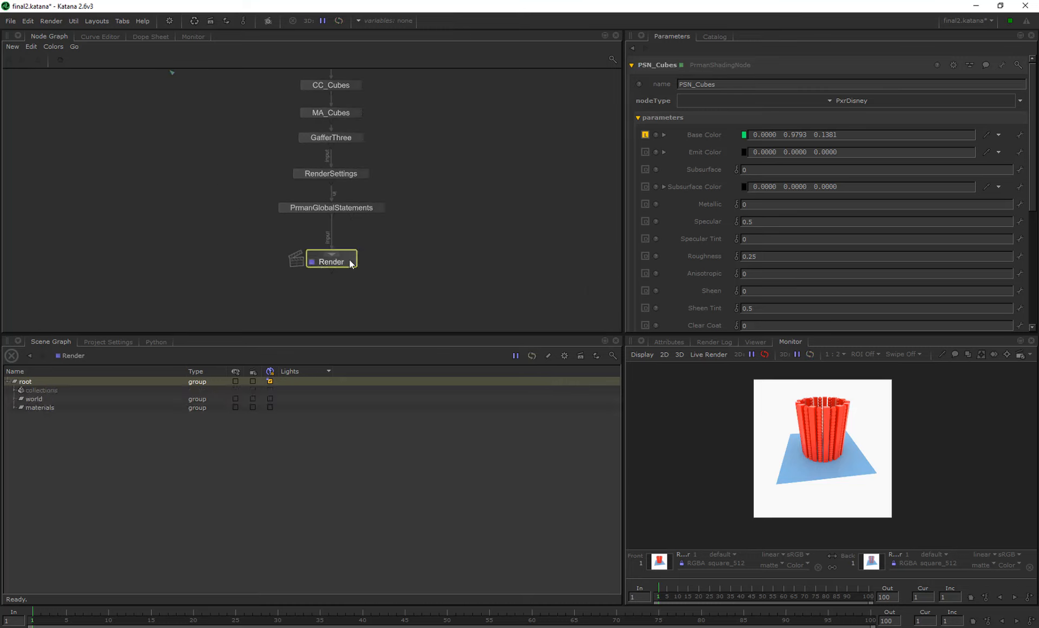
pyautogui.rightClick(338, 262)
pyautogui.click(365, 277)
pyautogui.click(715, 36)
pyautogui.moveTo(662, 91); pyautogui.dragTo(661, 561)
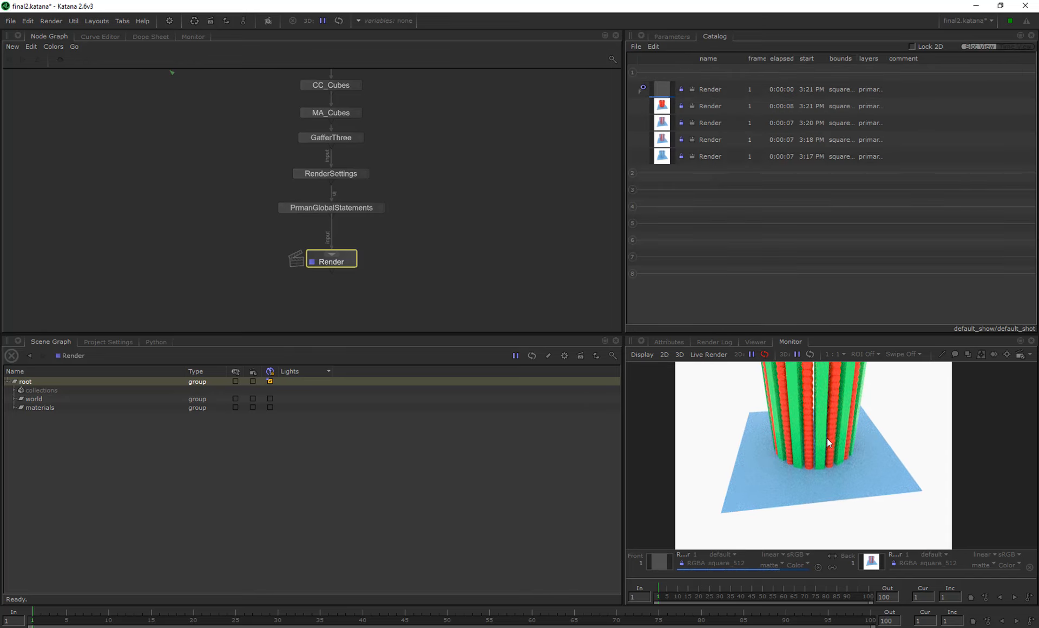
pyautogui.moveTo(832, 431); pyautogui.dragTo(841, 459, button='middle')
pyautogui.scroll(-1, 845, 489)
pyautogui.scroll(1, 844, 488)
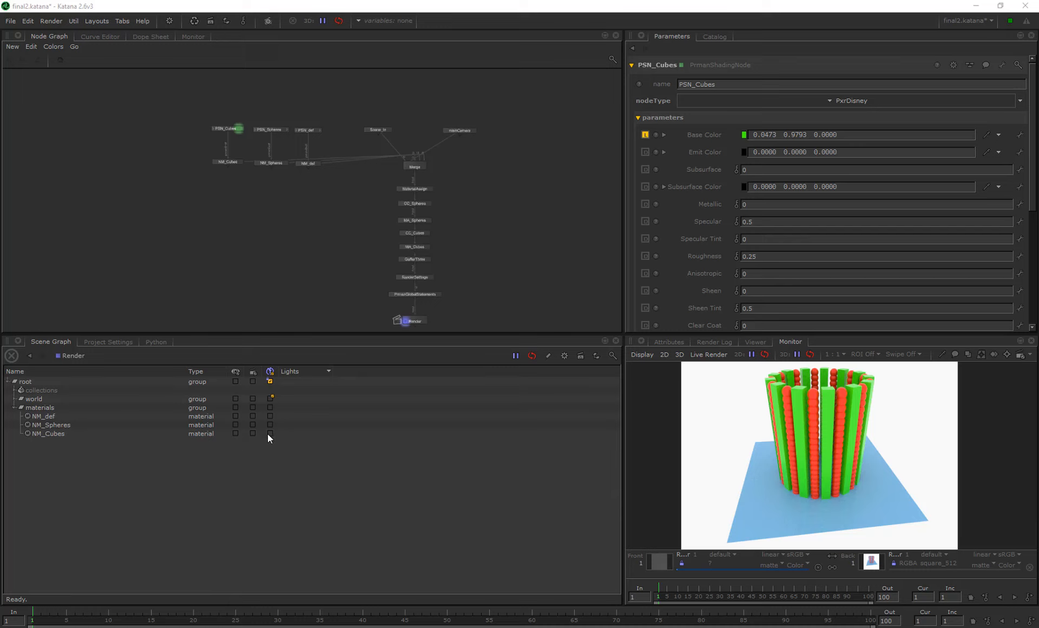
# Step: Enable live render updates for the NM_Cubes material, start a live render from the Render node and display it in the Monitor
pyautogui.click(51, 433)
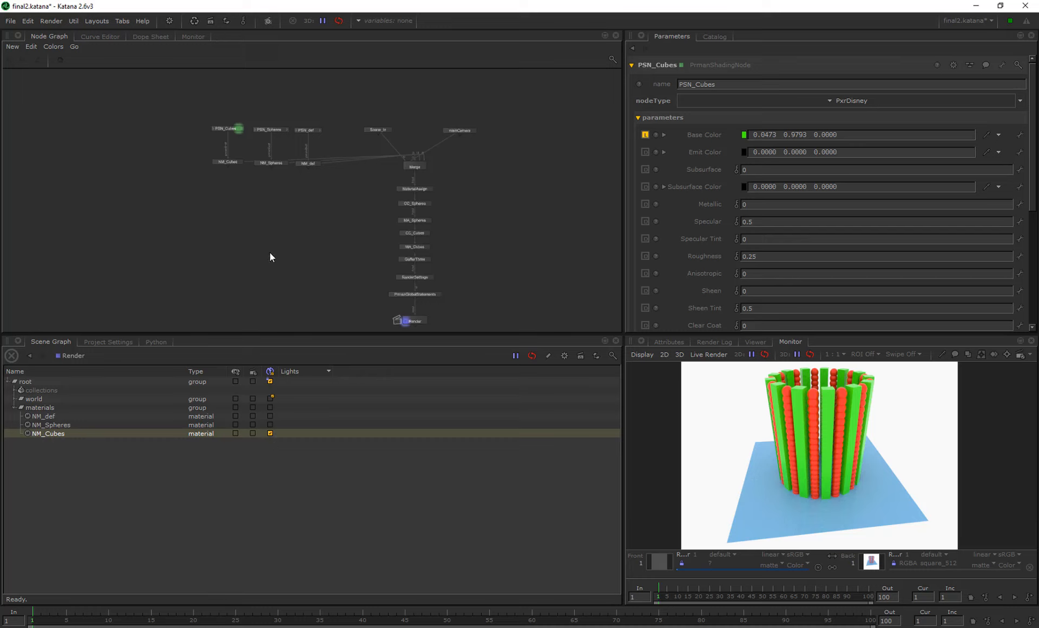
pyautogui.click(413, 322)
pyautogui.rightClick(412, 321)
pyautogui.click(450, 354)
pyautogui.click(713, 36)
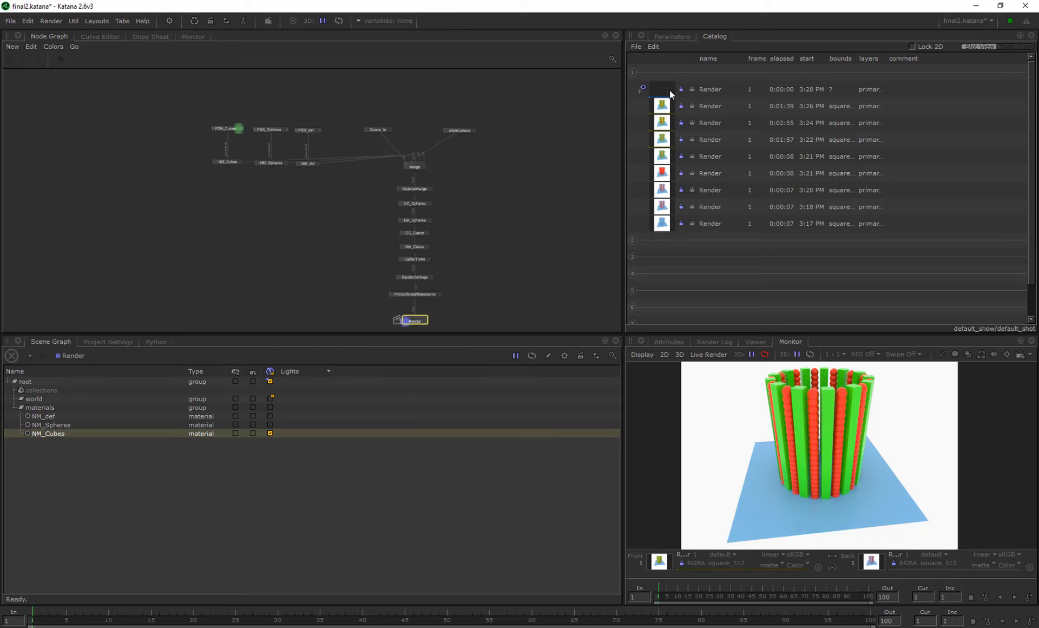
pyautogui.moveTo(670, 90); pyautogui.dragTo(661, 561)
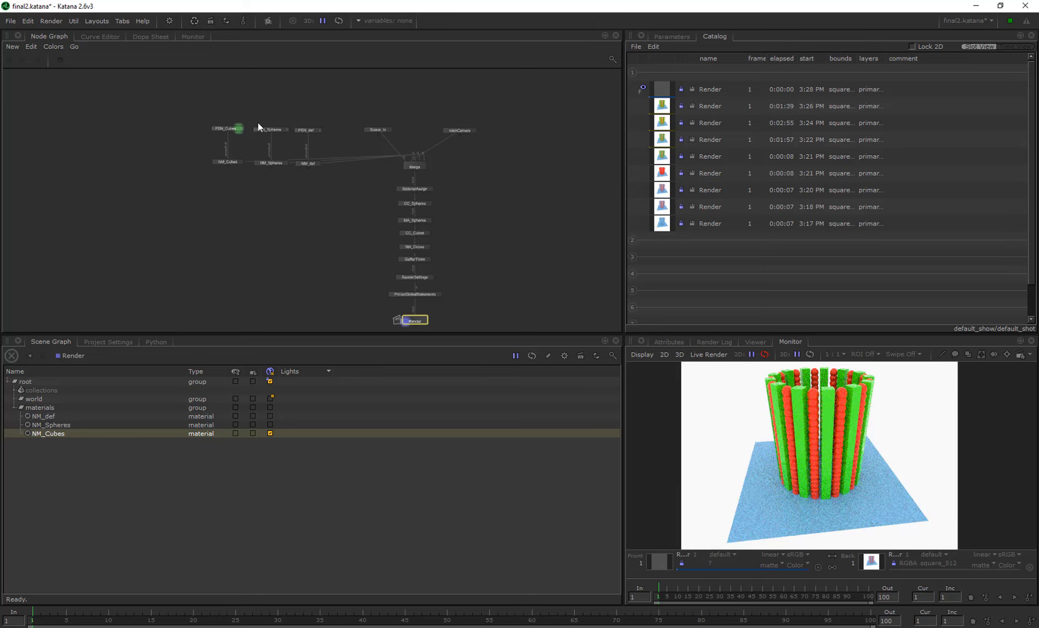
# Step: Set the base color of PSN_Cubes to a saturated blue while the live render runs
pyautogui.scroll(8, 229, 127)
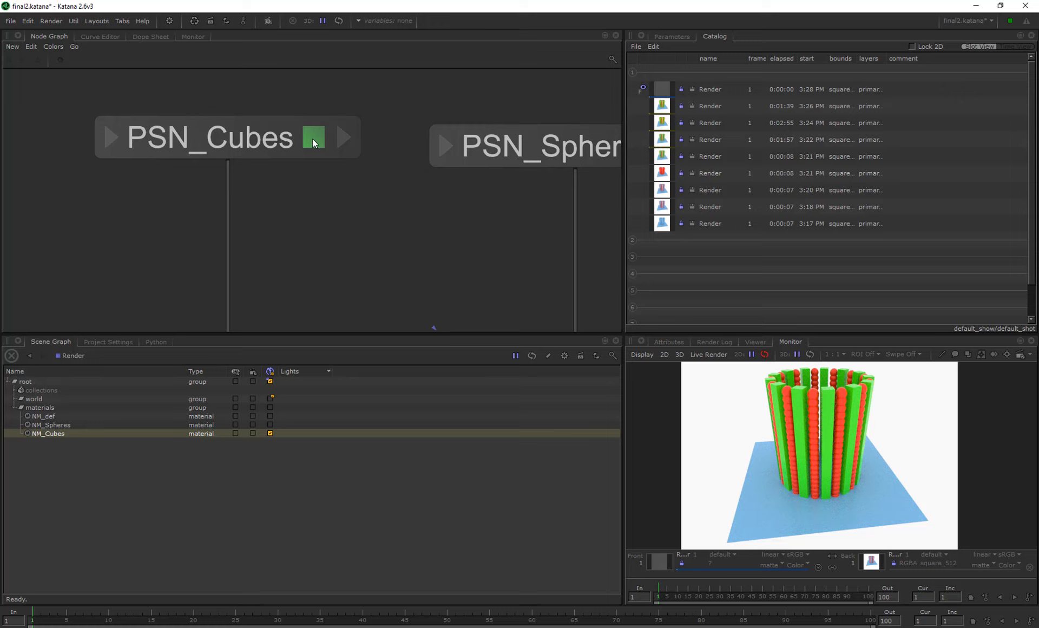
pyautogui.click(668, 35)
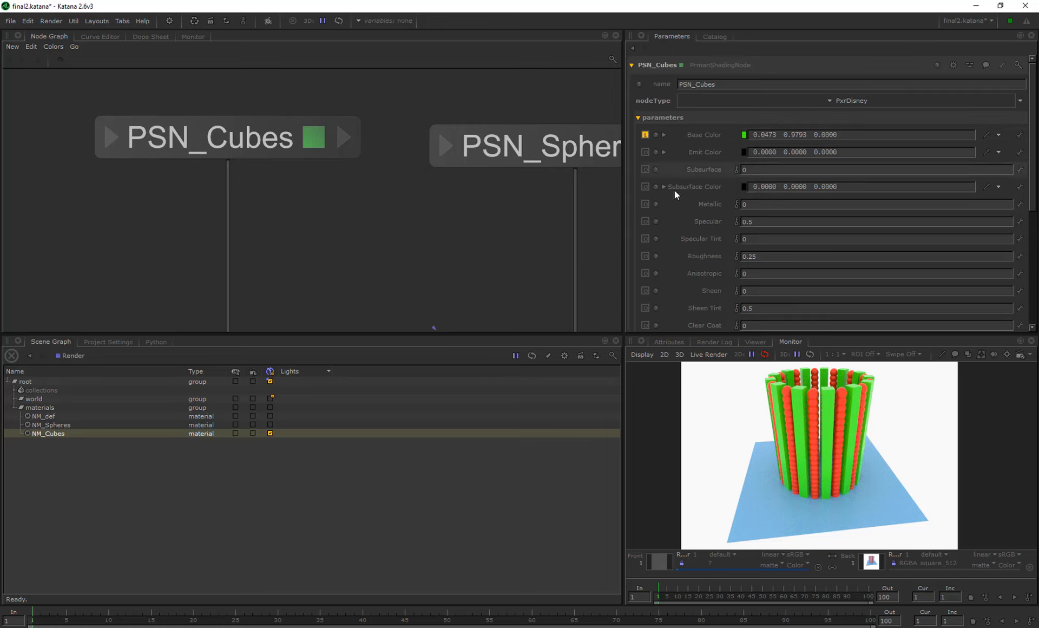
pyautogui.click(744, 136)
pyautogui.moveTo(516, 259); pyautogui.dragTo(514, 232)
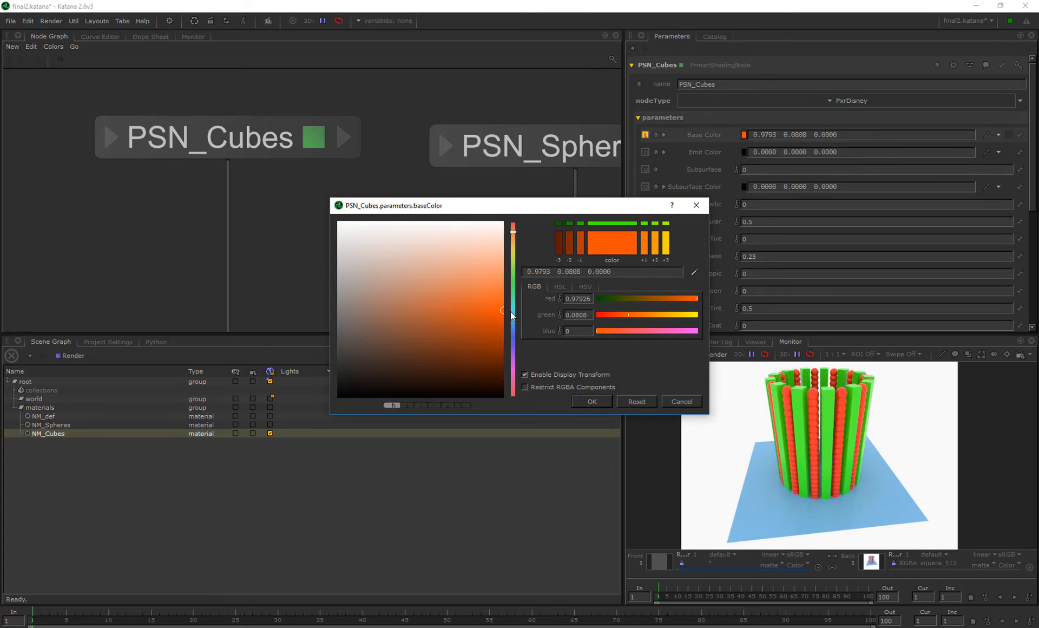
pyautogui.click(513, 335)
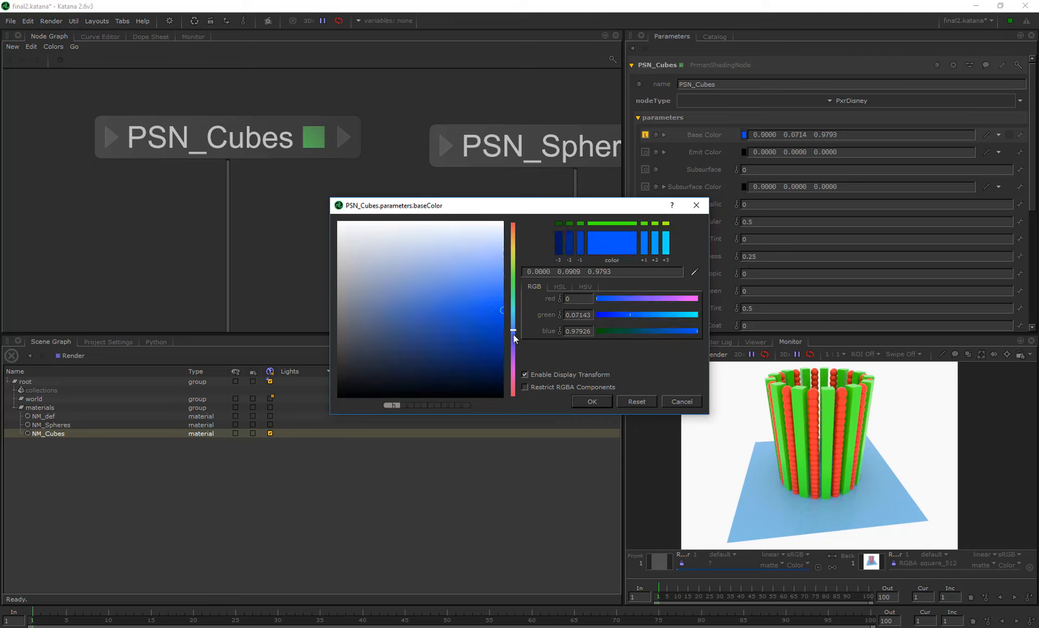
pyautogui.click(594, 403)
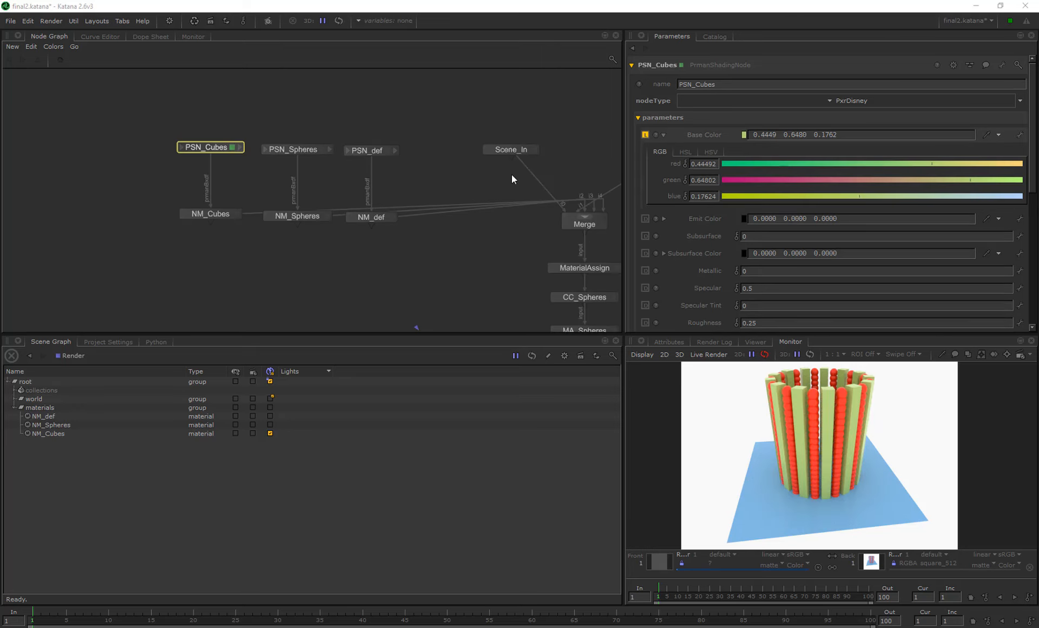
# Step: Set the base color of PSN_Cubes to a bright lime green, 0.4288 0.8781 0.0329, and expand its RGB sliders
pyautogui.click(663, 134)
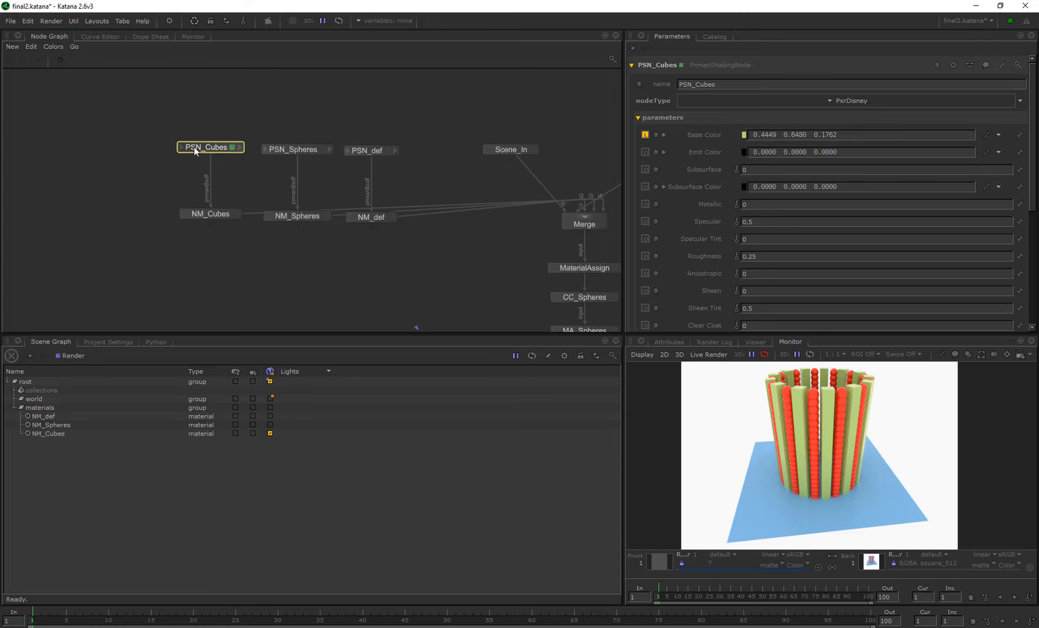
pyautogui.click(745, 135)
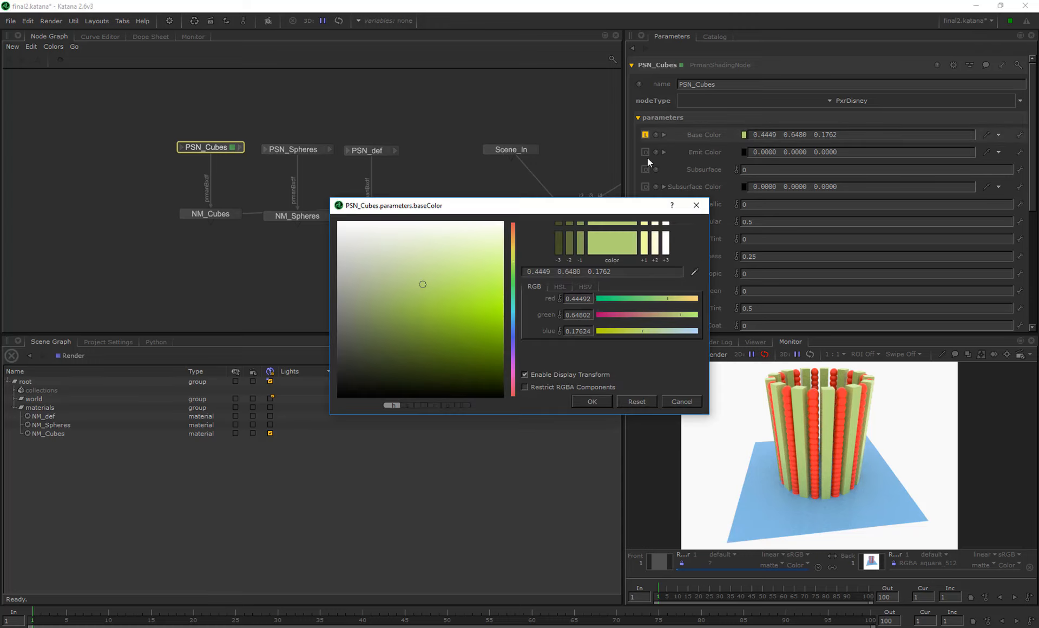
pyautogui.moveTo(494, 262); pyautogui.dragTo(482, 297)
pyautogui.click(591, 402)
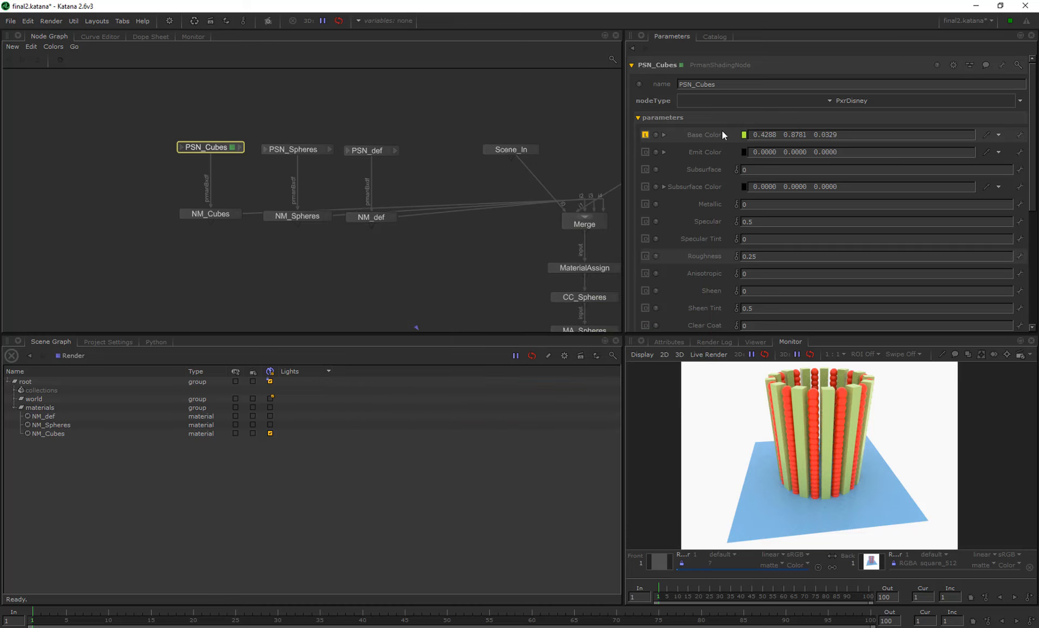
pyautogui.click(663, 135)
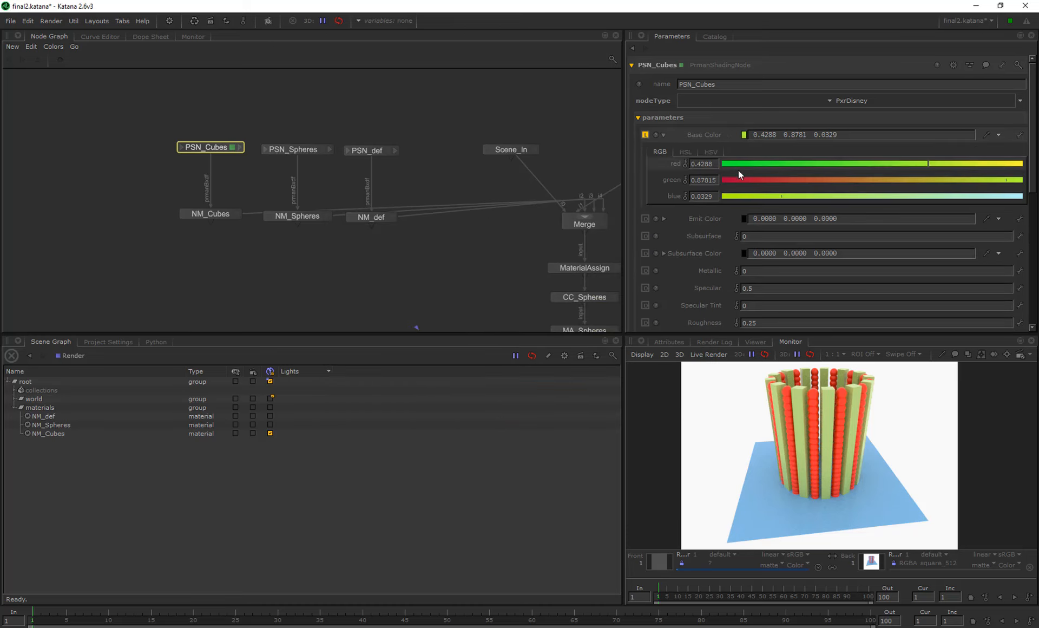
# Step: Set the Monitor's 3D live render update mode to Pen-Up
pyautogui.click(797, 356)
pyautogui.click(798, 355)
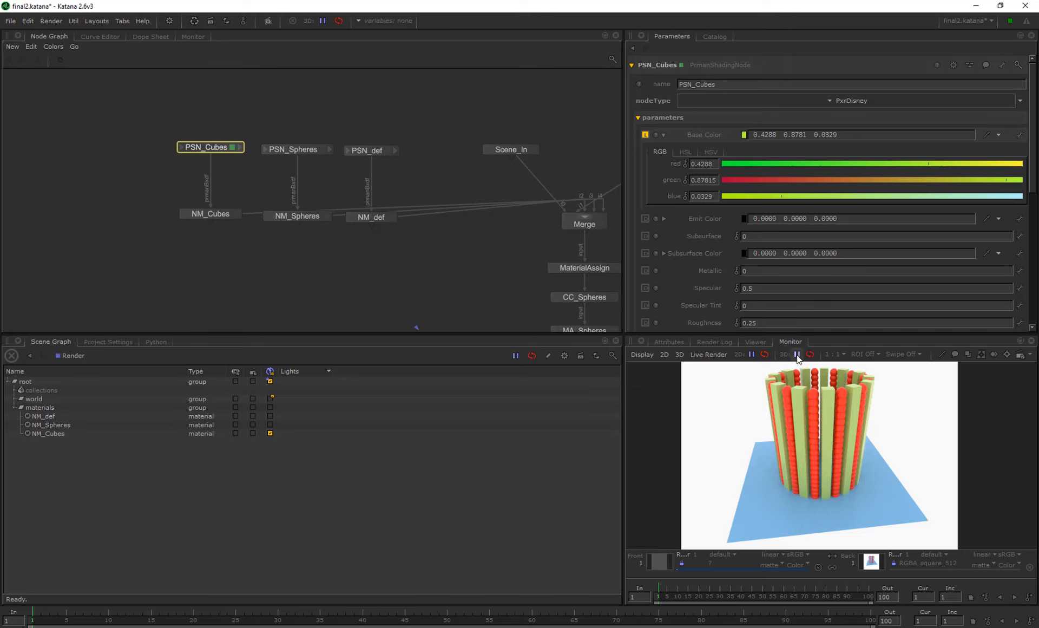
pyautogui.click(798, 356)
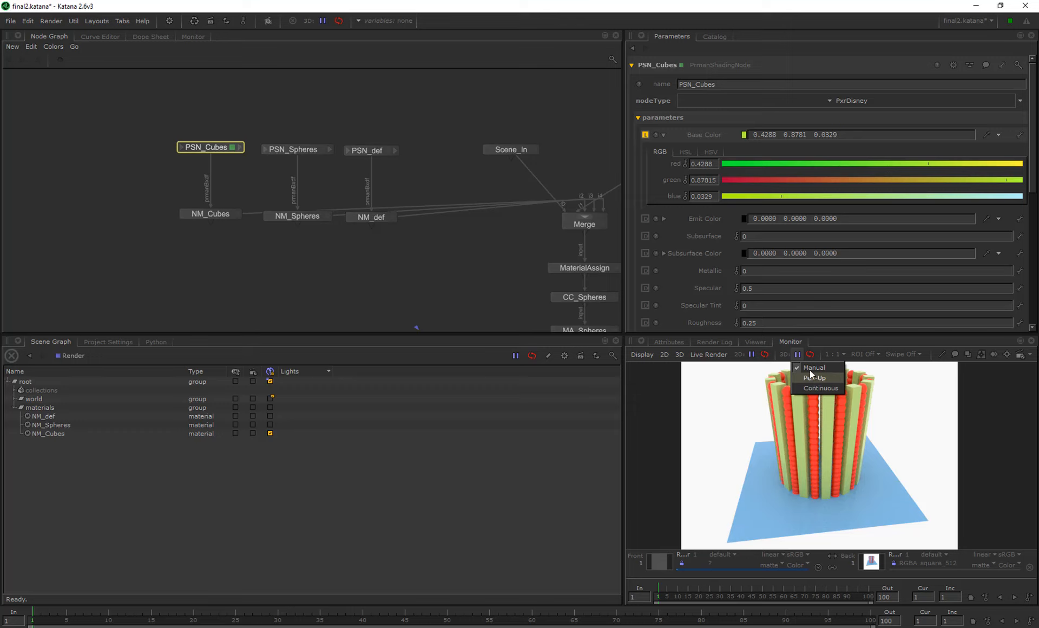
pyautogui.click(812, 379)
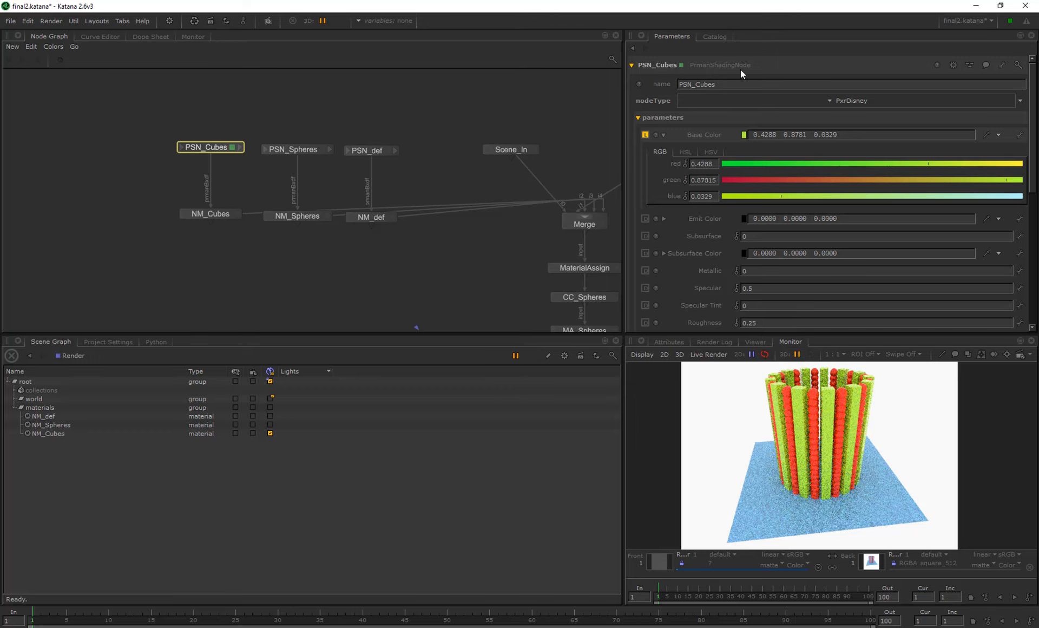
# Step: Change the PSN_Cubes base color to a deep blue, 0.0113 0.0093 0.7931, while the live render runs
pyautogui.click(788, 180)
pyautogui.moveTo(814, 180); pyautogui.dragTo(994, 197)
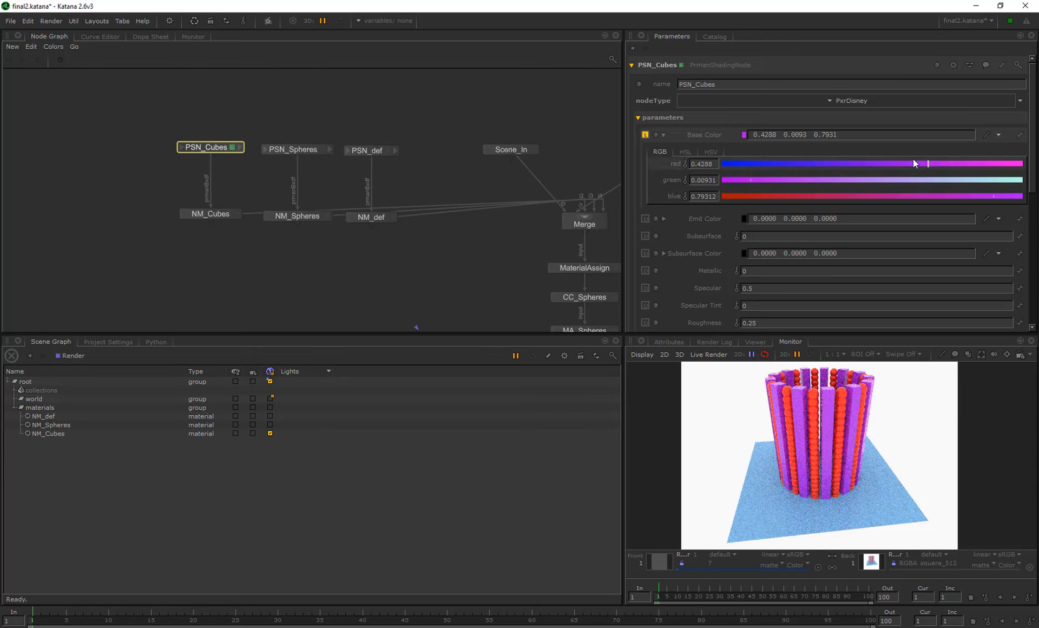
pyautogui.moveTo(914, 161); pyautogui.dragTo(755, 160)
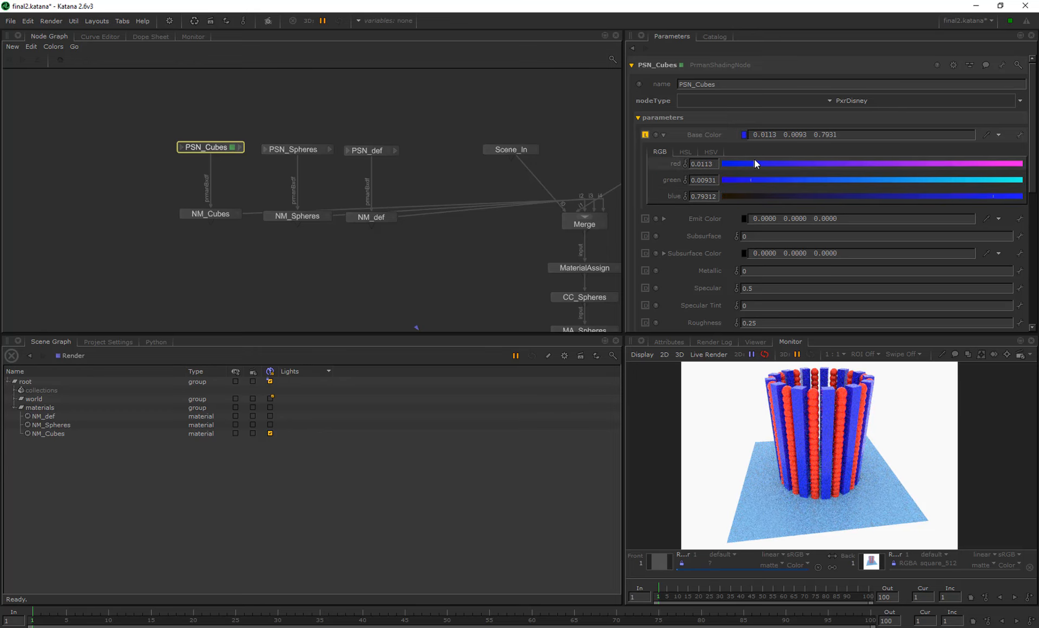
# Step: Try the Continuous 3D update mode while adjusting the PSN_Cubes base color to red 0.36306 and green 0.57735
pyautogui.click(794, 355)
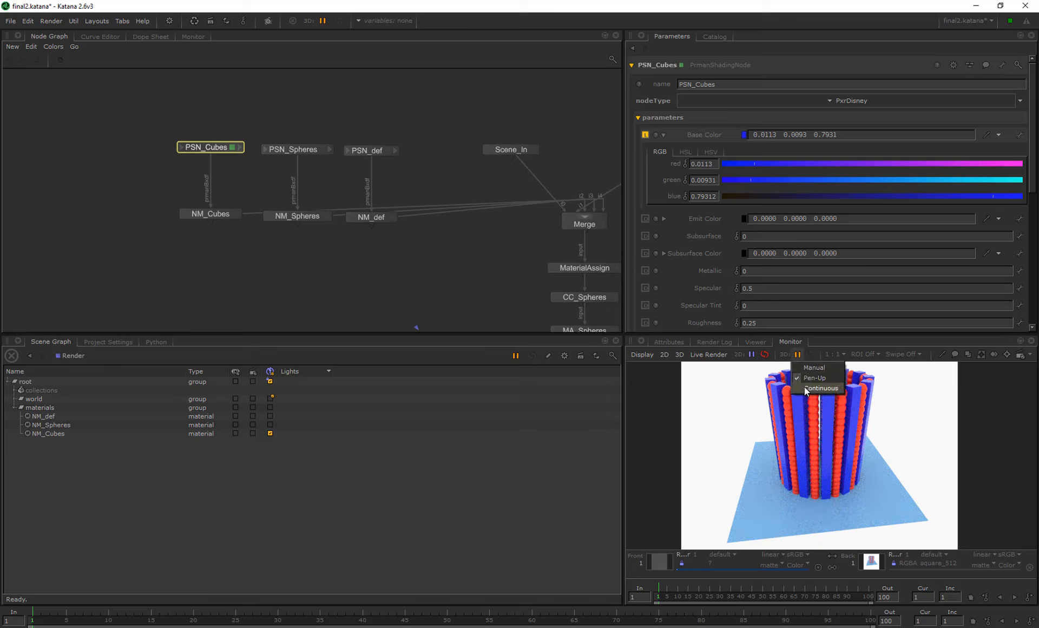
pyautogui.click(805, 386)
pyautogui.moveTo(830, 179); pyautogui.dragTo(796, 182)
pyautogui.moveTo(853, 164); pyautogui.dragTo(903, 179)
pyautogui.moveTo(970, 164)
pyautogui.mouseDown()
pyautogui.moveTo(847, 160)
pyautogui.moveTo(833, 165)
pyautogui.moveTo(914, 168)
pyautogui.moveTo(804, 181)
pyautogui.moveTo(959, 179)
pyautogui.mouseUp()
# Step: Return the 3D update mode to Pen-Up and set the blue component of the PSN_Cubes base color to 0.02156
pyautogui.click(798, 354)
pyautogui.click(803, 378)
pyautogui.moveTo(790, 203); pyautogui.dragTo(770, 200)
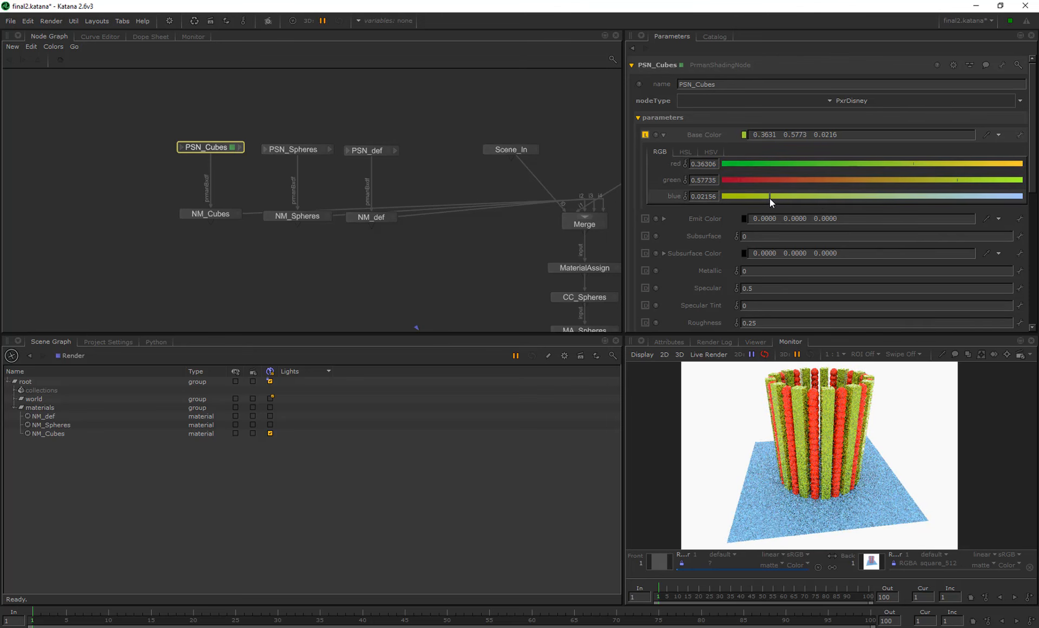
# Step: Set the PSN_Spheres base color to a pale green, 0.5310 0.7967 0.6229, and enable live render updates for the NM_Spheres material
pyautogui.click(304, 149)
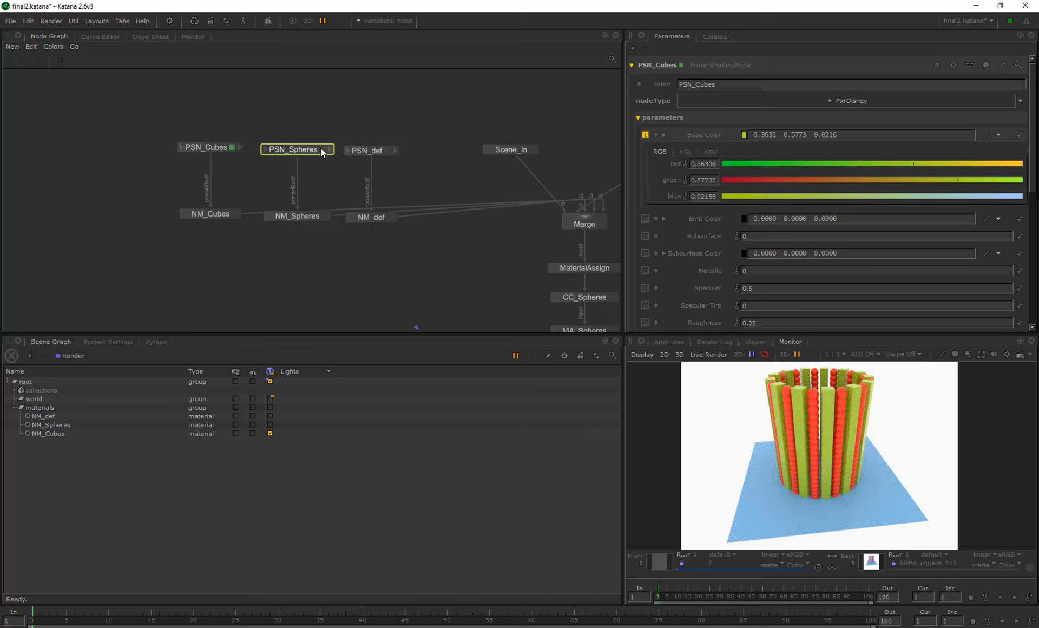
pyautogui.click(321, 149)
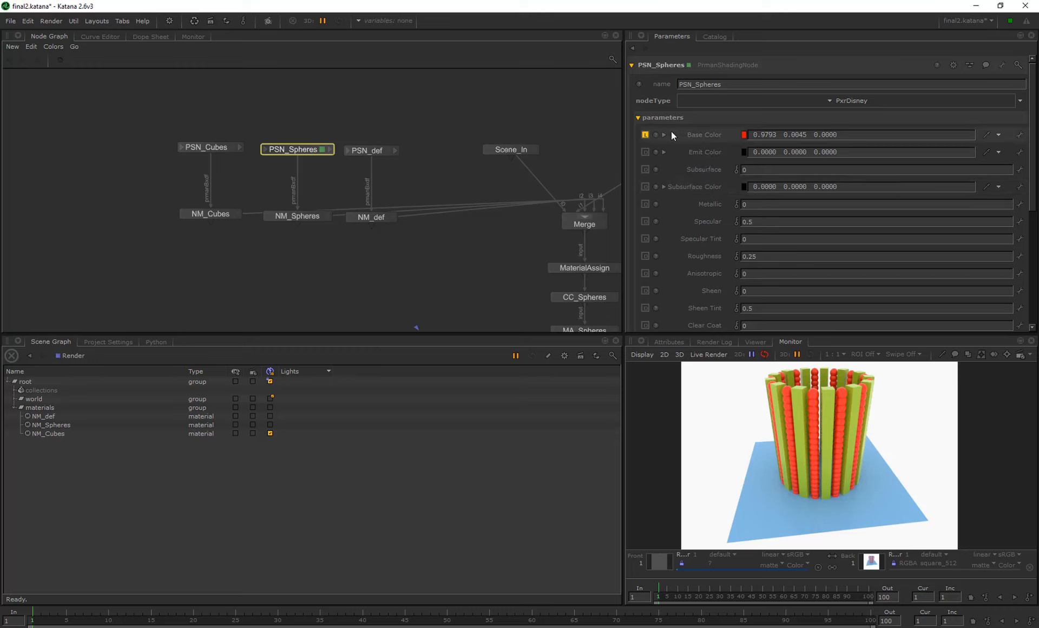
pyautogui.click(663, 135)
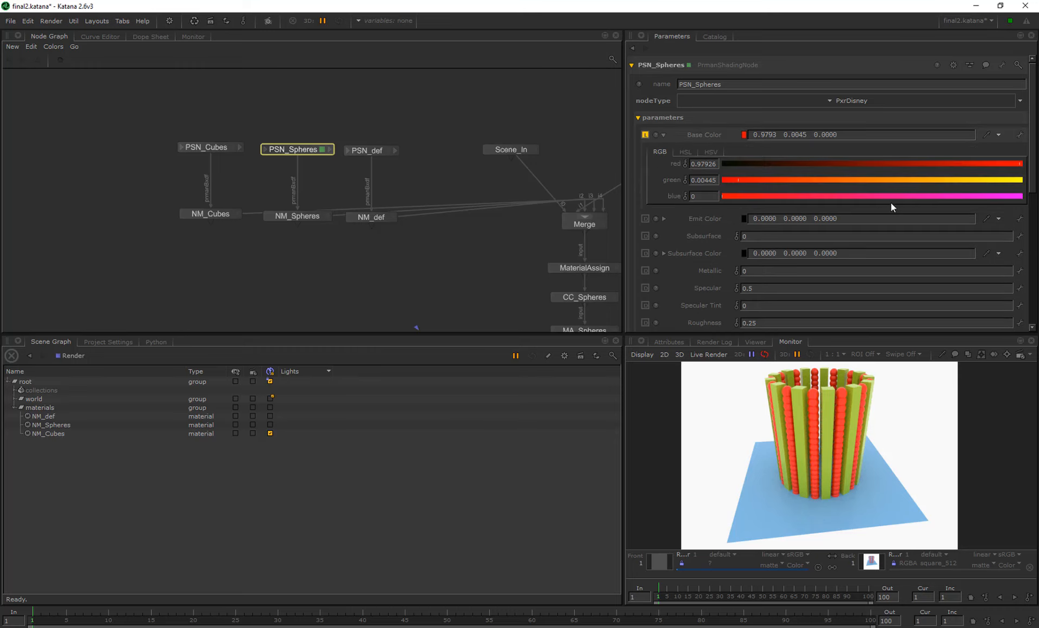
pyautogui.click(837, 196)
pyautogui.moveTo(836, 196); pyautogui.dragTo(994, 180)
pyautogui.click(966, 197)
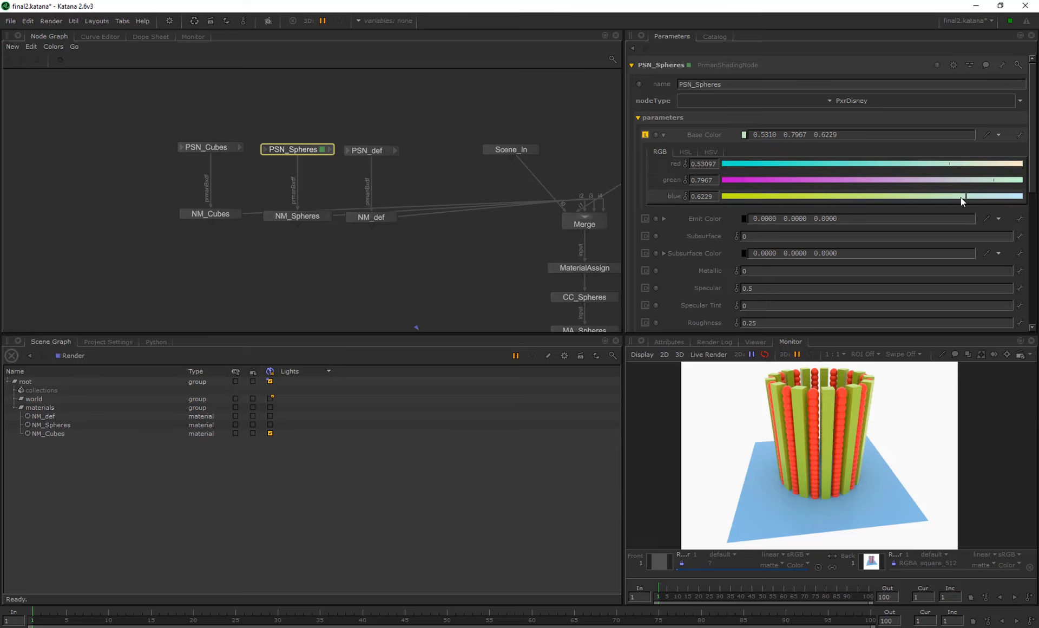
pyautogui.click(50, 423)
pyautogui.click(271, 425)
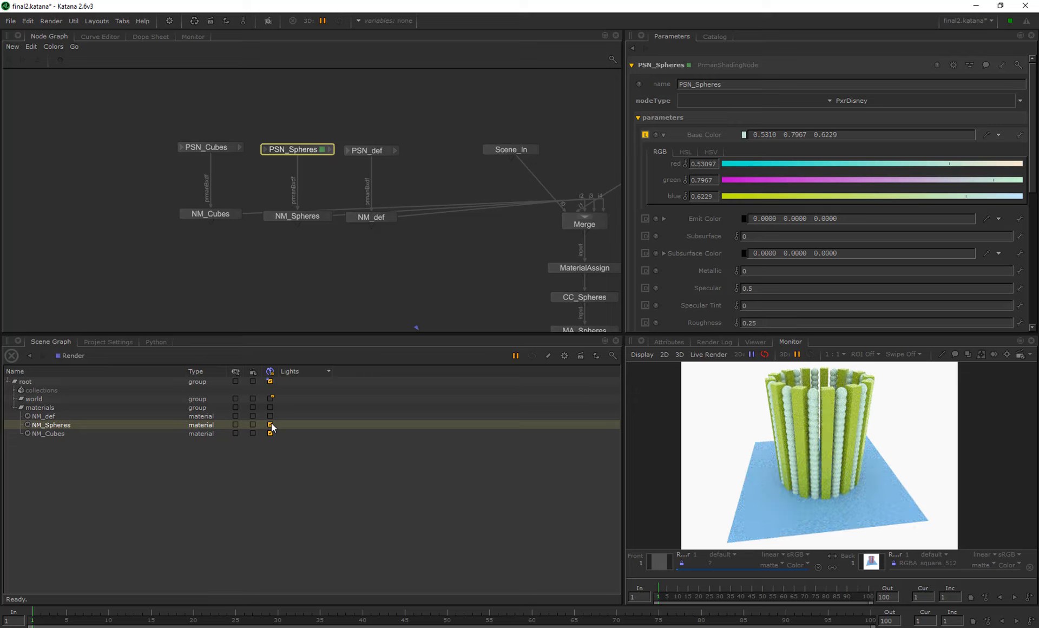
# Step: Set the PSN_Spheres base color to violet, 0.2809 0.0022 1.0000, while the live render runs
pyautogui.click(813, 181)
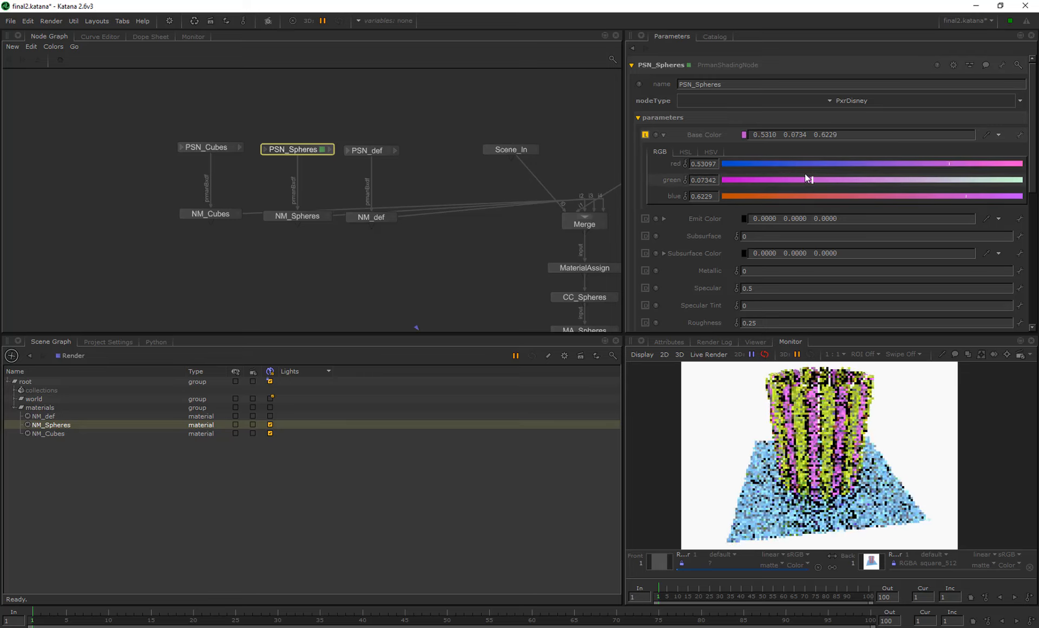
pyautogui.click(813, 164)
pyautogui.click(892, 164)
pyautogui.click(947, 180)
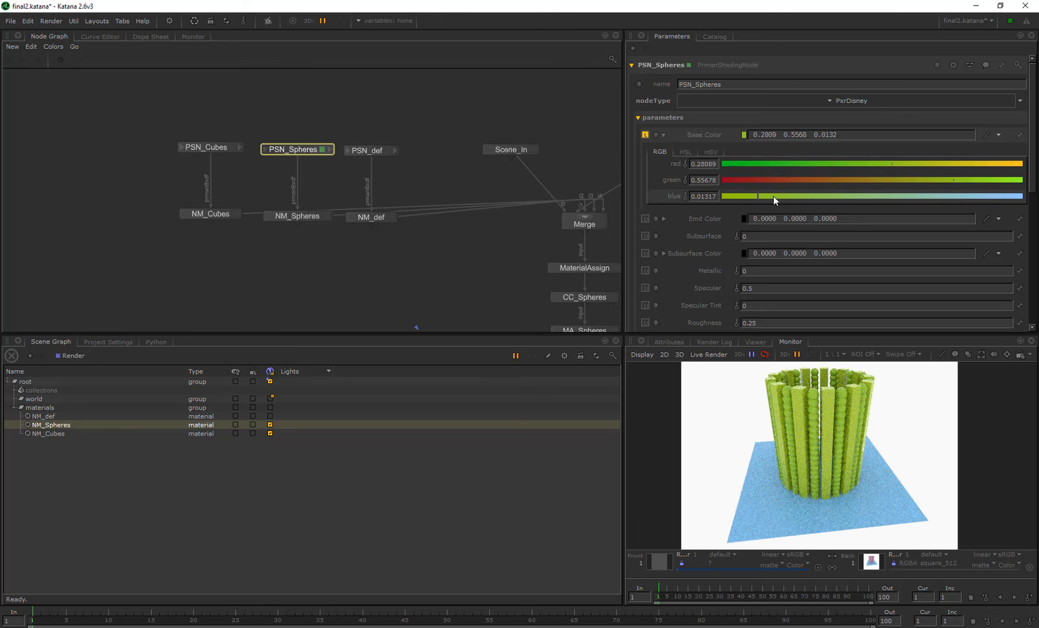
pyautogui.moveTo(775, 196); pyautogui.dragTo(1034, 196)
pyautogui.click(731, 181)
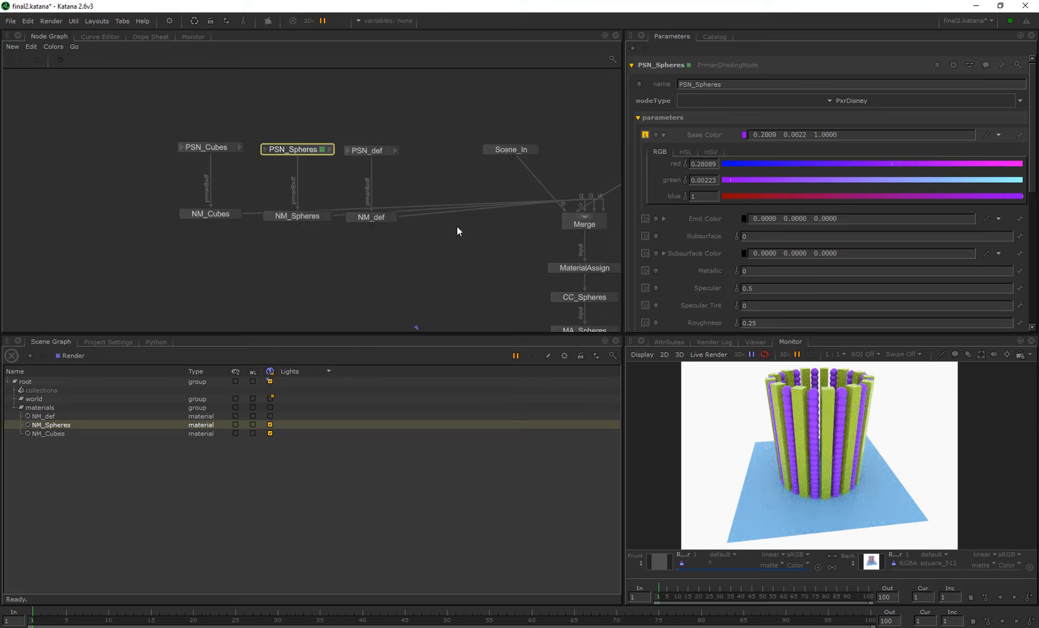
# Step: Review the node graph from the shading, material, Scene_In and mainCamera nodes through Merge to CC_Spheres and CC_Cubes
pyautogui.scroll(-6, 457, 226)
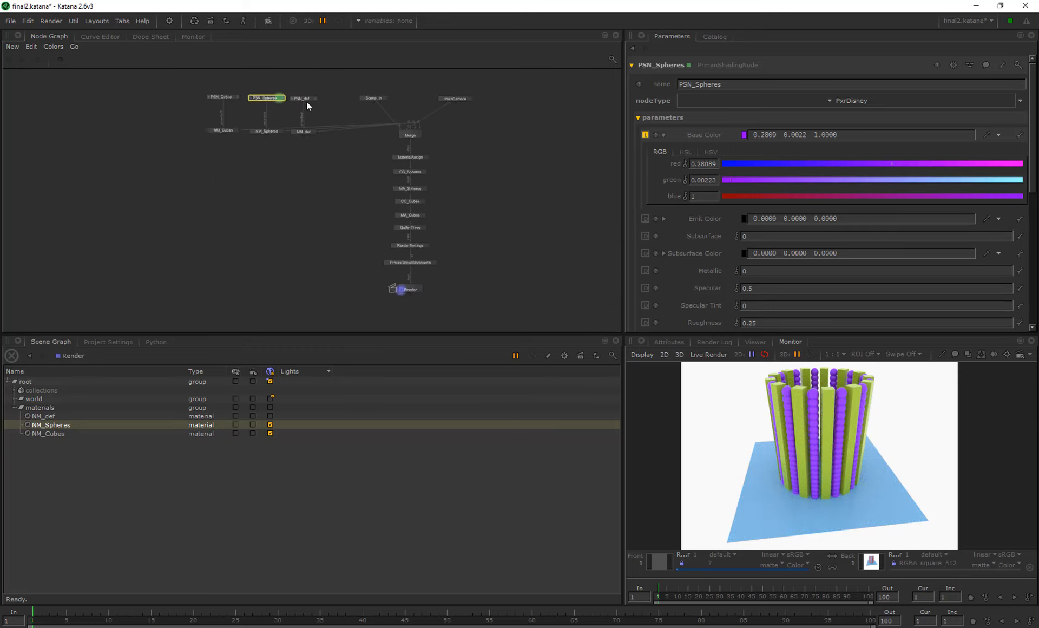
pyautogui.scroll(6, 450, 125)
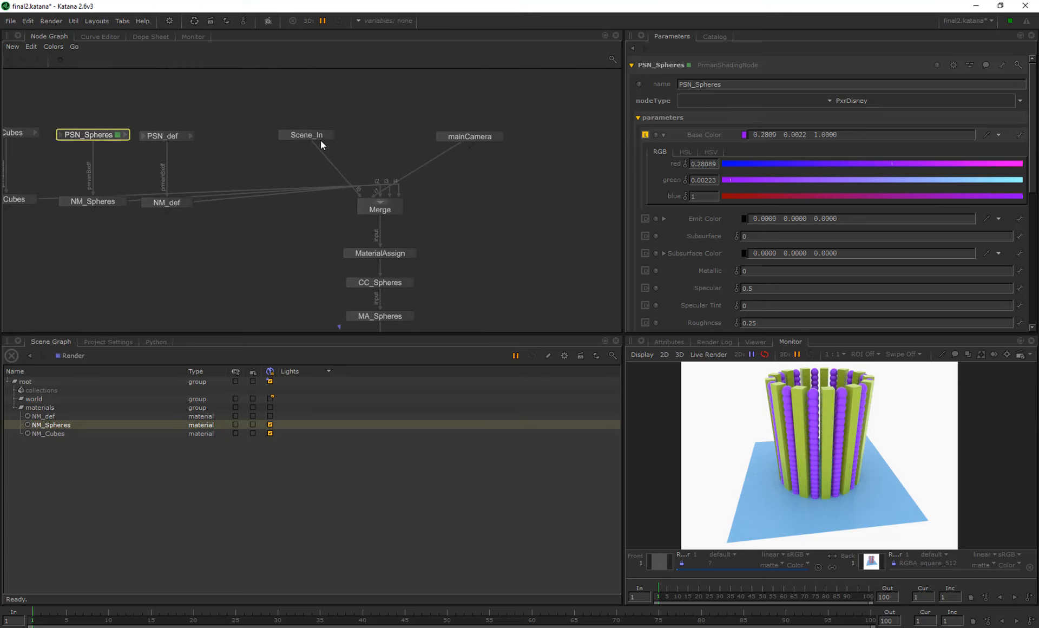
pyautogui.click(309, 136)
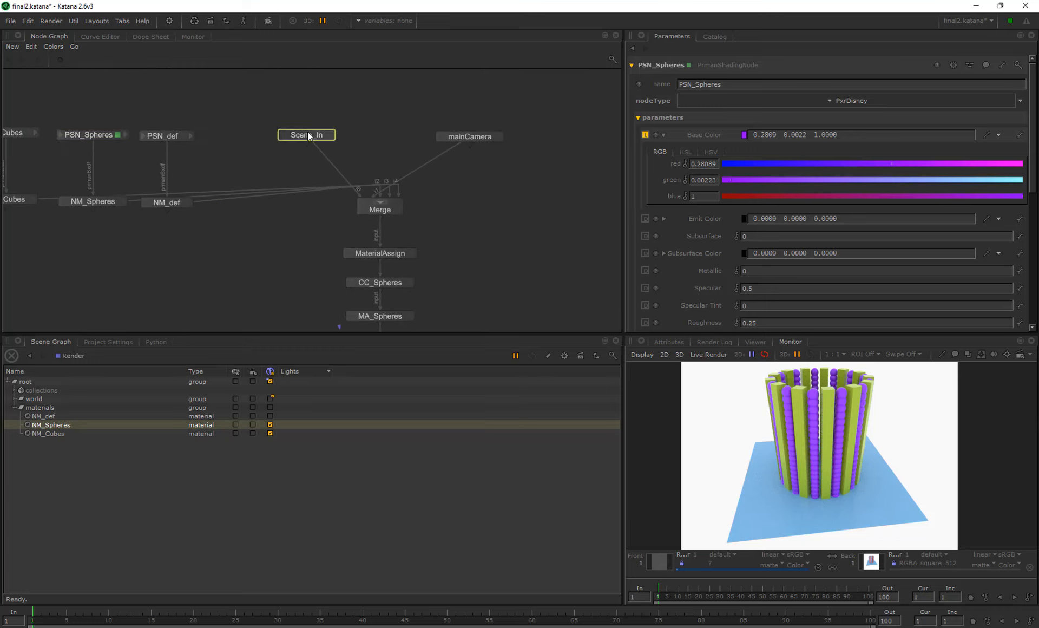
pyautogui.click(468, 135)
pyautogui.moveTo(267, 167); pyautogui.dragTo(329, 174, button='middle')
pyautogui.scroll(3, 290, 171)
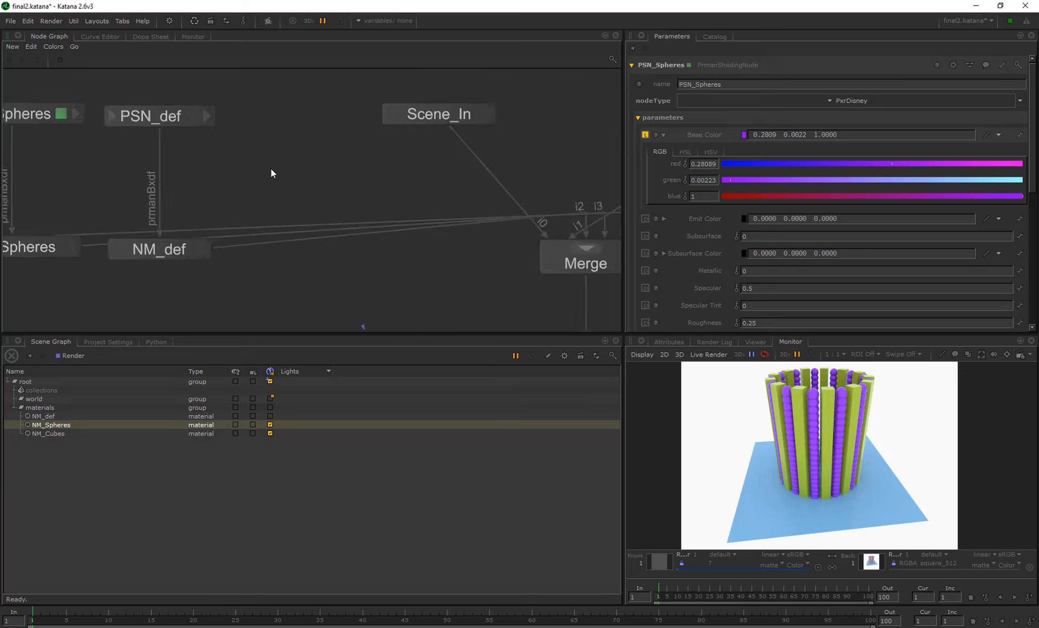
pyautogui.scroll(-3, 270, 168)
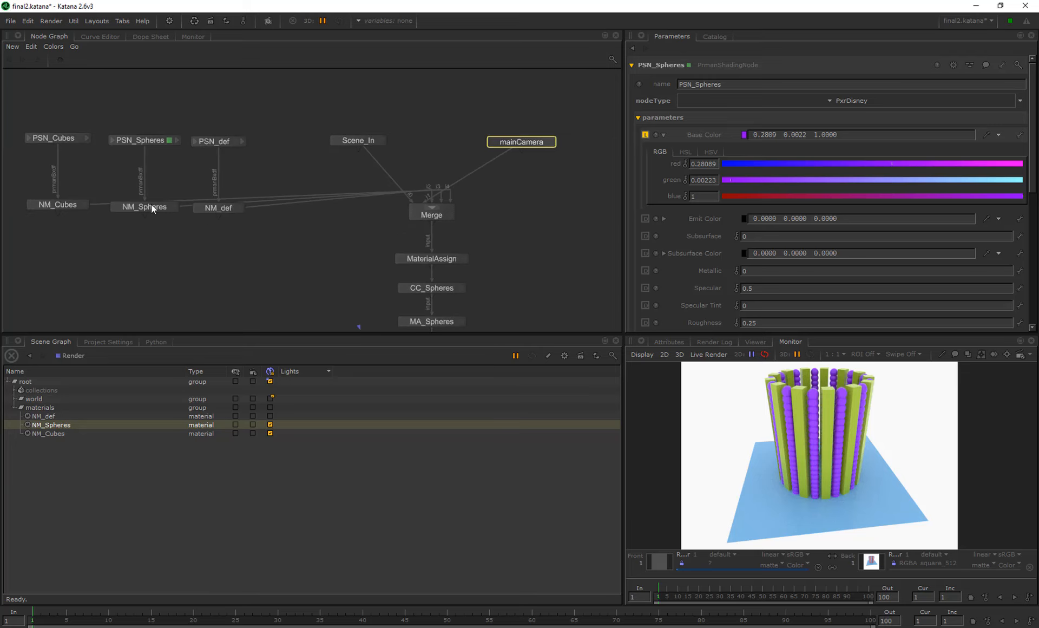
pyautogui.moveTo(552, 286); pyautogui.dragTo(535, 215, button='middle')
pyautogui.click(427, 215)
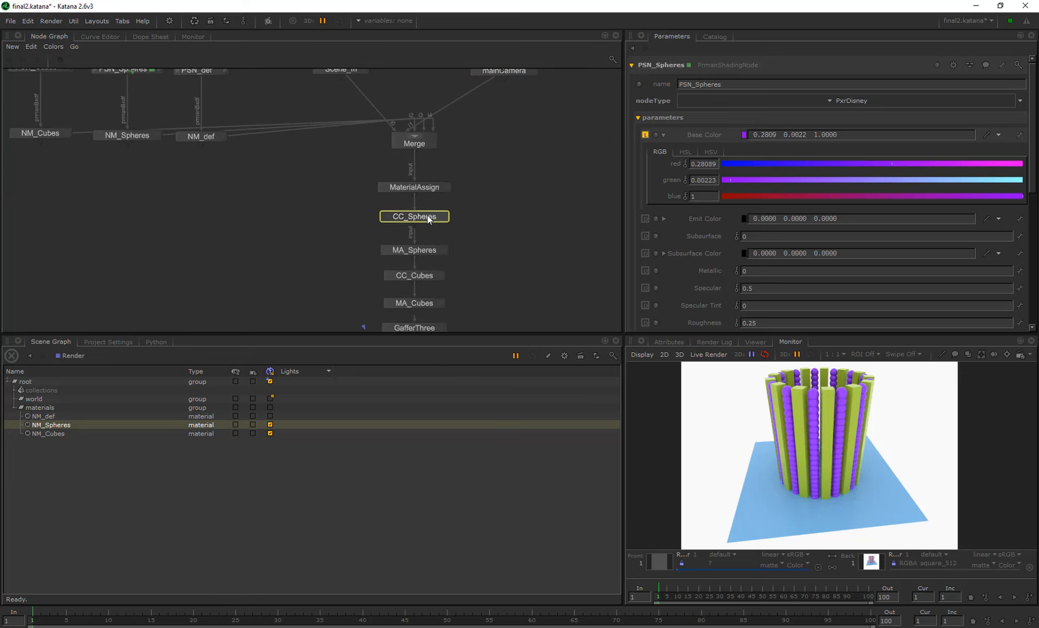
pyautogui.click(413, 275)
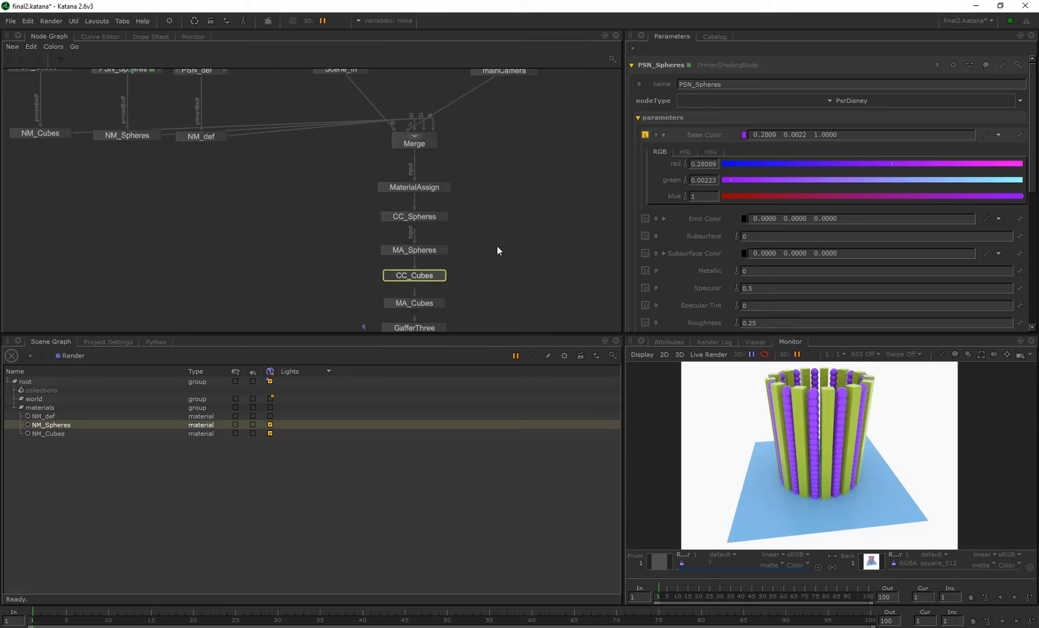
pyautogui.scroll(4, 498, 250)
pyautogui.scroll(-4, 413, 195)
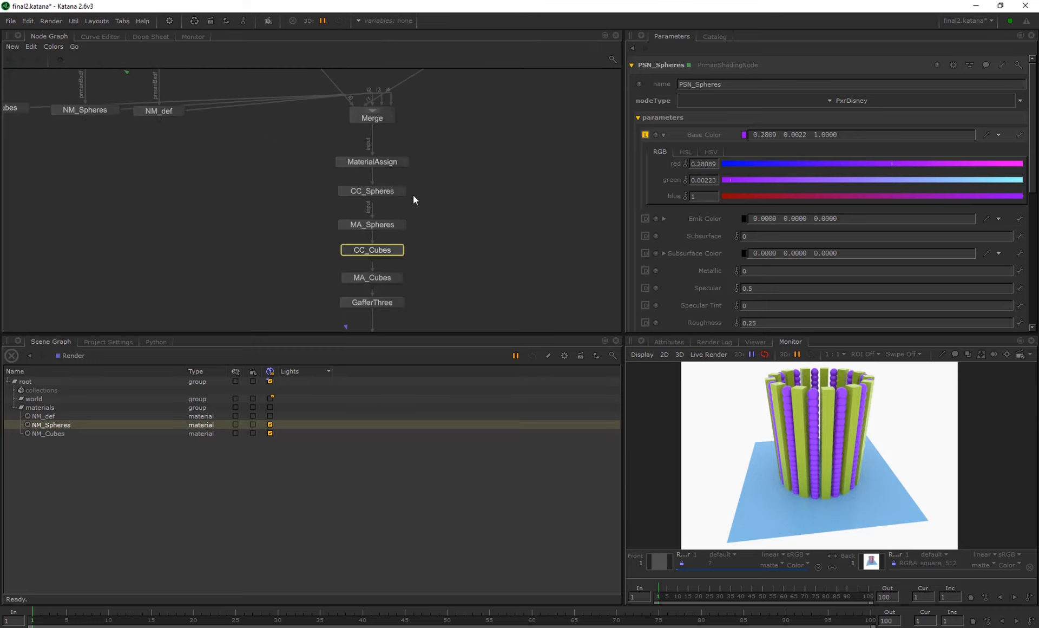
# Step: Rename the MaterialAssign node below Merge as MA_def
pyautogui.click(372, 162)
pyautogui.doubleClick(371, 161)
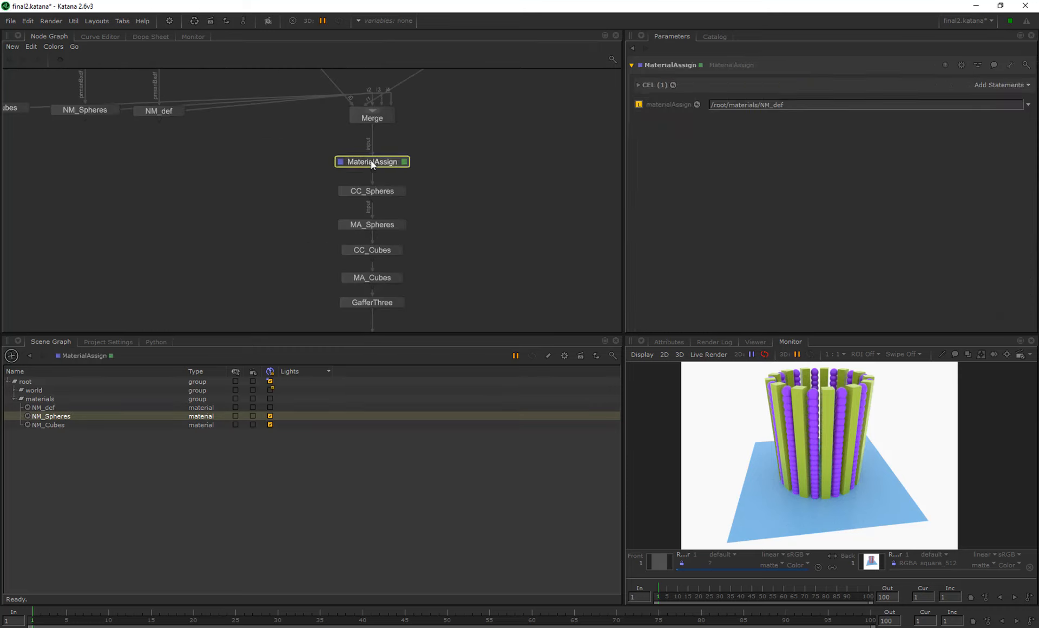
pyautogui.click(669, 63)
pyautogui.hotkey('ctrl', 'a')
pyautogui.write('MA_def')
pyautogui.press('Return')
# Step: Examine the sphere and cube assignment nodes, the PxrDomeLight in GafferThree, and the camera, renderer and resolution parameters of RenderSettings
pyautogui.click(378, 193)
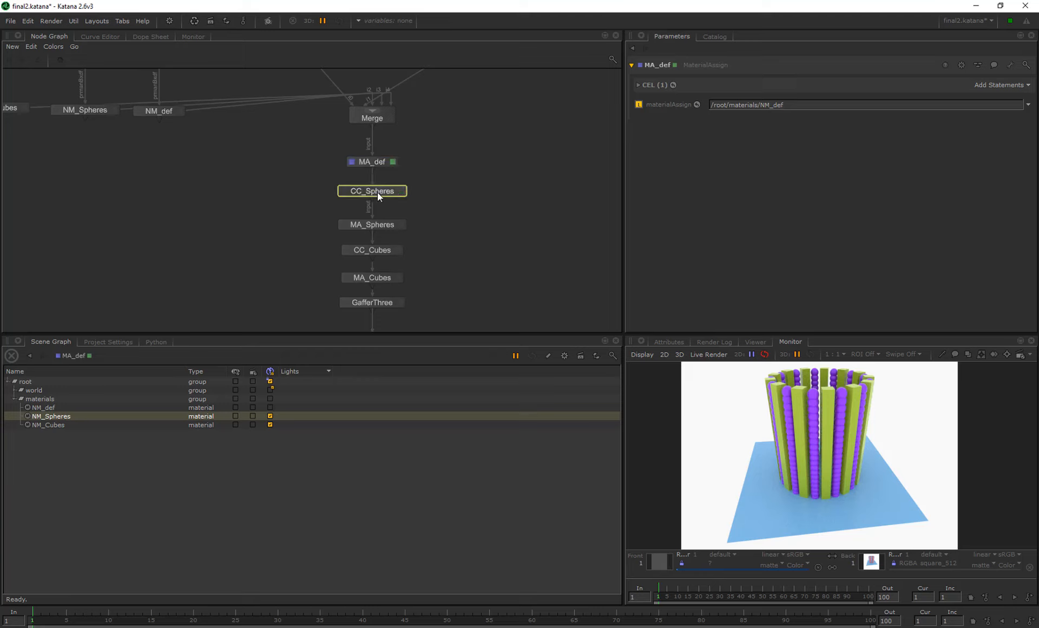
pyautogui.click(379, 223)
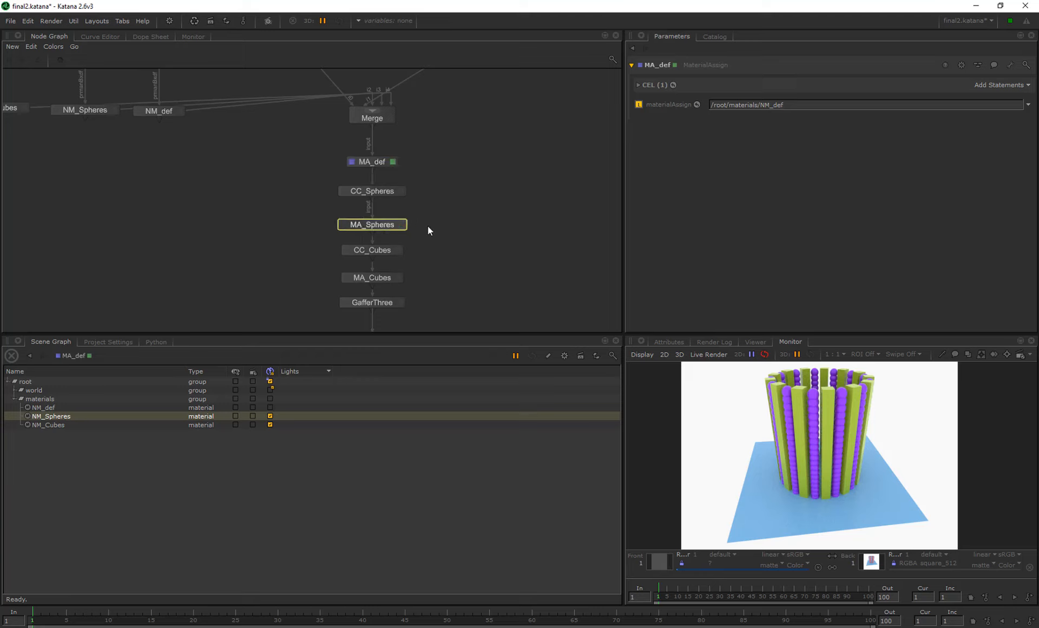
pyautogui.scroll(-3, 427, 226)
pyautogui.scroll(3, 408, 257)
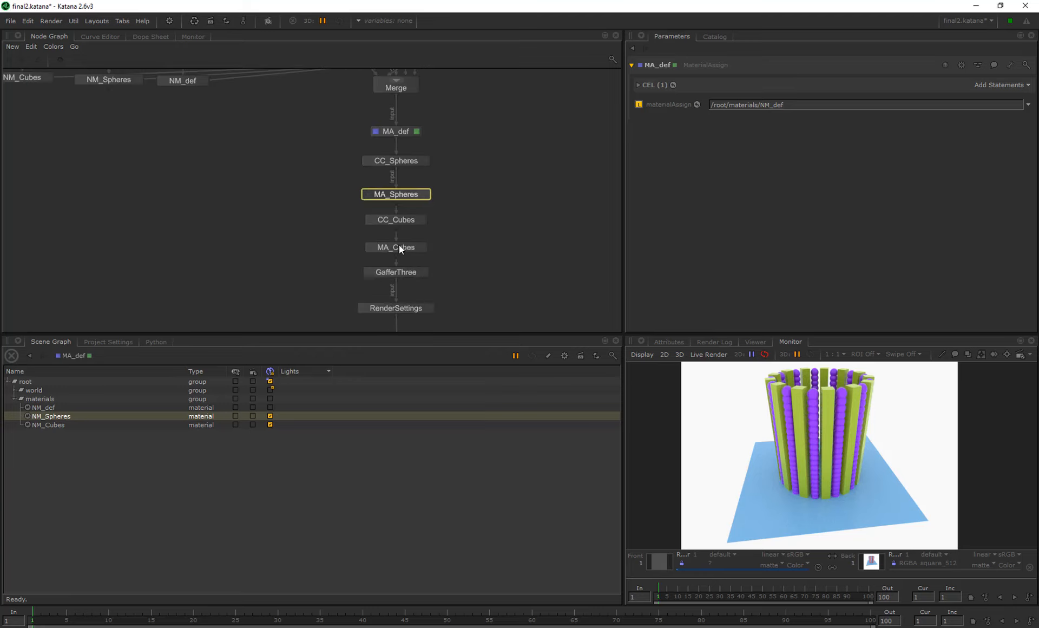
pyautogui.moveTo(444, 252); pyautogui.dragTo(466, 153, button='middle')
pyautogui.doubleClick(417, 171)
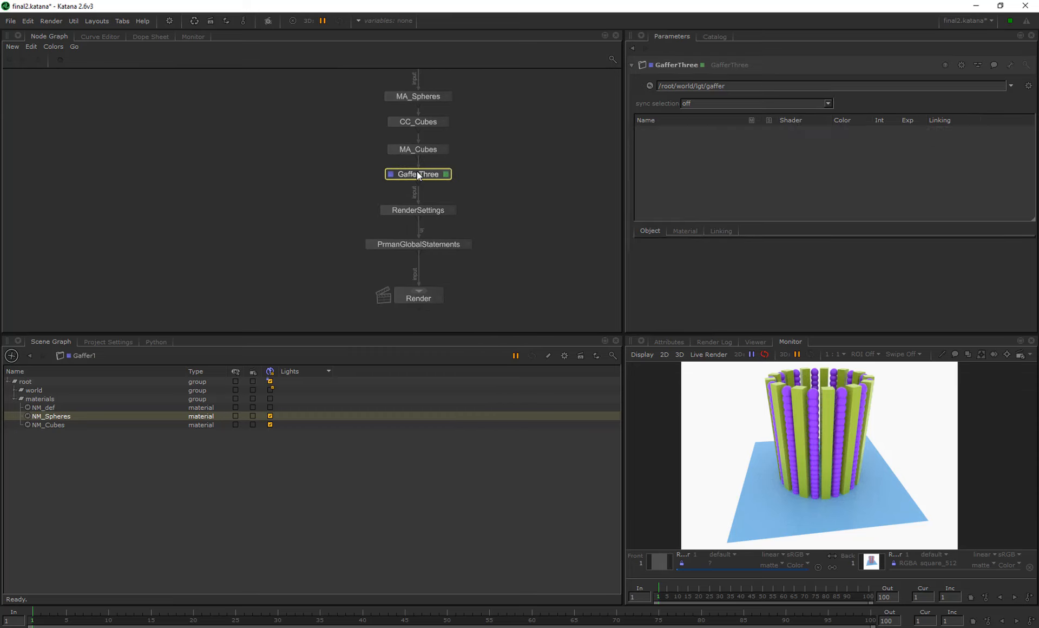
pyautogui.click(663, 129)
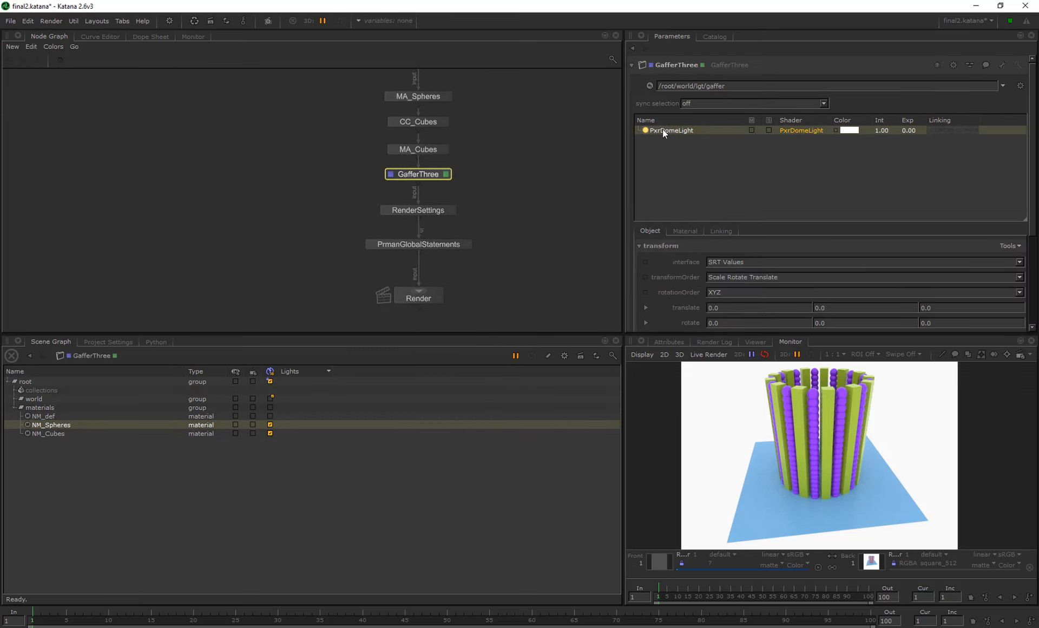
pyautogui.scroll(3, 488, 196)
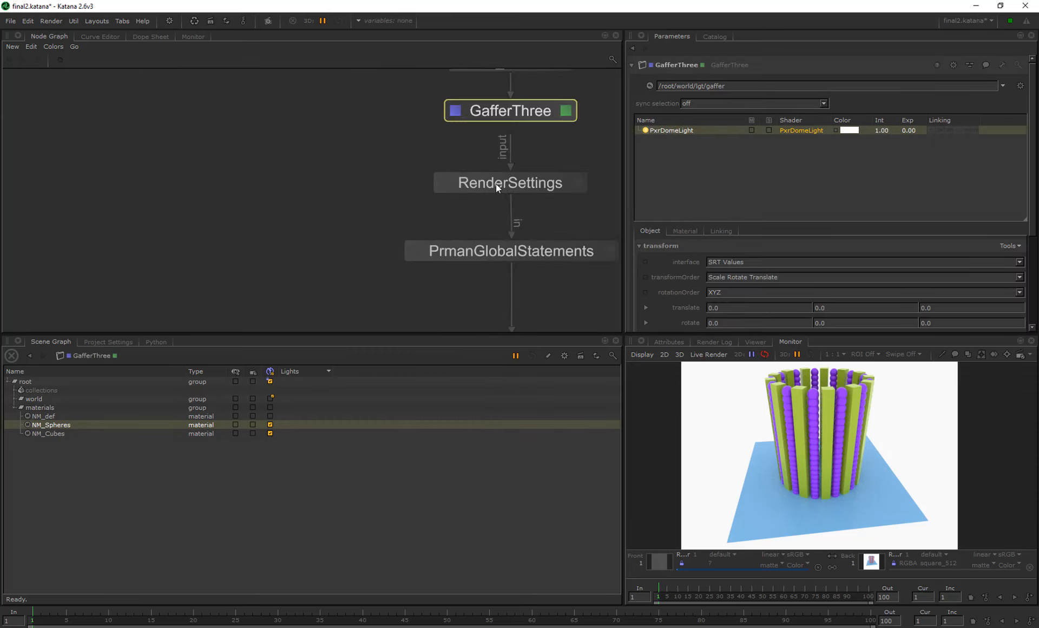
pyautogui.doubleClick(490, 183)
pyautogui.moveTo(595, 159); pyautogui.dragTo(501, 154, button='middle')
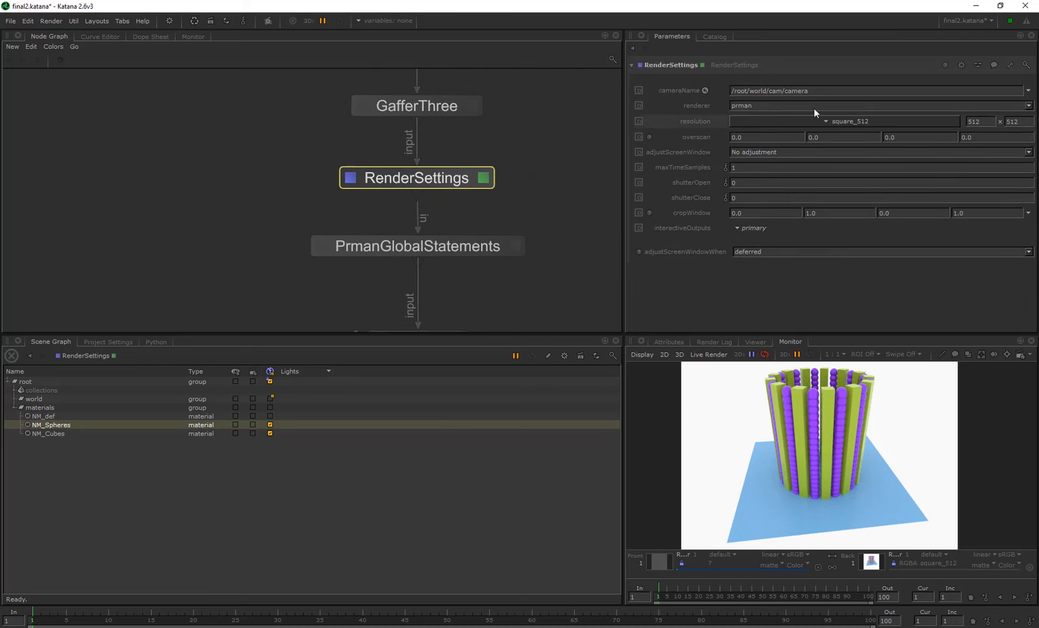
# Step: Examine the resolution presets of RenderSettings and the integrator and hider parameters of PrmanGlobalStatements
pyautogui.click(839, 121)
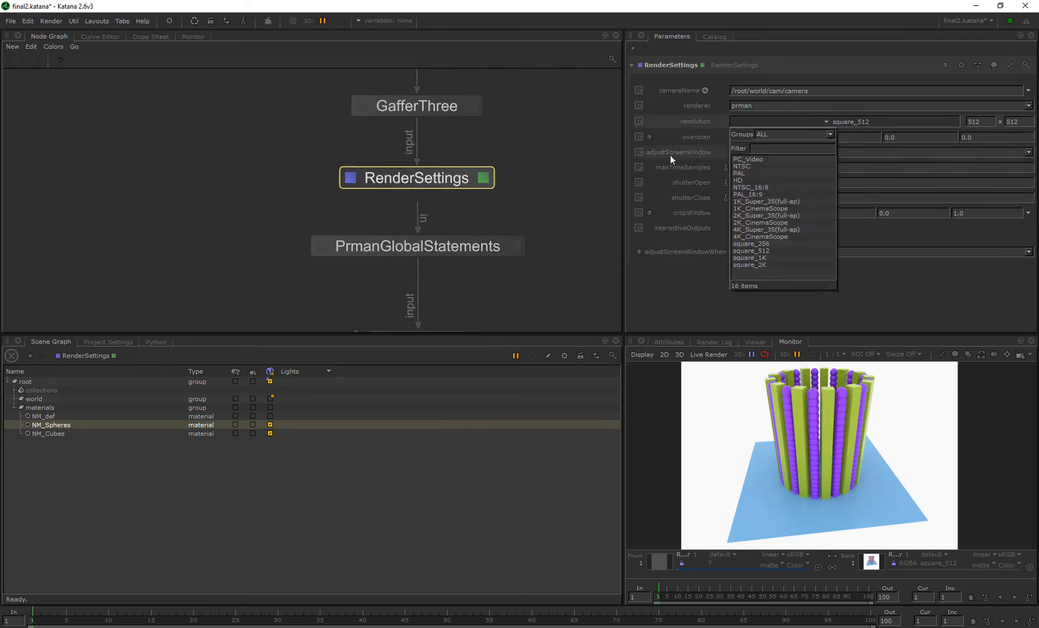
pyautogui.click(675, 275)
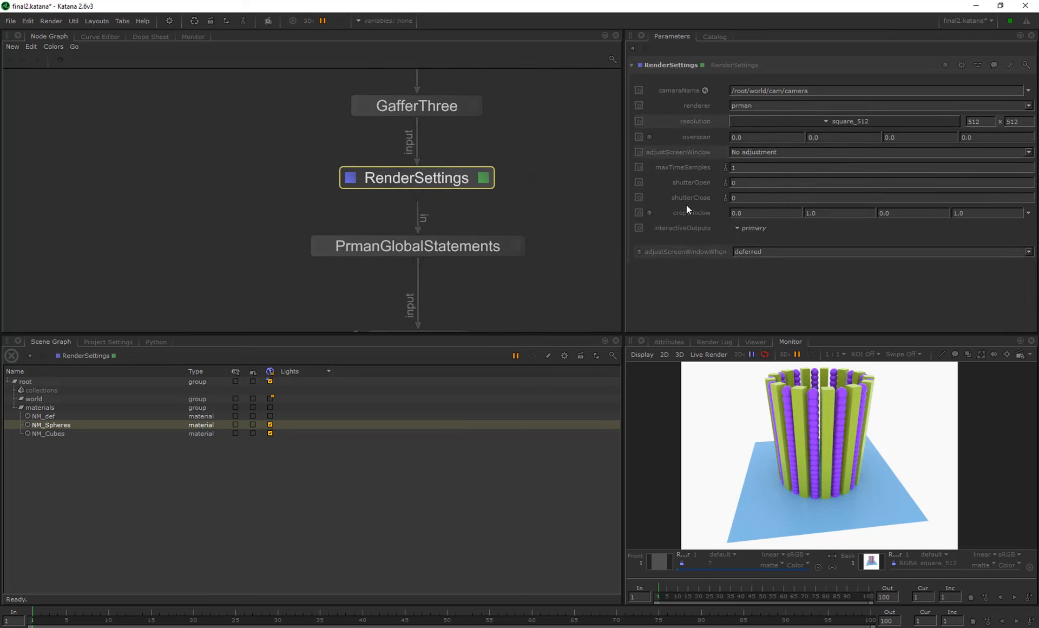
pyautogui.click(439, 245)
pyautogui.click(515, 246)
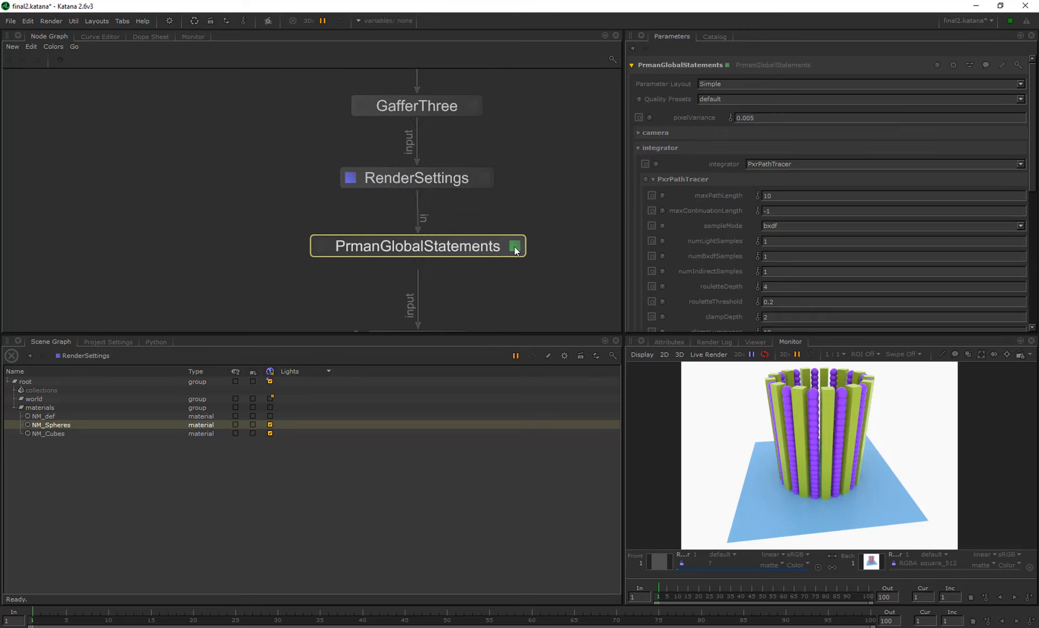
pyautogui.moveTo(1033, 145); pyautogui.dragTo(1034, 287)
pyautogui.scroll(-3, 530, 193)
# Step: Review the complete node graph, from the shading, material, scene and camera nodes through Merge down to the Render node
pyautogui.moveTo(531, 193); pyautogui.dragTo(513, 156, button='middle')
pyautogui.click(443, 236)
pyautogui.click(518, 161)
pyautogui.press('Tab')
pyautogui.press('Escape')
pyautogui.scroll(-4, 528, 130)
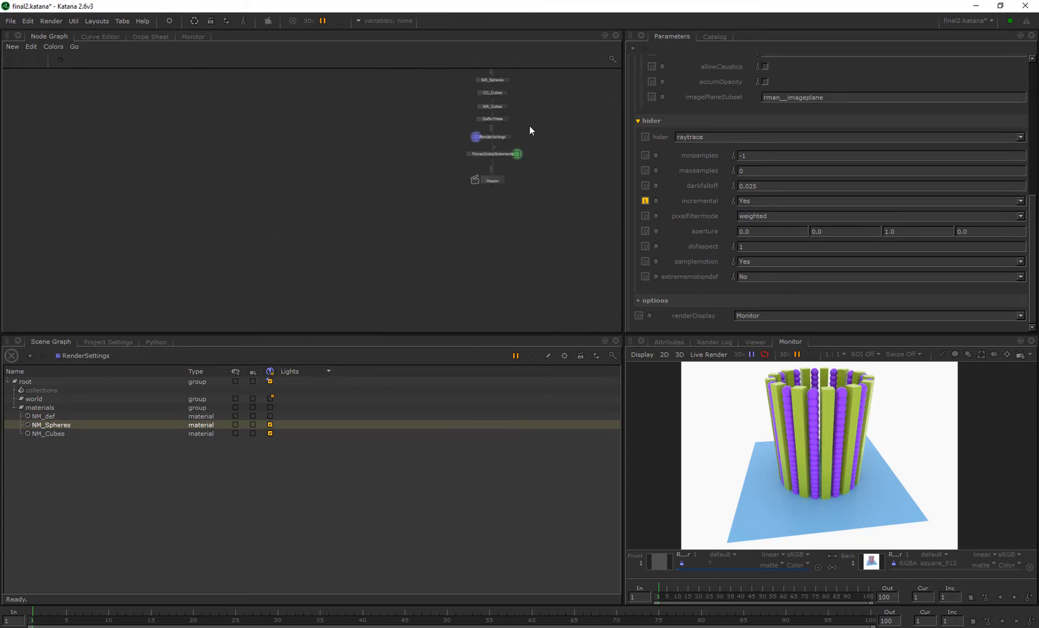
pyautogui.moveTo(526, 95); pyautogui.dragTo(506, 219, button='middle')
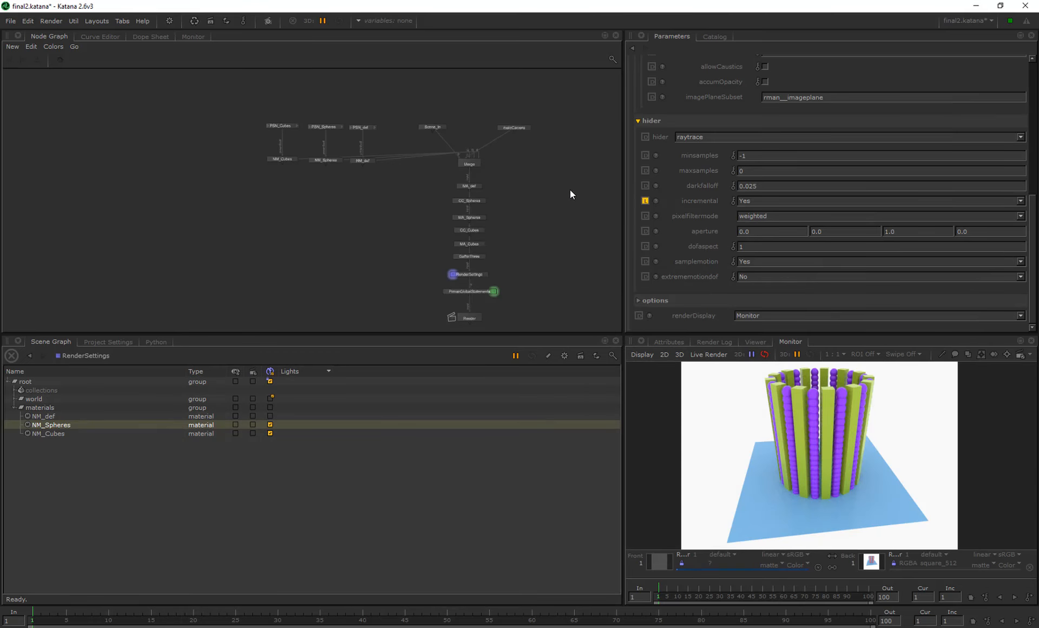
pyautogui.moveTo(346, 206); pyautogui.dragTo(285, 206, button='middle')
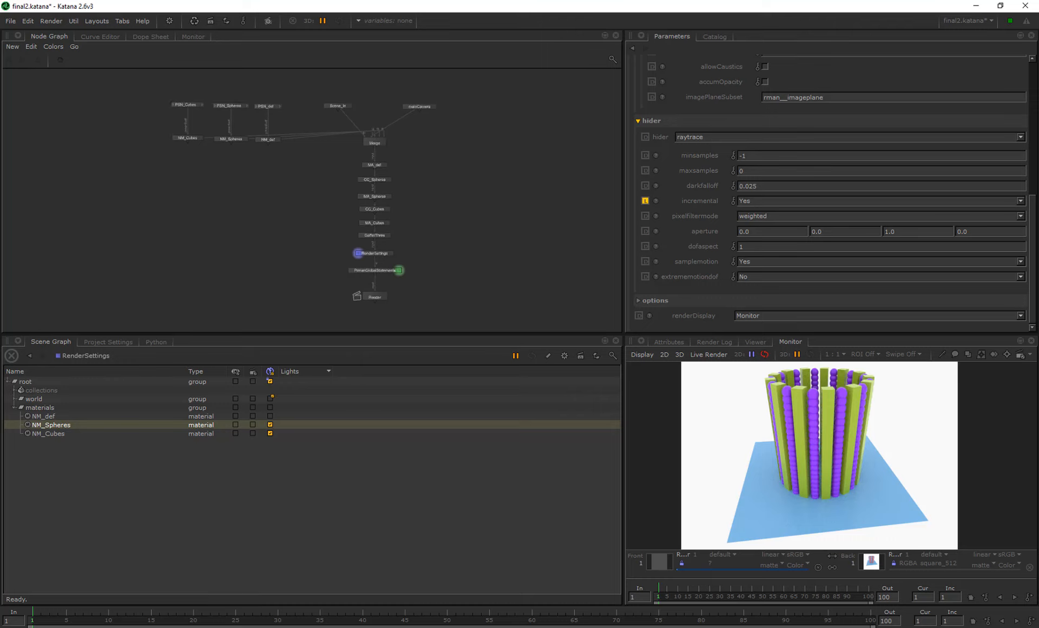